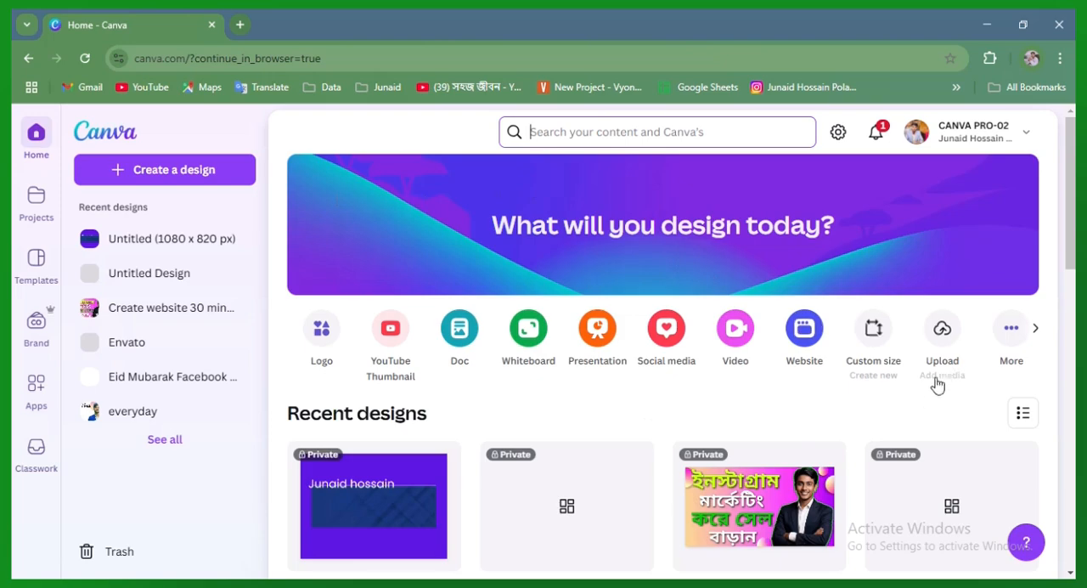
left_click(875, 344)
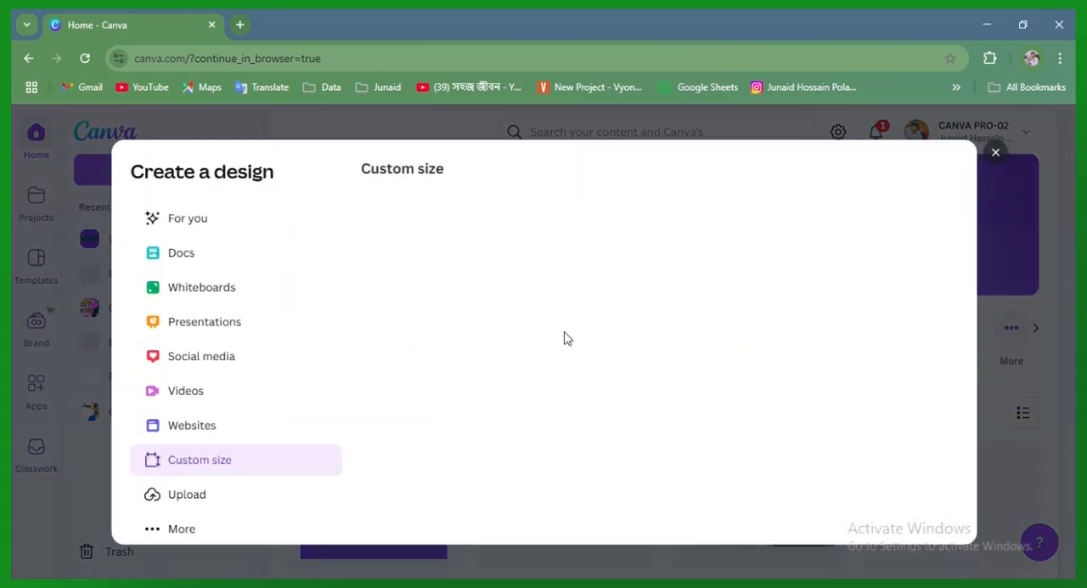
left_click(319, 267)
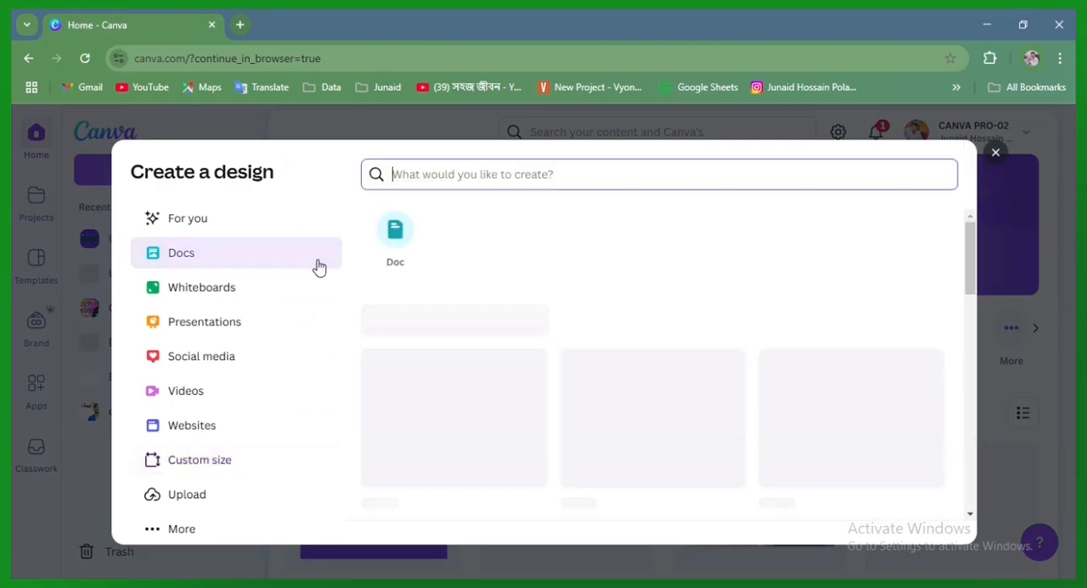
left_click(994, 155)
left_click(878, 342)
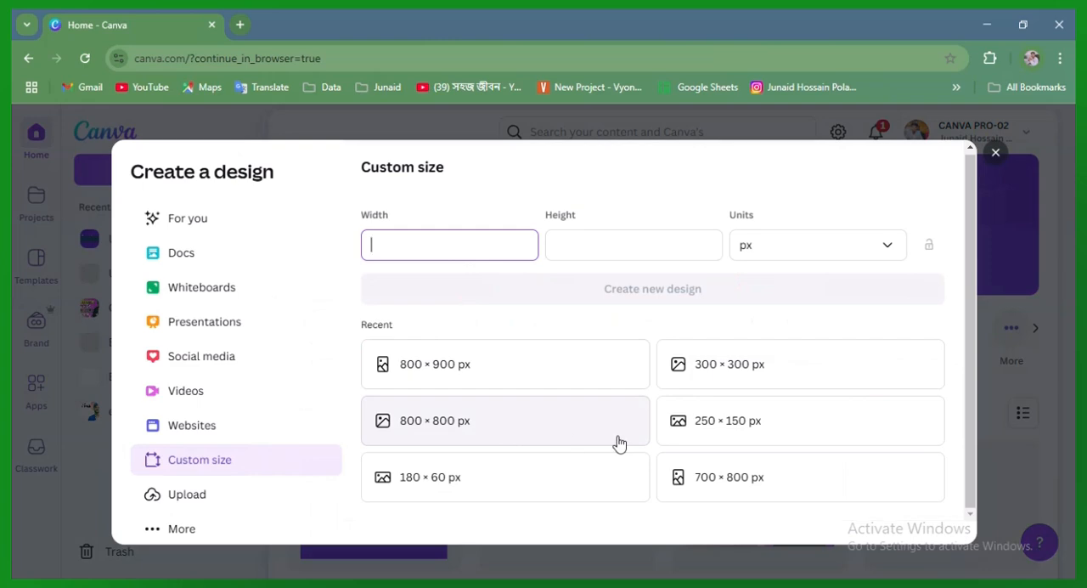
left_click(998, 155)
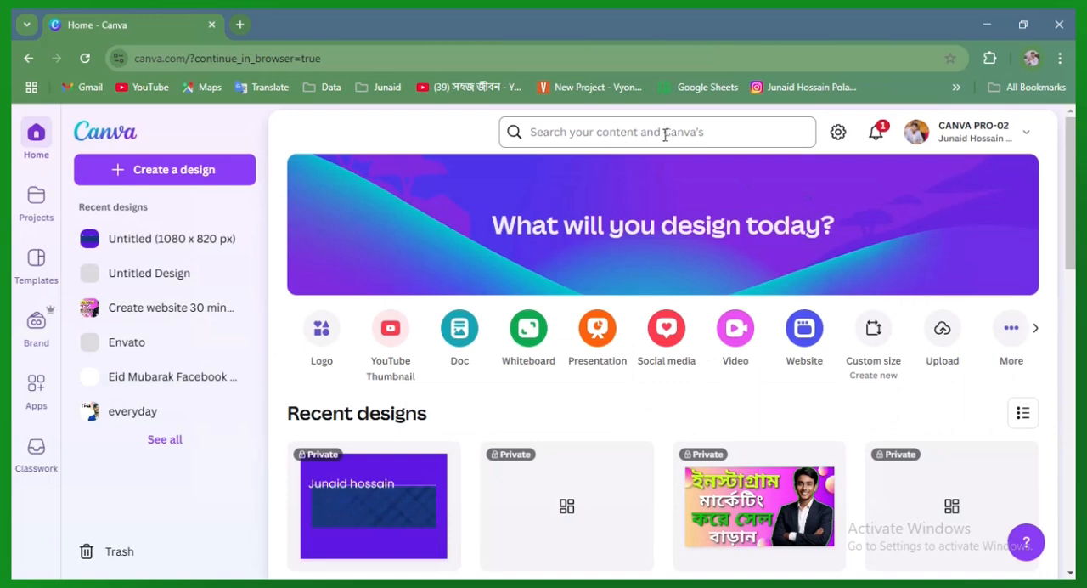
left_click(585, 128)
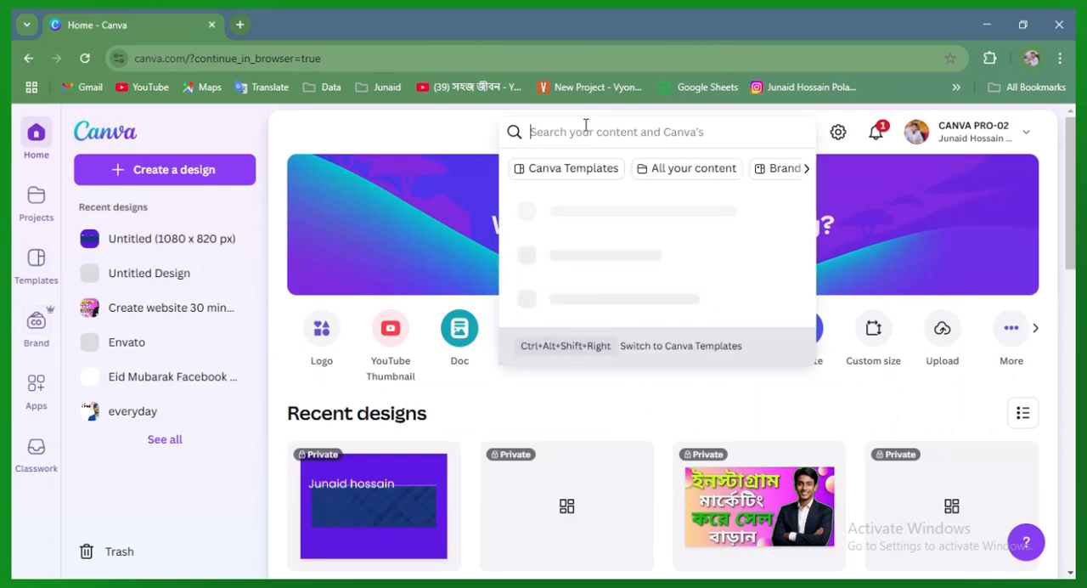
left_click(428, 126)
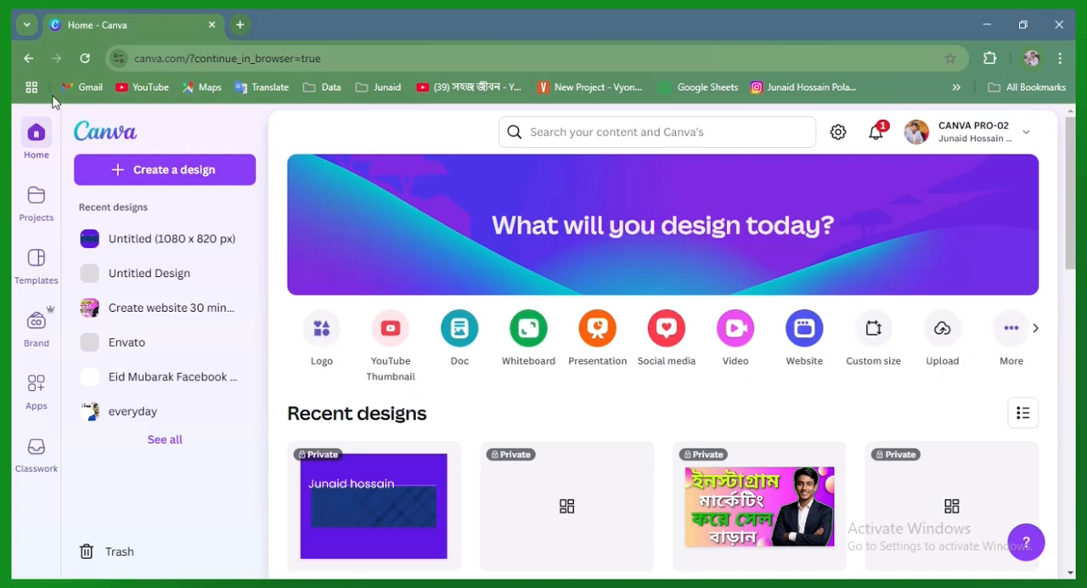
Search the content and templates for "social media banar"
left_click(560, 133)
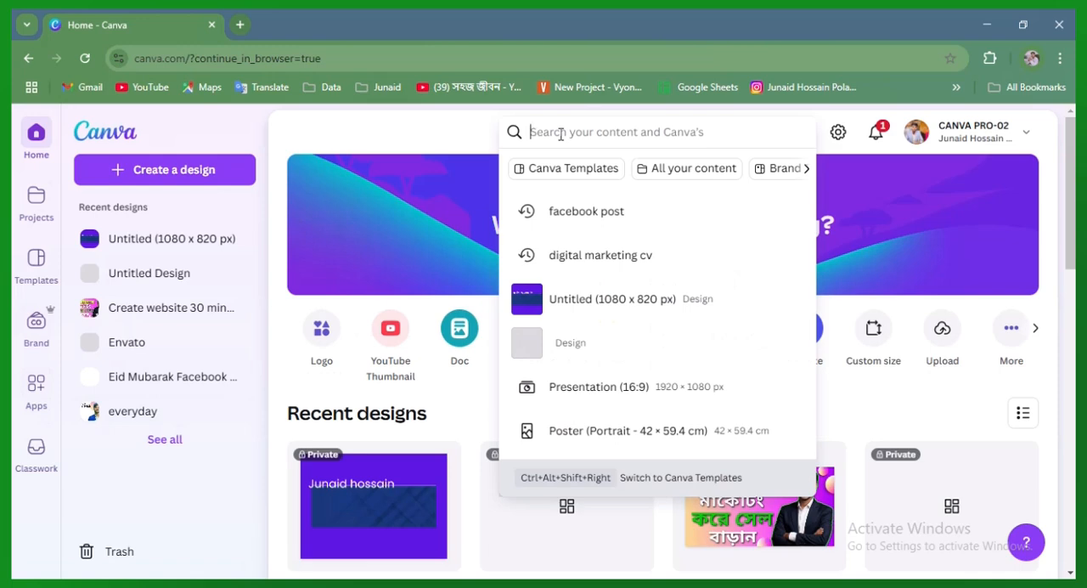
type("social")
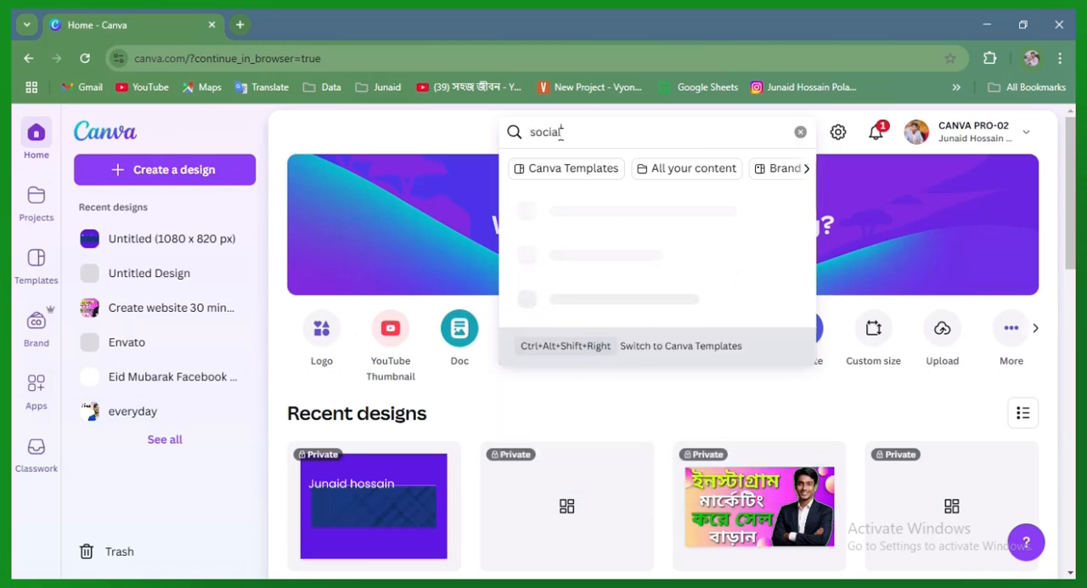
type(" me")
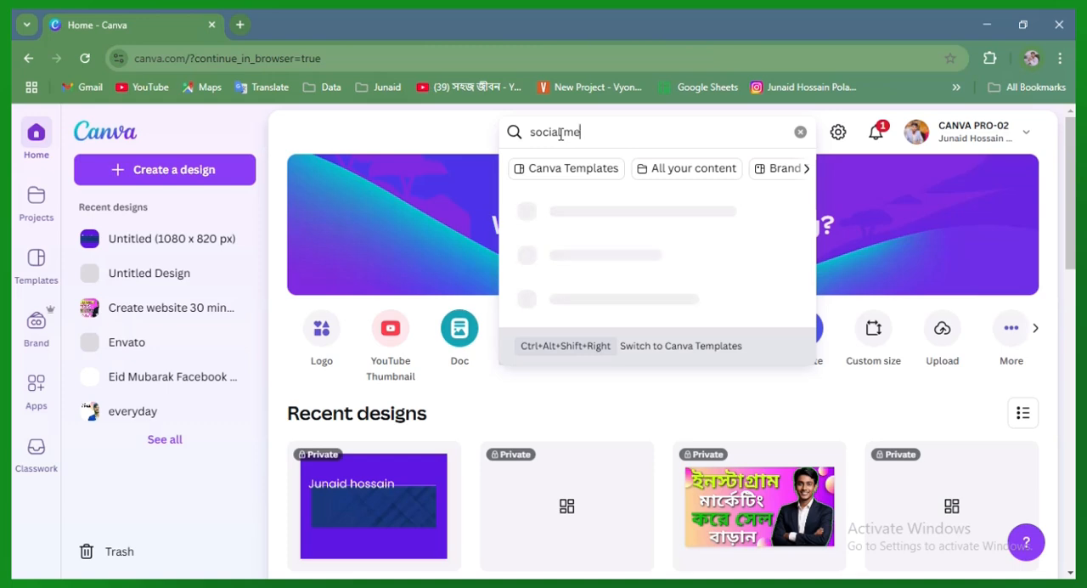
type("dia ")
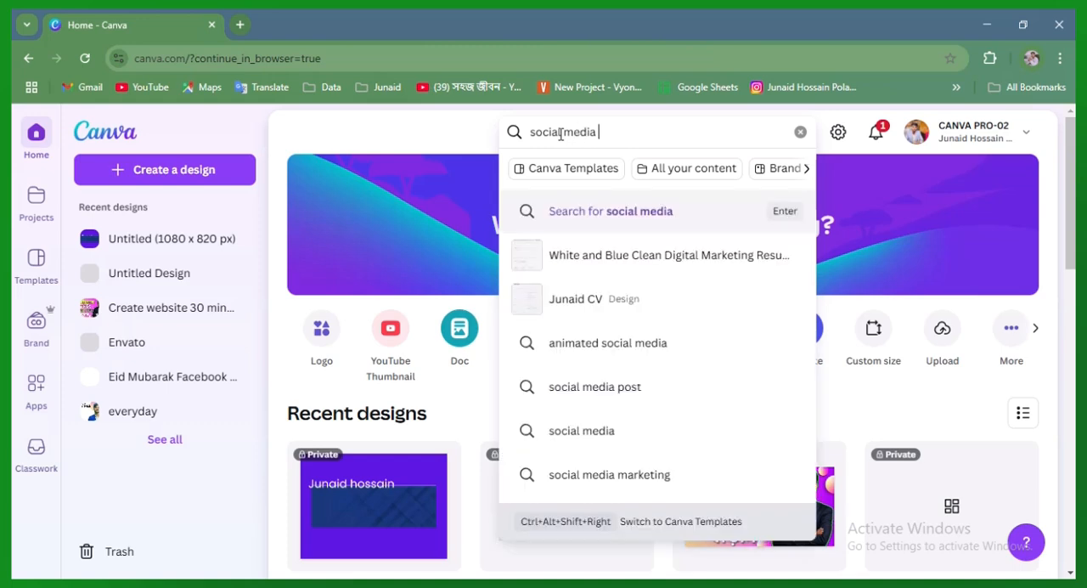
type("benar")
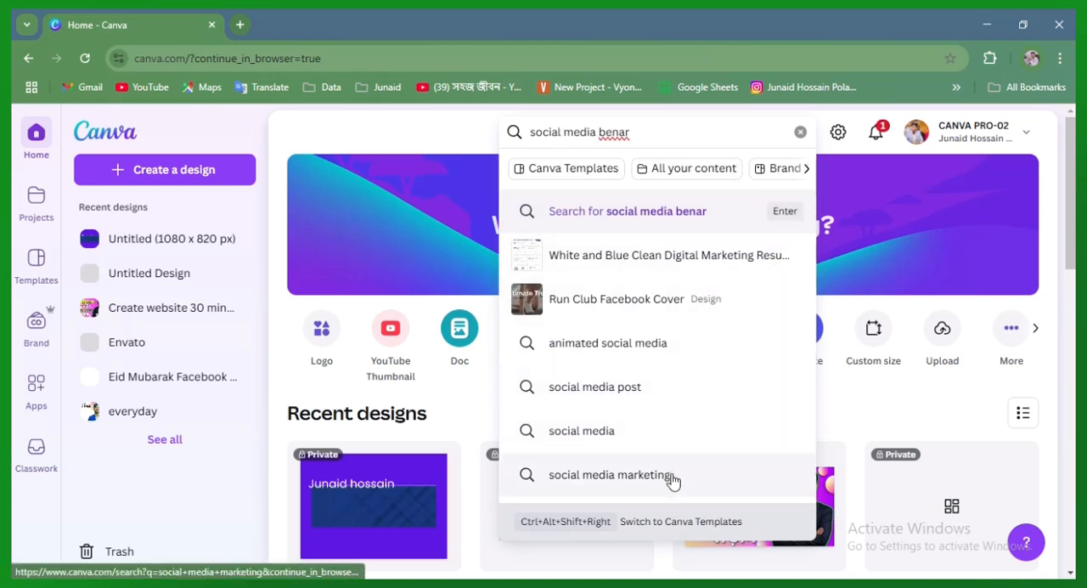
right_click(615, 136)
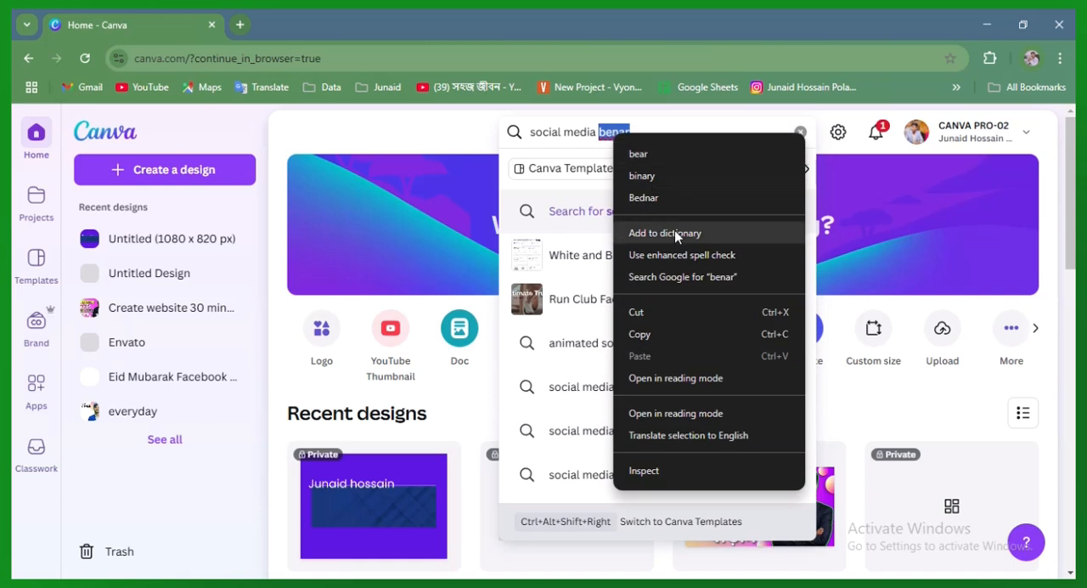
left_click(606, 128)
left_click(607, 129)
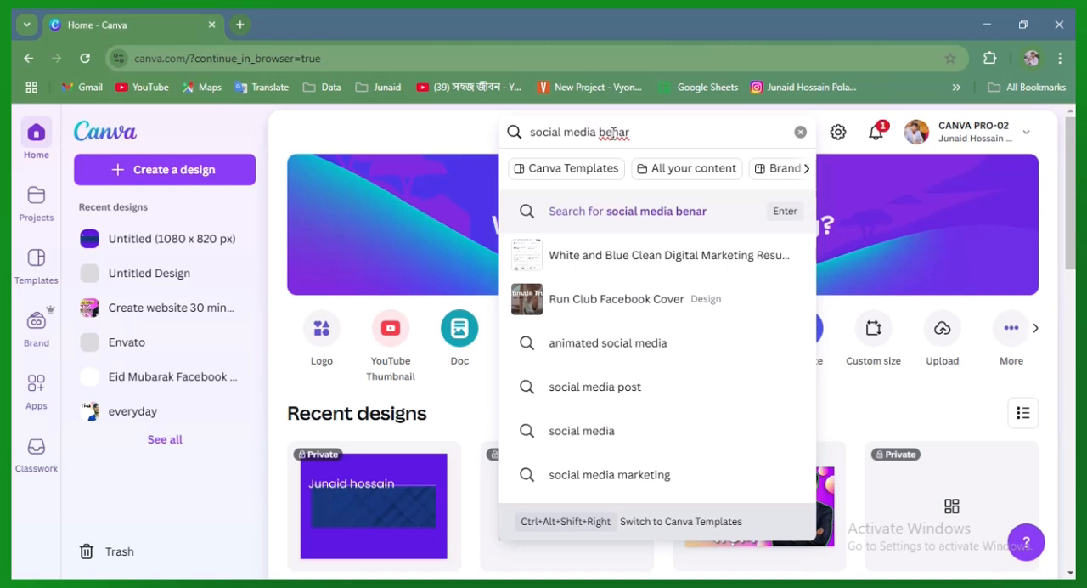
key("Delete")
type("a")
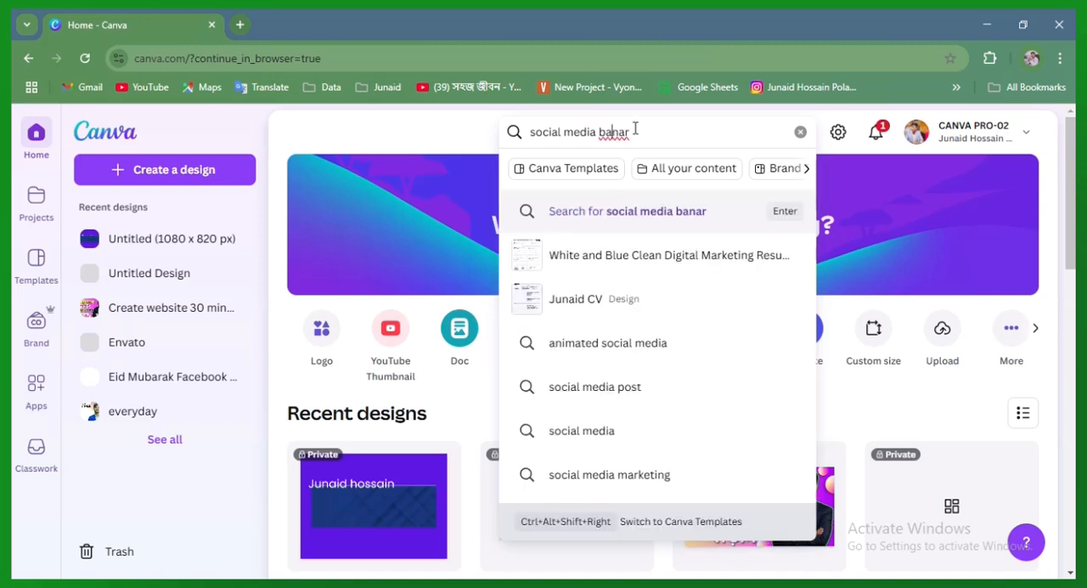
left_click(626, 210)
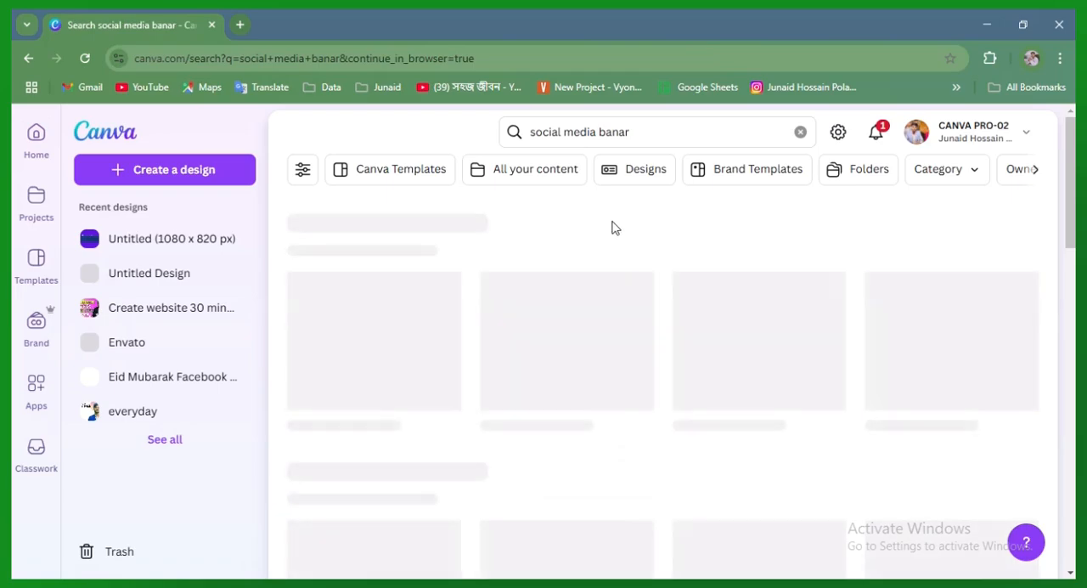
Look through the Canva Templates search results for a suitable social media marketing design
scroll(439, 346, "down", 3)
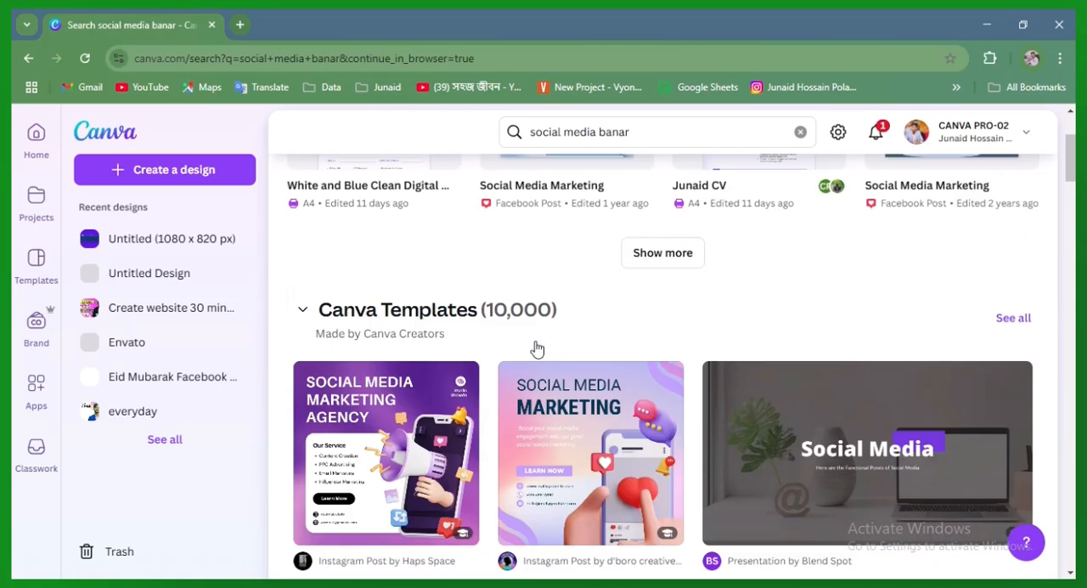
scroll(595, 354, "up", 1)
scroll(629, 355, "down", 5)
scroll(764, 336, "down", 5)
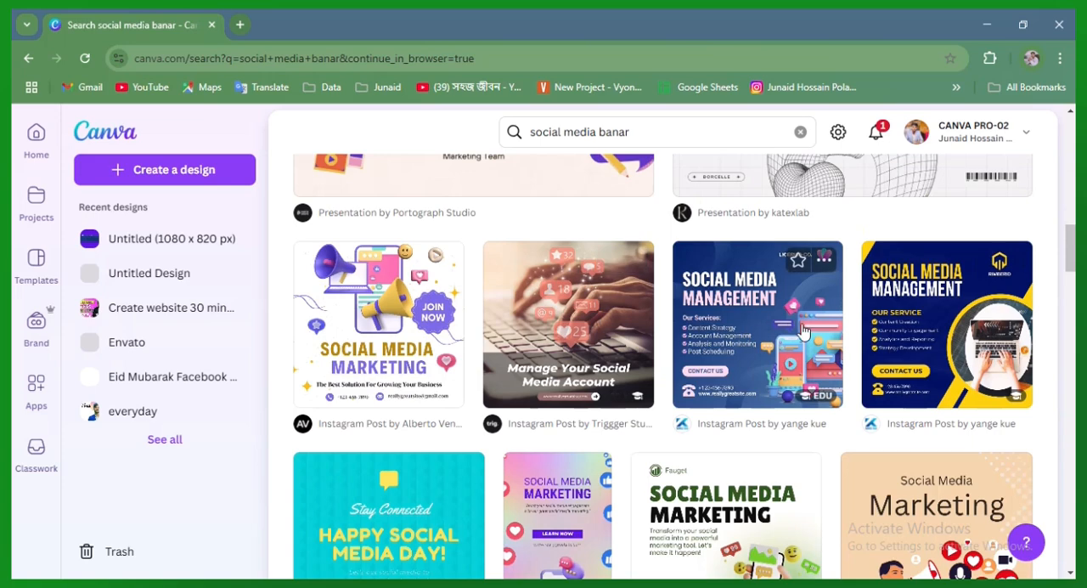
scroll(561, 323, "down", 5)
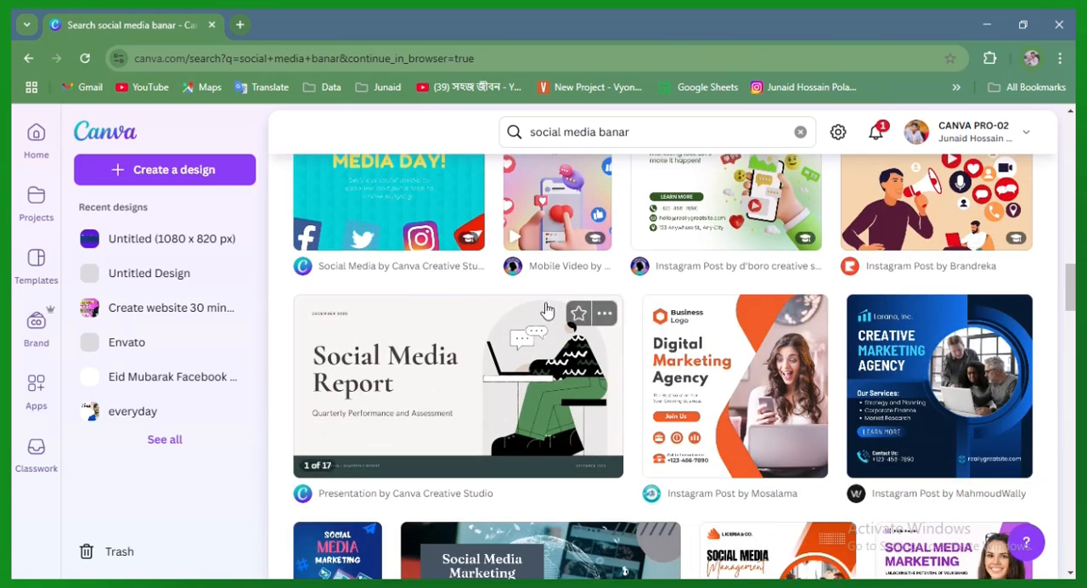
scroll(527, 310, "up", 3)
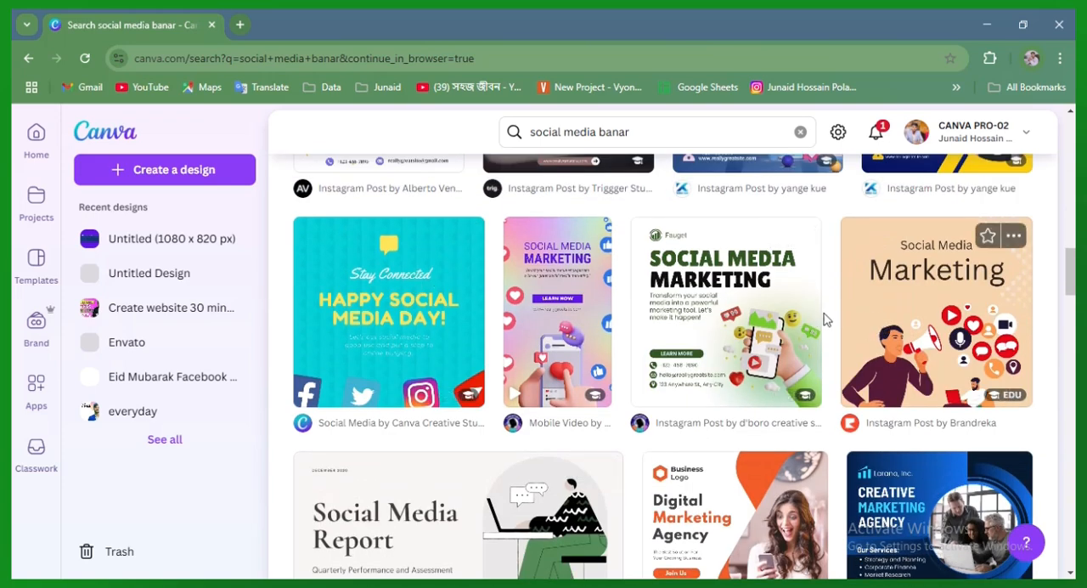
scroll(724, 311, "down", 4)
scroll(725, 311, "down", 5)
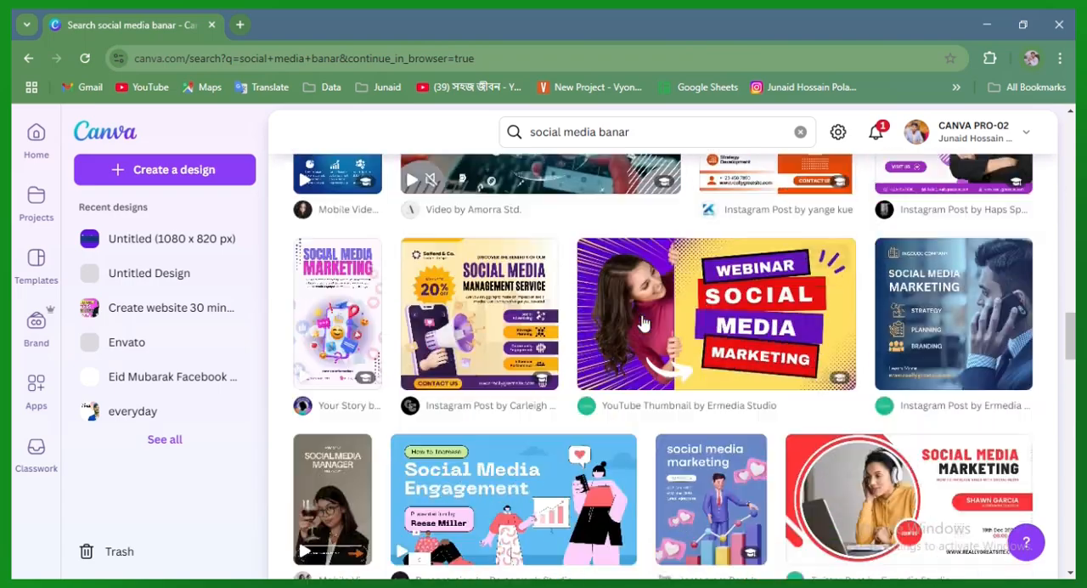
scroll(692, 316, "down", 4)
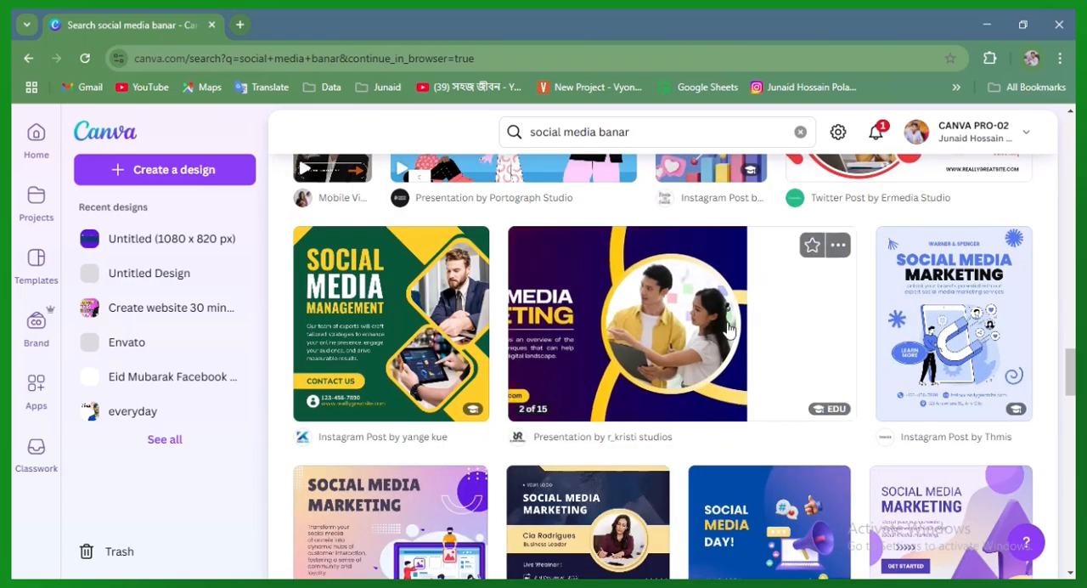
scroll(431, 311, "down", 8)
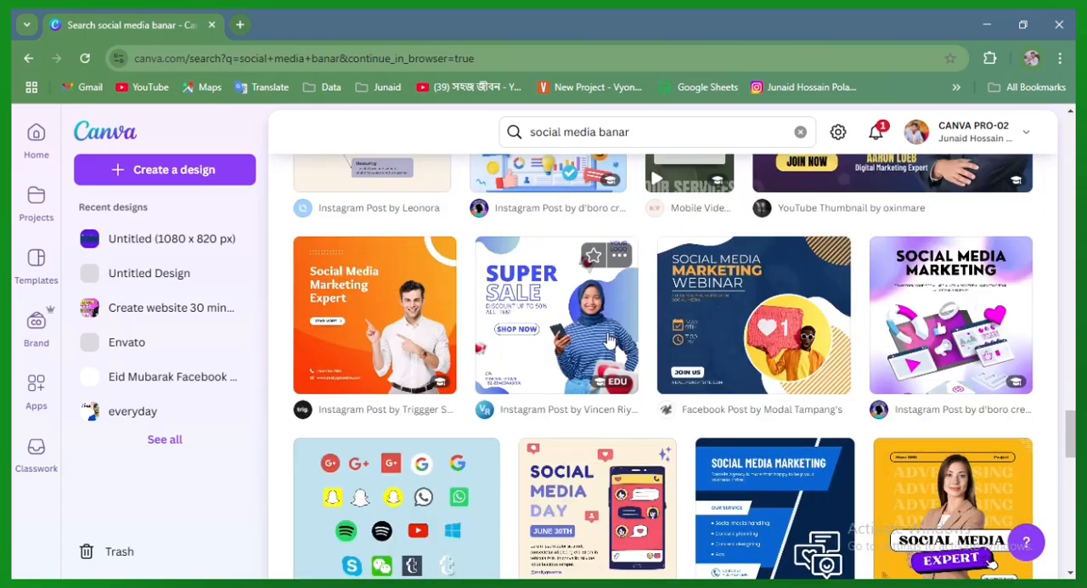
scroll(361, 293, "down", 5)
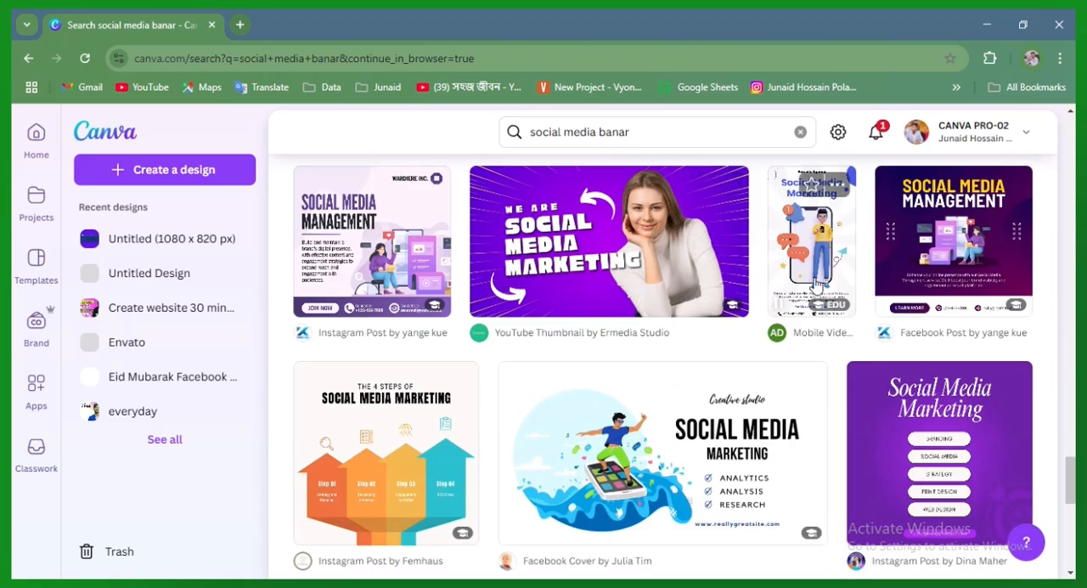
scroll(691, 335, "down", 3)
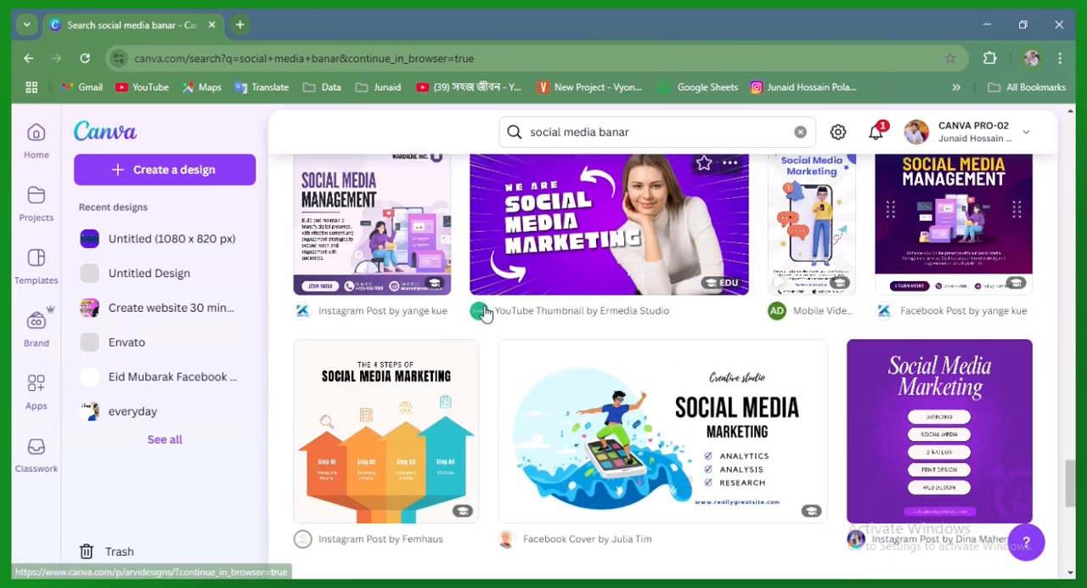
scroll(691, 336, "down", 5)
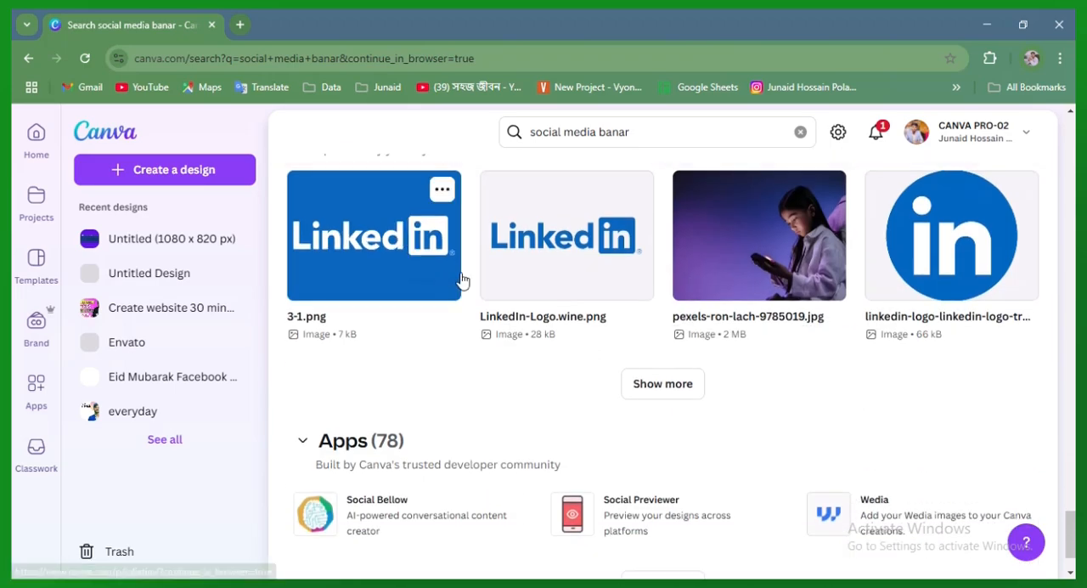
scroll(713, 340, "up", 5)
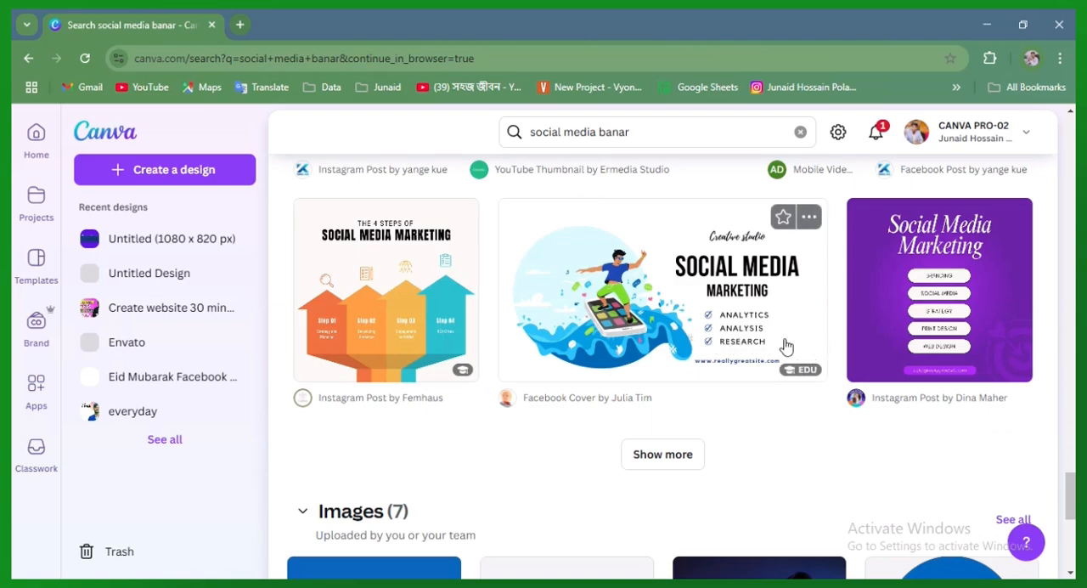
scroll(781, 347, "up", 3)
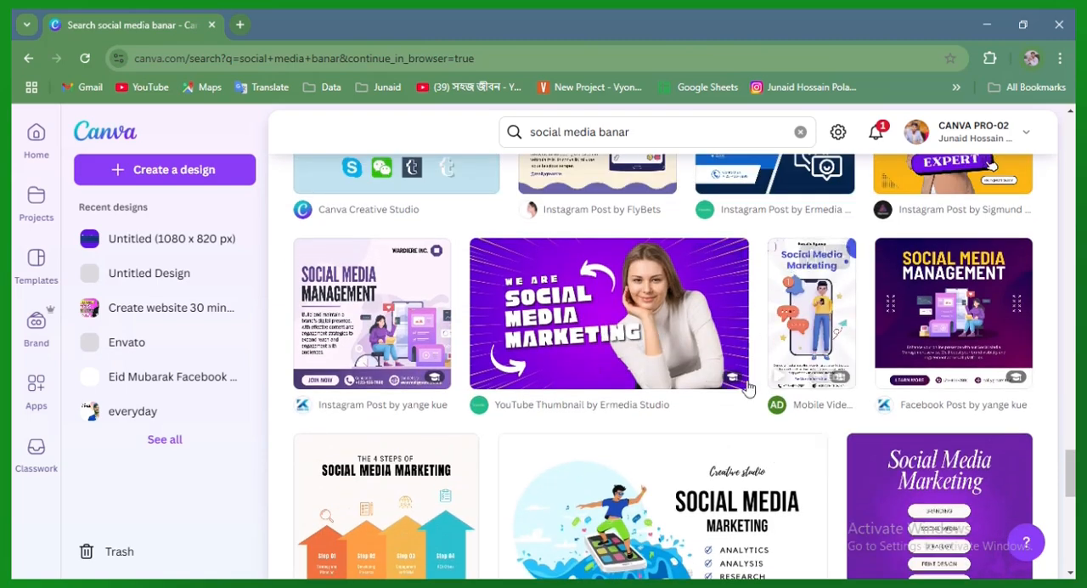
scroll(753, 381, "up", 2)
scroll(756, 383, "down", 1)
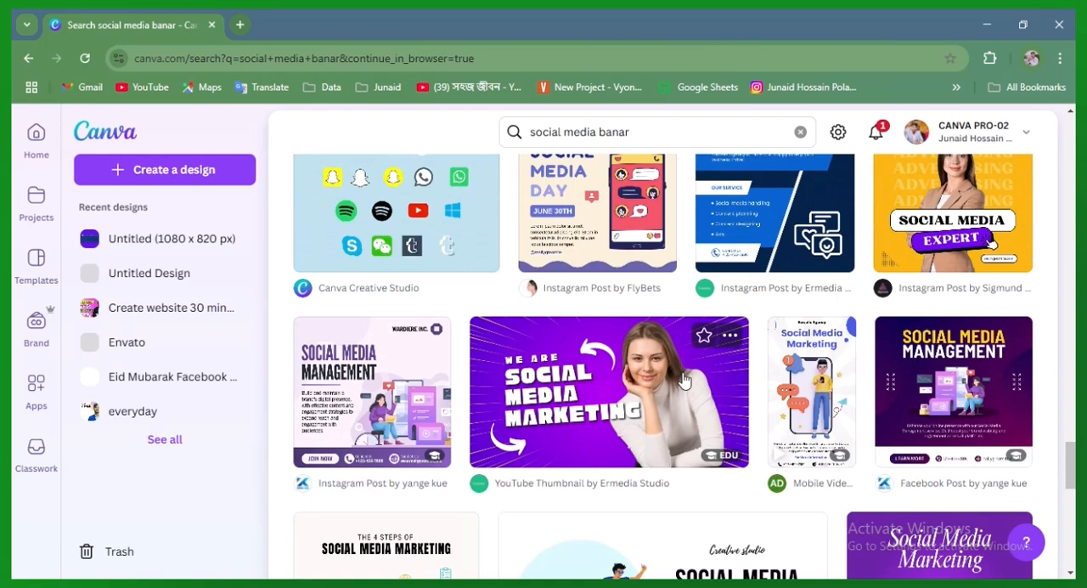
scroll(684, 380, "up", 1)
scroll(685, 376, "down", 2)
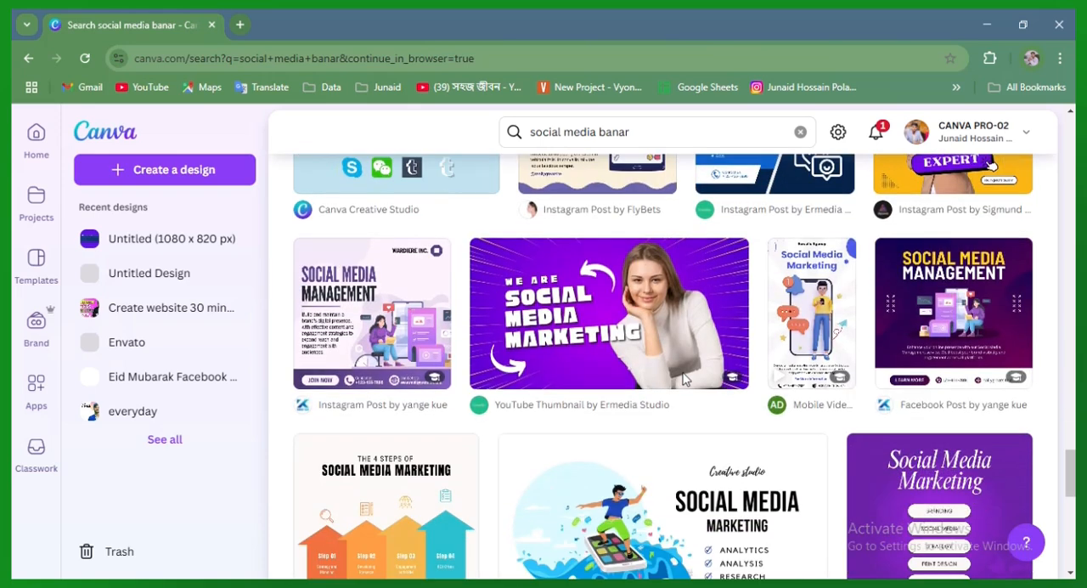
Preview the purple "We Are Social Media Marketing" YouTube thumbnail template and check the similar designs
left_click(567, 287)
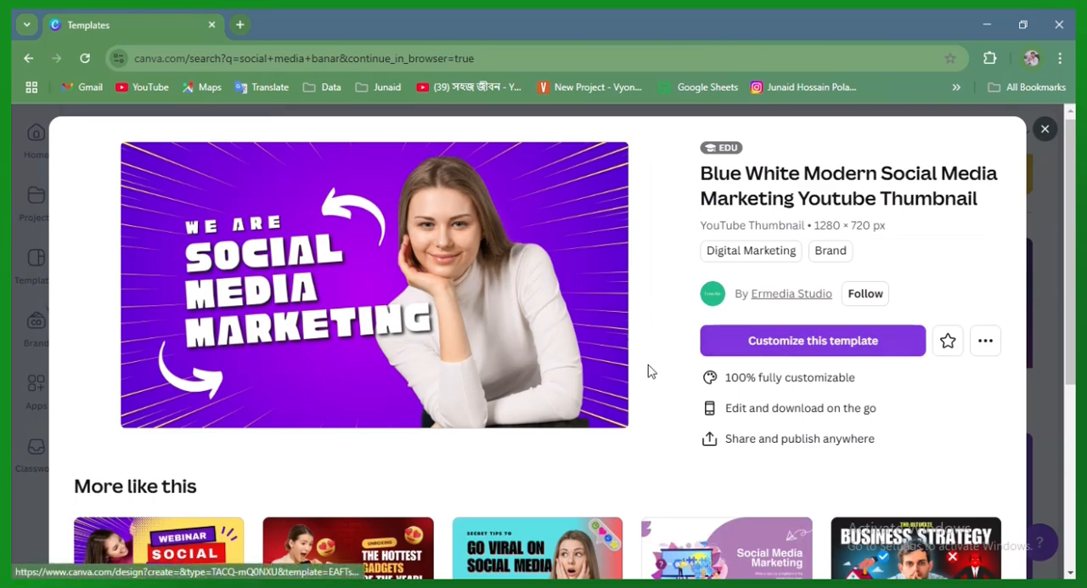
scroll(309, 371, "down", 4)
scroll(353, 368, "up", 1)
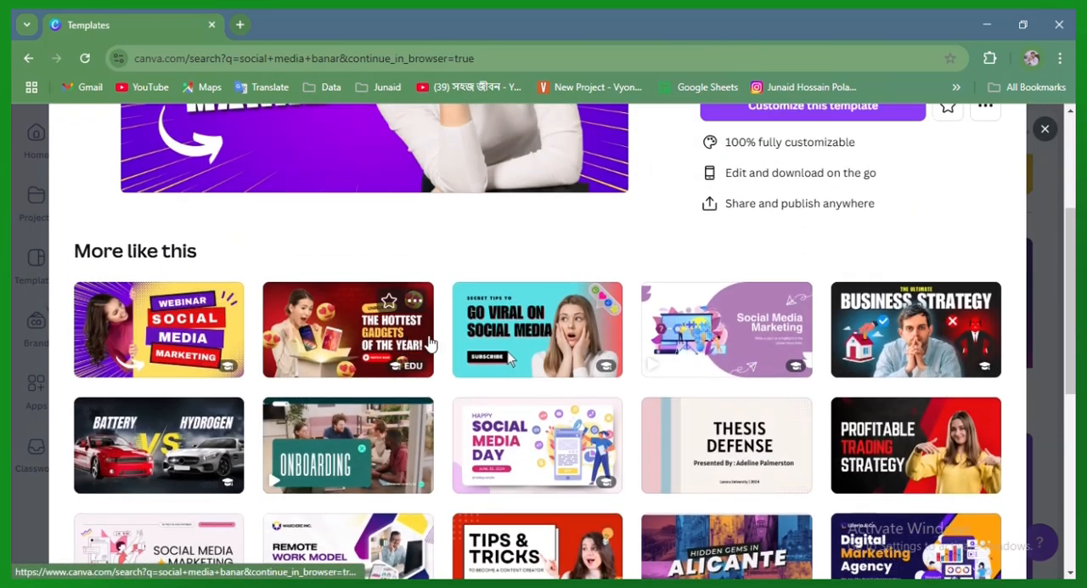
Choose the Blue Yellow Ilustration Digital Marketing Twitter Post from the similar templates and open it for customizing
scroll(485, 371, "down", 3)
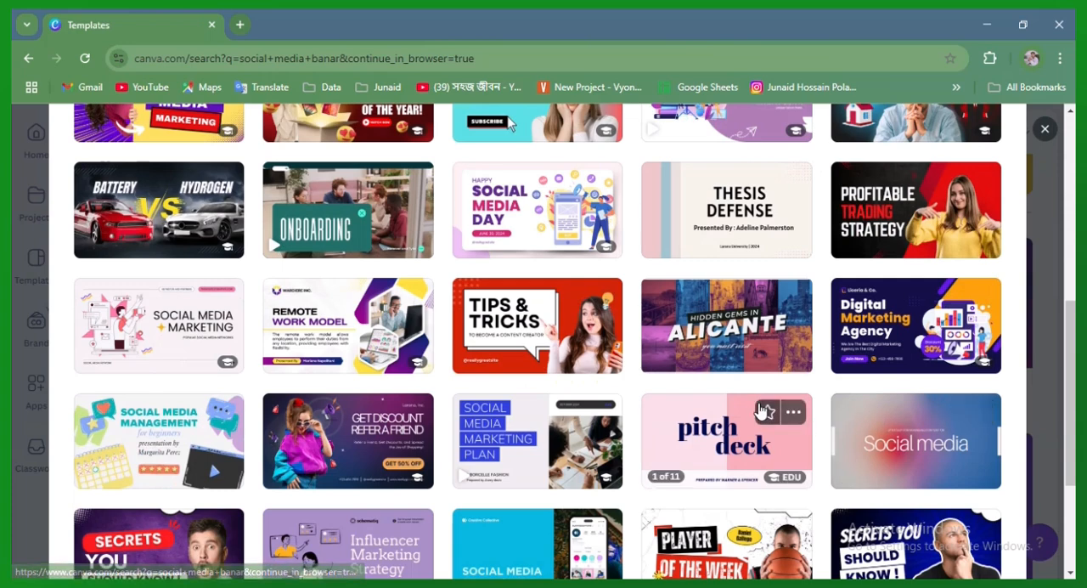
left_click(892, 352)
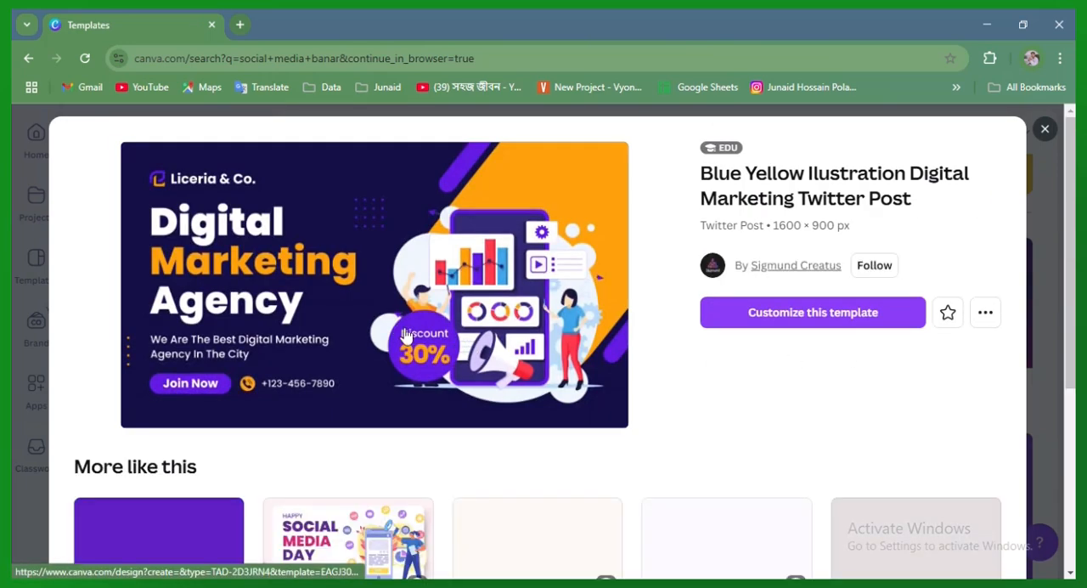
left_click(804, 315)
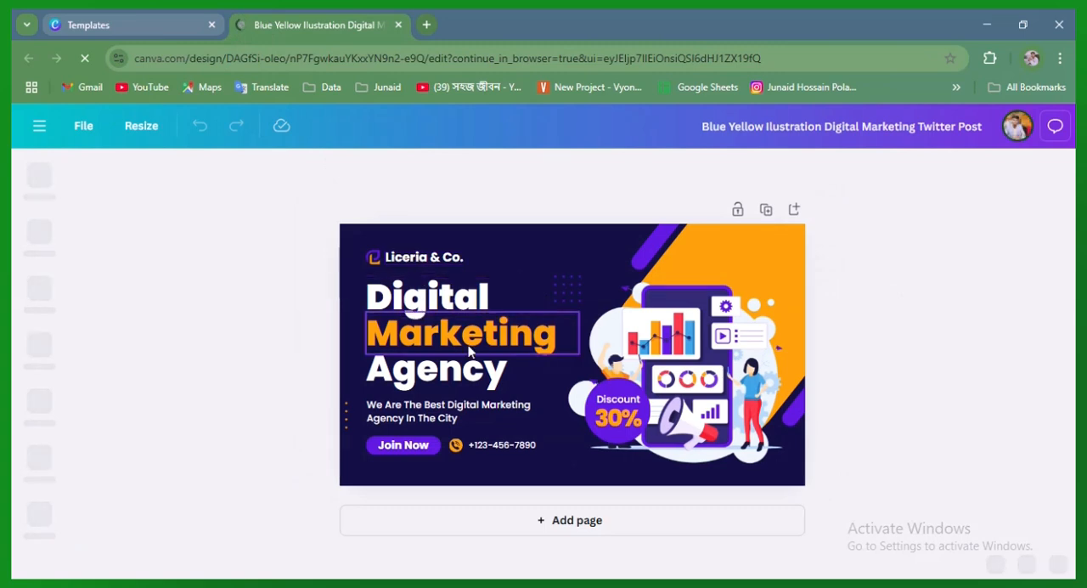
Delete the digital marketing illustration with the phone and charts from the page
left_click(665, 344)
left_click(700, 249)
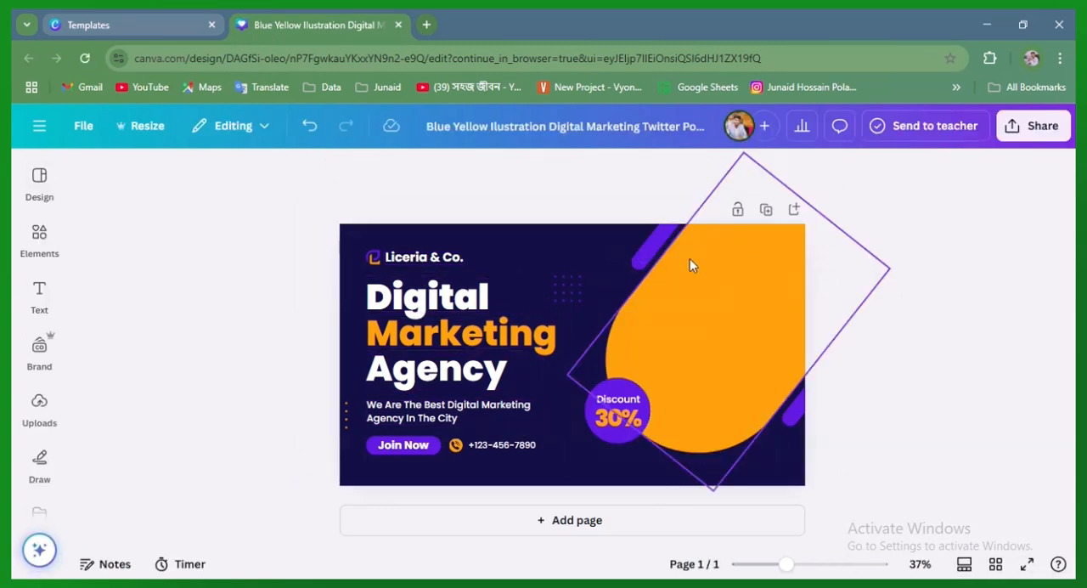
left_click(886, 384)
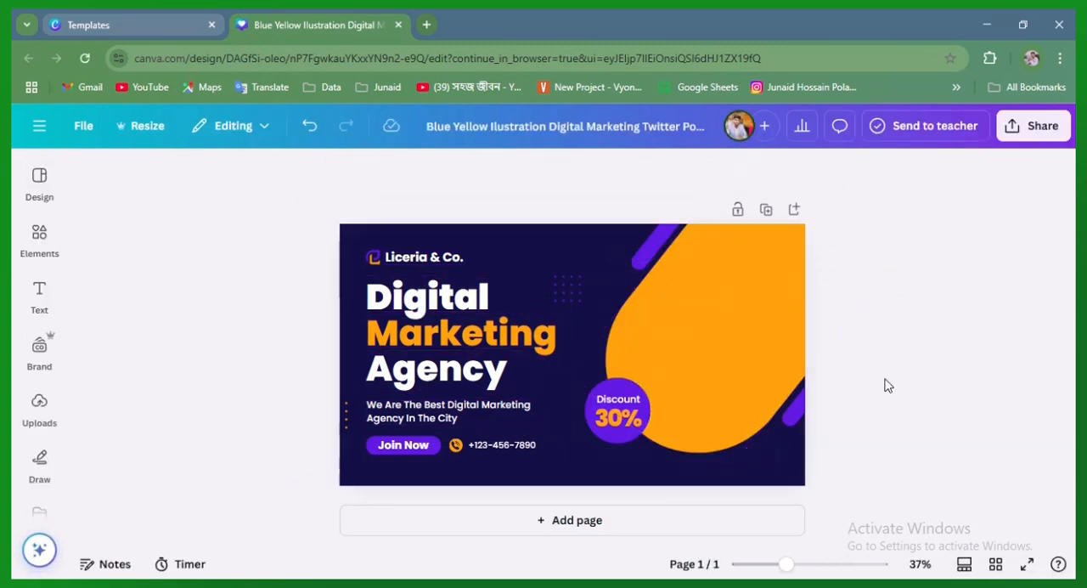
Delete the purple discount circle together with its "30%" and "Discount" texts
left_click(616, 386)
left_click(643, 343)
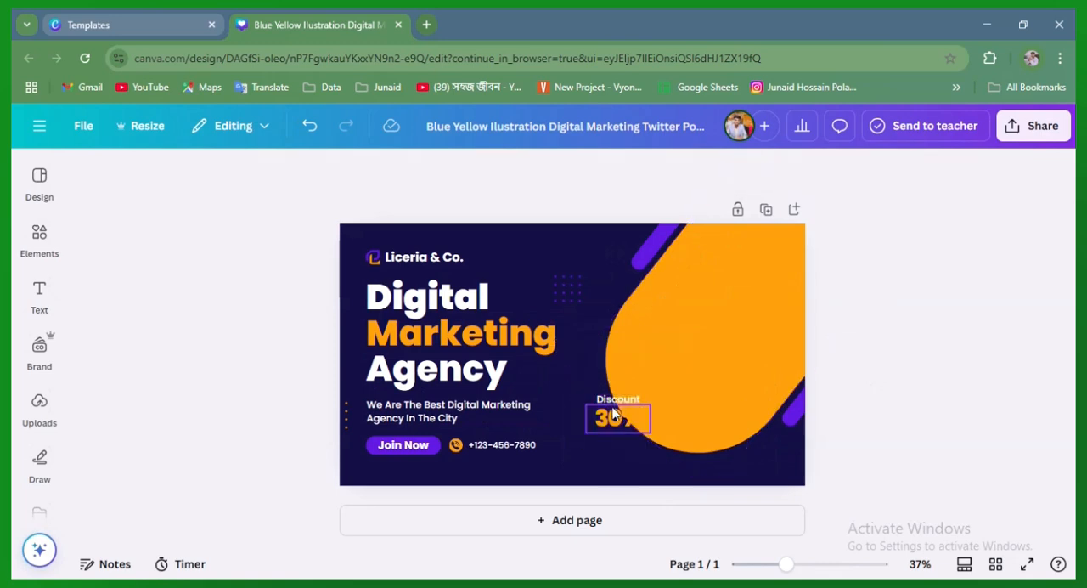
left_click(615, 412)
left_click(643, 369)
left_click(618, 394)
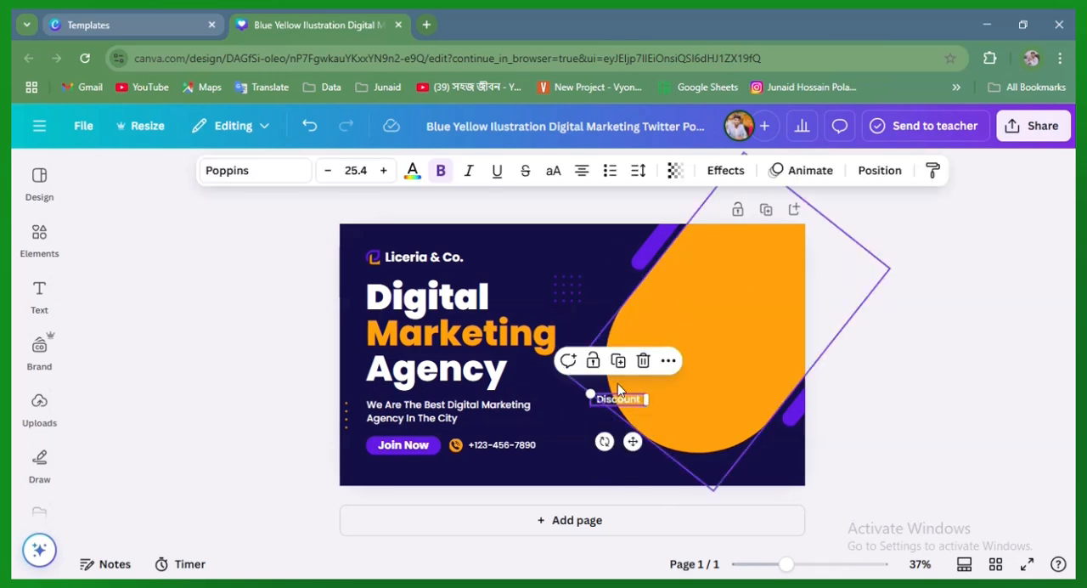
left_click(643, 360)
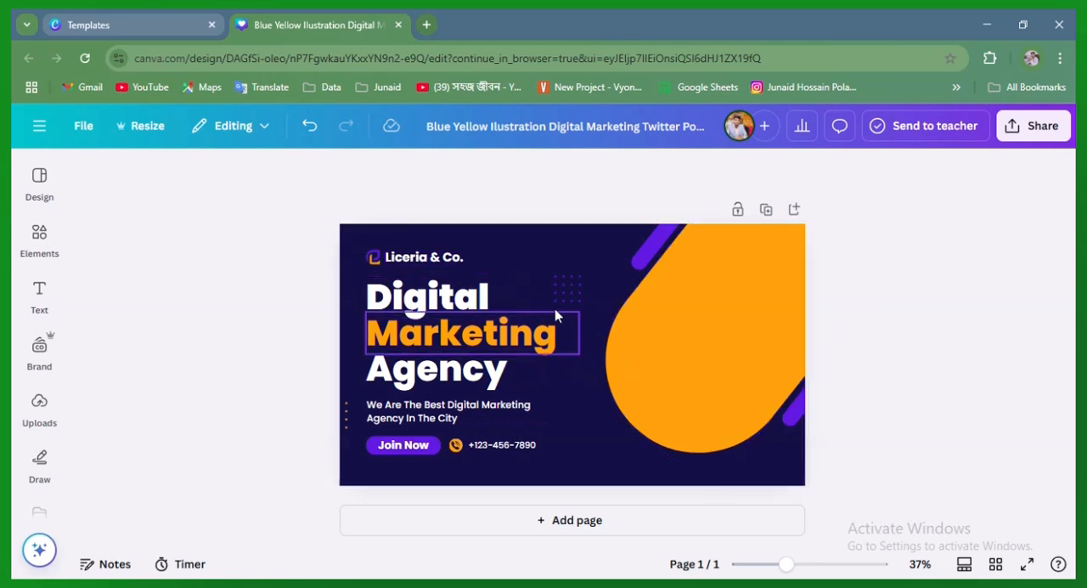
Delete the Liceria & Co. logo, the headline, the description, the Join Now button and the phone line all together
left_click(587, 423)
left_click(580, 389)
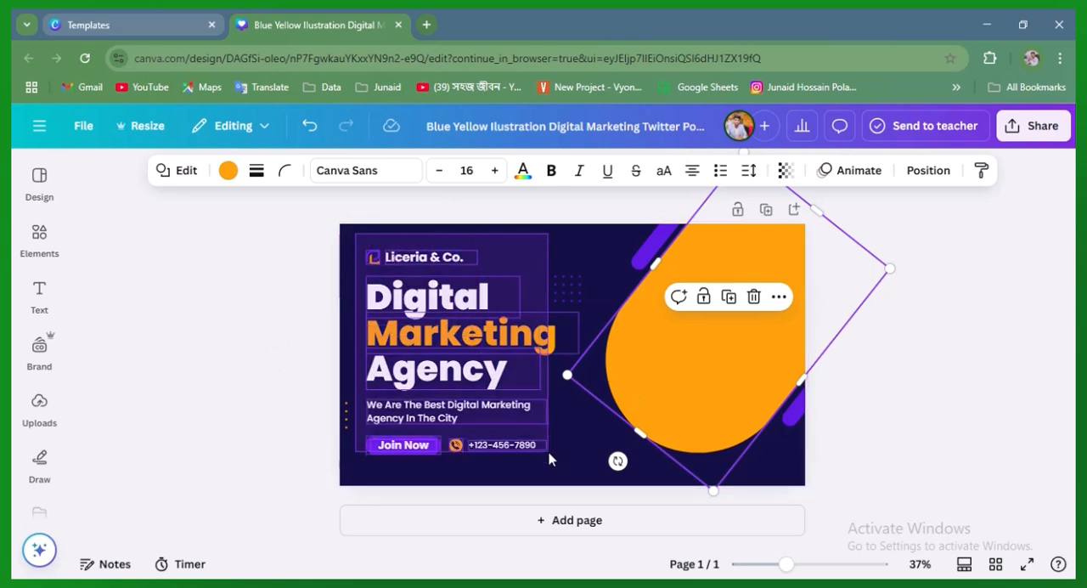
left_click(525, 422)
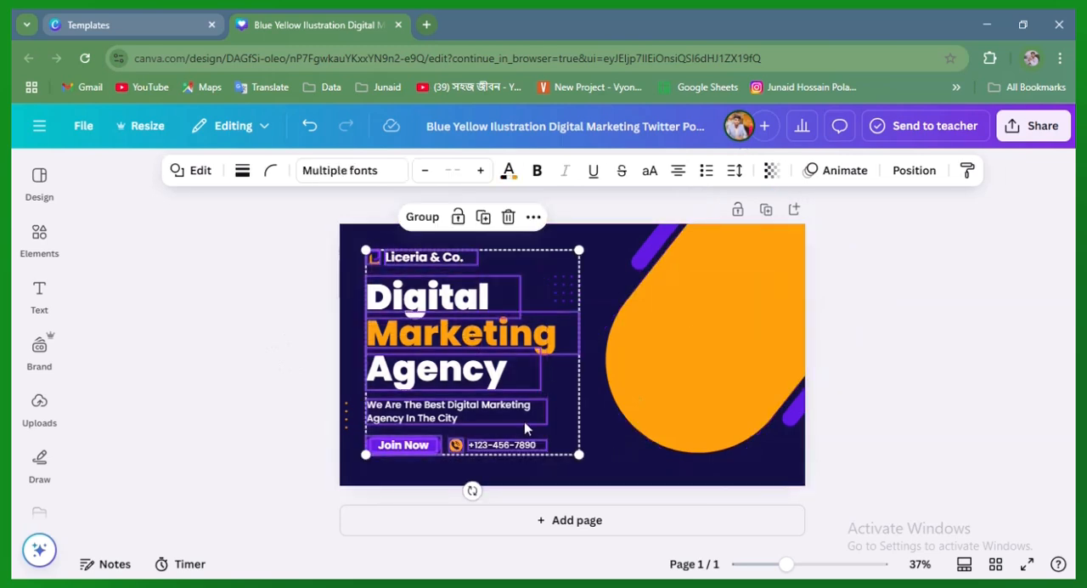
left_click(506, 217)
left_click(567, 291)
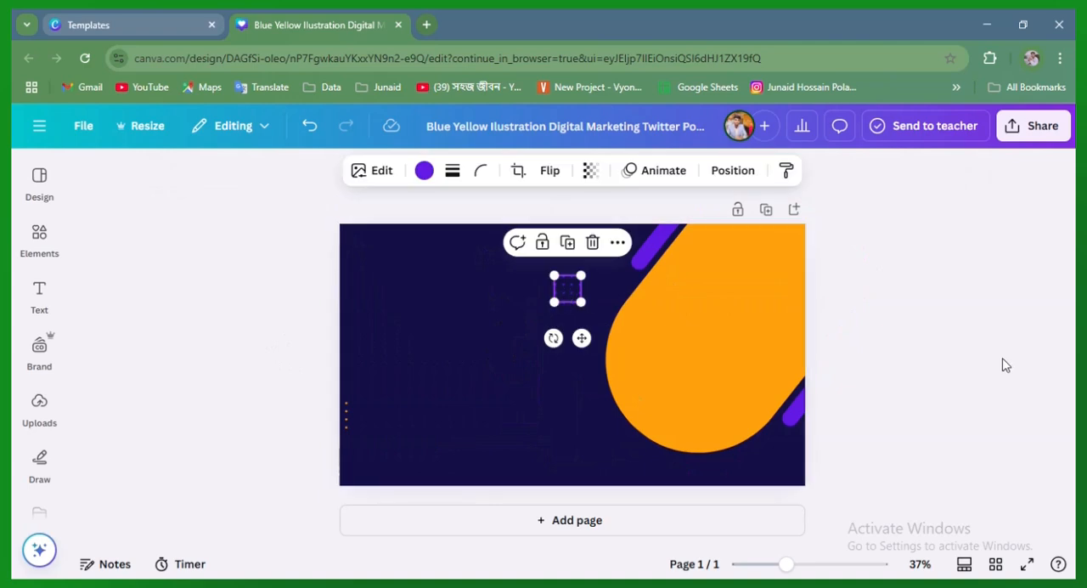
left_click(719, 311)
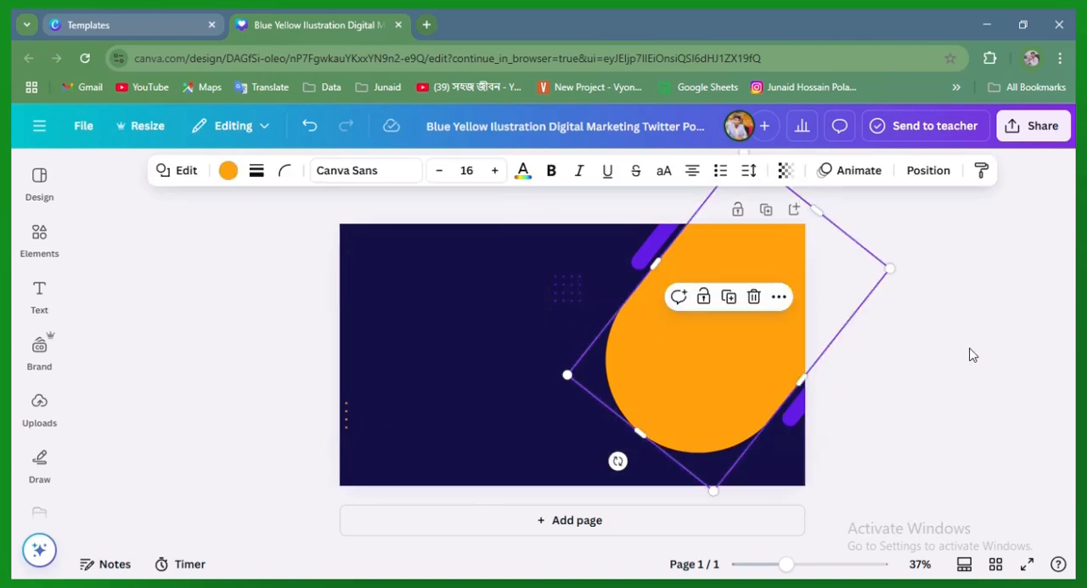
left_click(927, 337)
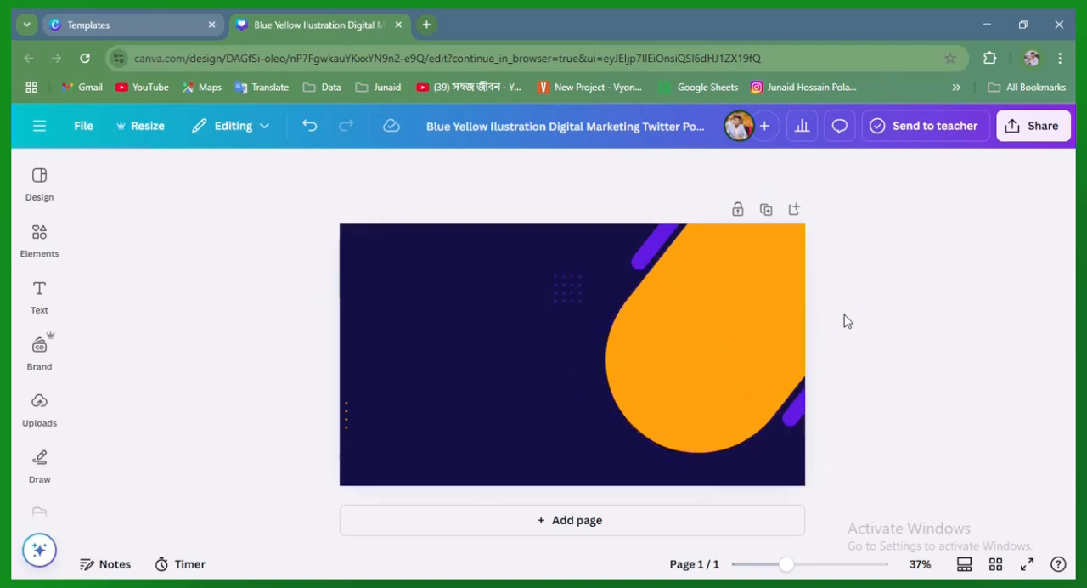
Browse the suggested Twitter Post templates inside the editor
left_click(30, 185)
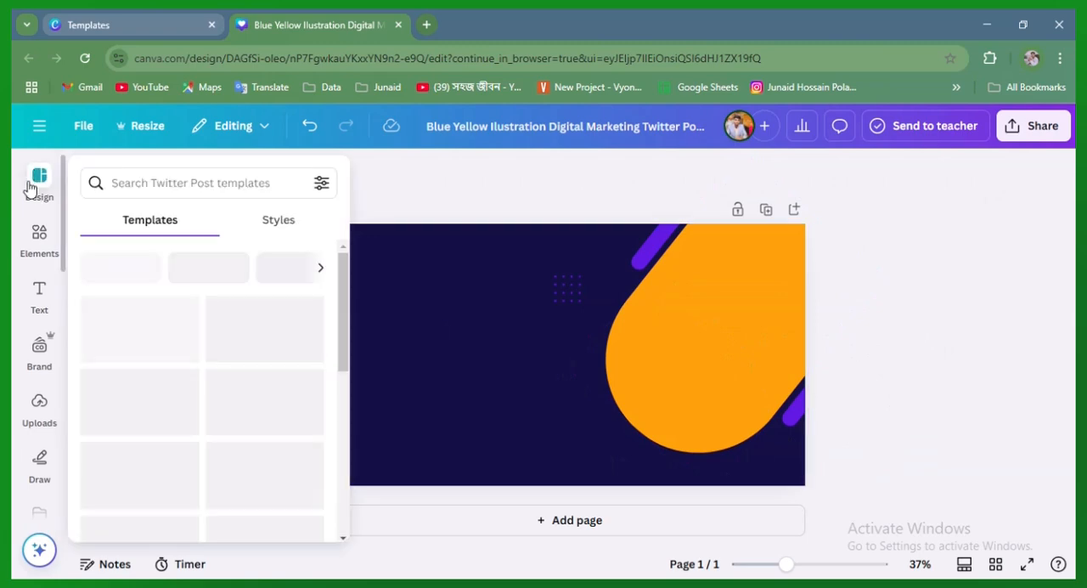
scroll(161, 408, "down", 4)
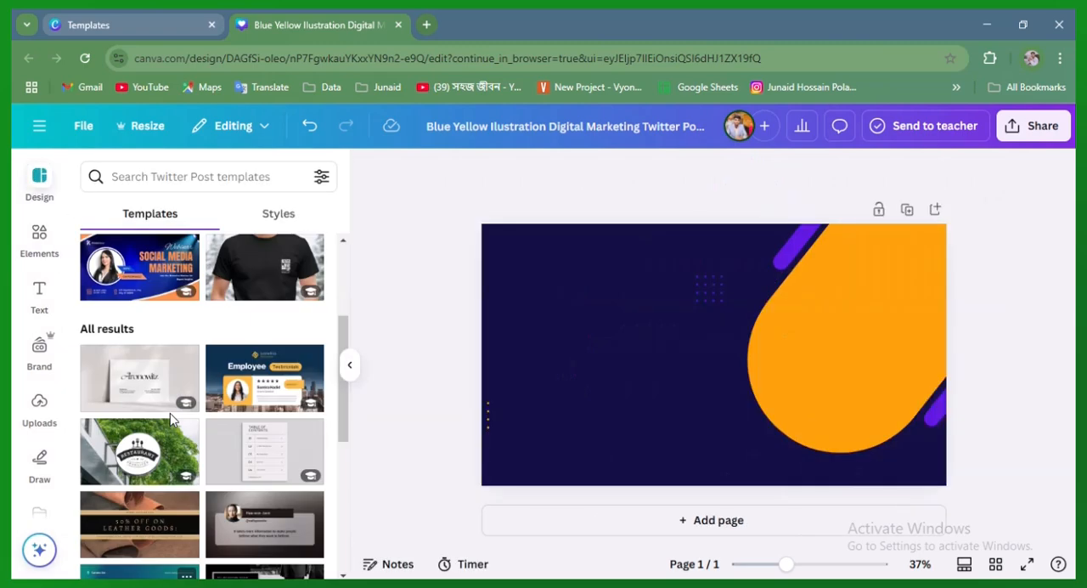
scroll(169, 413, "up", 3)
scroll(170, 413, "down", 6)
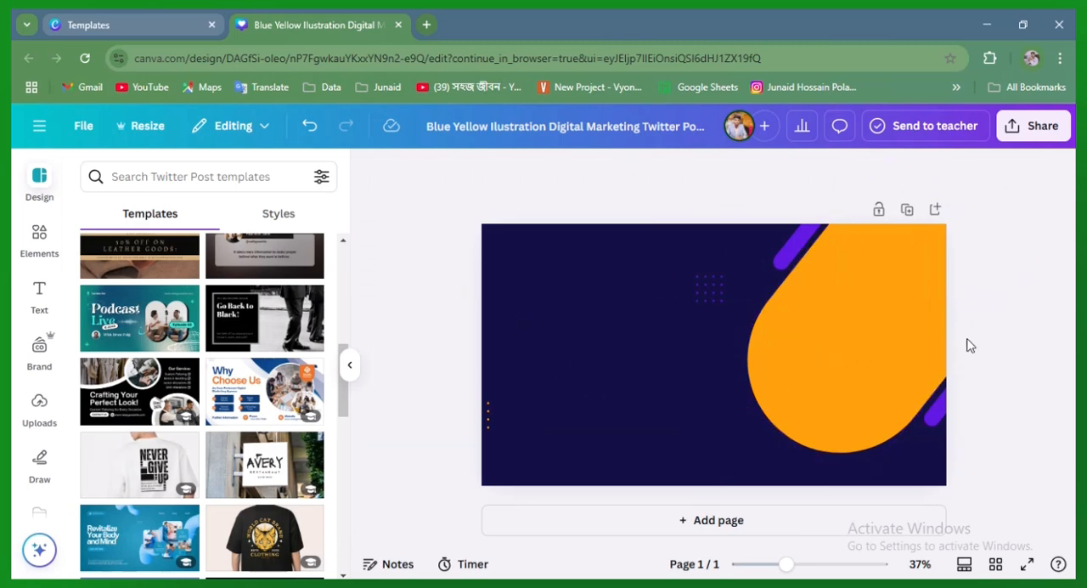
Try the document's purple (#631aec) and white (#ffffff) as the page background colour
left_click(544, 336)
left_click(374, 283)
left_click(663, 336)
left_click(636, 173)
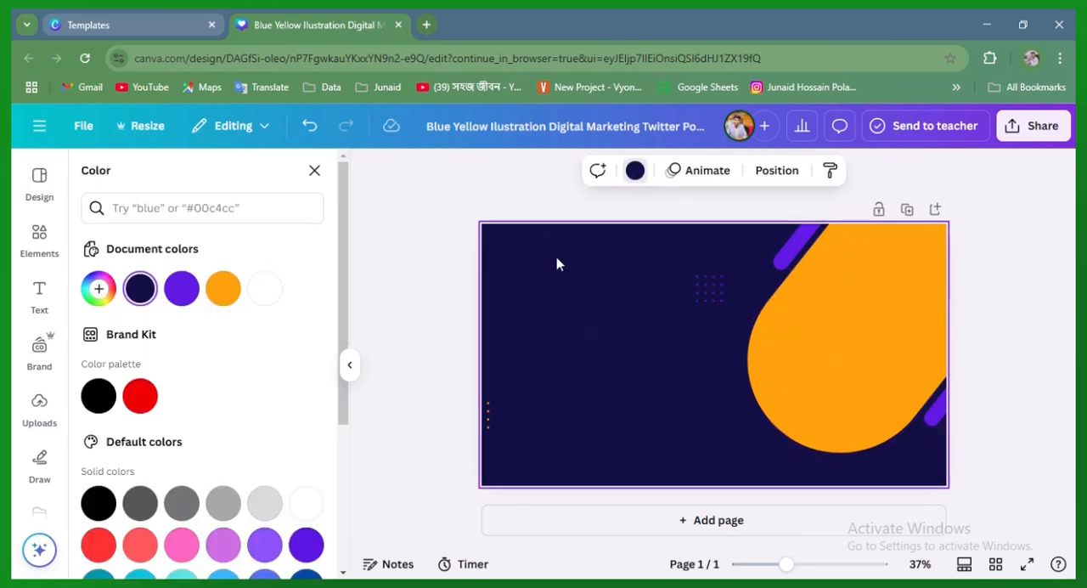
left_click(181, 288)
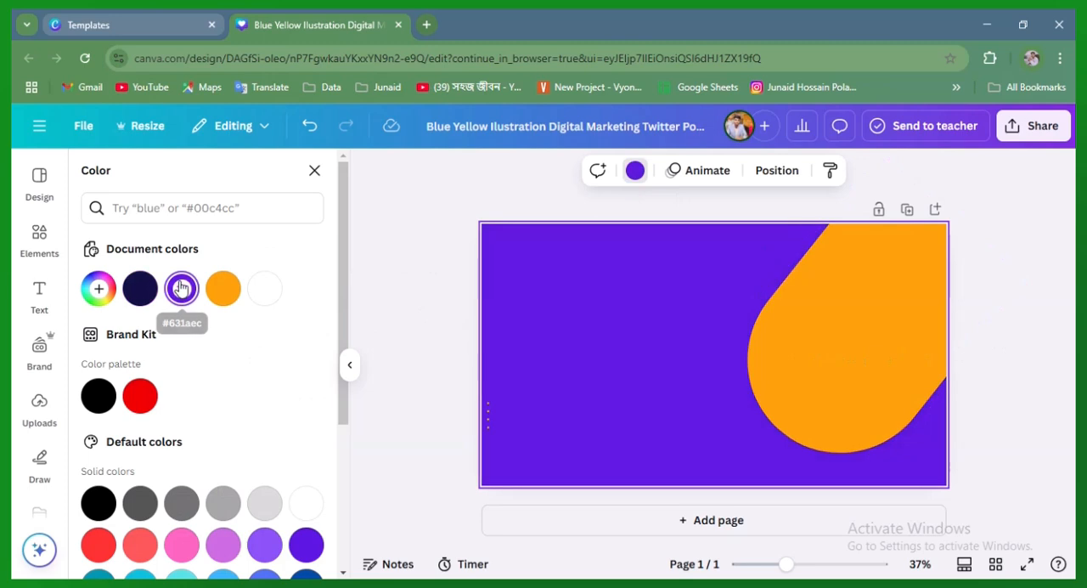
left_click(636, 170)
left_click(635, 171)
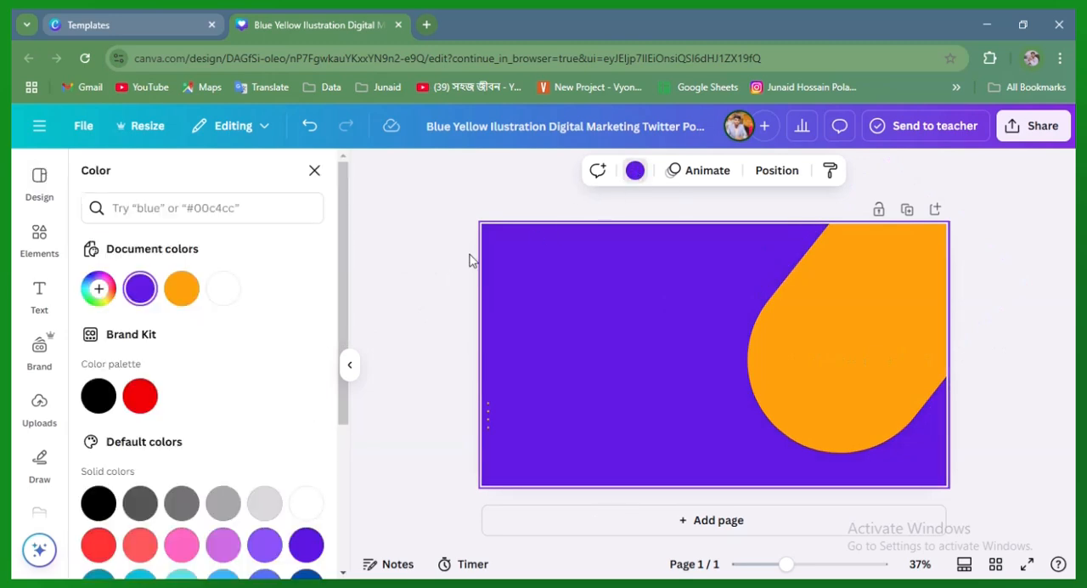
left_click(223, 288)
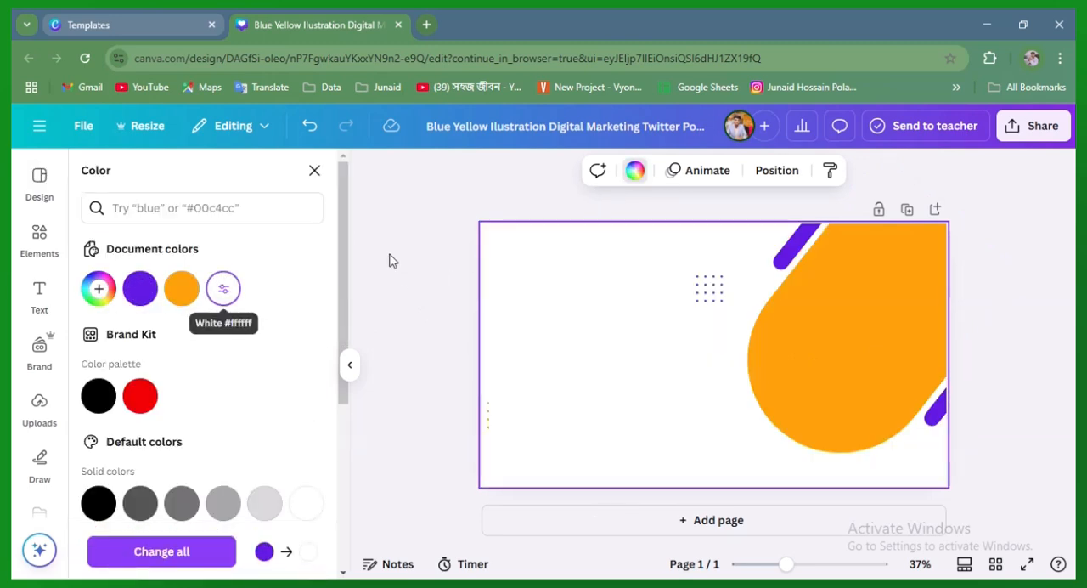
left_click(635, 173)
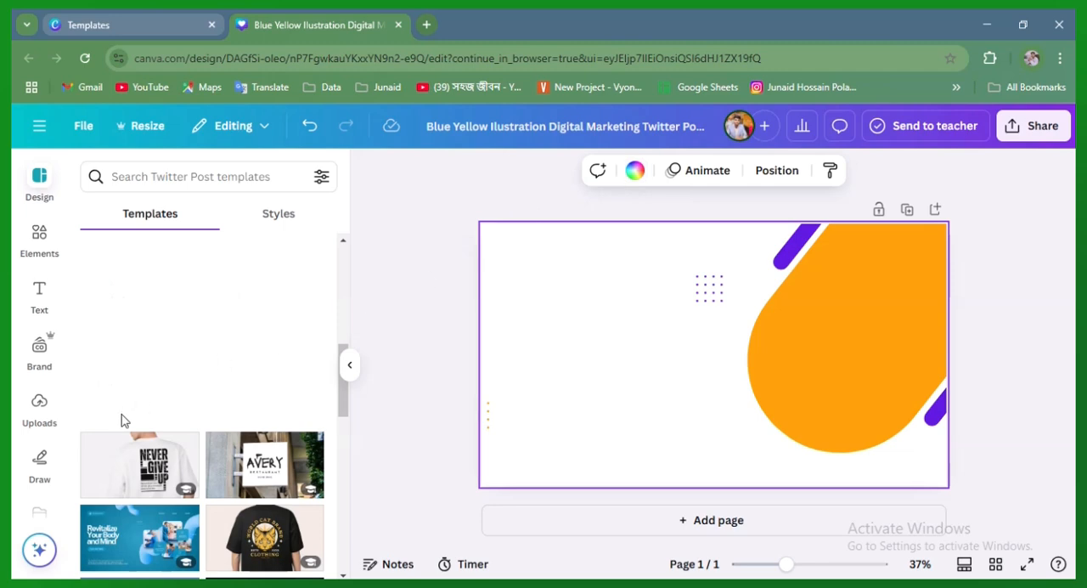
Try black, light purple, document purple (#631aec) and orange (#ffa000) as the page background colour
left_click(628, 180)
scroll(173, 449, "down", 1)
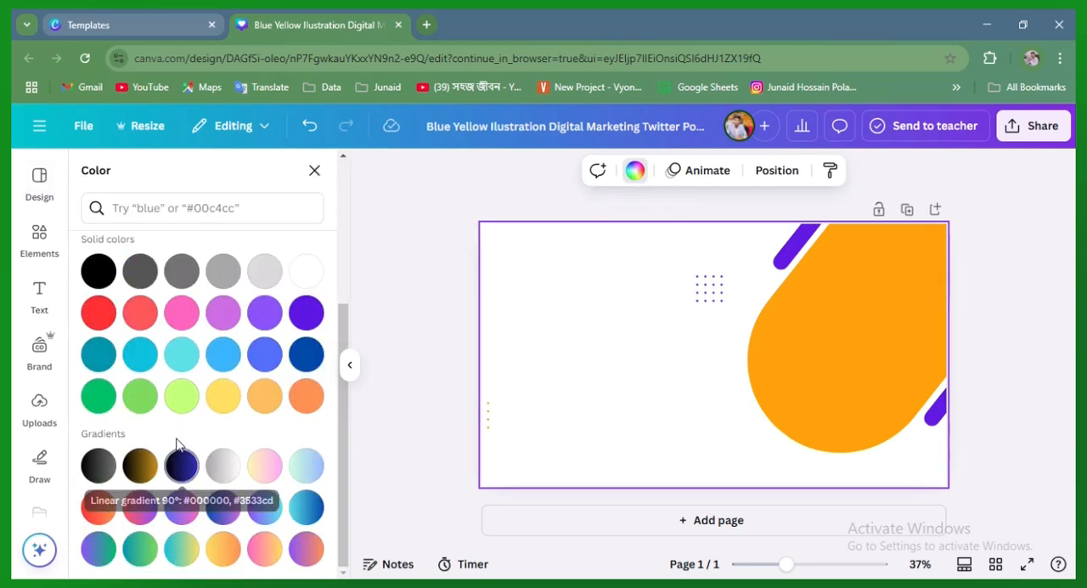
scroll(174, 408, "up", 3)
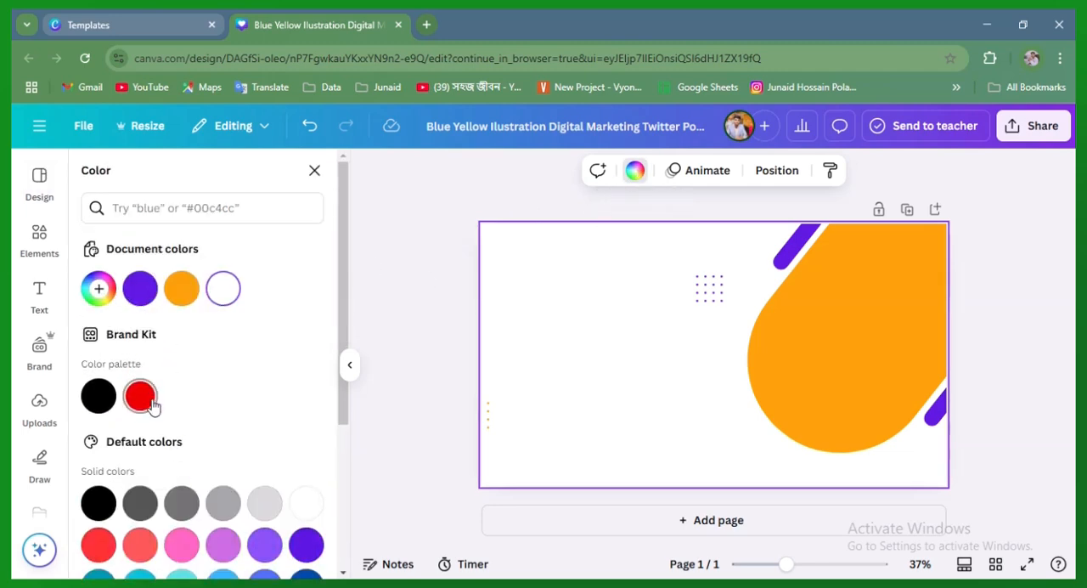
left_click(98, 396)
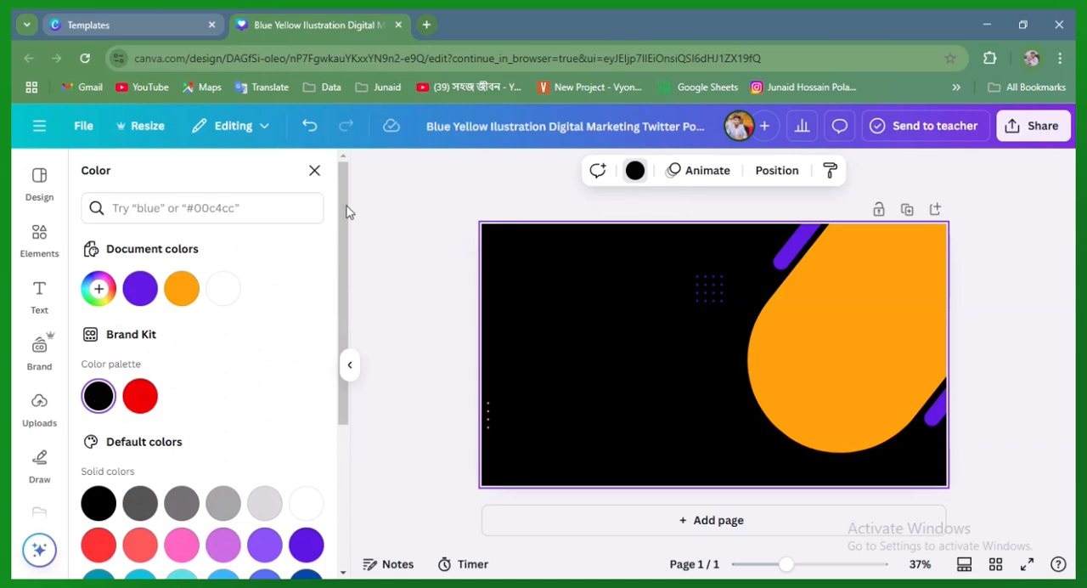
left_click(265, 545)
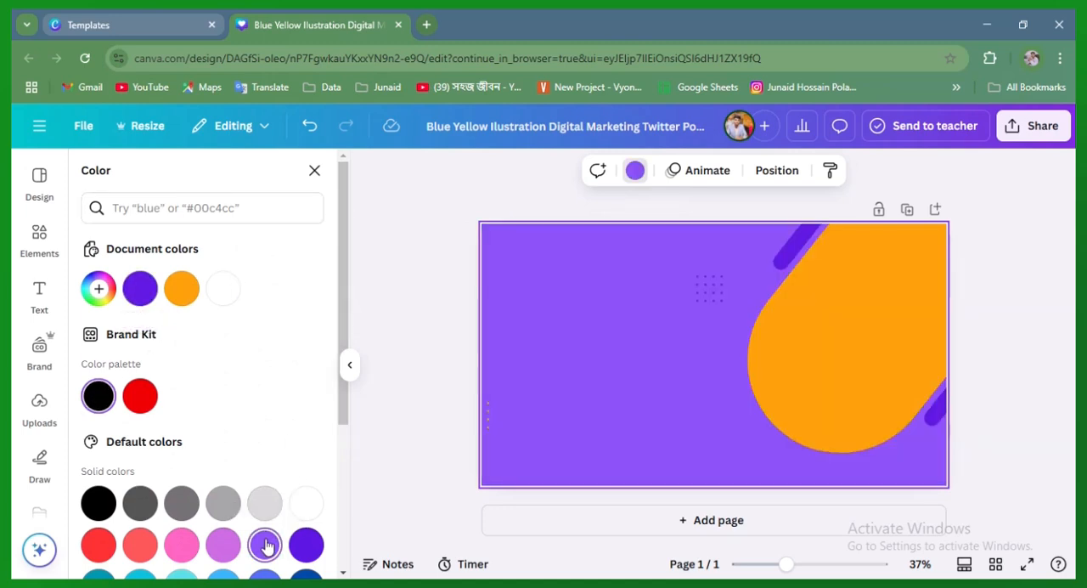
left_click(152, 294)
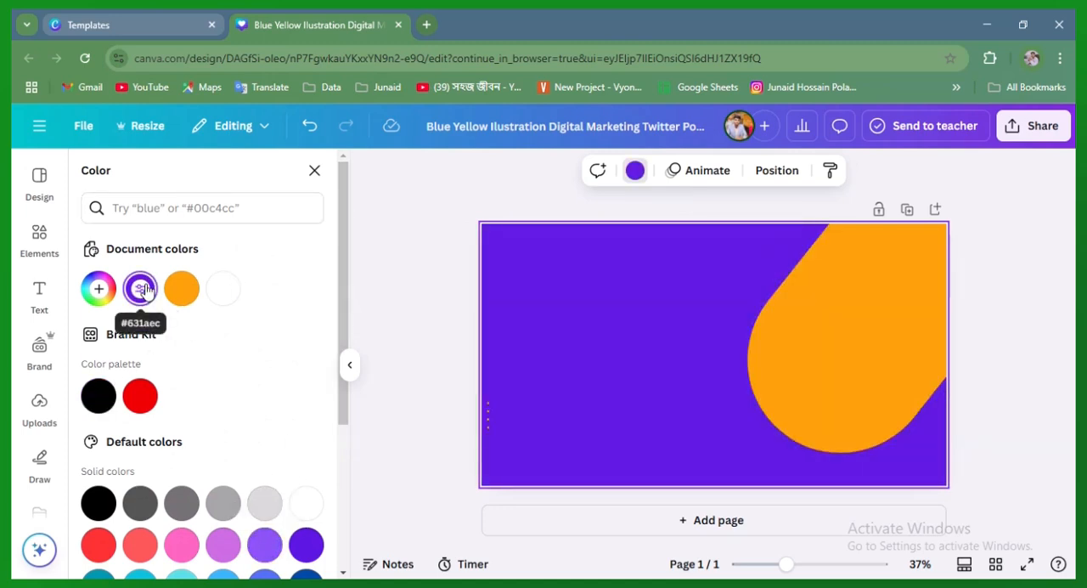
left_click(182, 289)
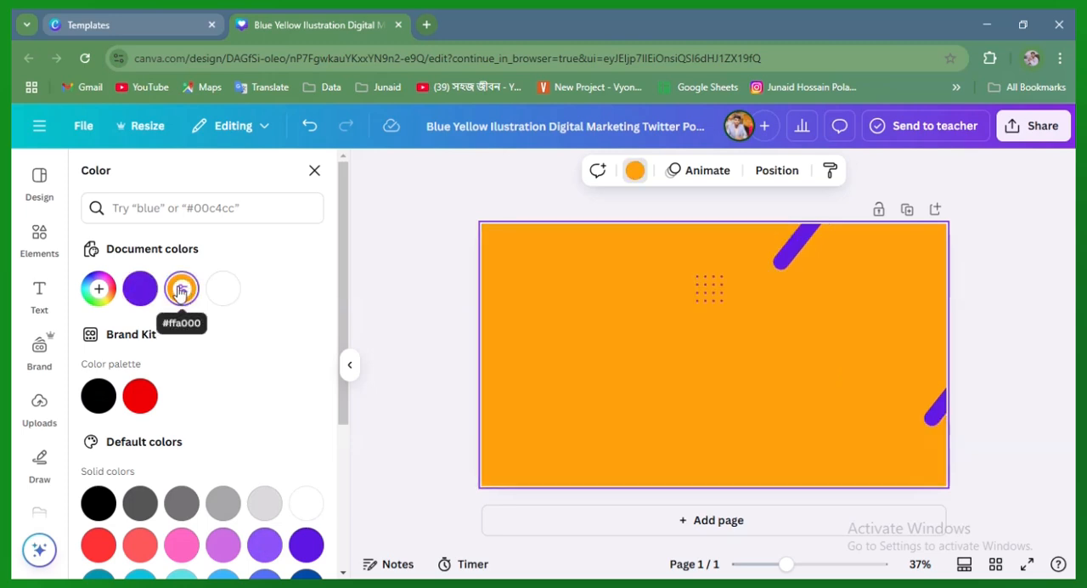
Set the page background to a custom dark purple solid colour, starting from the document purple #631AEC
left_click(140, 289)
left_click(101, 292)
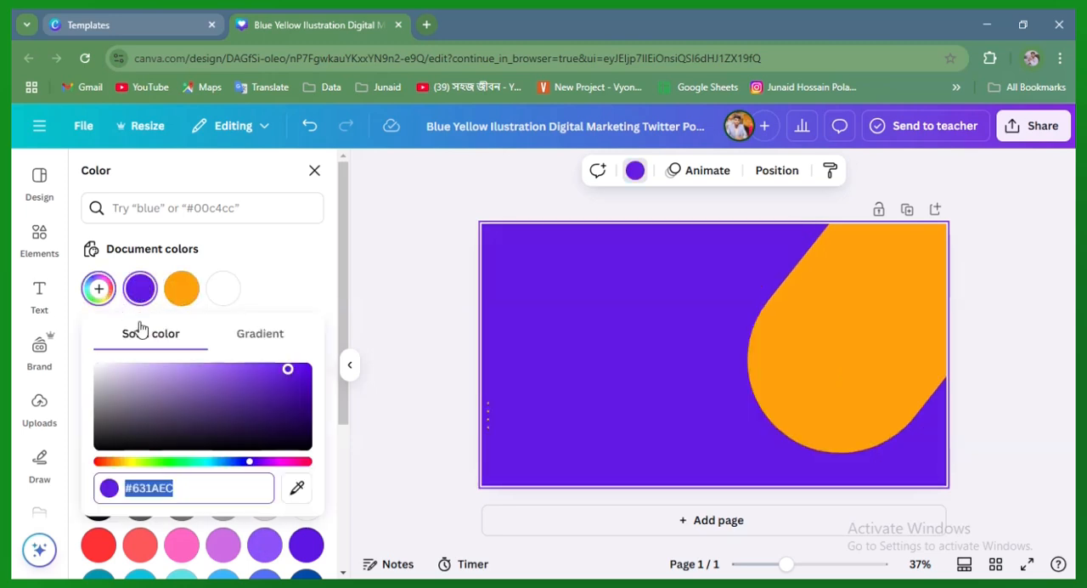
left_click(229, 390)
left_click_drag(247, 394, 268, 411)
left_click(387, 263)
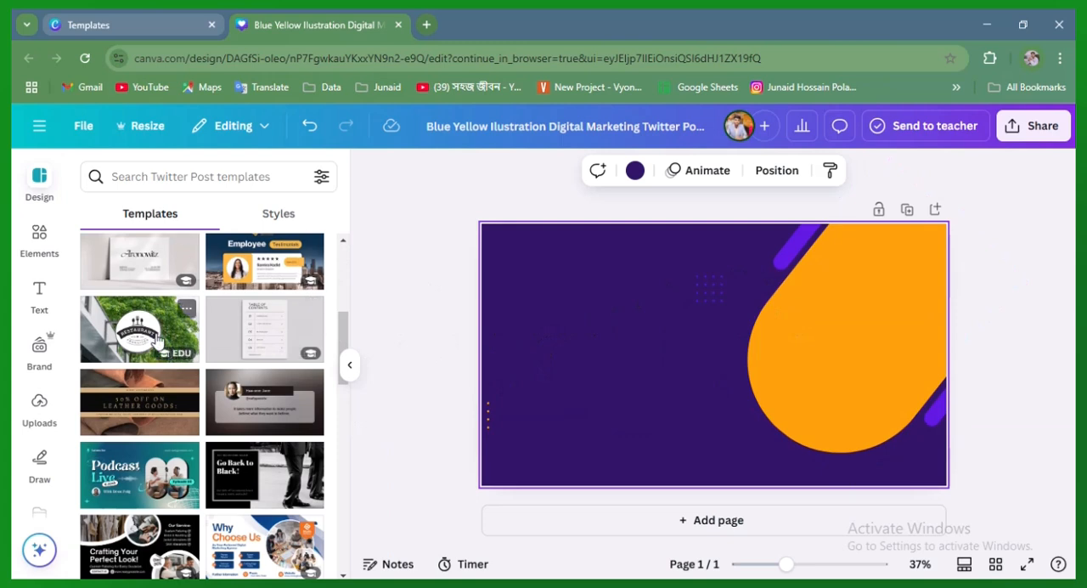
Search the Twitter Post templates for "organic"
scroll(187, 307, "up", 3)
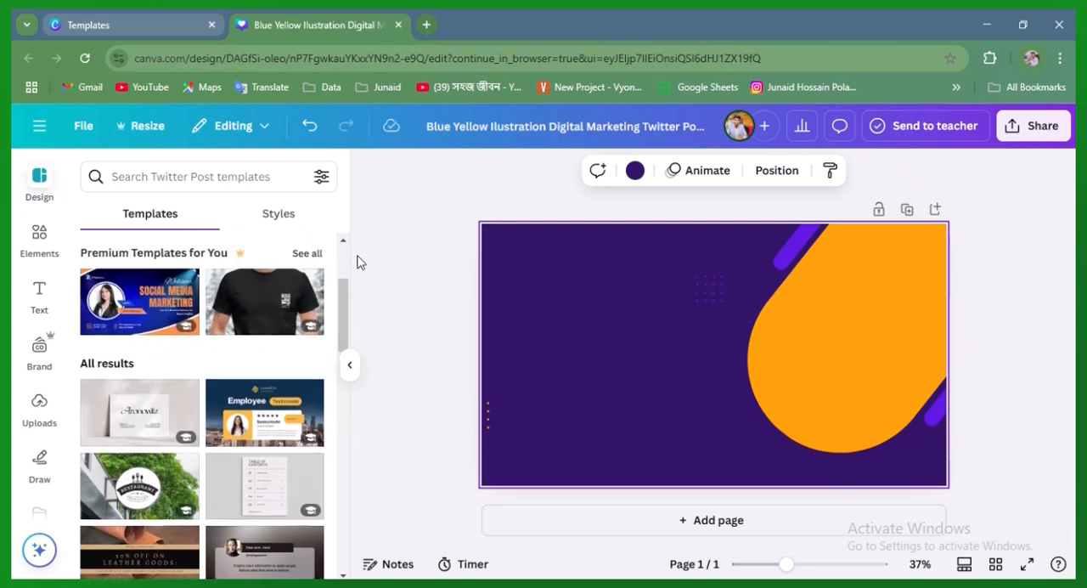
left_click(39, 185)
left_click(119, 183)
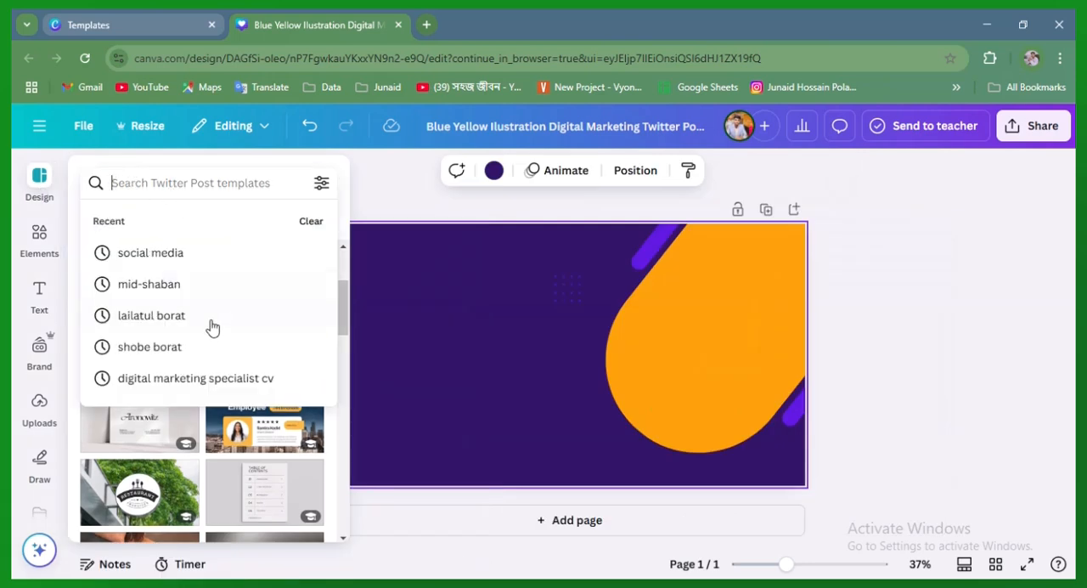
left_click(184, 185)
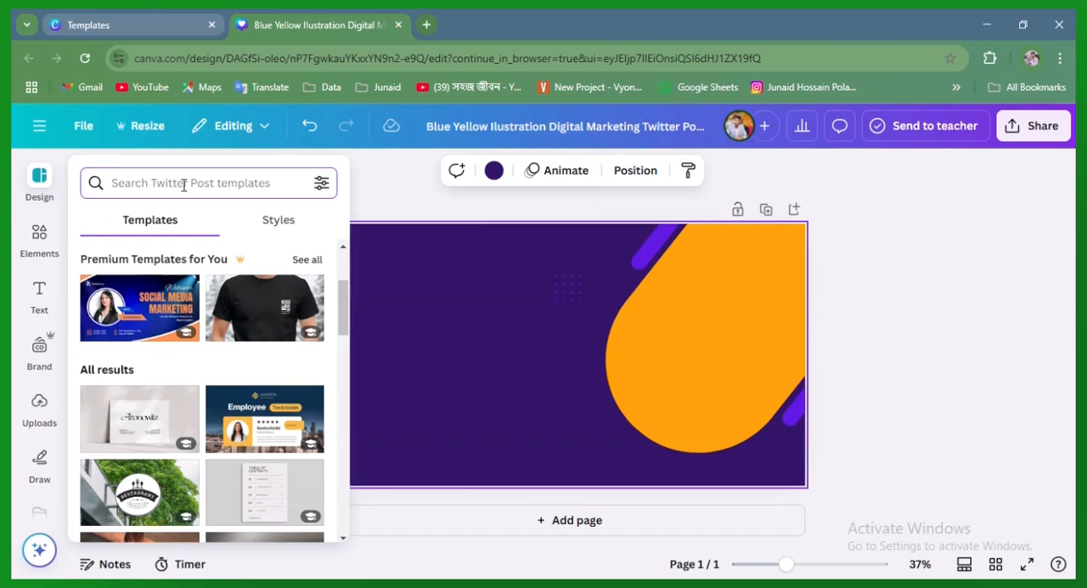
type("nar")
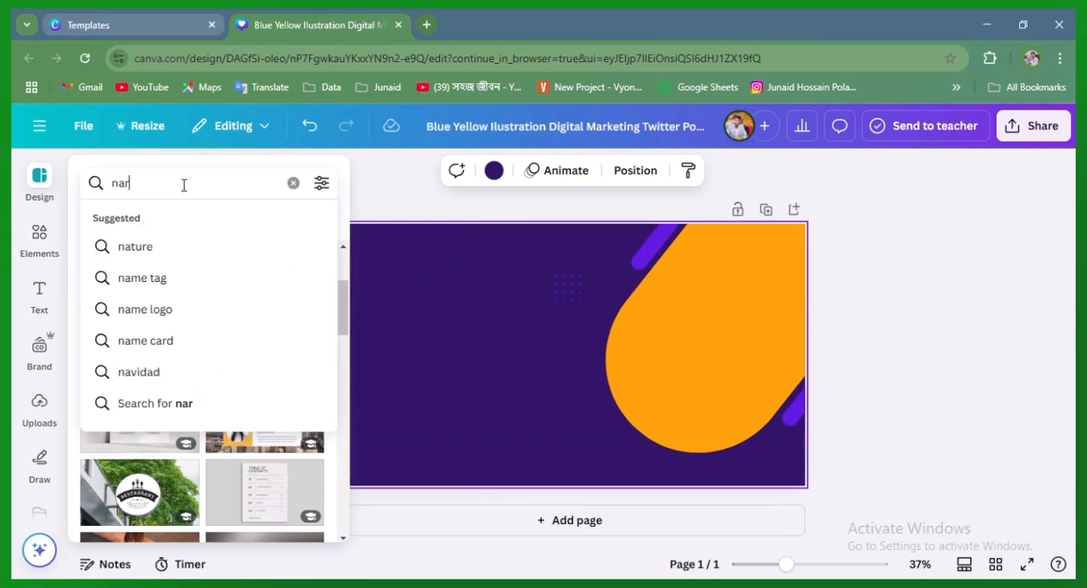
key("BackSpace")
key("BackSpace")
key("BackSpace")
type("o")
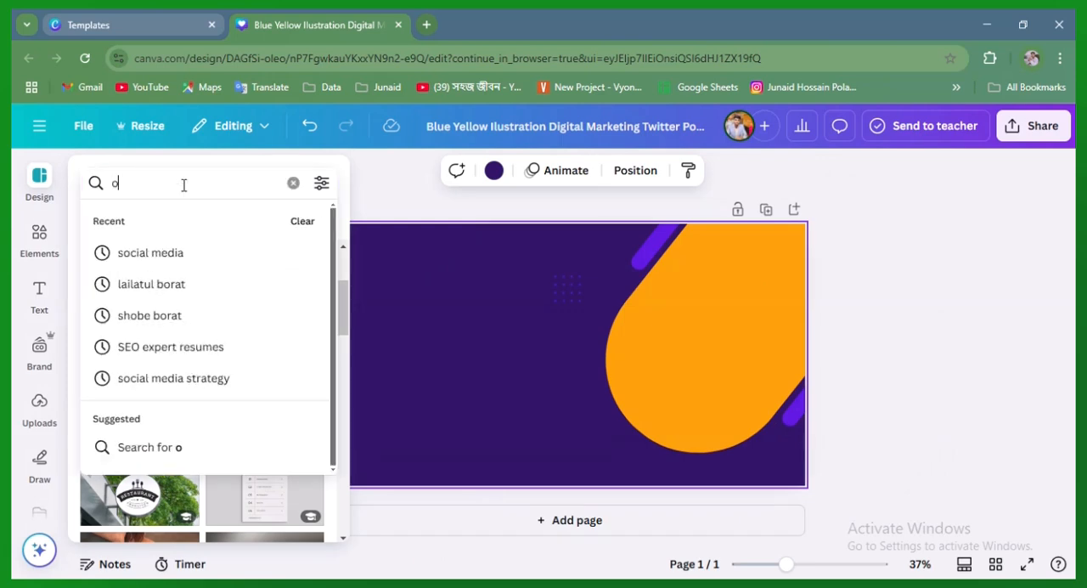
type("rgani")
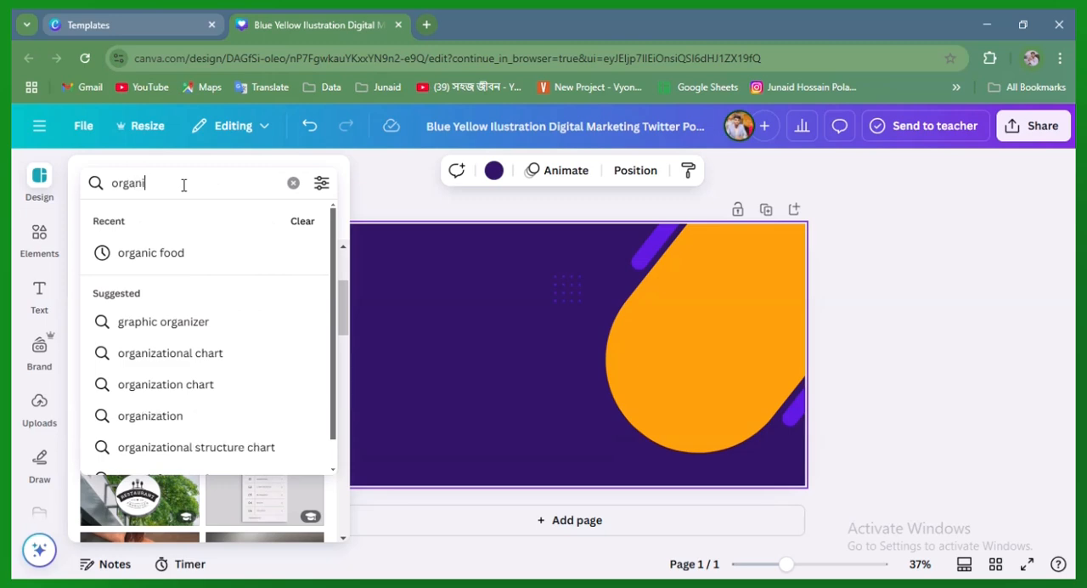
type("c")
key("Return")
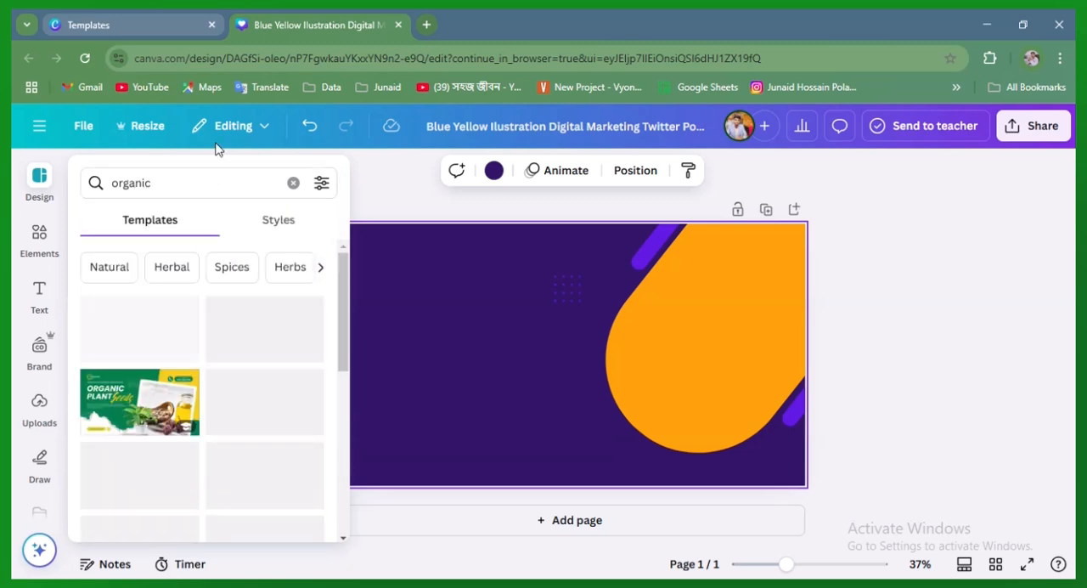
Look through the organic template results
left_click(215, 144)
left_click(42, 187)
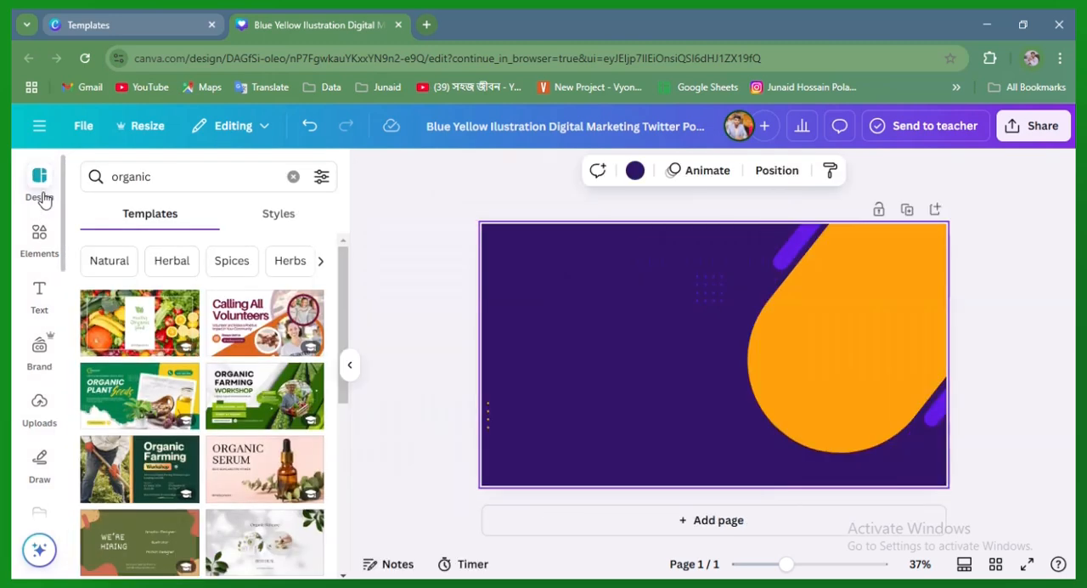
scroll(149, 358, "down", 3)
scroll(150, 358, "down", 2)
scroll(147, 350, "up", 5)
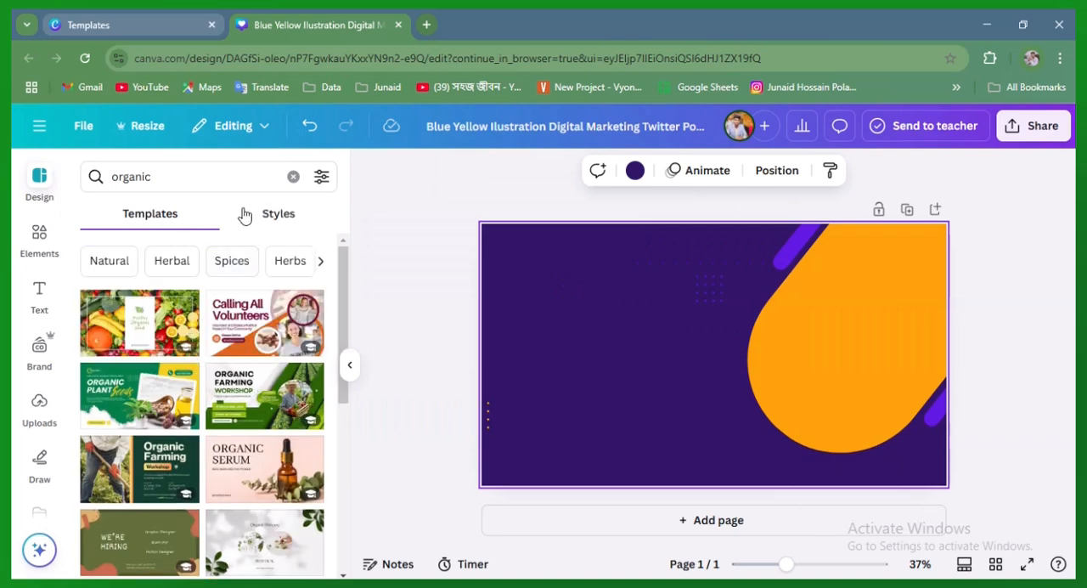
Browse the suggested "Natural" and "Nature background" template results
left_click(223, 170)
left_click(171, 175)
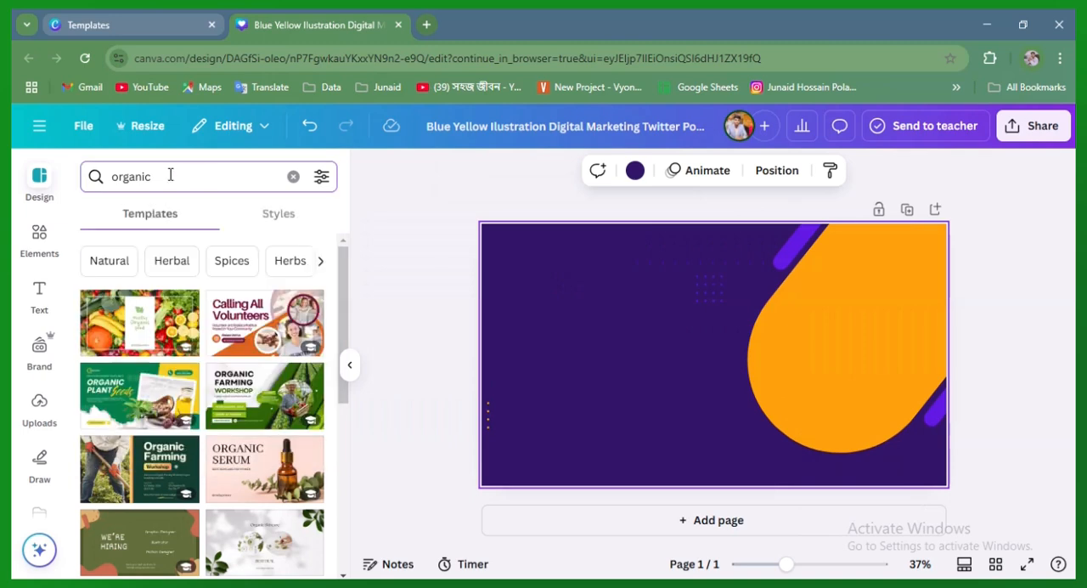
left_click(110, 261)
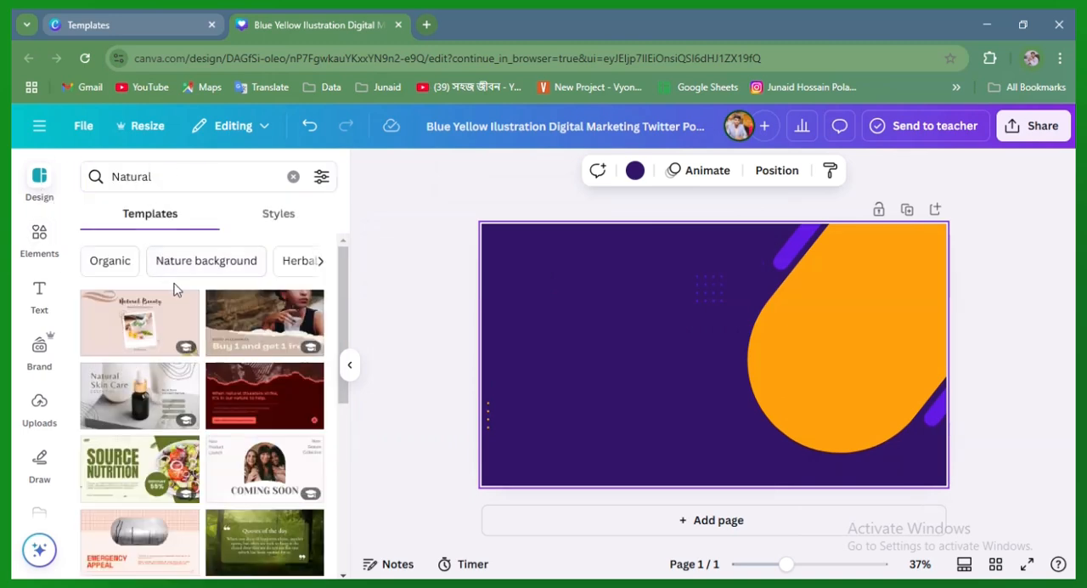
left_click(196, 263)
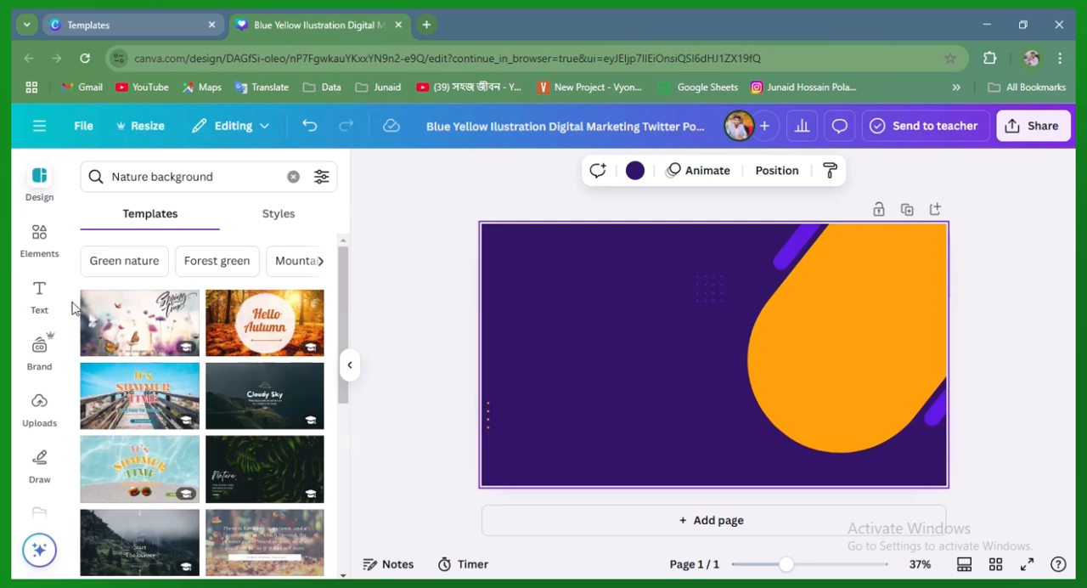
Search the design elements for "Background", view the photo results, and clear the search
left_click(39, 240)
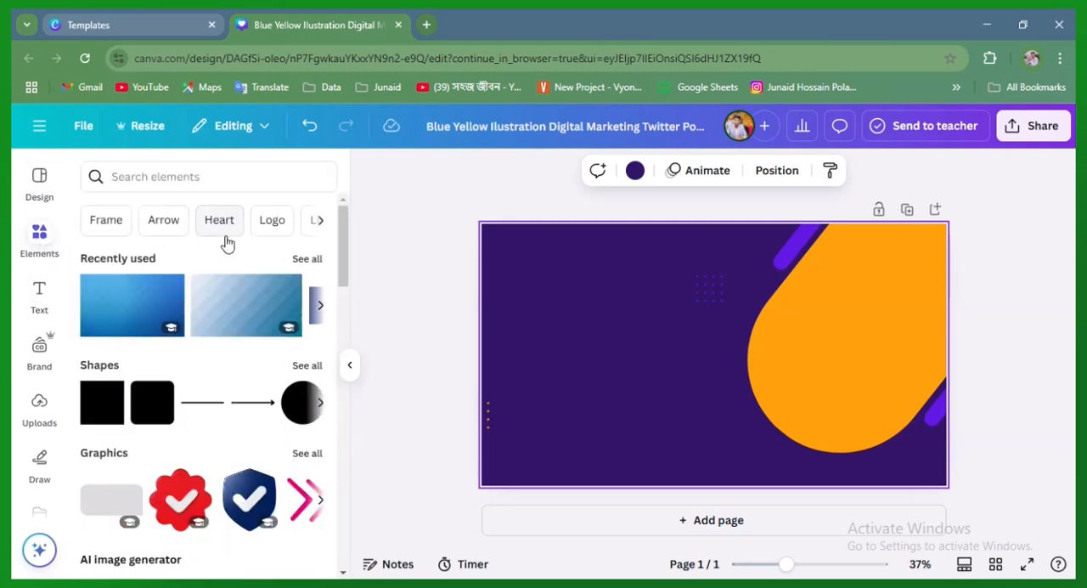
left_click(171, 179)
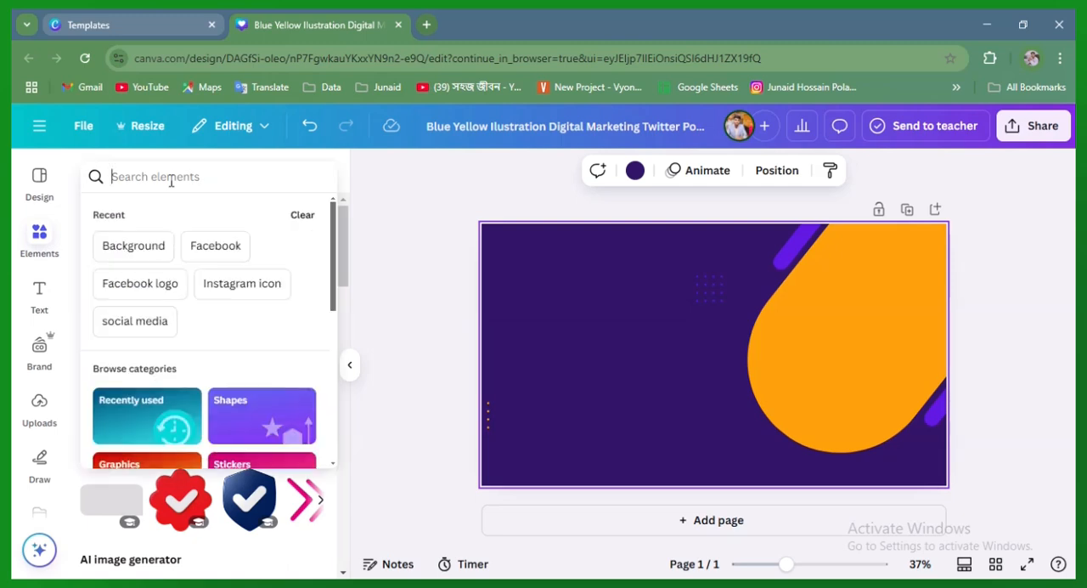
left_click(148, 250)
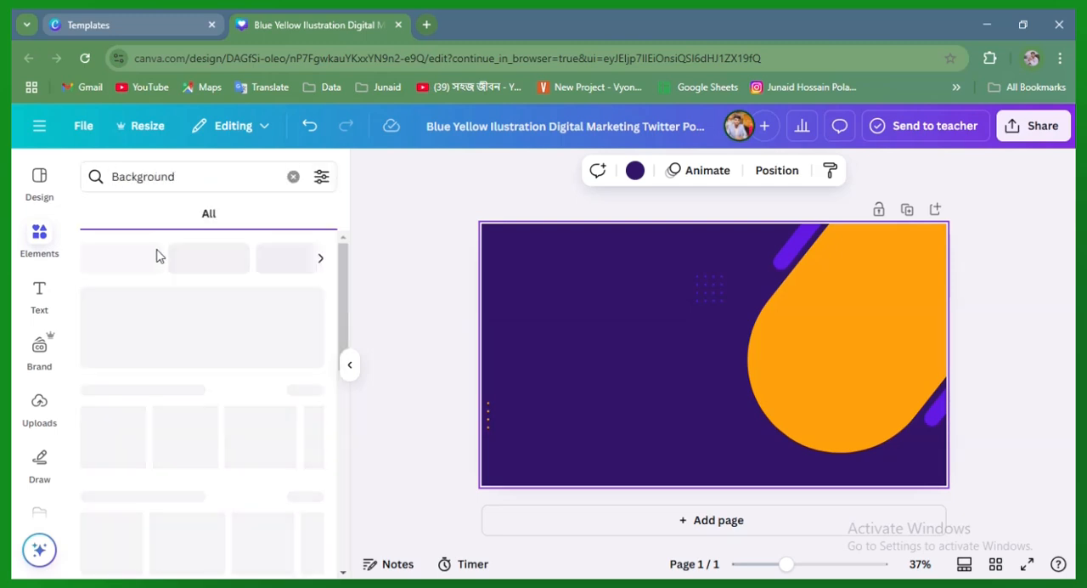
scroll(208, 424, "down", 5)
scroll(204, 408, "up", 5)
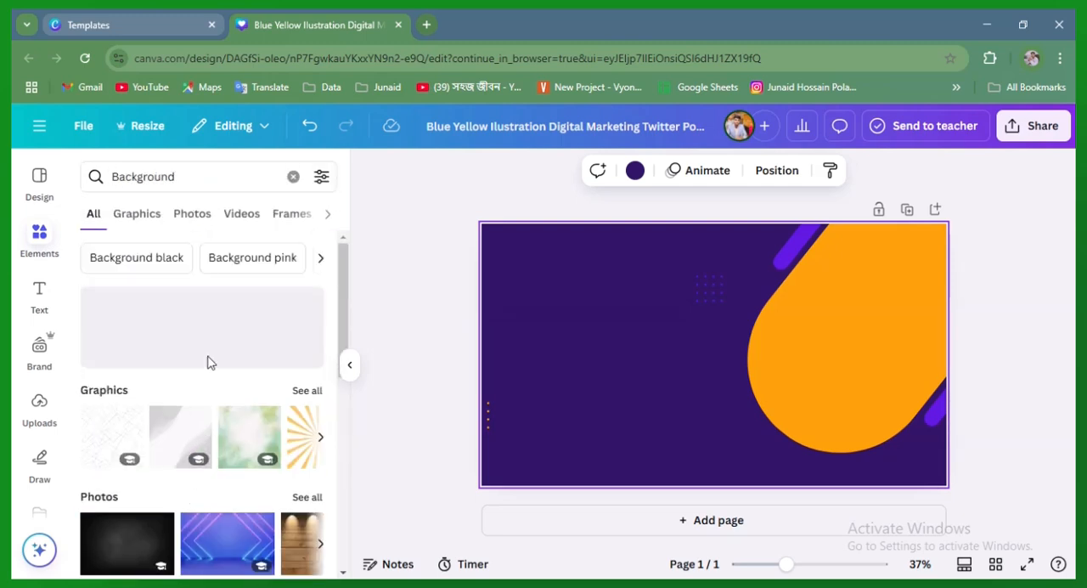
left_click(210, 222)
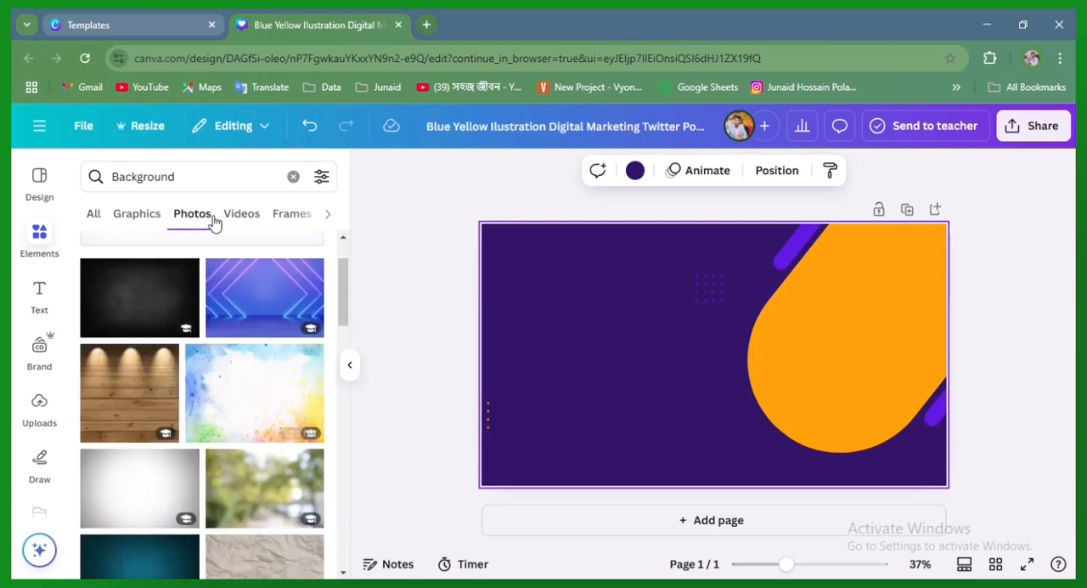
left_click(293, 175)
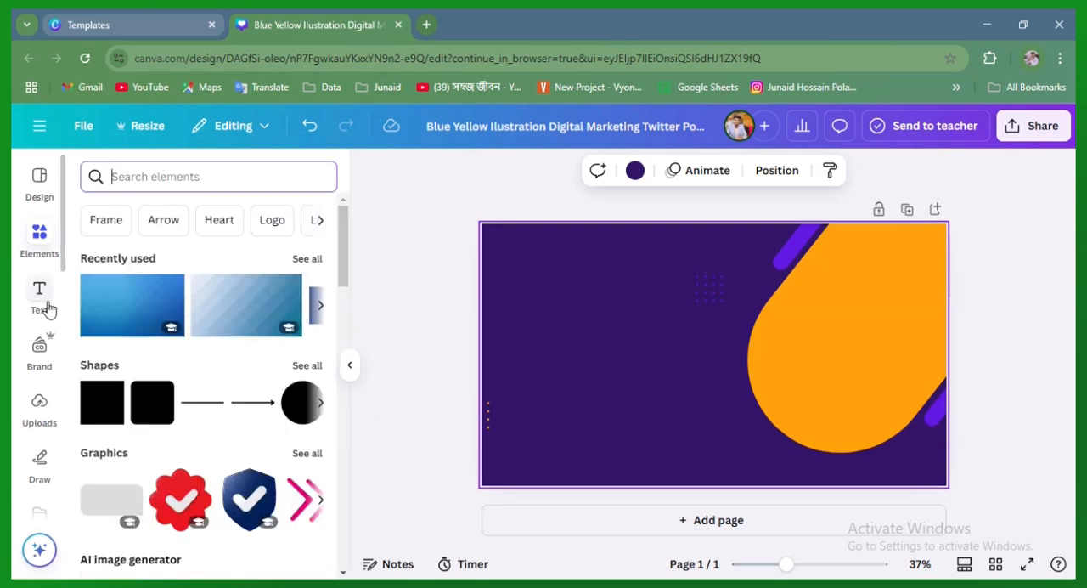
Add a default heading text to the banner and place it in the upper-left area of the page
left_click(43, 298)
left_click(127, 346)
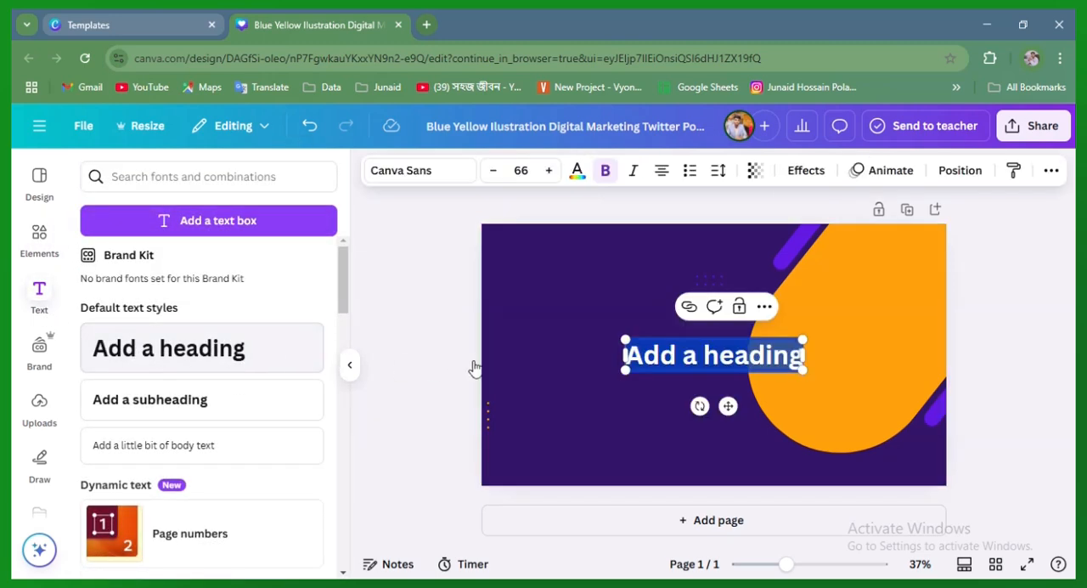
left_click_drag(728, 408, 616, 328)
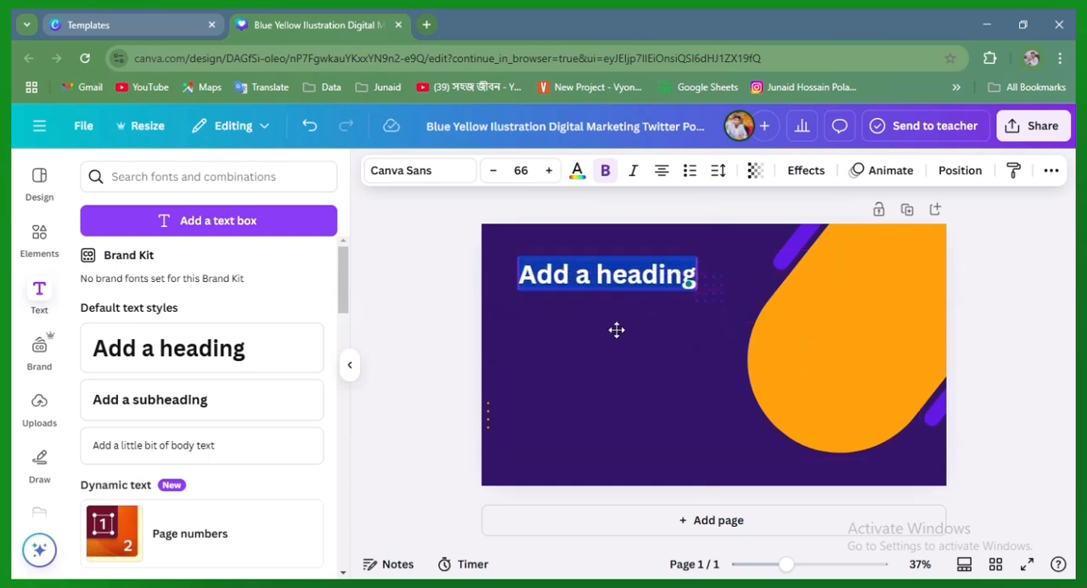
Upload the SEO laptop illustration from the Downloads folder
left_click(40, 410)
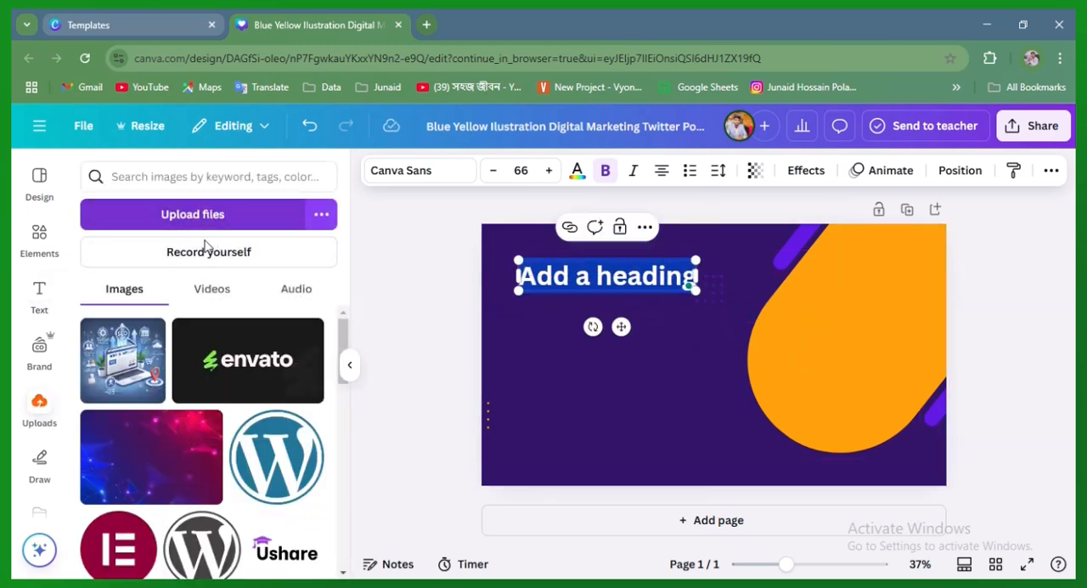
left_click(204, 222)
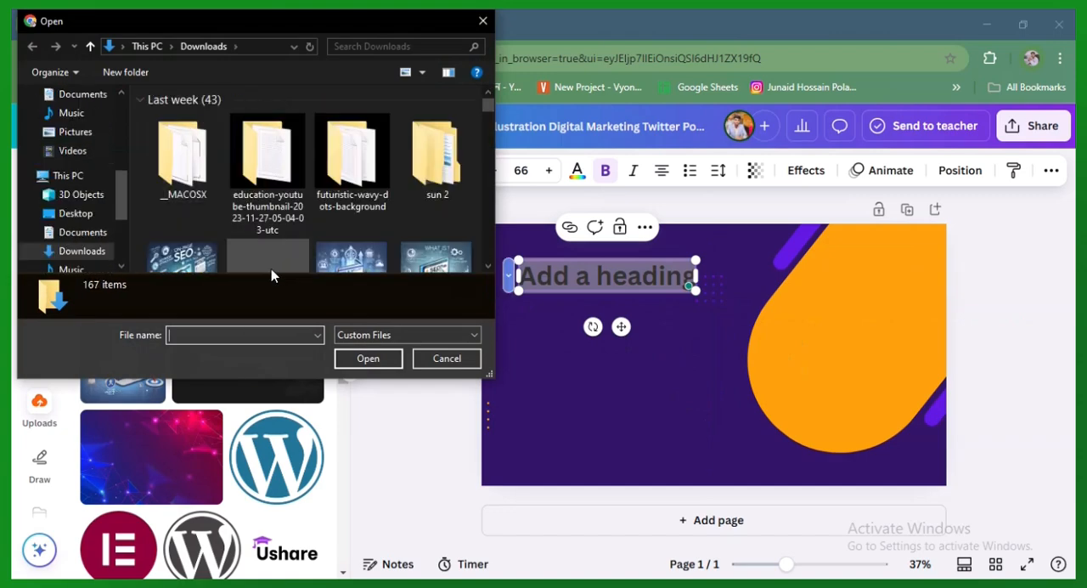
left_click(355, 259)
left_click(365, 358)
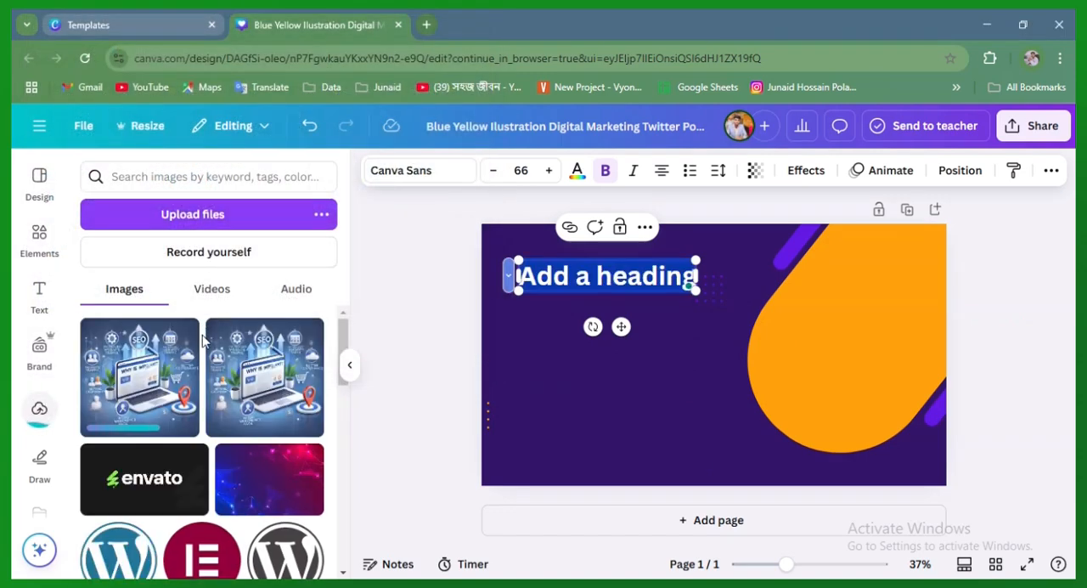
Try the SEO laptop illustration below the heading and delete it from the page
left_click(266, 367)
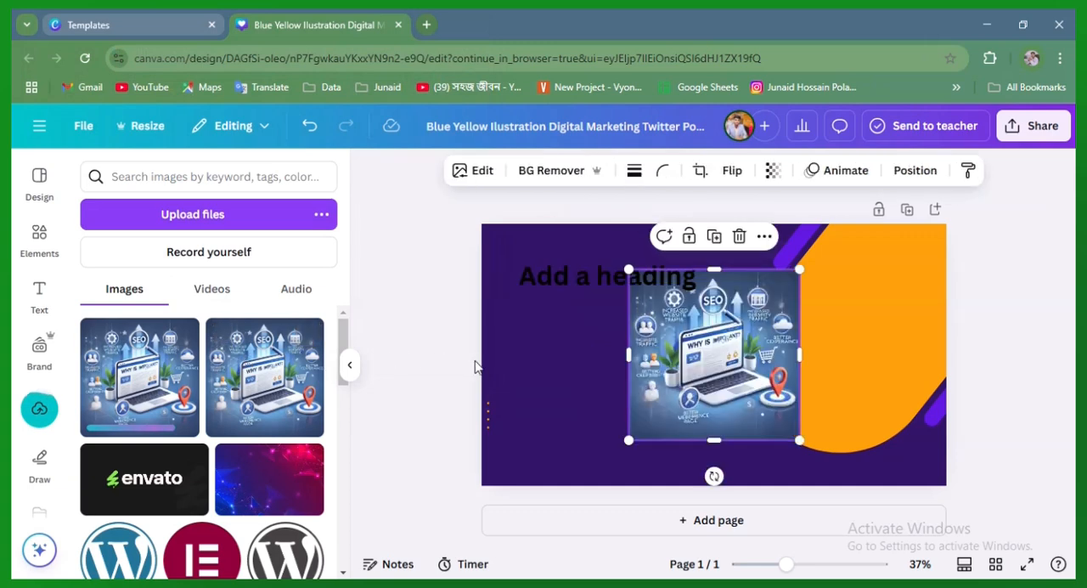
left_click_drag(722, 345, 698, 340)
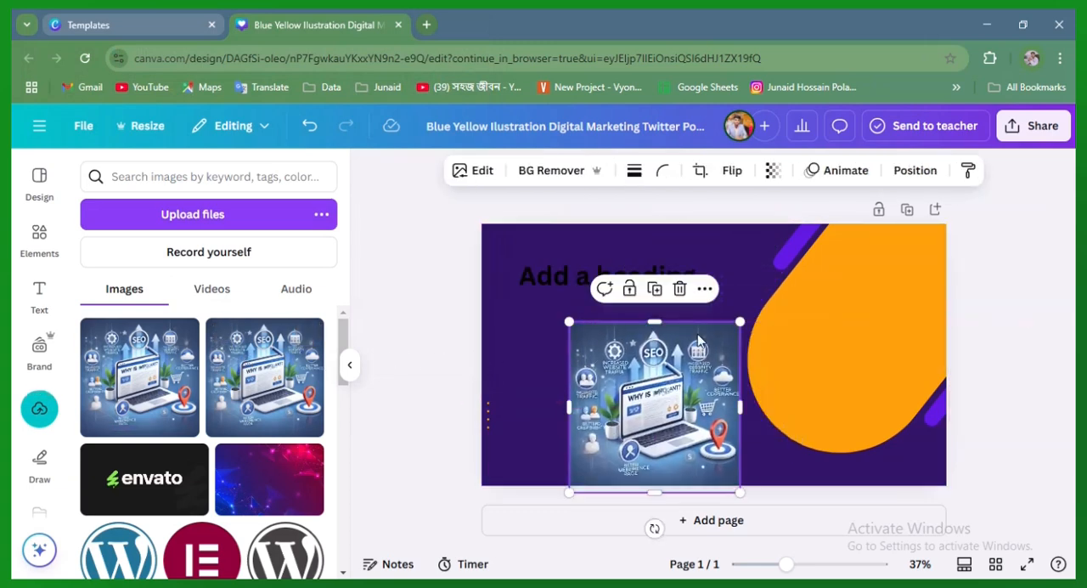
left_click(679, 289)
Look through the uploaded images, drawing tools, saved projects, available apps and design templates
scroll(100, 340, "down", 1)
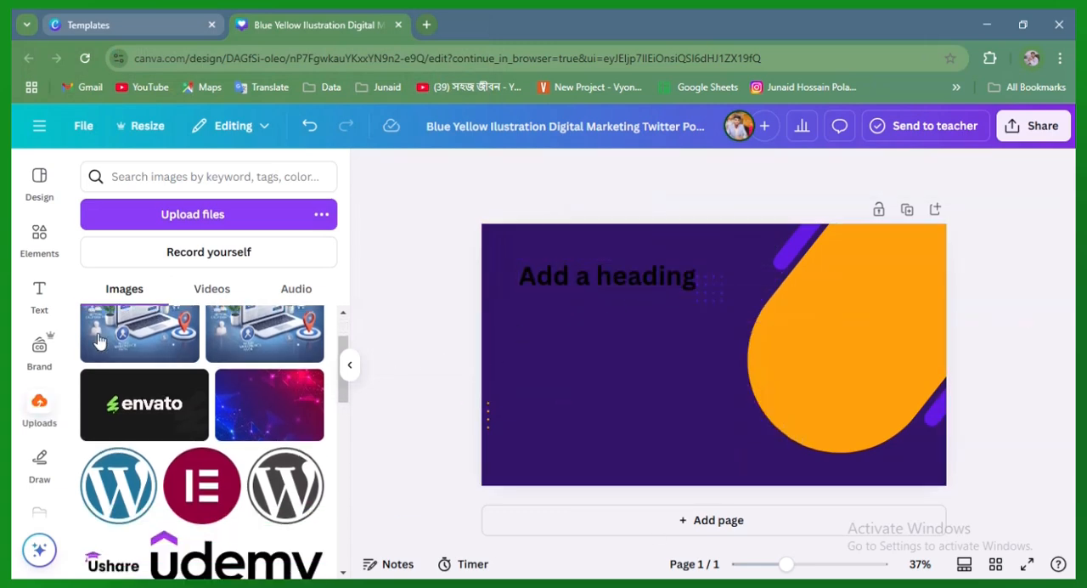
scroll(40, 425, "down", 2)
left_click(39, 307)
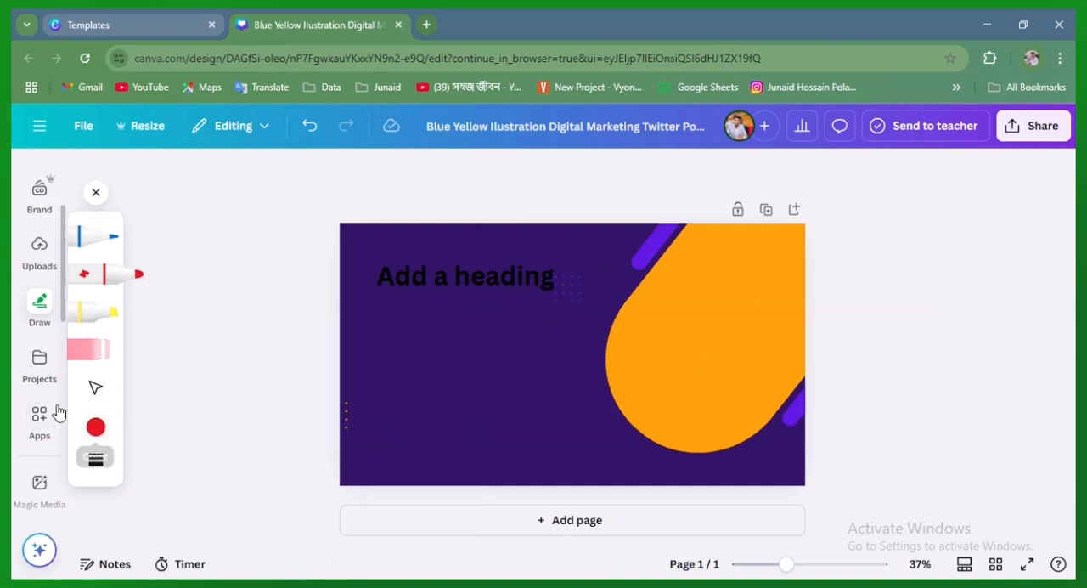
left_click(39, 365)
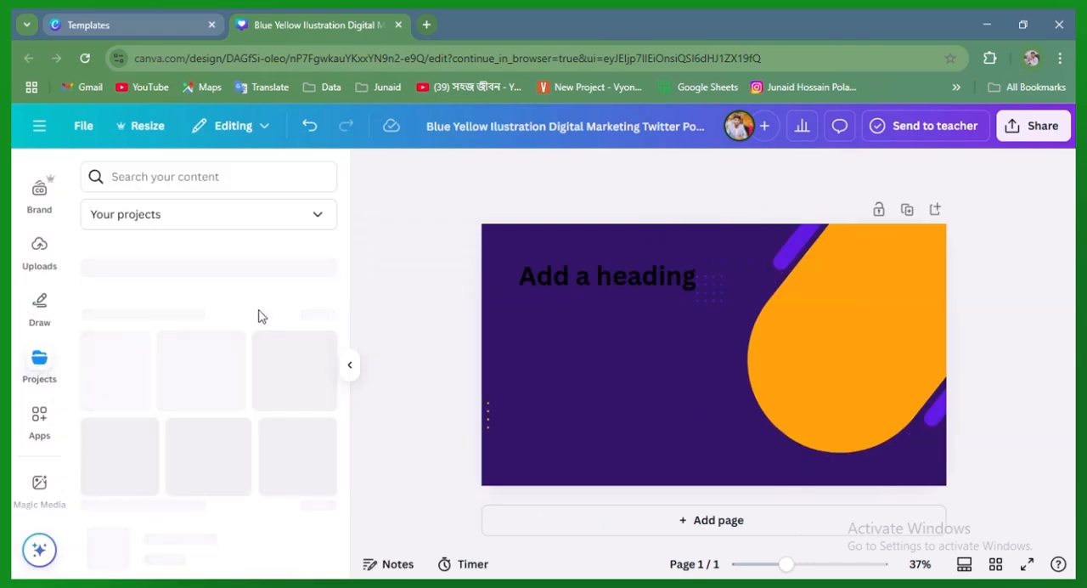
scroll(182, 437, "down", 5)
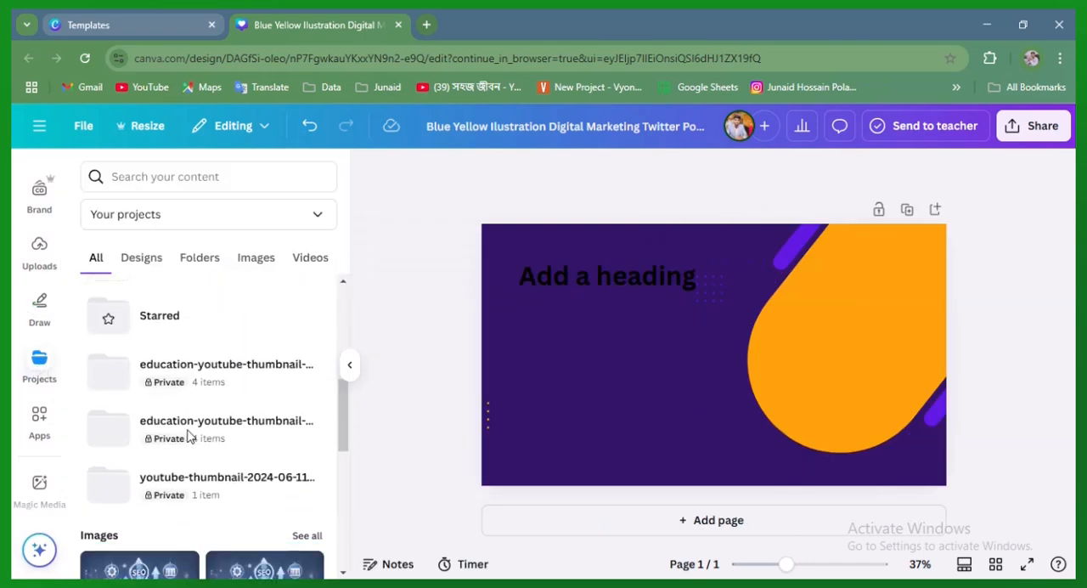
scroll(193, 441, "up", 5)
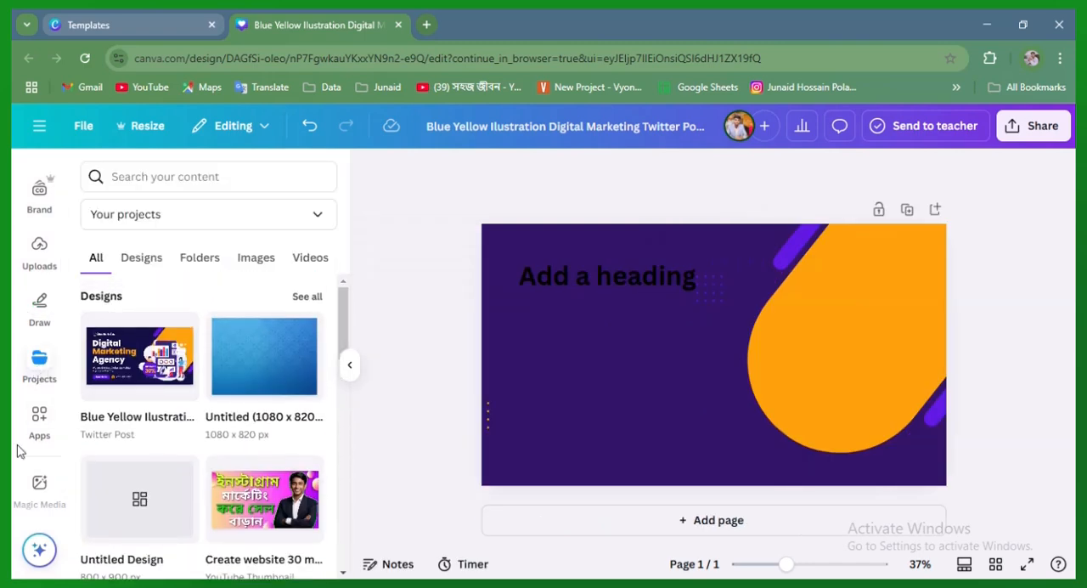
left_click(39, 421)
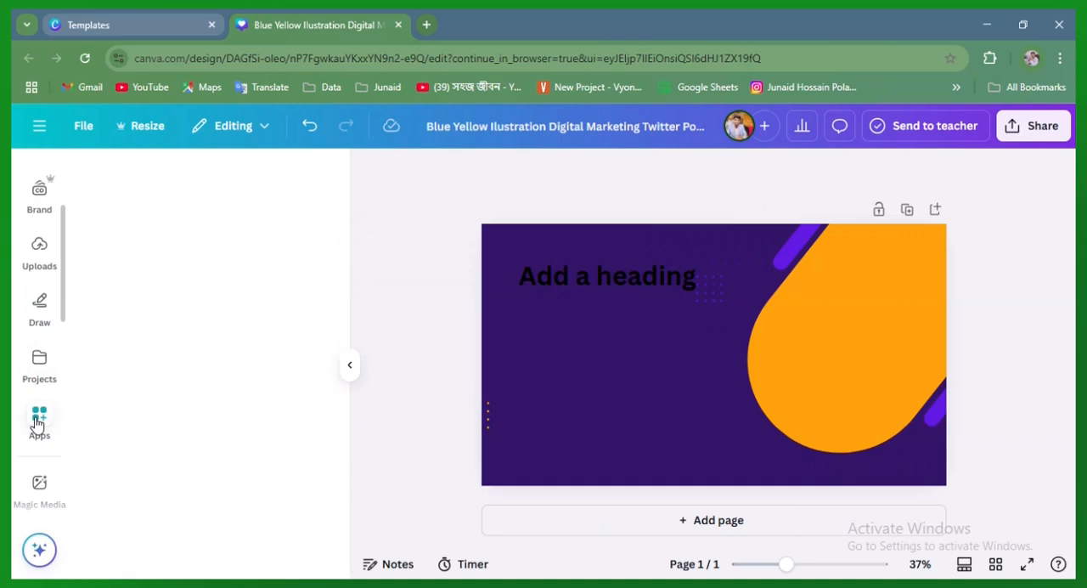
scroll(39, 488, "down", 5)
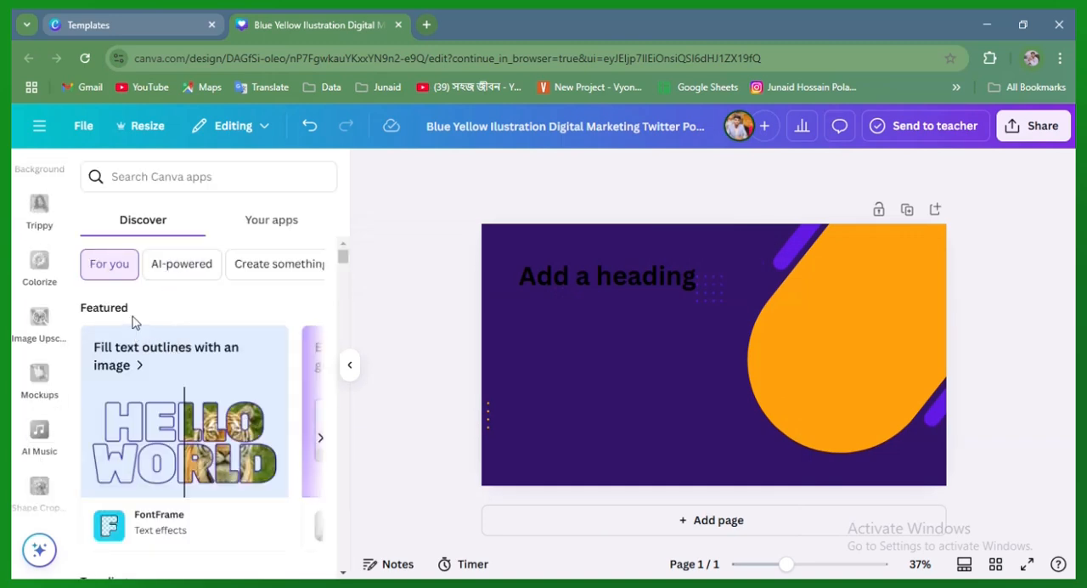
scroll(29, 408, "down", 3)
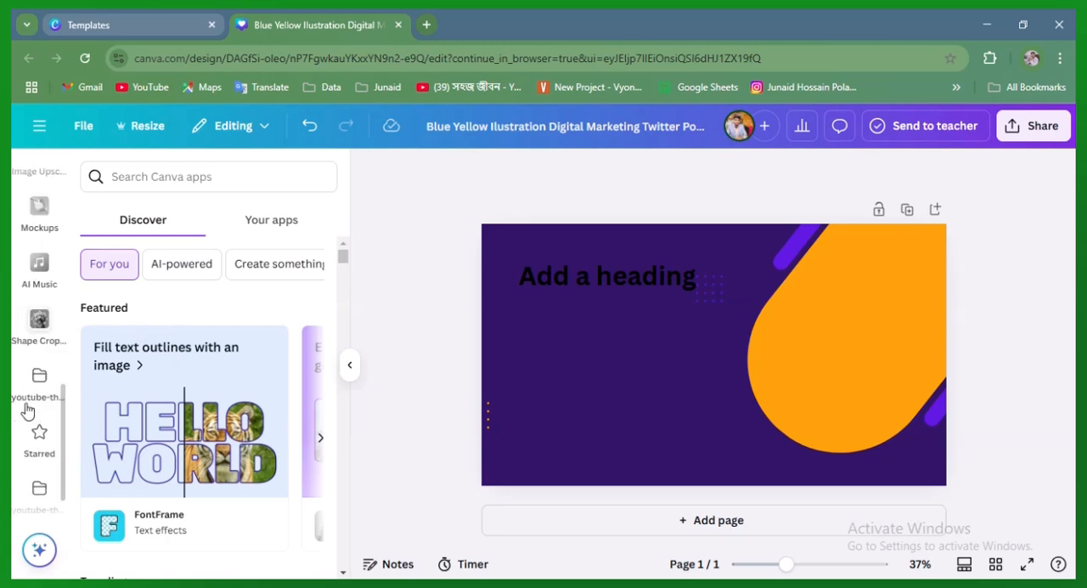
scroll(27, 411, "up", 8)
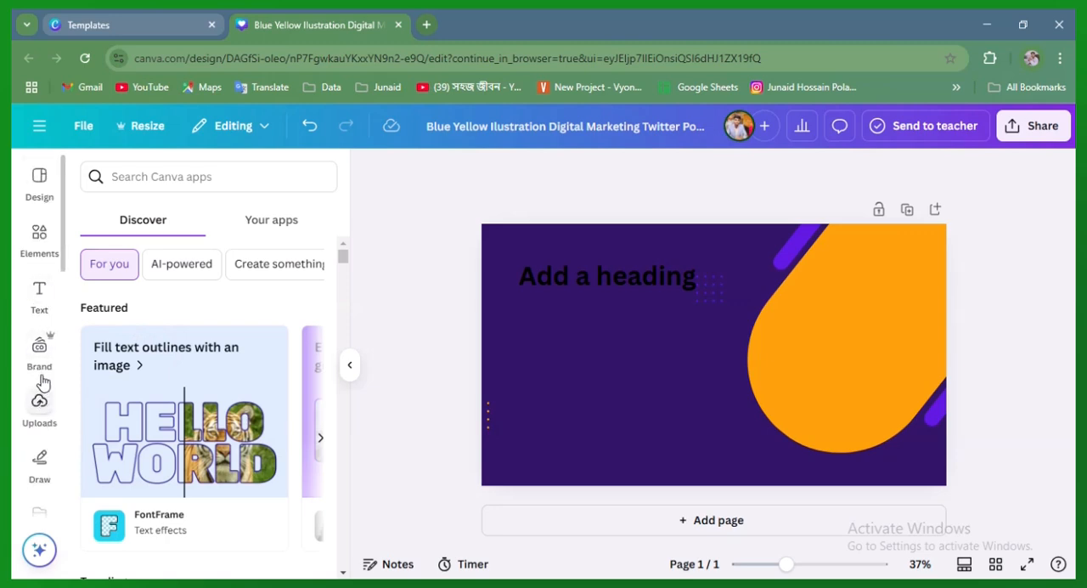
left_click(39, 180)
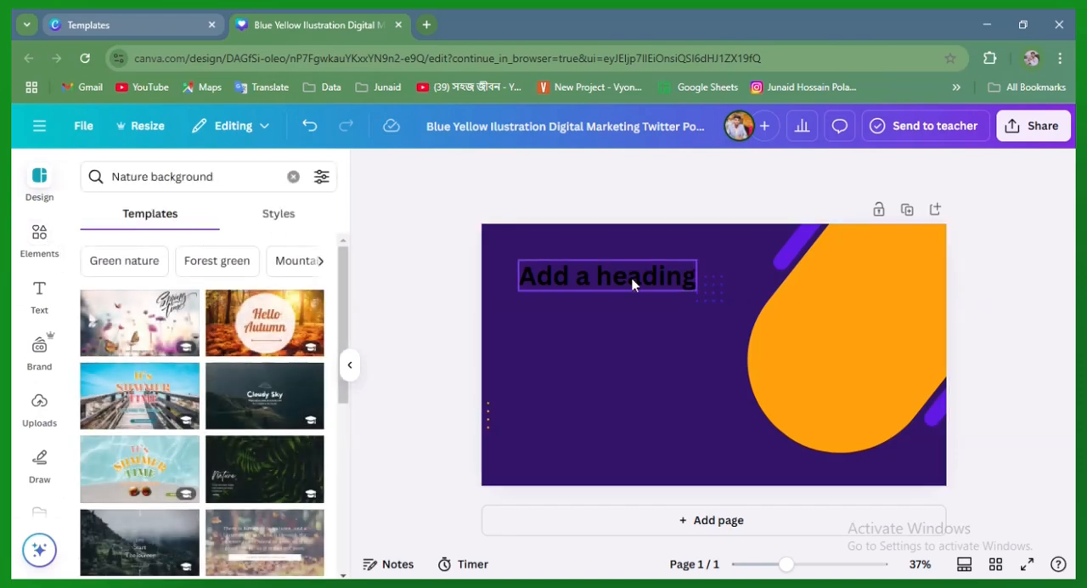
Insert the uploaded portrait photo of the man in a blue blazer against green foliage into the banner
left_click(633, 285)
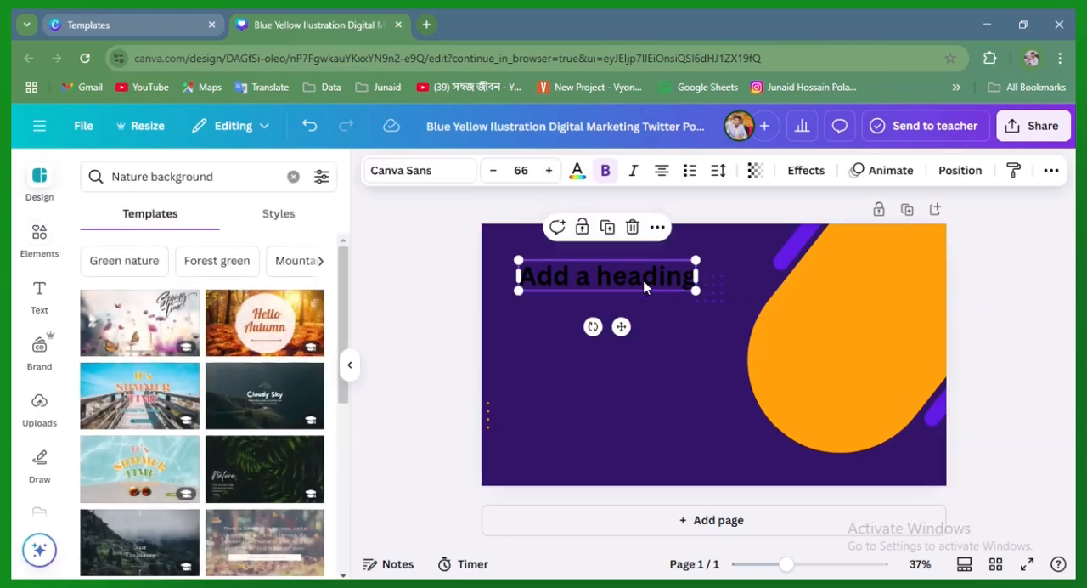
left_click(44, 422)
scroll(244, 420, "down", 5)
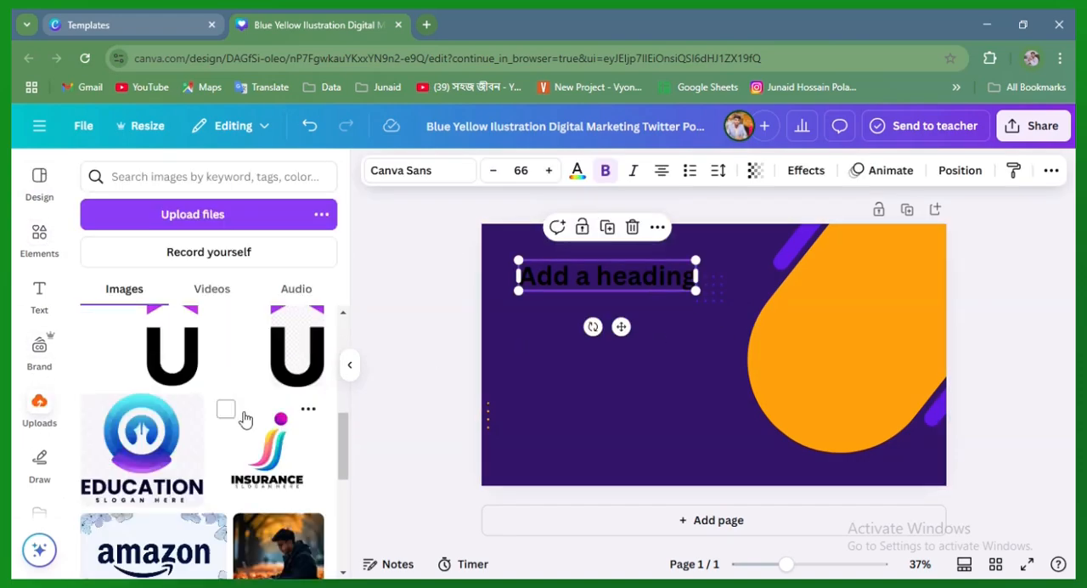
scroll(244, 421, "down", 5)
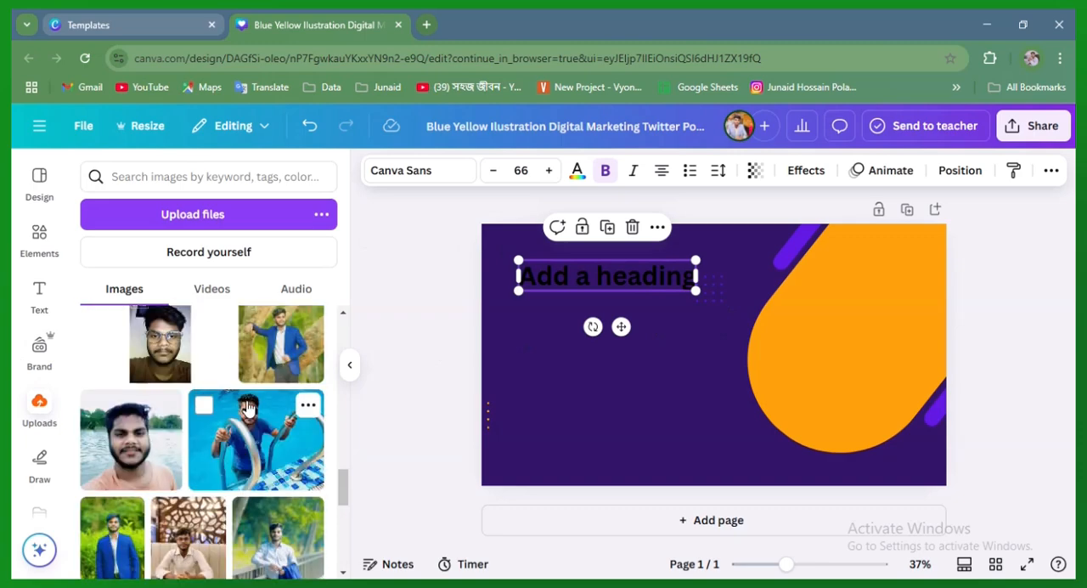
scroll(249, 408, "down", 3)
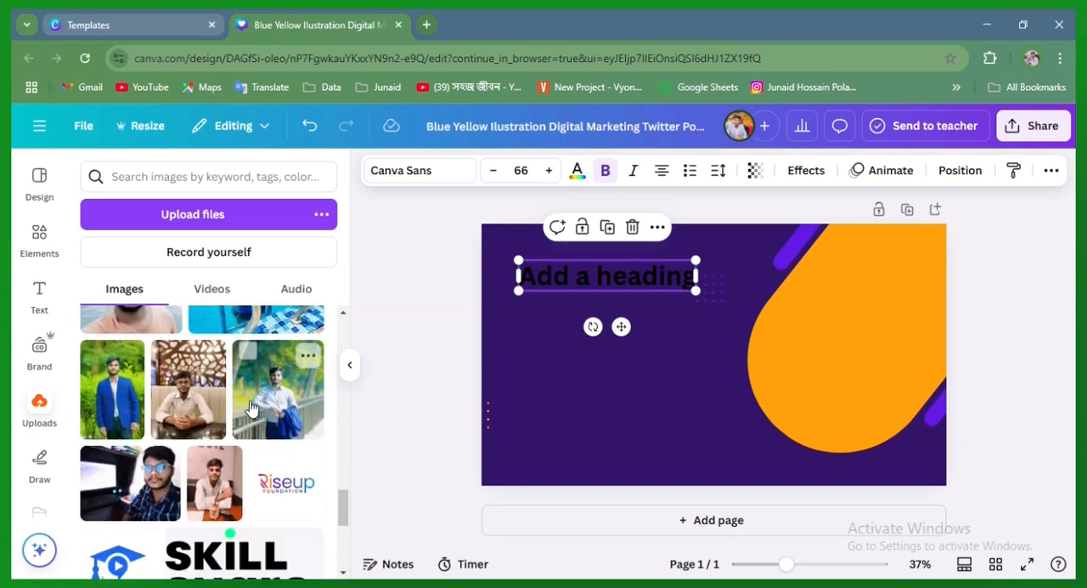
left_click(119, 414)
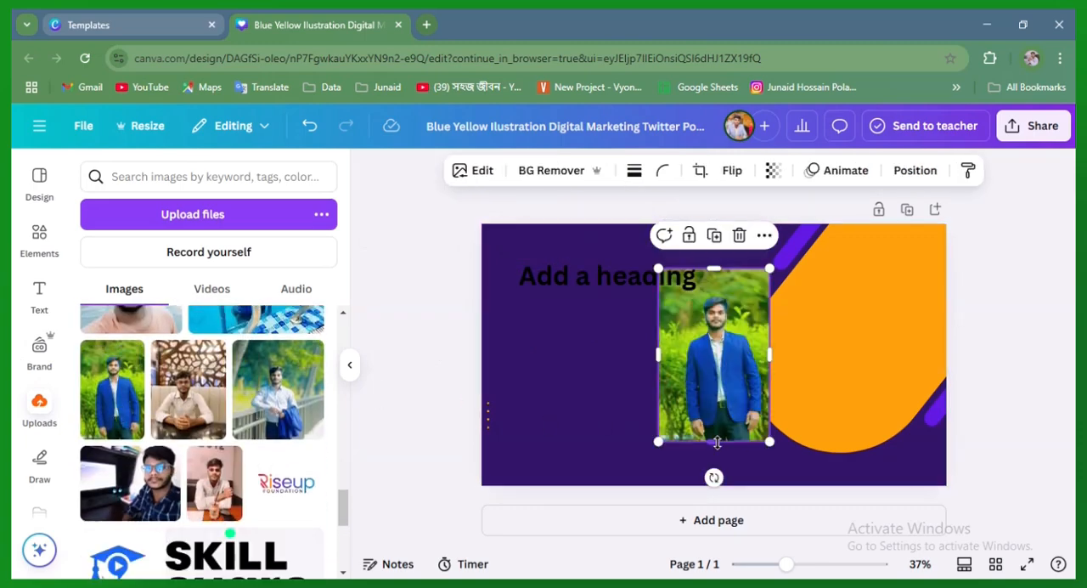
Crop the portrait photo's lower part to a roughly square frame, enlarge it, and position it over the orange shape
left_click_drag(717, 443, 737, 380)
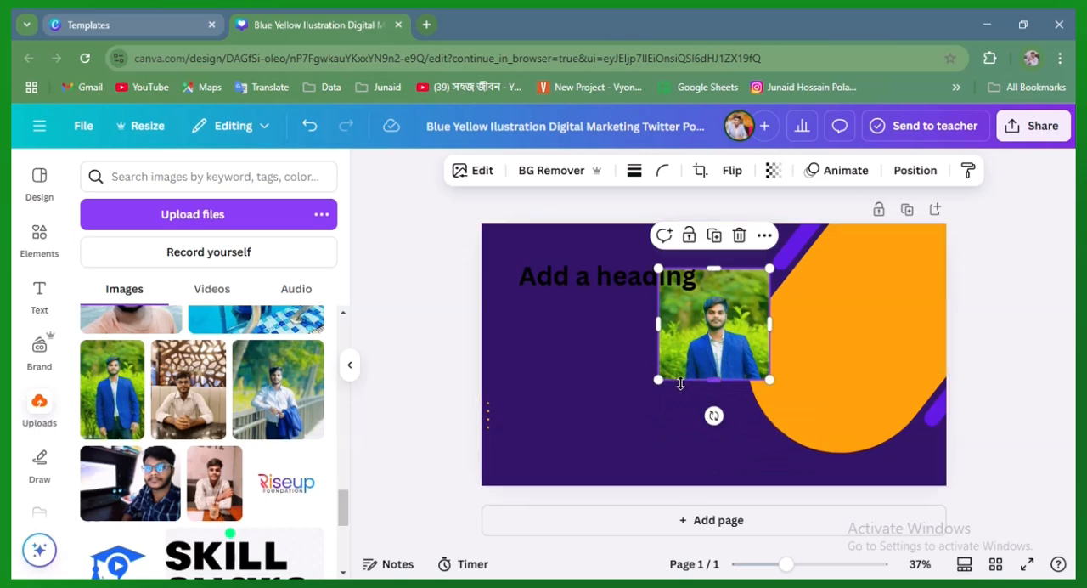
left_click_drag(788, 564, 797, 570)
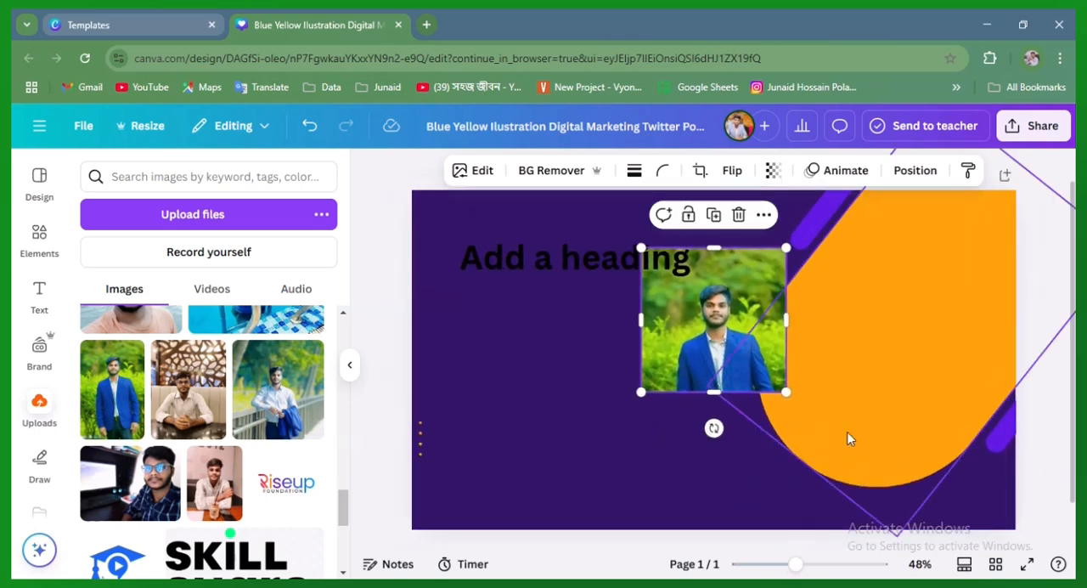
scroll(847, 432, "up", 1)
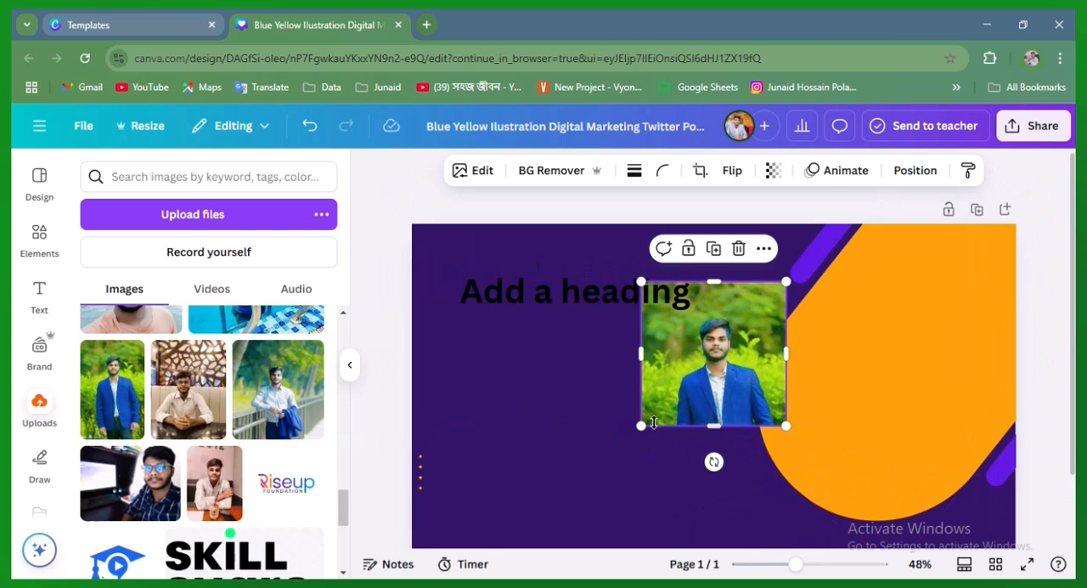
left_click_drag(640, 426, 517, 549)
left_click_drag(588, 488, 748, 434)
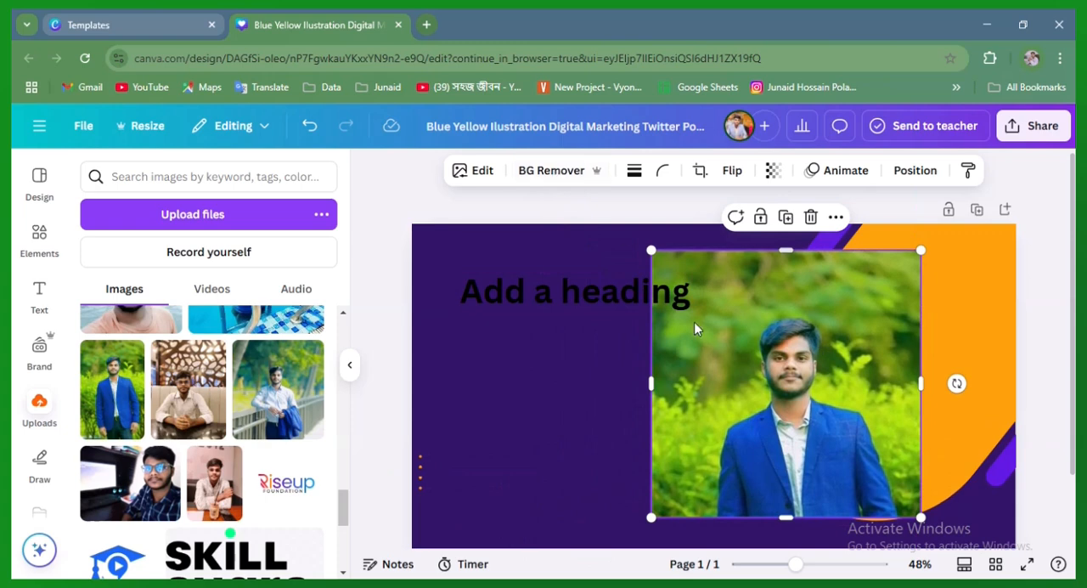
Remove the portrait photo's green background and crop the empty margins above and on both sides of the man
left_click(554, 171)
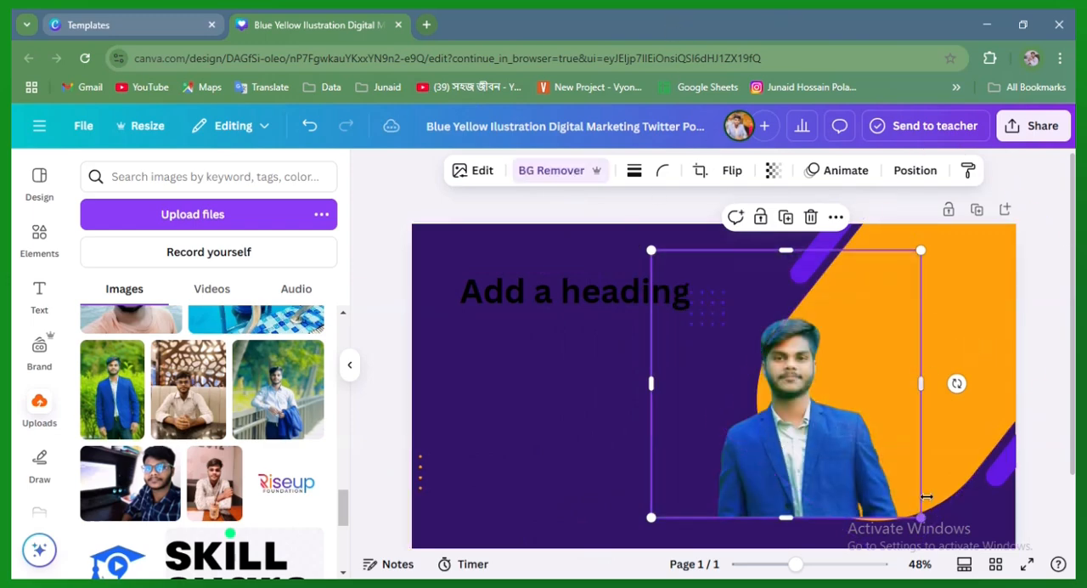
left_click_drag(789, 250, 790, 307)
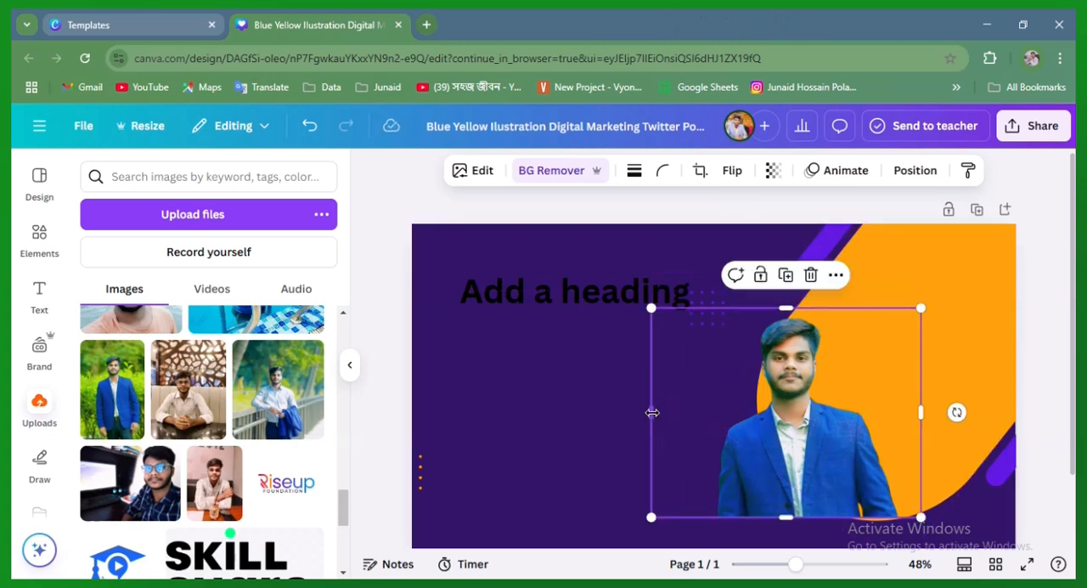
left_click_drag(653, 412, 708, 413)
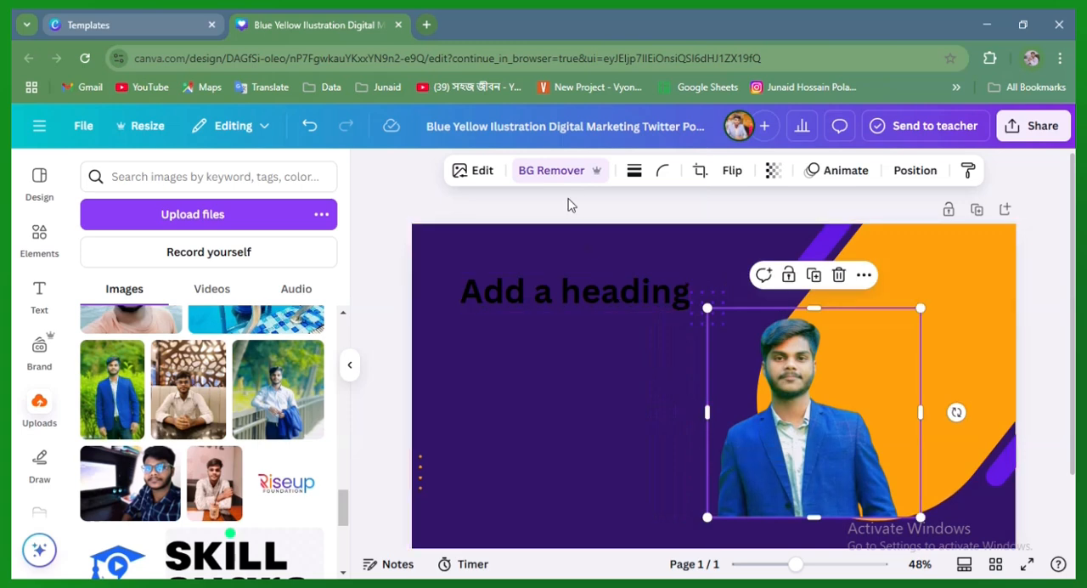
left_click_drag(921, 412, 894, 412)
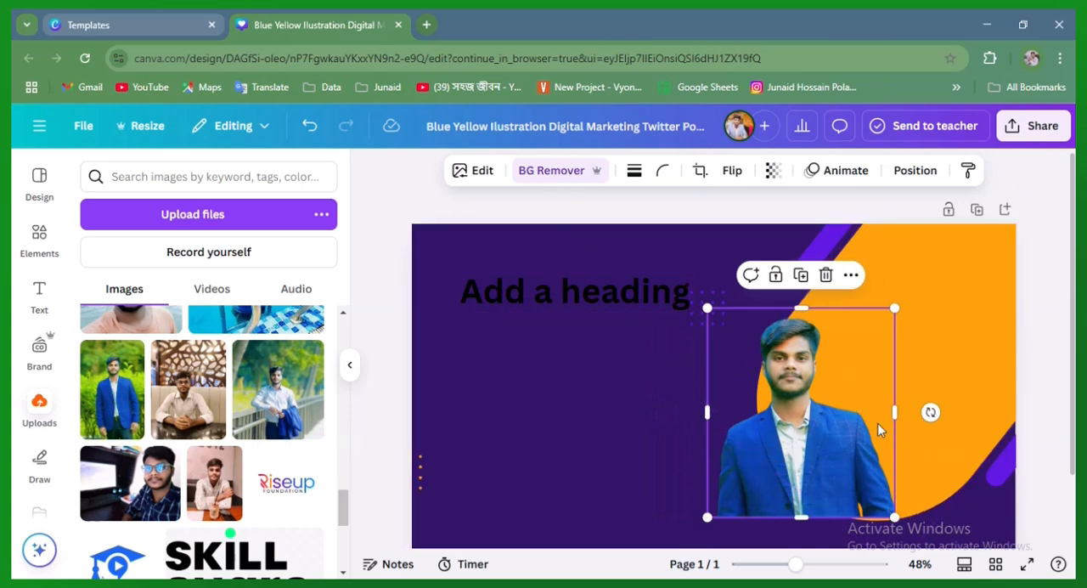
Pull in the orange shape slightly at its lower end and delete the cut-out portrait from the banner
left_click(906, 524)
left_click_drag(908, 524, 908, 514)
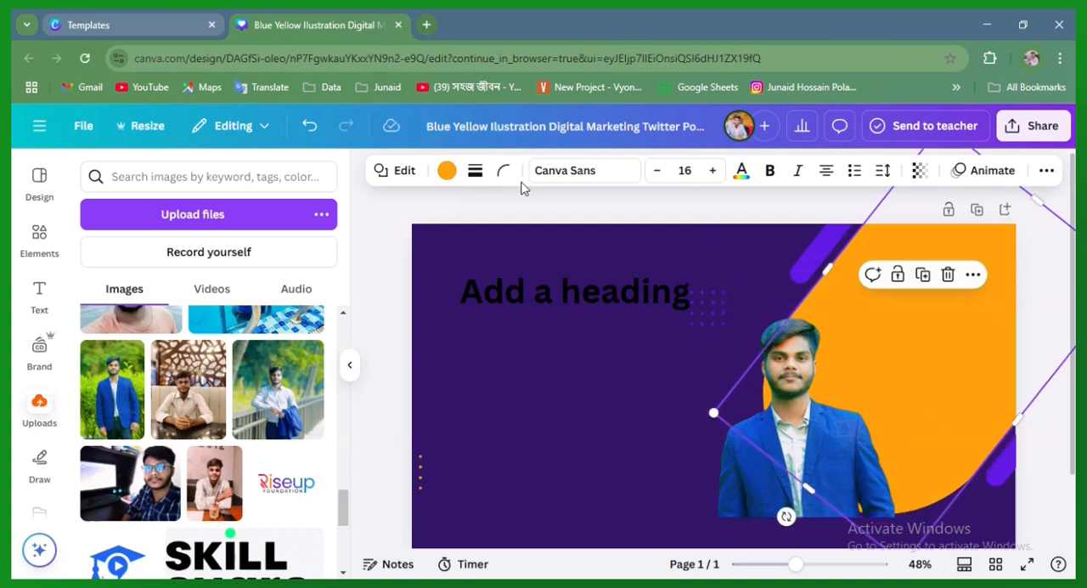
left_click(769, 492)
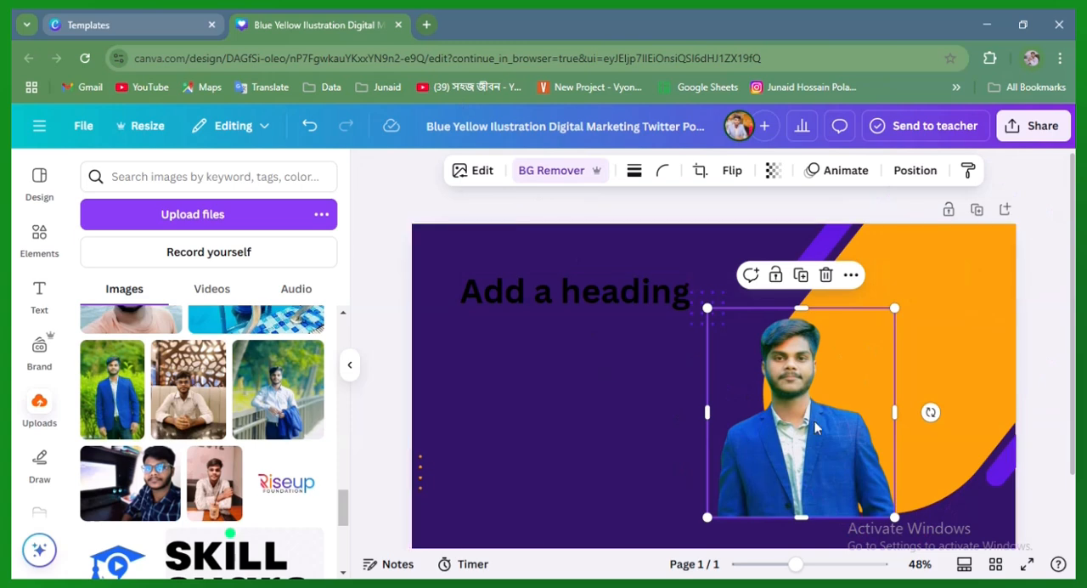
mouse_move(773, 445)
left_mouse_down()
mouse_move(773, 428)
mouse_move(773, 452)
left_mouse_up()
left_click(828, 276)
Upload the seo image from the Downloads folder to the image library
scroll(277, 441, "down", 1)
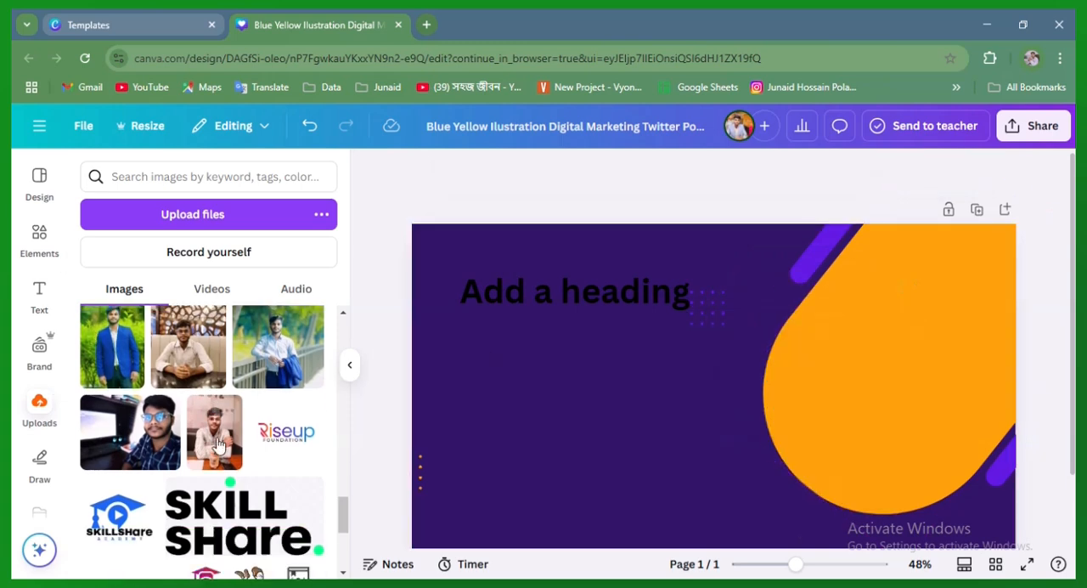
left_click(40, 416)
scroll(149, 355, "up", 2)
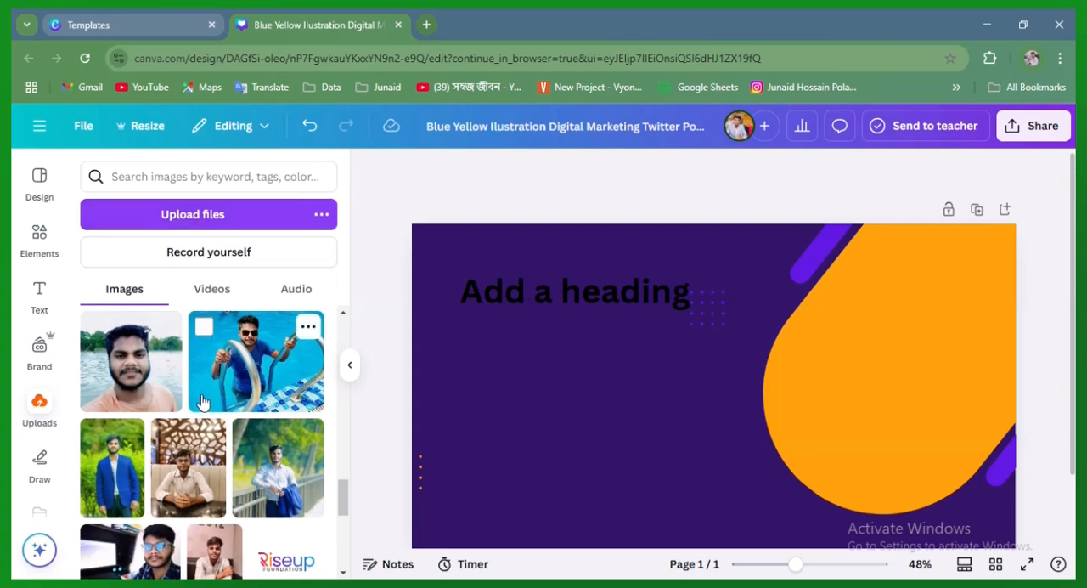
left_click(196, 217)
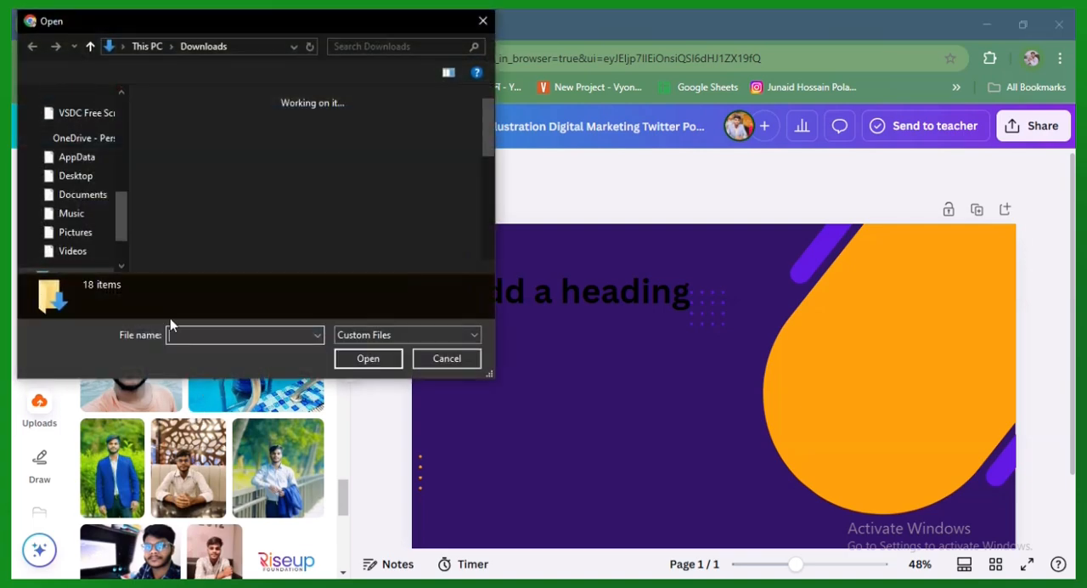
scroll(310, 270, "down", 2)
left_click(369, 218)
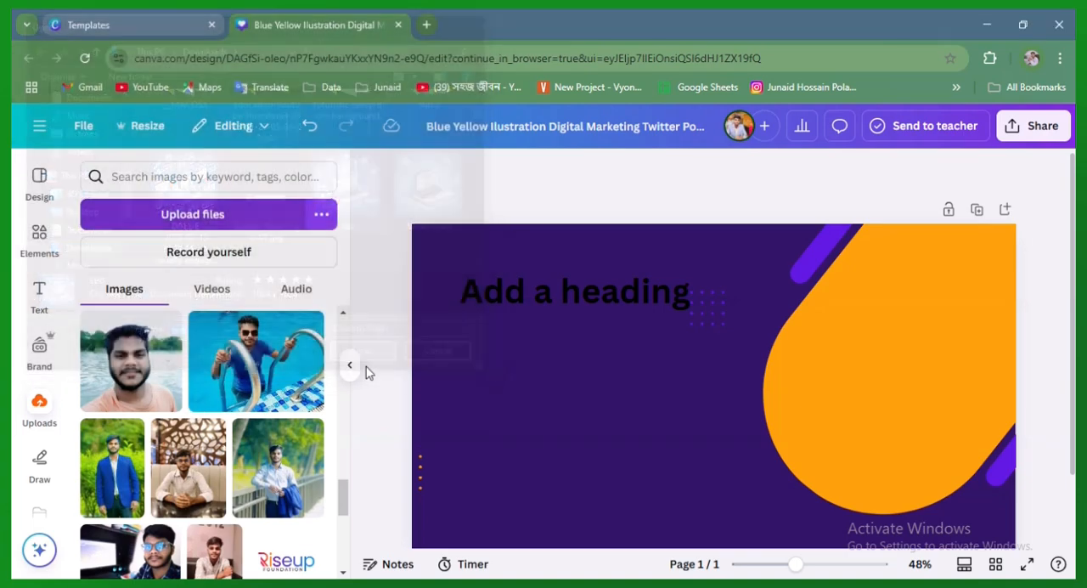
left_click(368, 358)
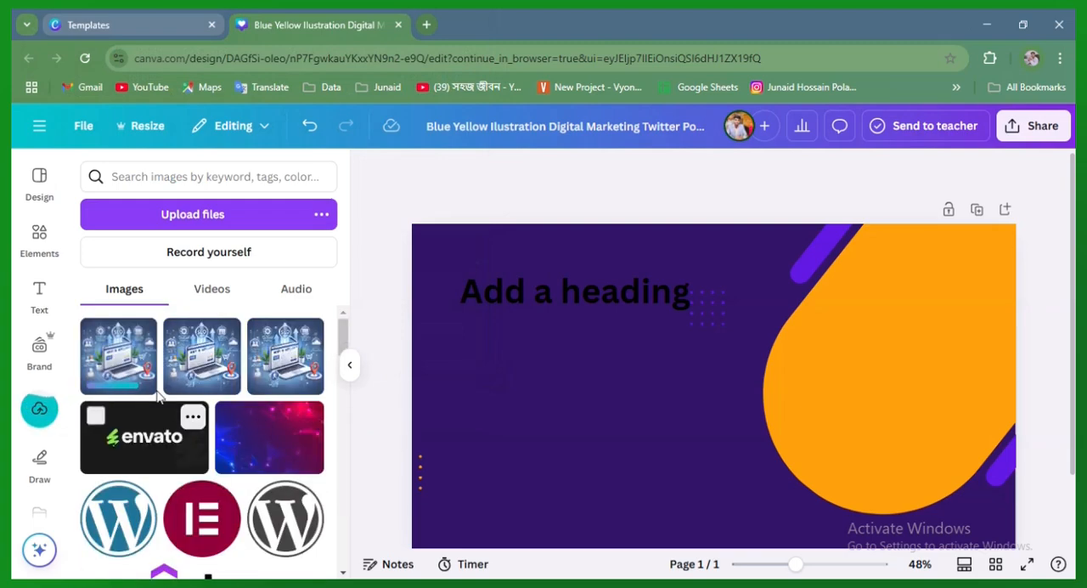
Find the uploaded photo of the man in a blue blazer against green foliage and insert it into the banner
scroll(270, 465, "down", 3)
scroll(270, 465, "down", 5)
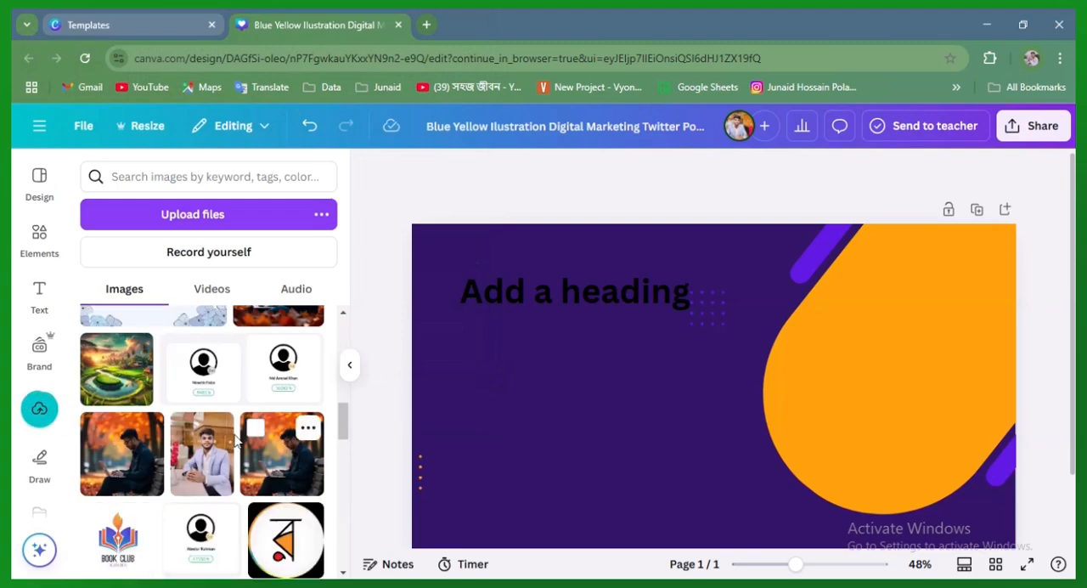
scroll(230, 458, "down", 3)
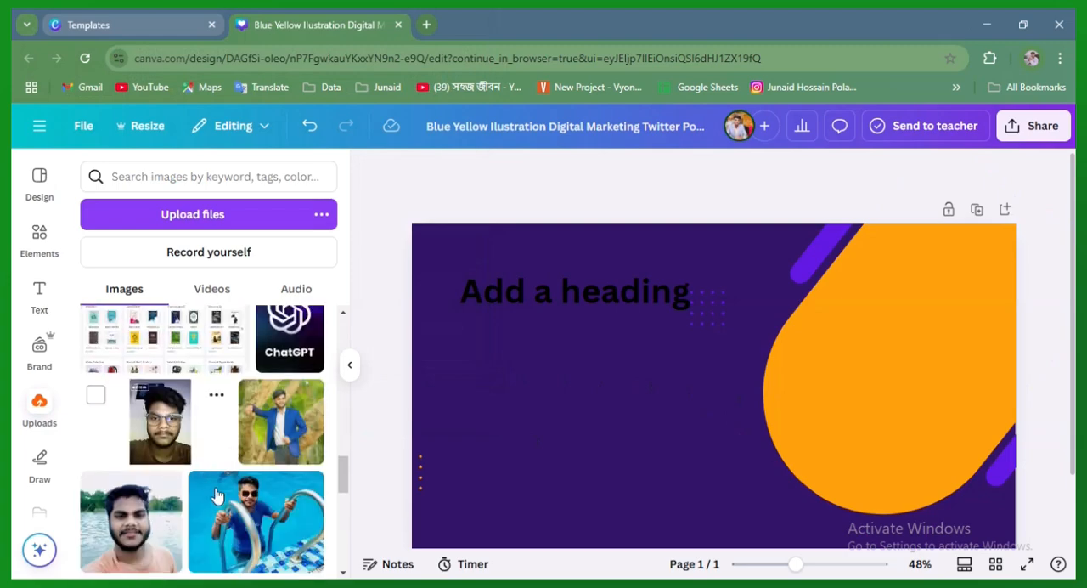
scroll(195, 459, "down", 5)
scroll(176, 491, "up", 1)
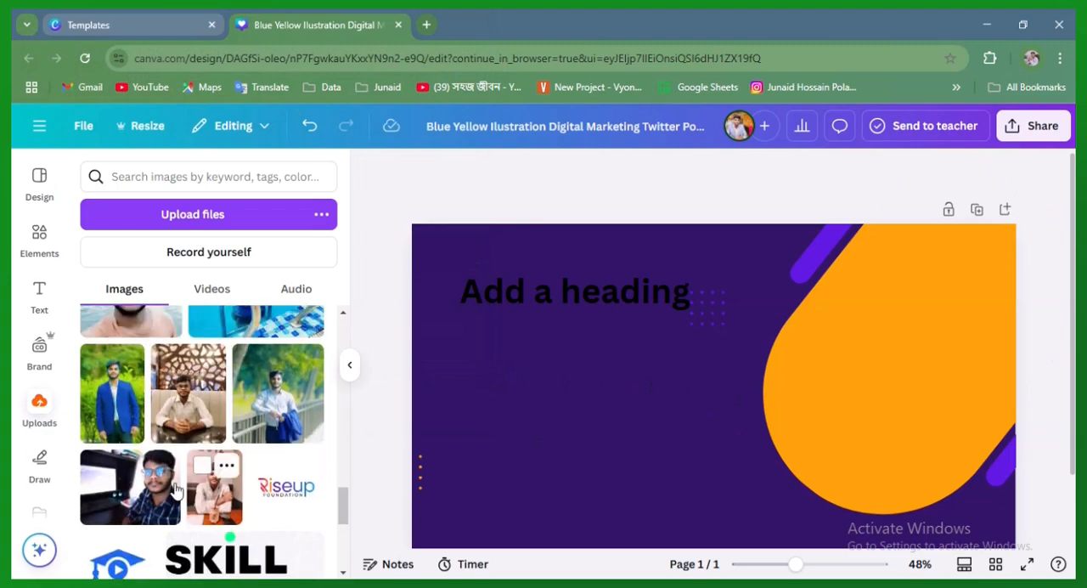
left_click(112, 393)
Crop the portrait photo to the man's upper body, enlarge it, and place it near the middle of the banner
left_click_drag(711, 507, 714, 417)
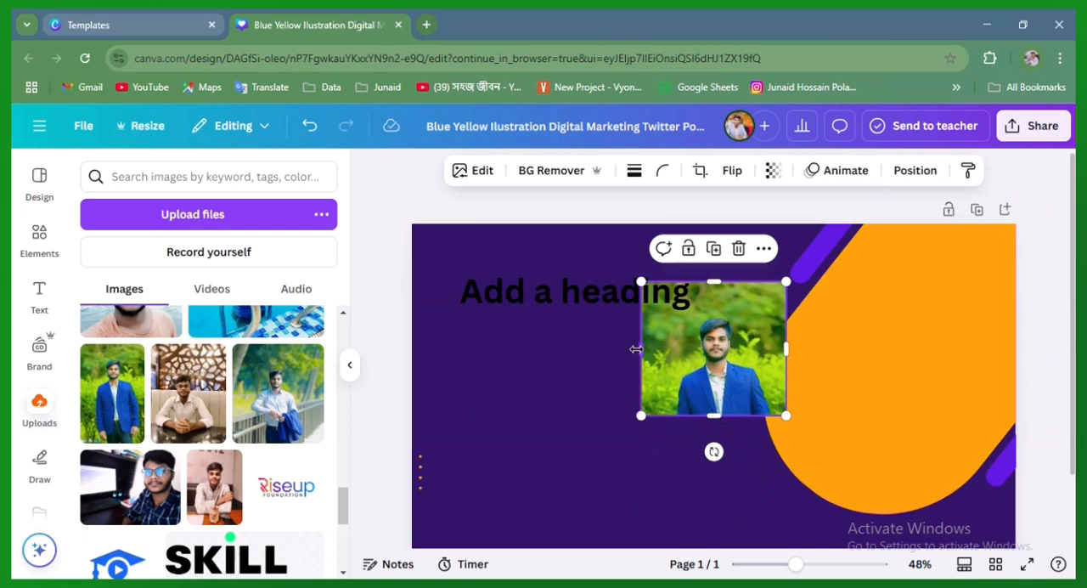
left_click_drag(636, 348, 675, 348)
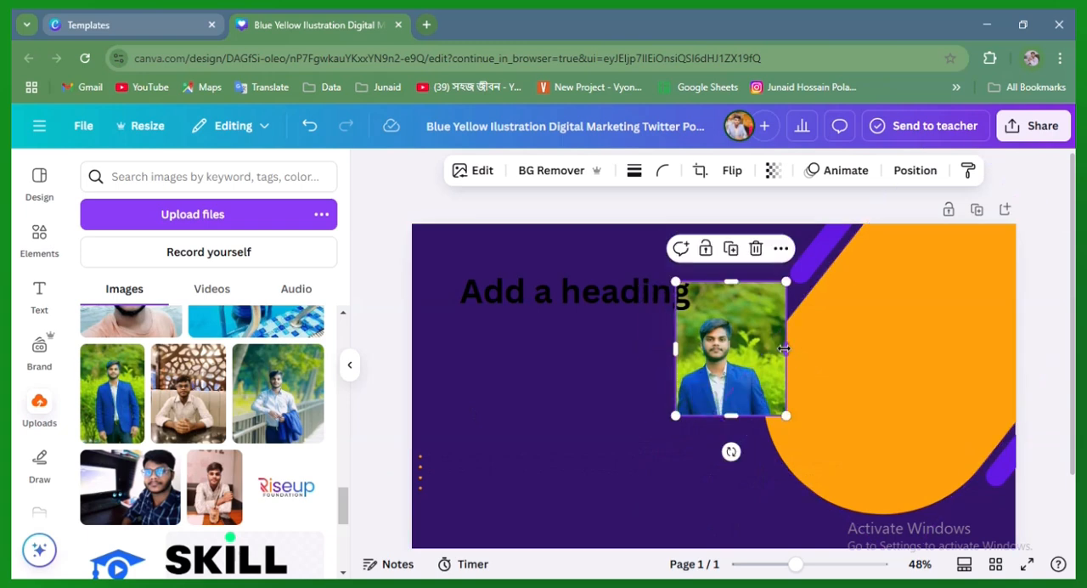
left_click_drag(784, 349, 771, 348)
left_click_drag(719, 282, 864, 206)
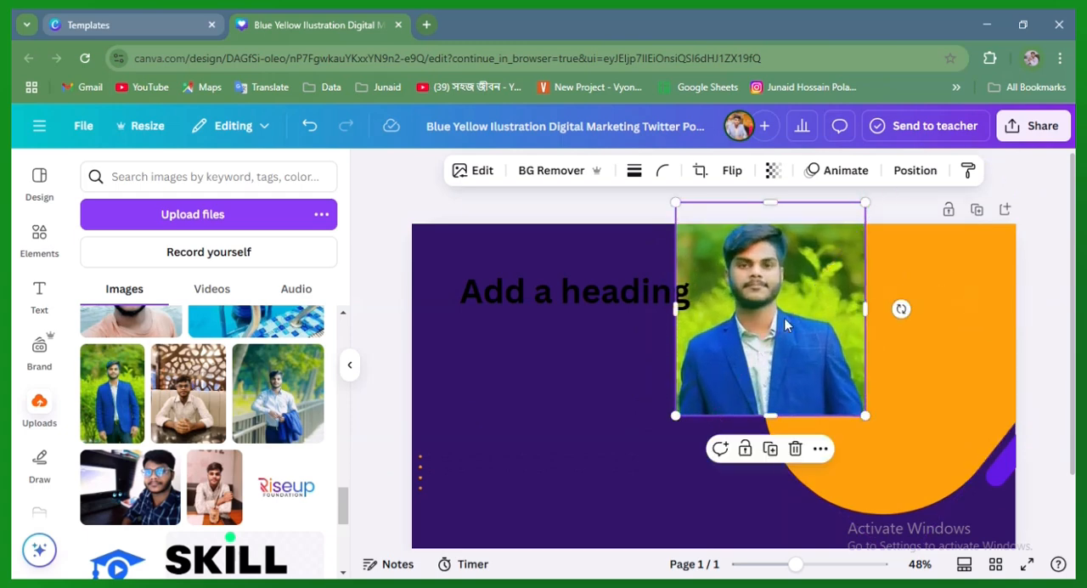
left_click_drag(784, 328, 772, 399)
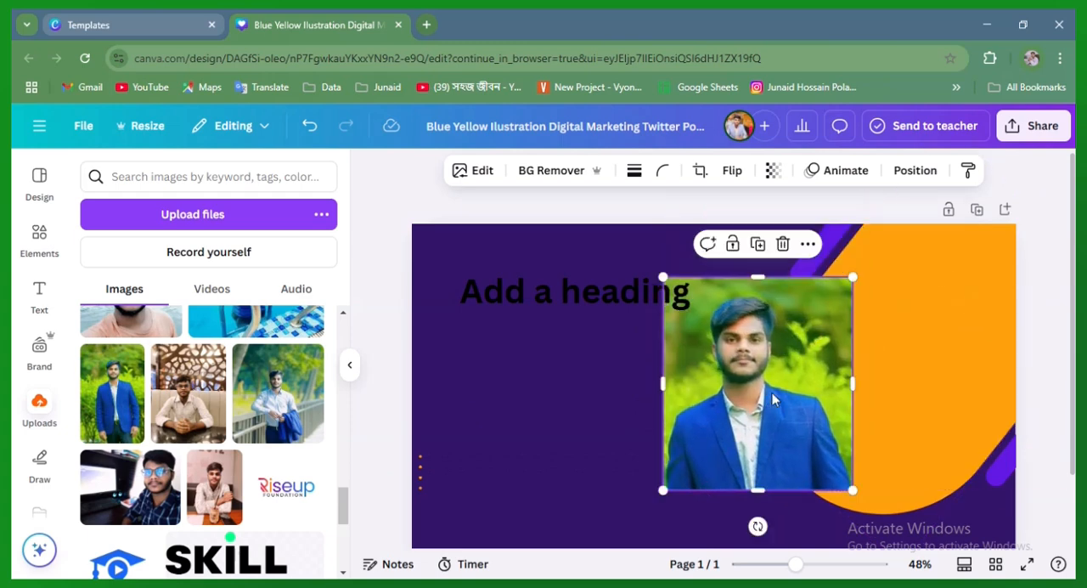
Remove the portrait photo's green background and scale the cut-out to nearly the full height of the banner
left_click(549, 174)
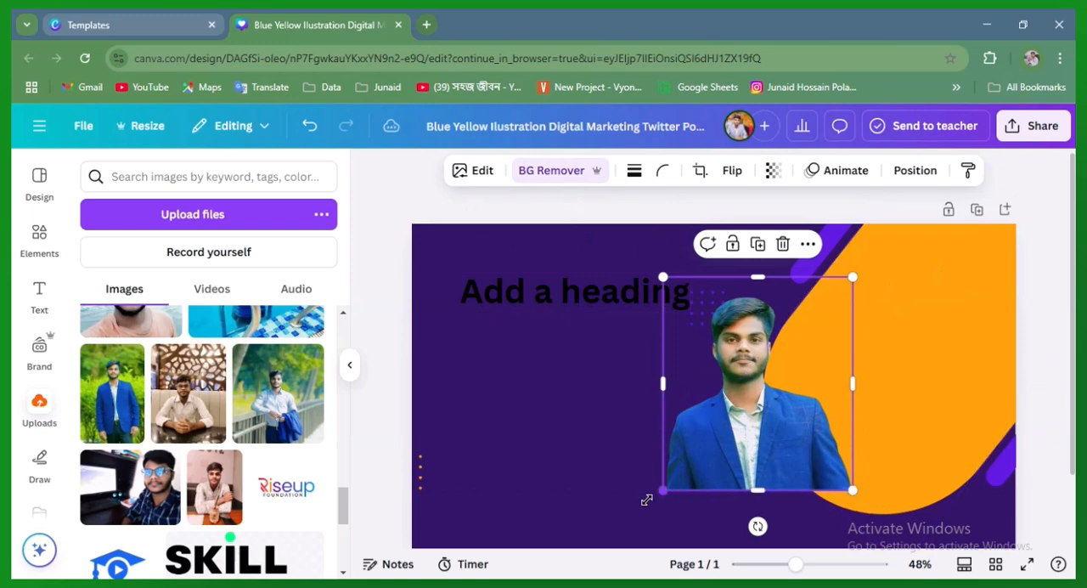
left_click_drag(645, 501, 339, 568)
left_click_drag(518, 507, 668, 391)
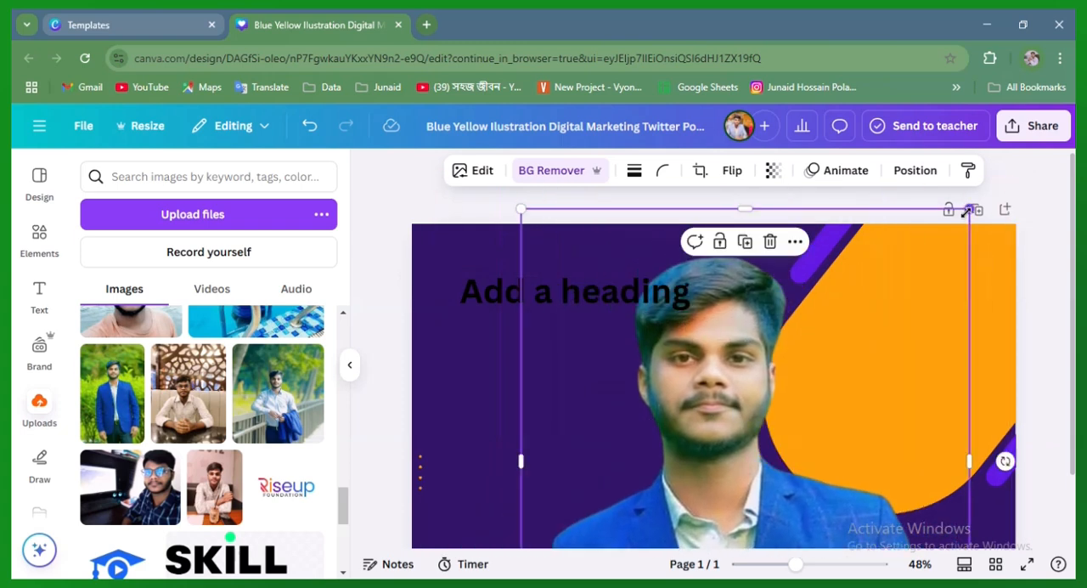
left_click_drag(969, 210, 759, 442)
left_click_drag(686, 454, 803, 317)
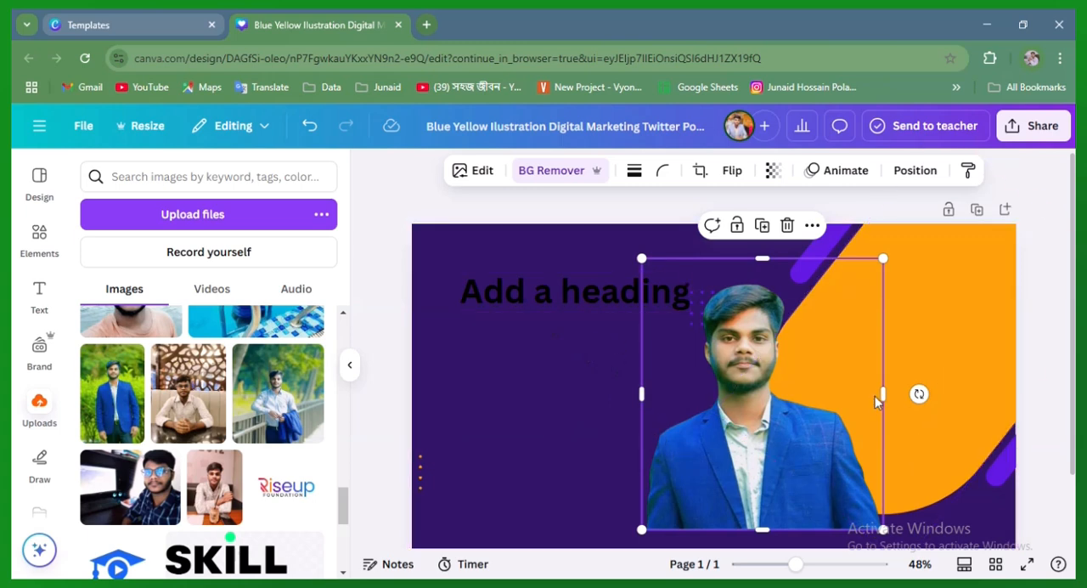
Trim the cut-out's right and upper margins, and enlarge it over the orange shape at the banner's right edge
left_click_drag(884, 393, 876, 395)
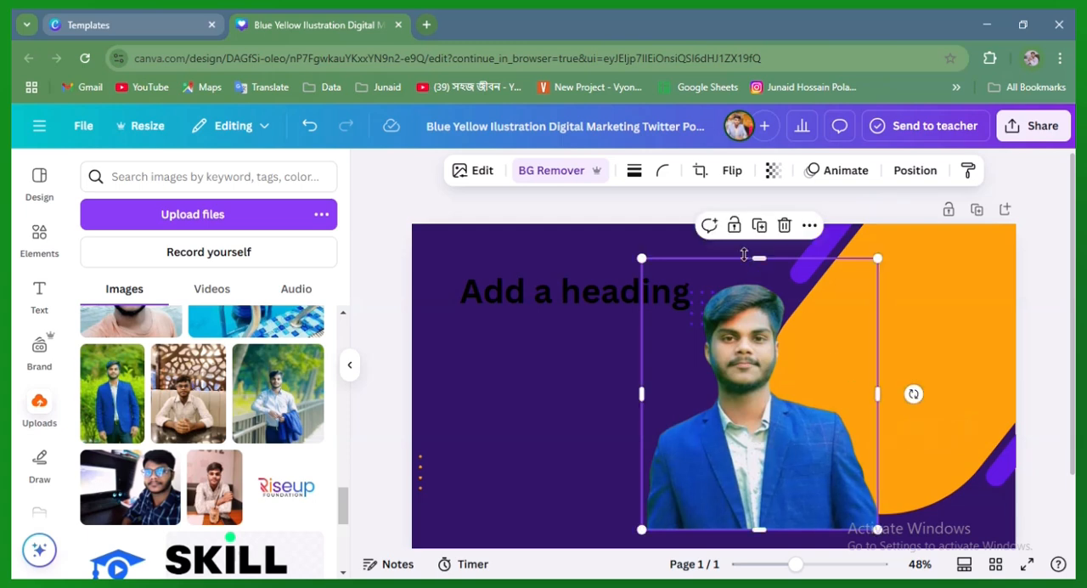
left_click_drag(757, 259, 758, 271)
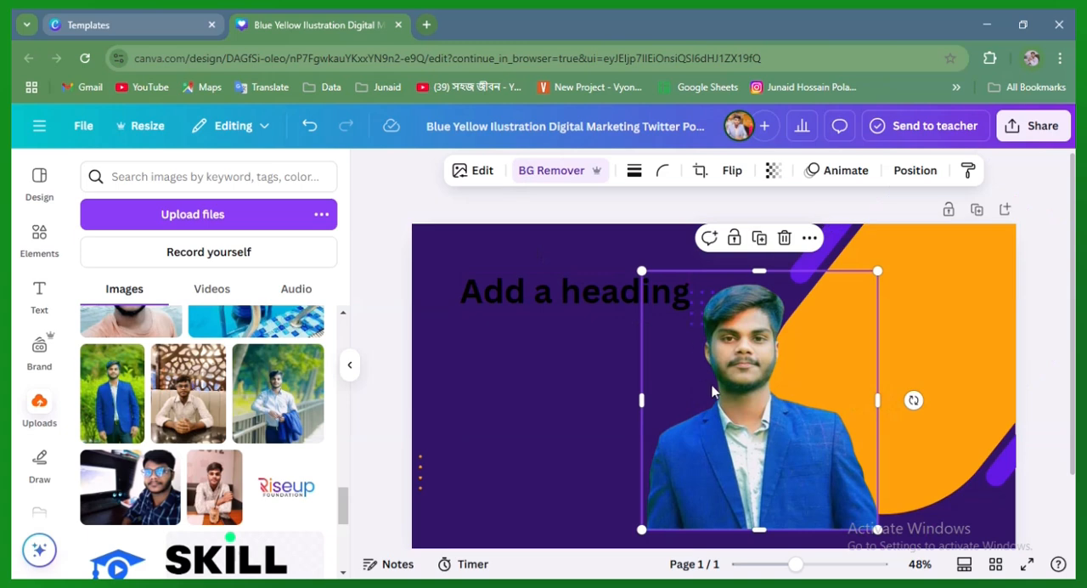
left_click_drag(714, 390, 858, 405)
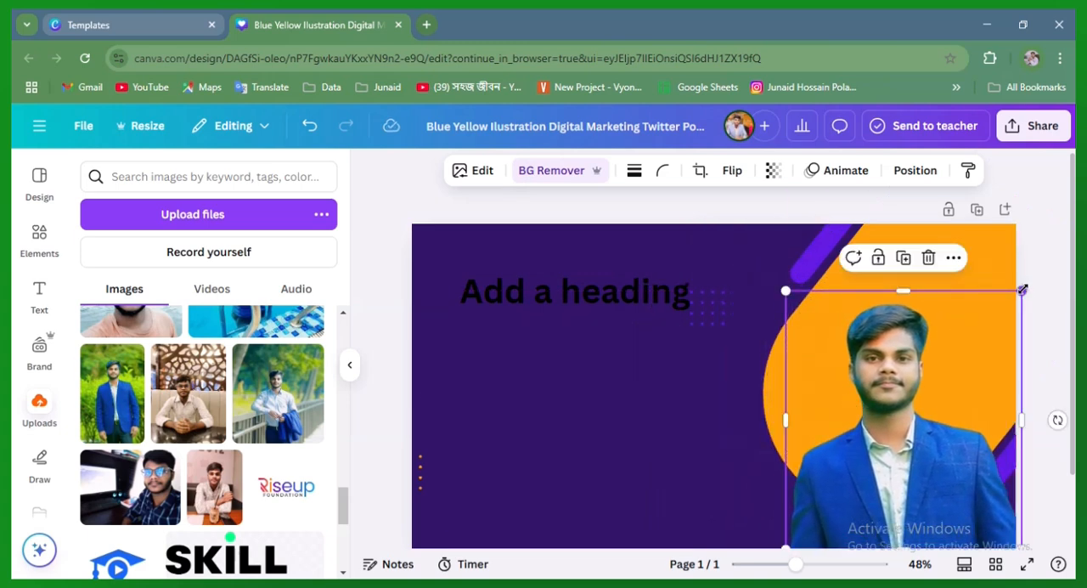
left_click_drag(1022, 290, 1053, 231)
left_click_drag(974, 382, 866, 396)
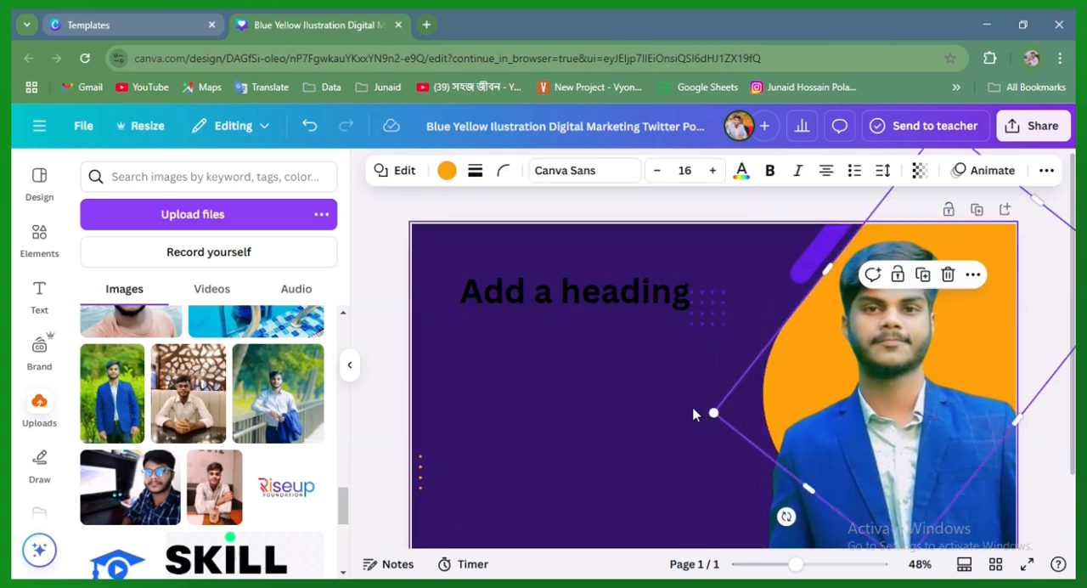
left_click(623, 424)
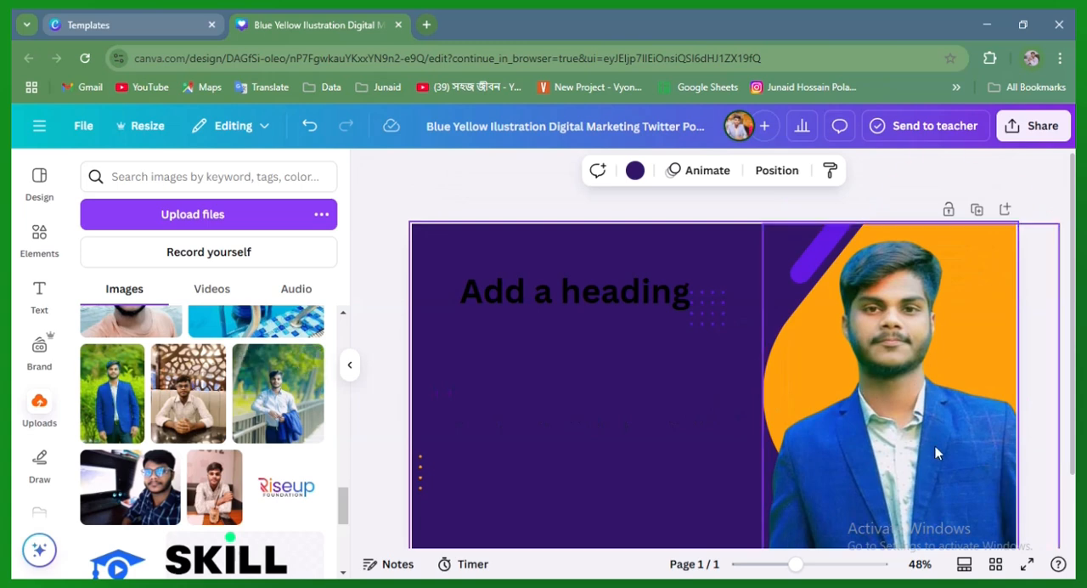
left_click(898, 498)
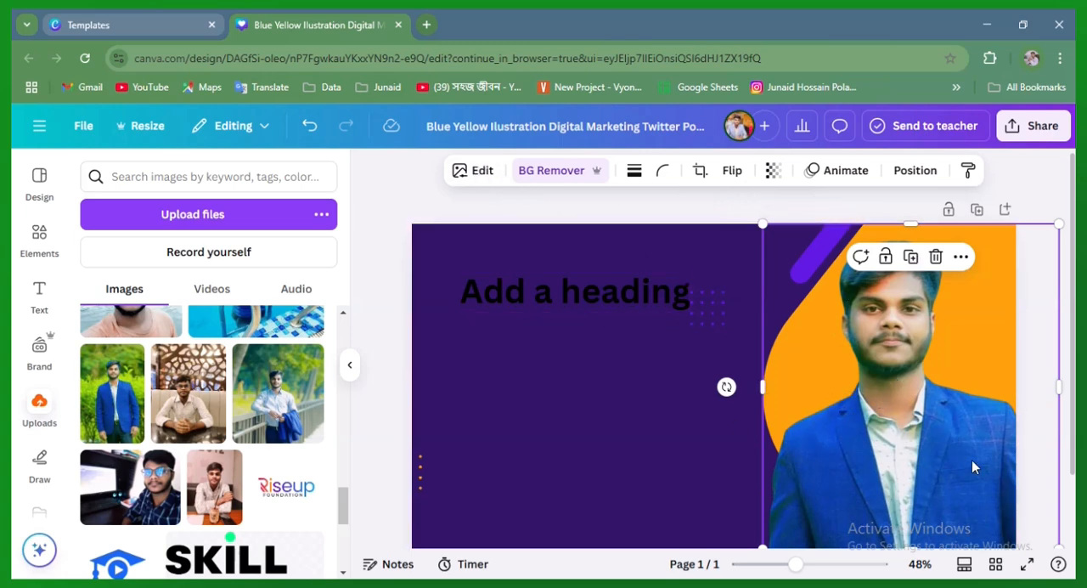
left_click(651, 419)
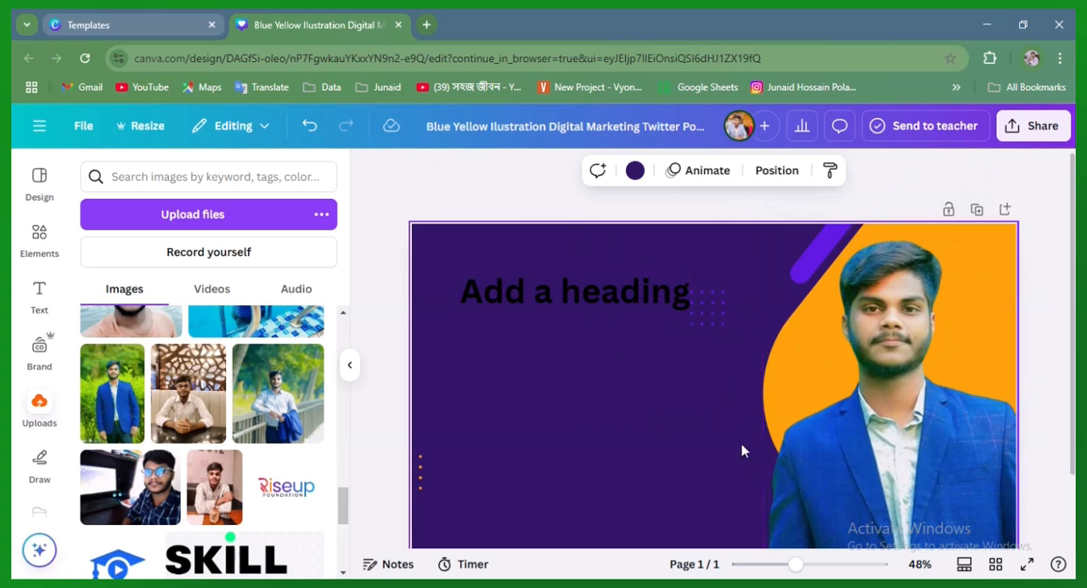
Apply the Fresco filter to the cut-out portrait at full intensity
left_click(948, 422)
left_click(478, 172)
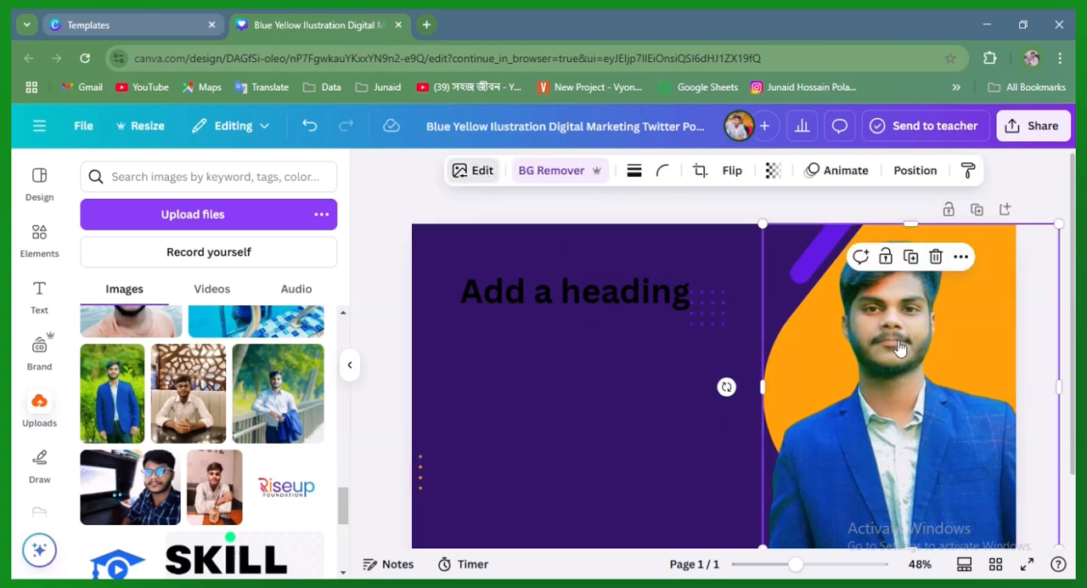
left_click(464, 173)
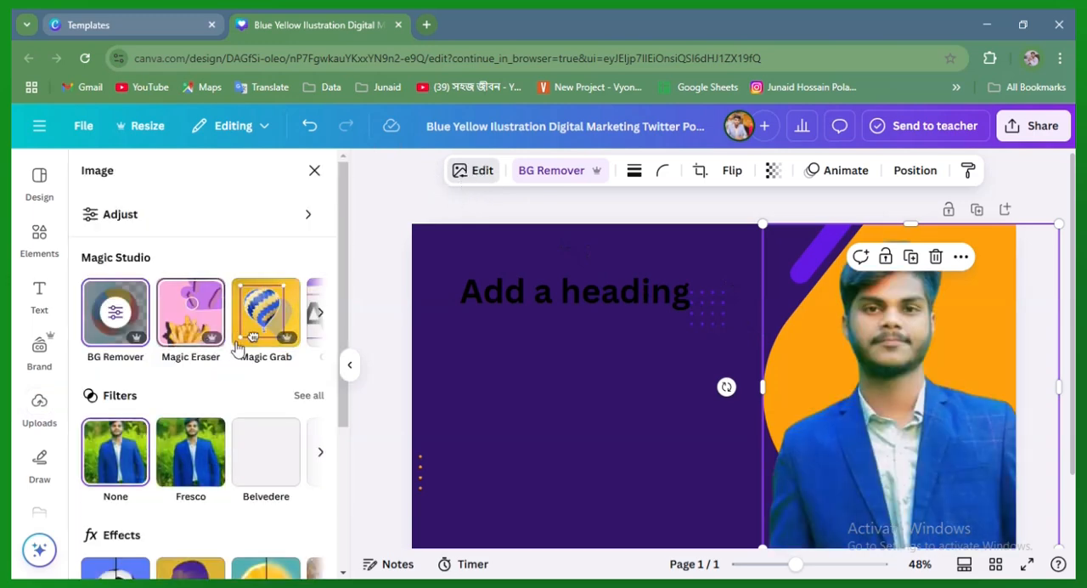
scroll(250, 391, "down", 2)
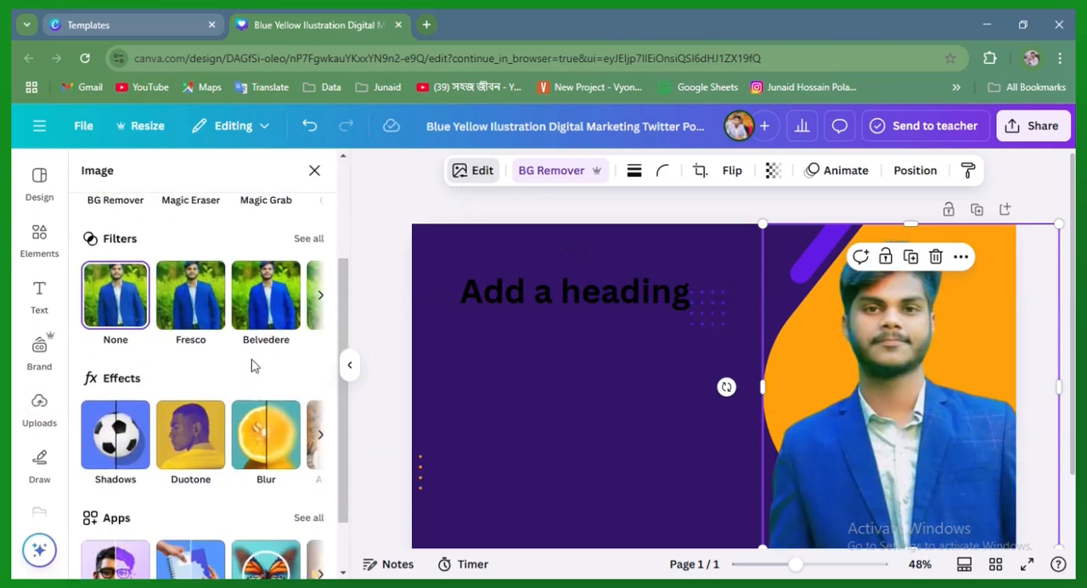
left_click(180, 306)
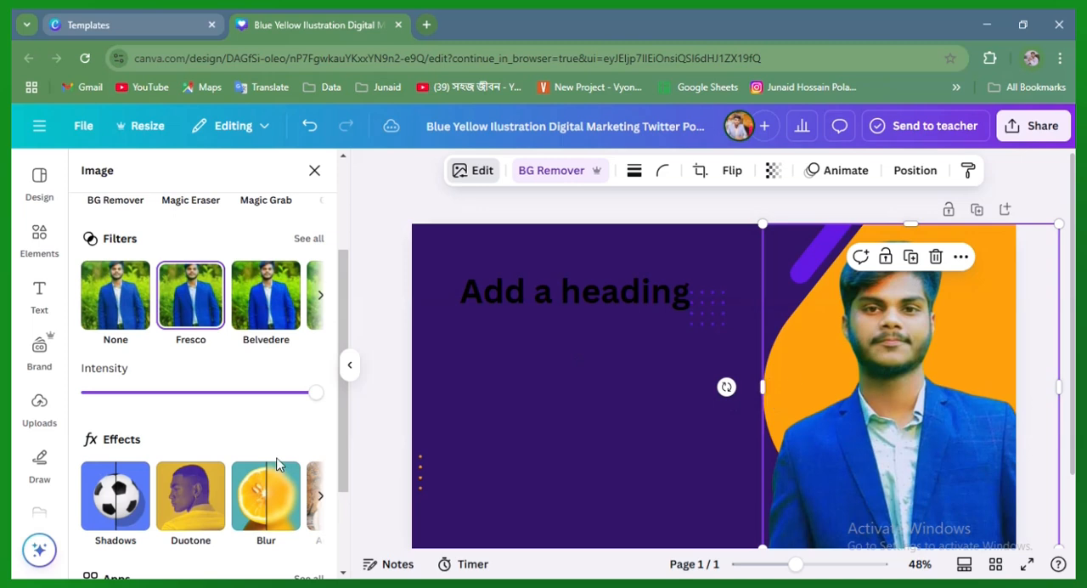
left_click_drag(315, 396, 541, 422)
left_click(314, 171)
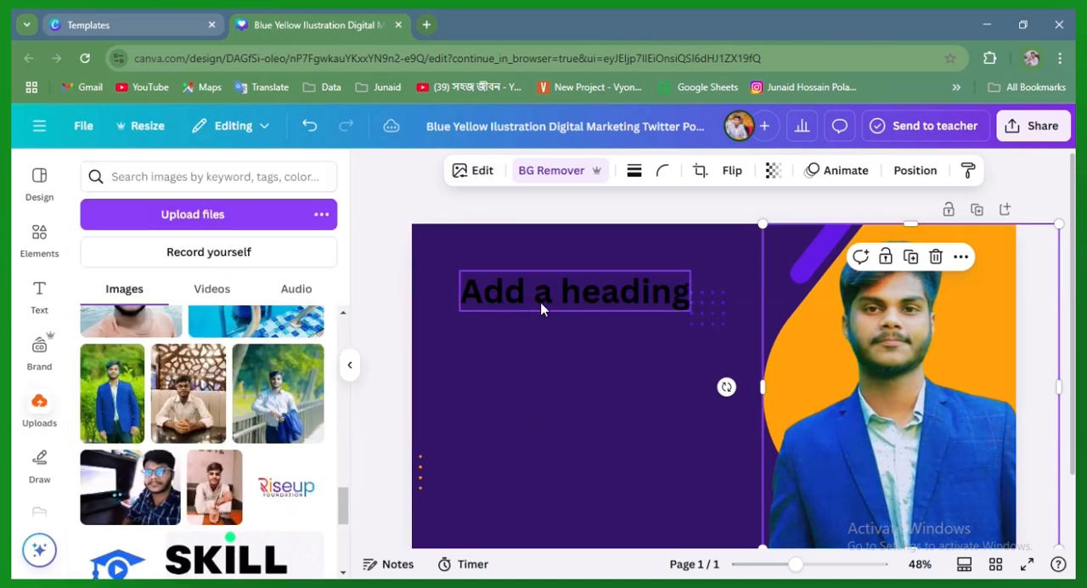
Apply the Face Retouch effect to the cut-out portrait with skin smoothing at 25
left_click(481, 171)
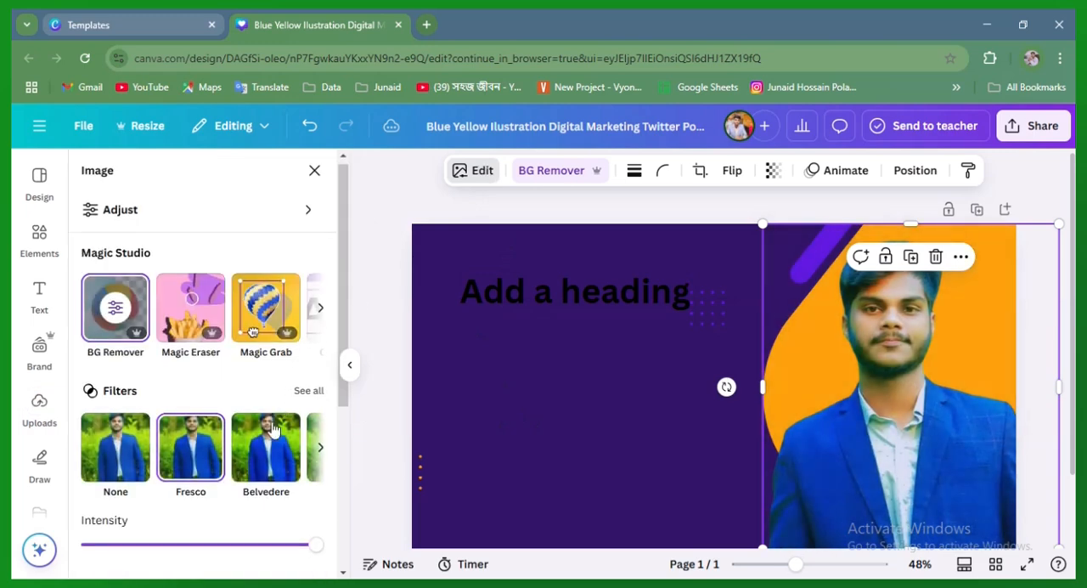
scroll(204, 399, "down", 3)
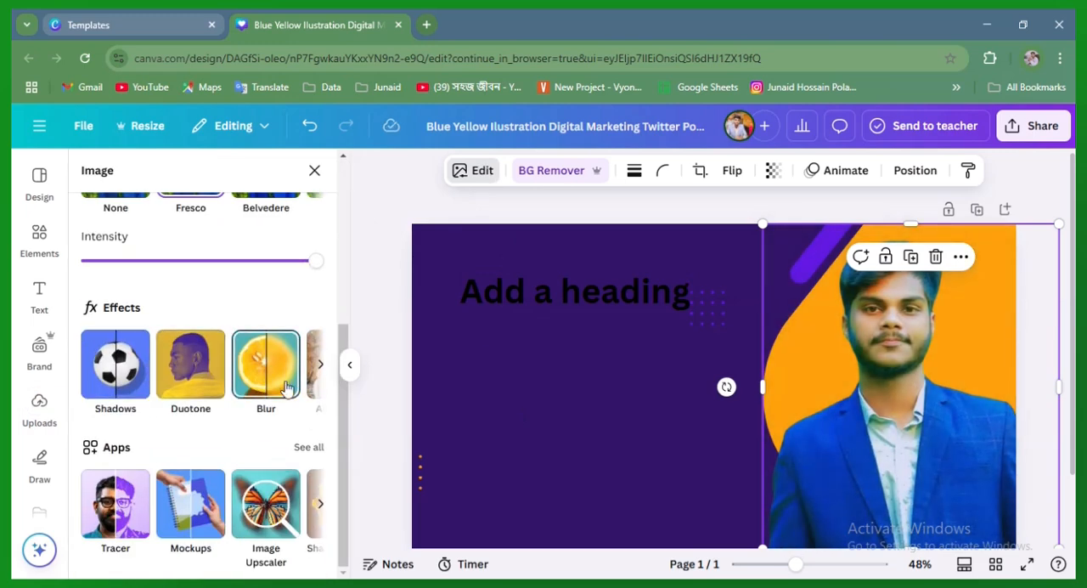
left_click(319, 367)
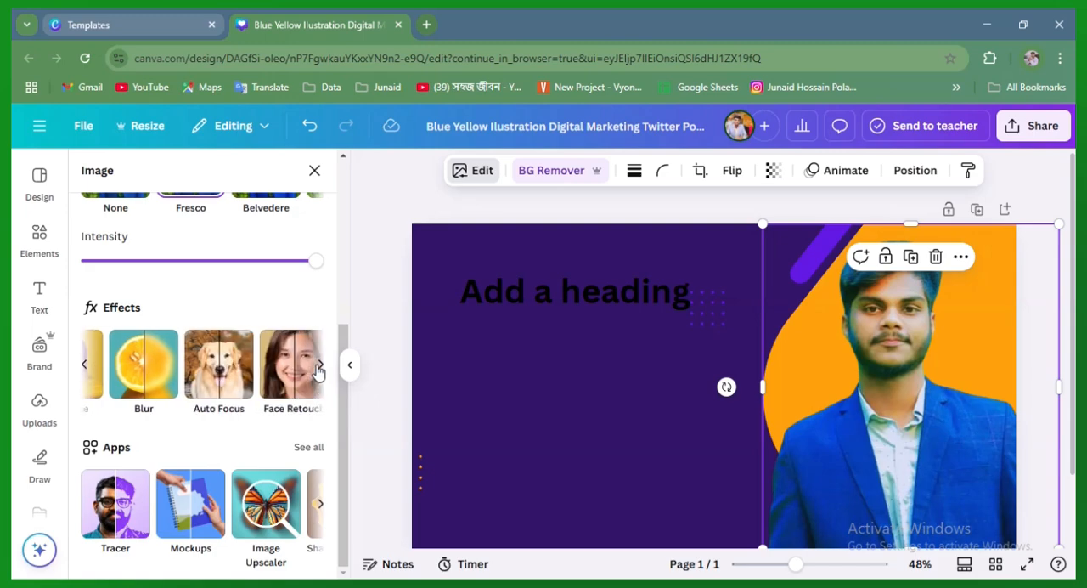
left_click(291, 365)
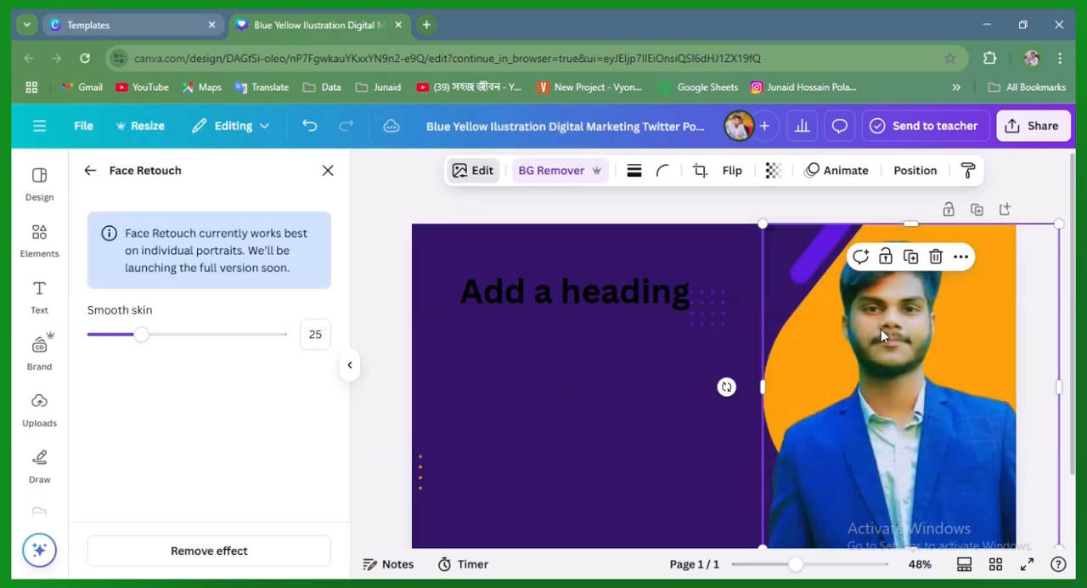
left_click(553, 400)
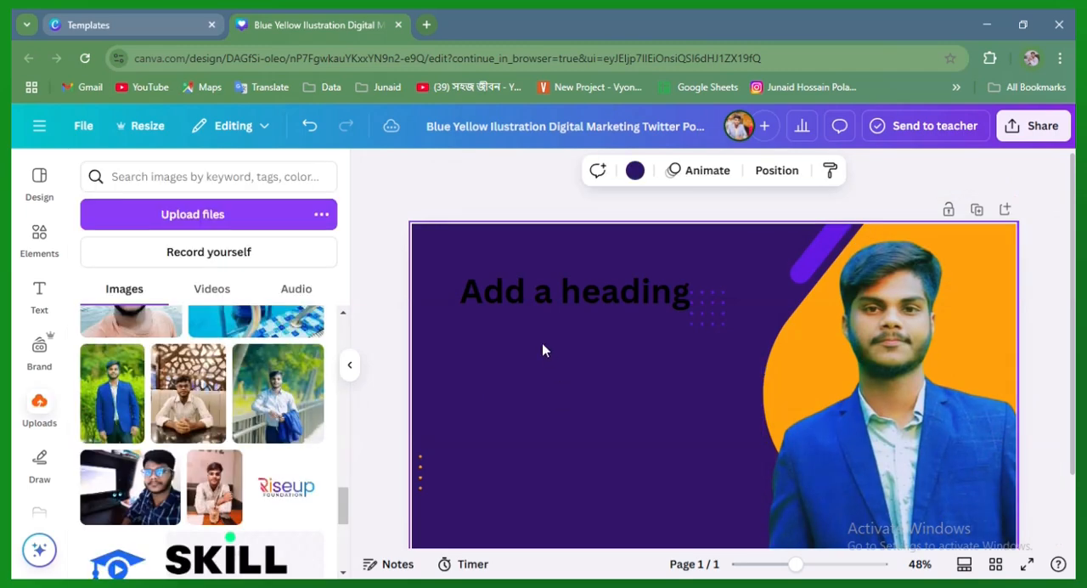
Add an Outline shadow around the cut-out portrait
left_click(790, 322)
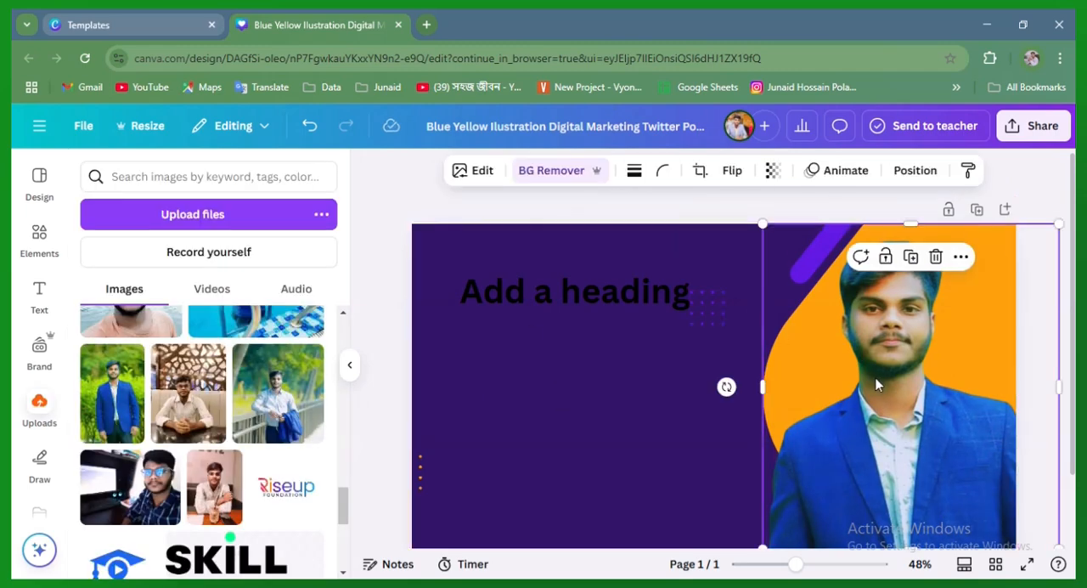
left_click(480, 172)
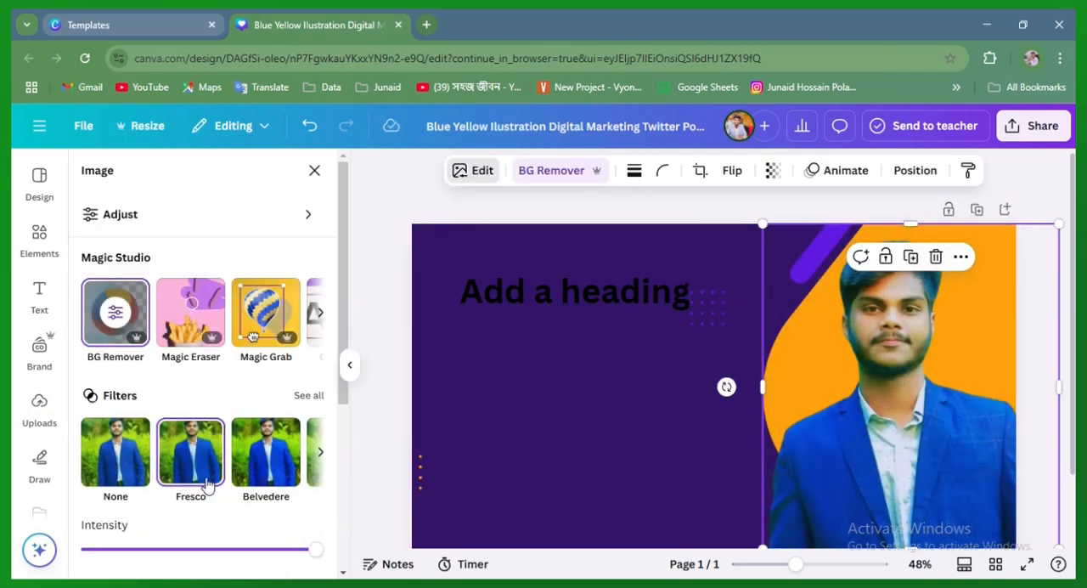
scroll(215, 446, "down", 3)
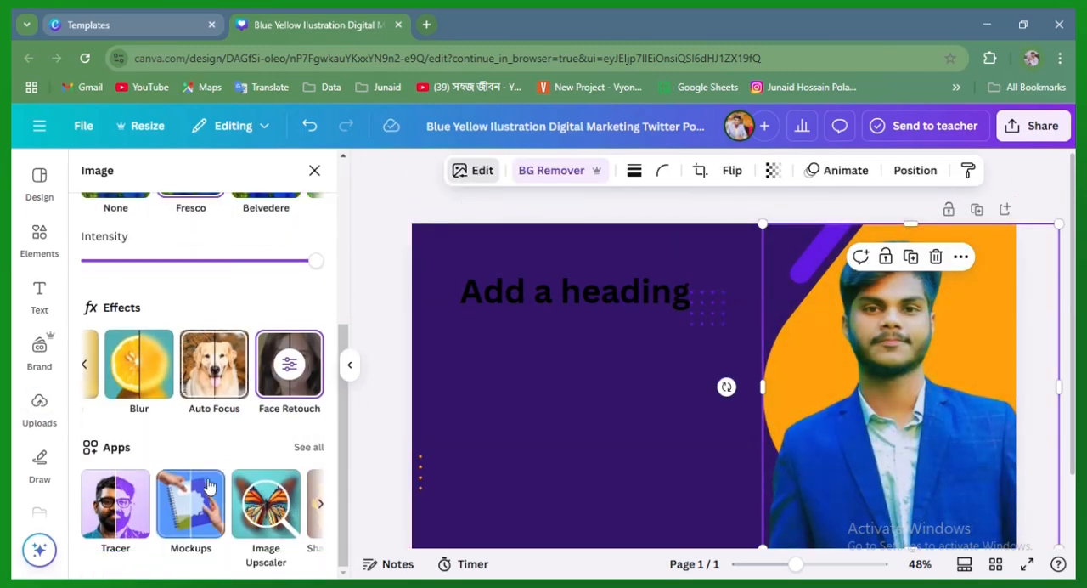
left_click(85, 367)
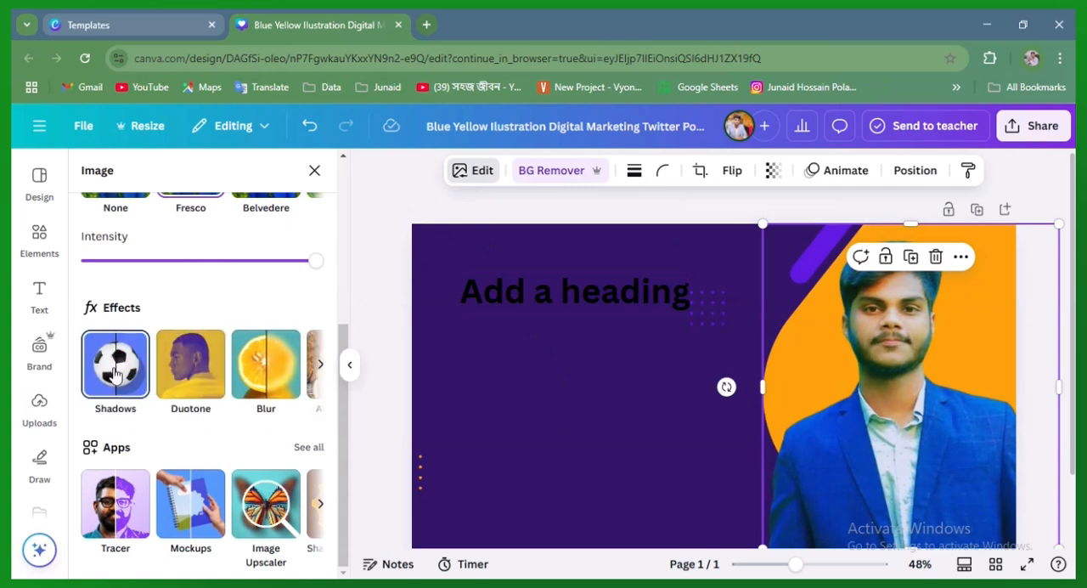
left_click(116, 373)
left_click(297, 368)
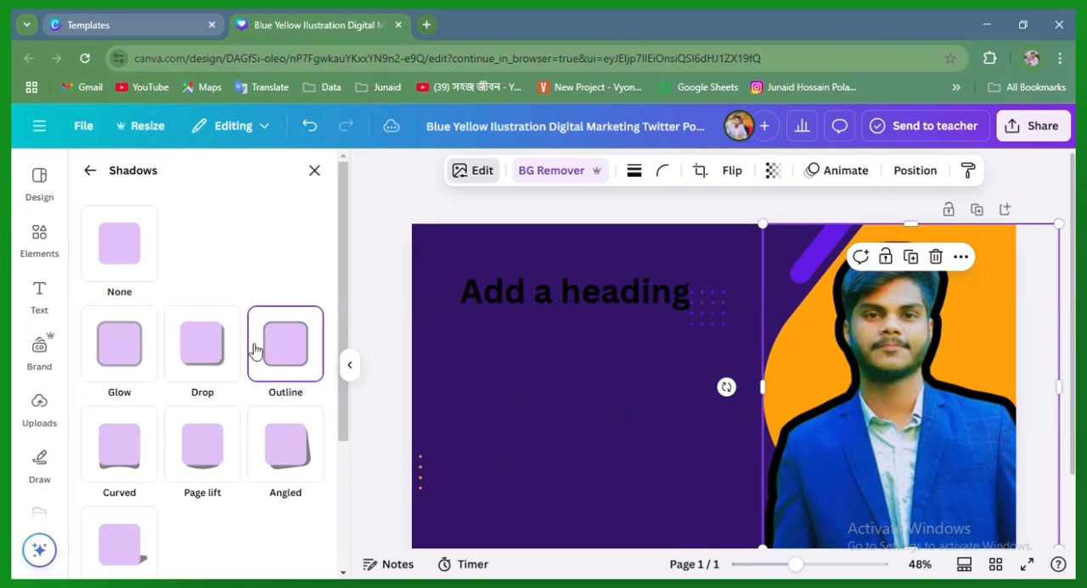
Recolour the portrait's outline shadow to white (#FFFFFF) and set its size to 5
scroll(264, 407, "down", 3)
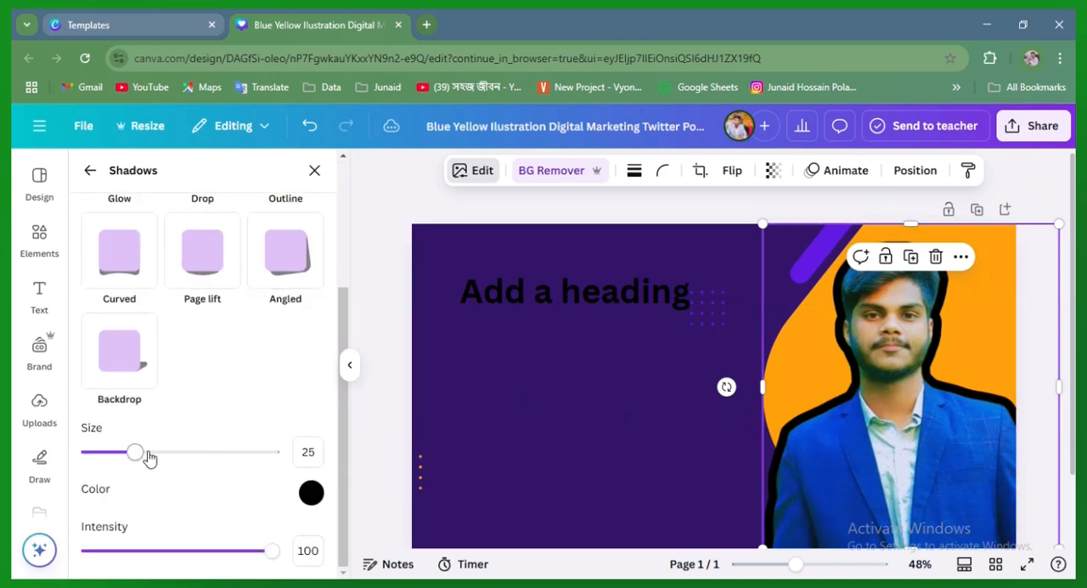
left_click(311, 492)
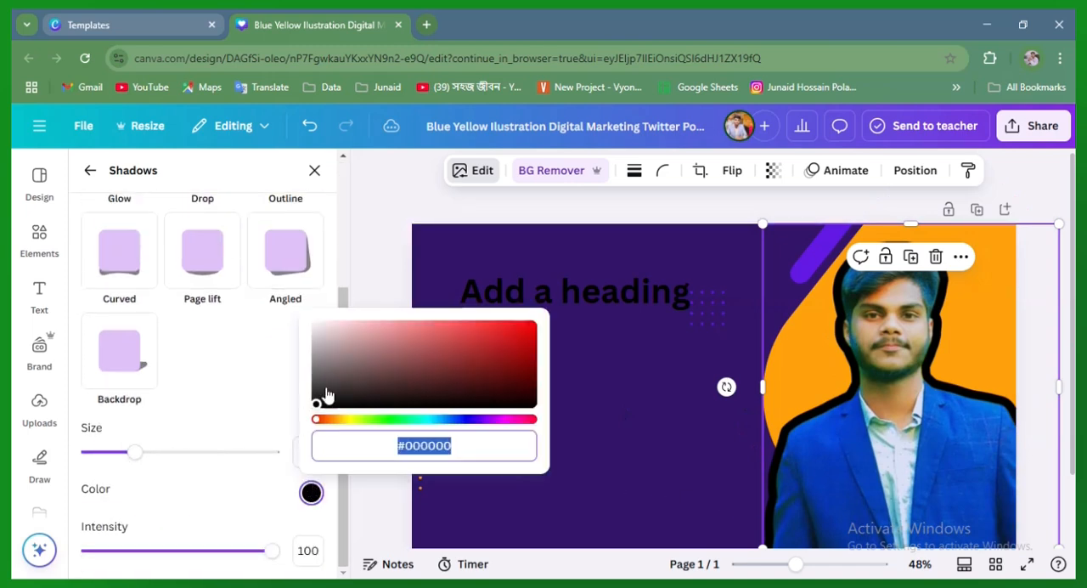
left_click(372, 419)
left_click(508, 349)
left_click_drag(523, 355, 299, 329)
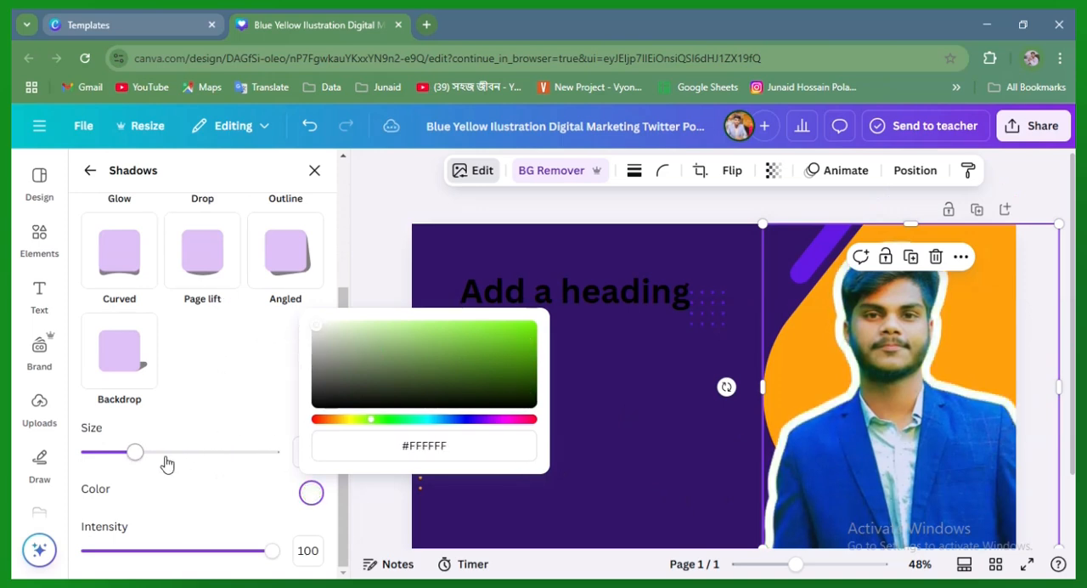
mouse_move(271, 554)
left_mouse_down()
mouse_move(198, 555)
mouse_move(272, 551)
left_mouse_up()
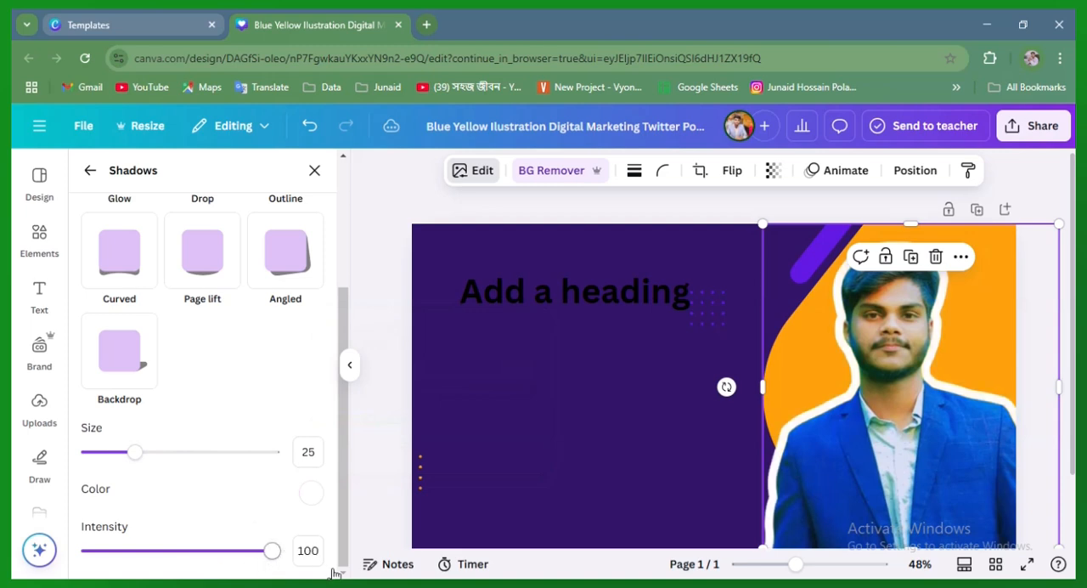
left_click_drag(136, 452, 98, 466)
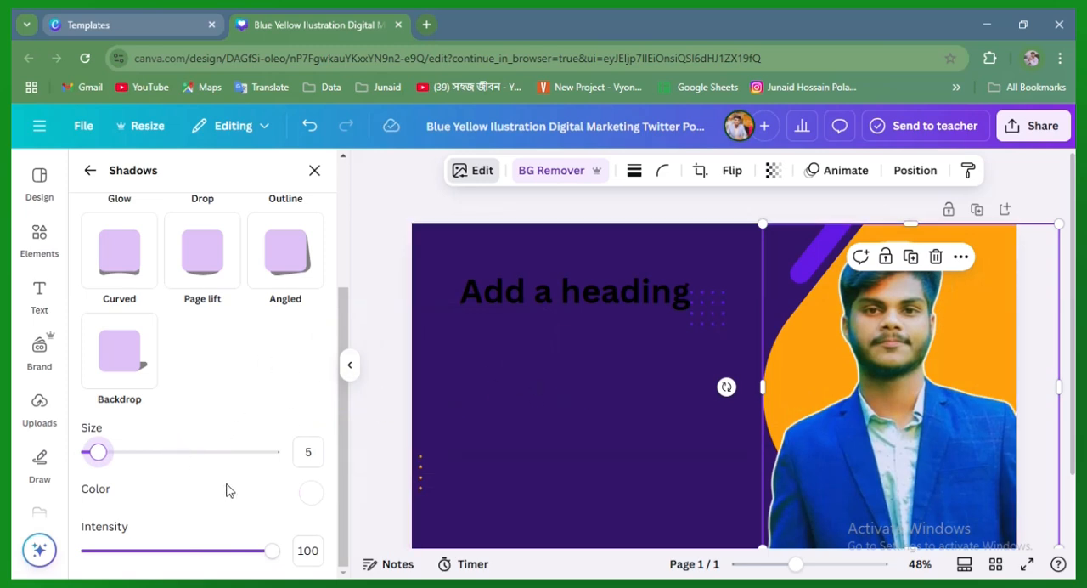
Try the Drop and Backdrop shadow styles on the cut-out portrait
scroll(255, 475, "up", 3)
left_click(202, 358)
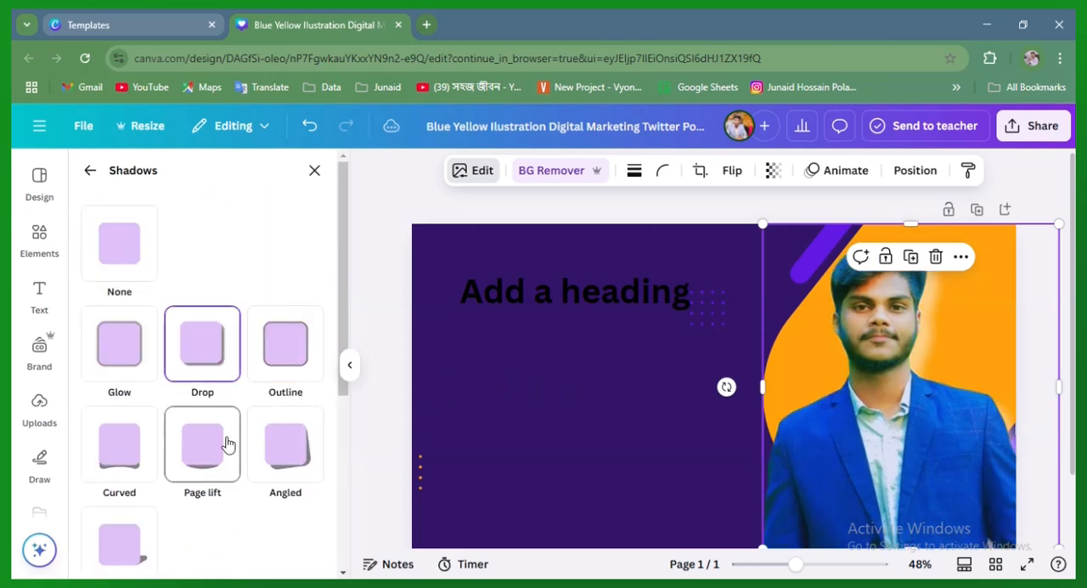
scroll(170, 425, "down", 4)
scroll(140, 374, "up", 1)
left_click(130, 335)
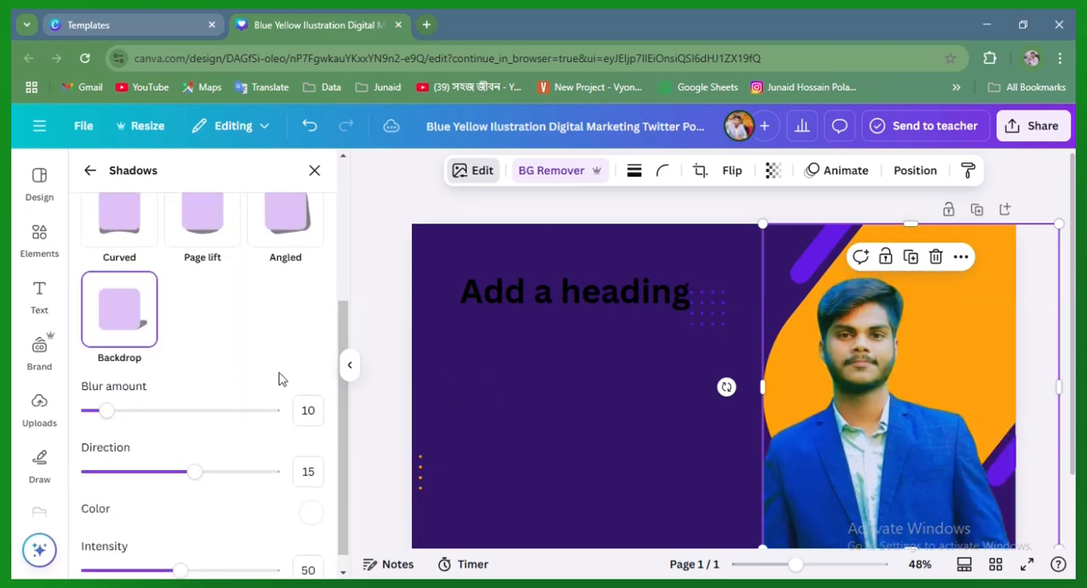
Try the Page lift and Curved shadows on the portrait, setting the Curved shadow's blur amount to 42
scroll(255, 382, "up", 2)
left_click(127, 374)
left_click(211, 379)
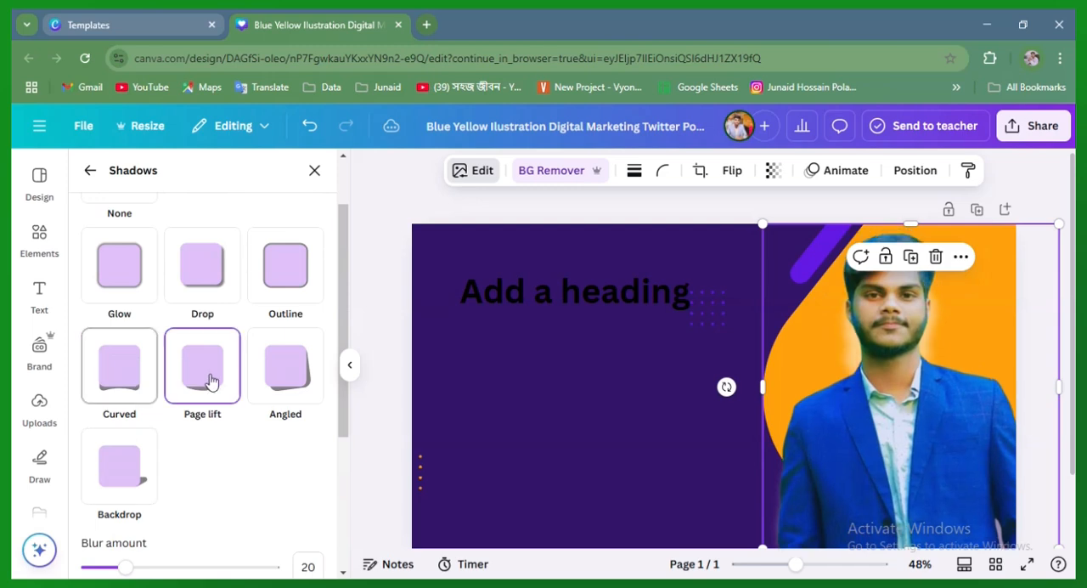
left_click(119, 387)
scroll(255, 424, "down", 4)
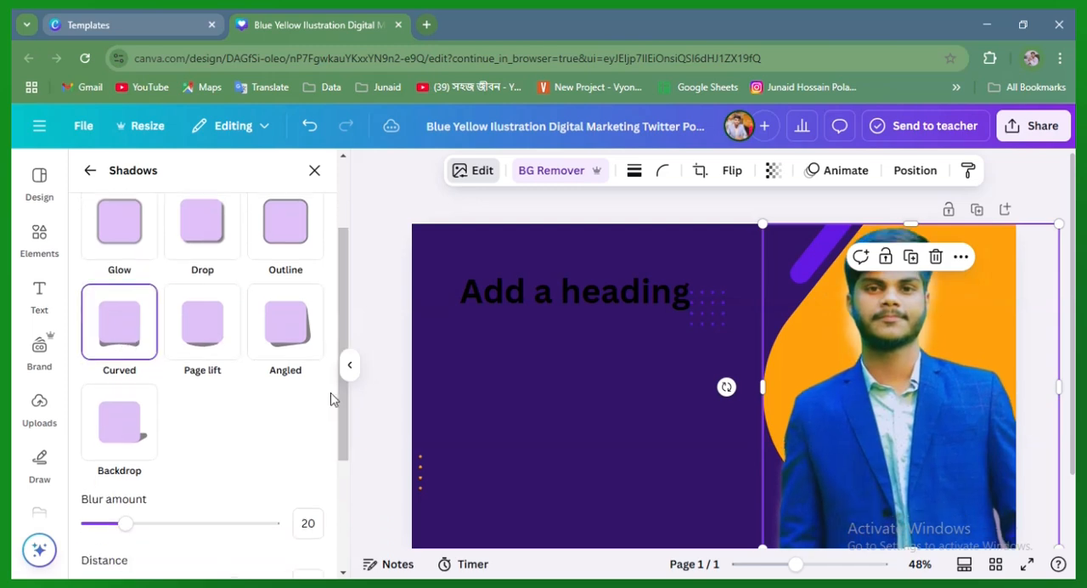
left_click_drag(127, 414, 168, 421)
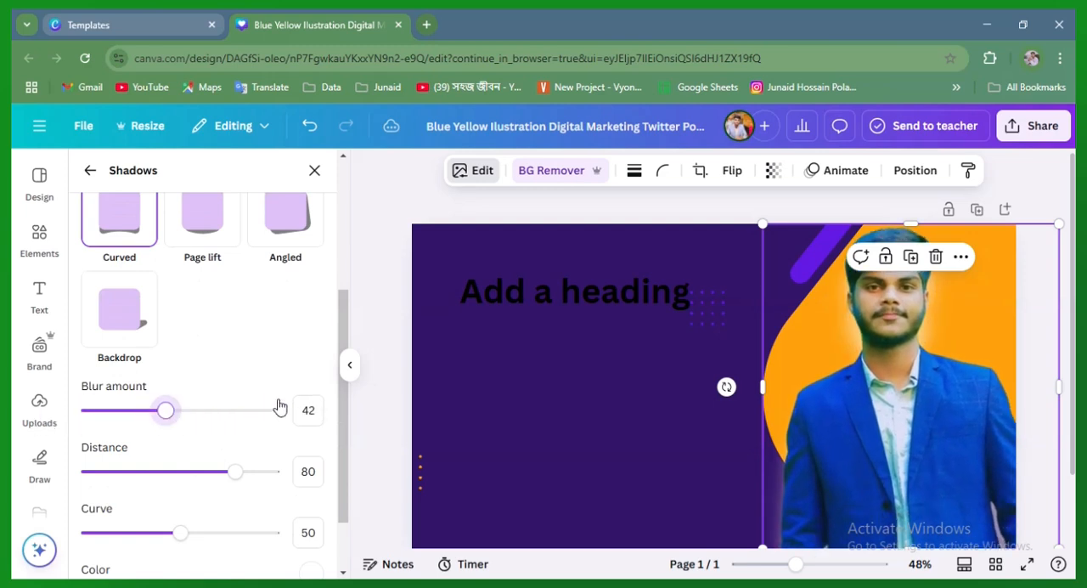
Remove the shadow from the cut-out portrait
scroll(263, 395, "up", 3)
left_click(122, 254)
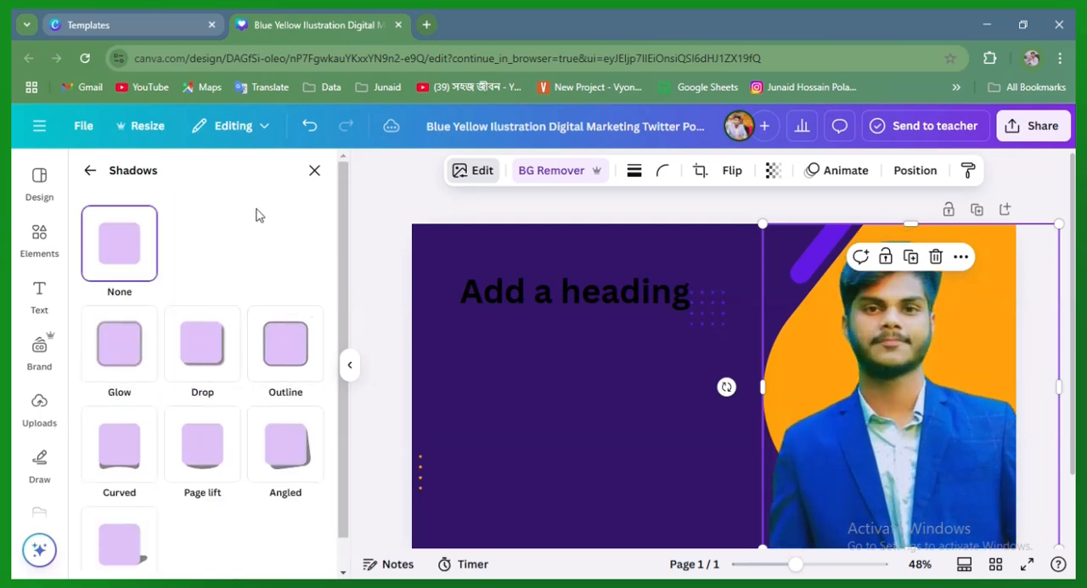
left_click(313, 170)
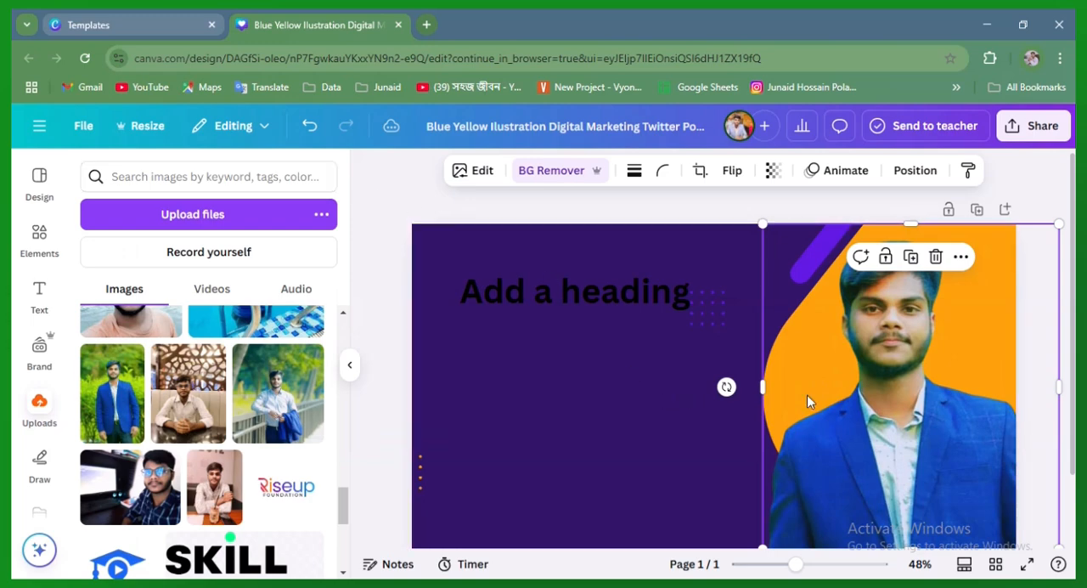
Examine the mockup categories available for the cut-out portrait, such as apparel, computers, frames and packaging
left_click(459, 172)
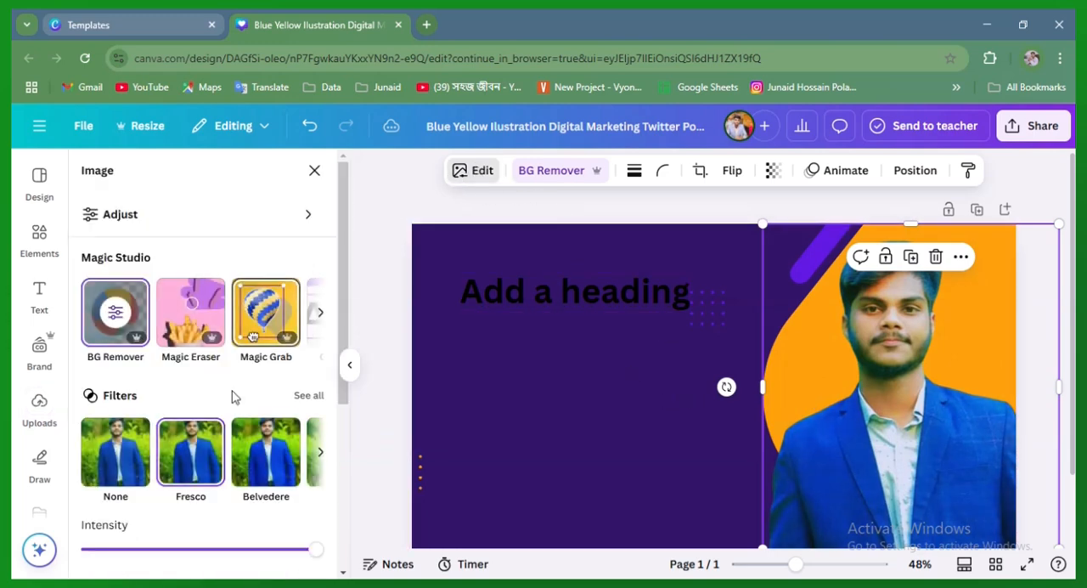
scroll(155, 476, "down", 3)
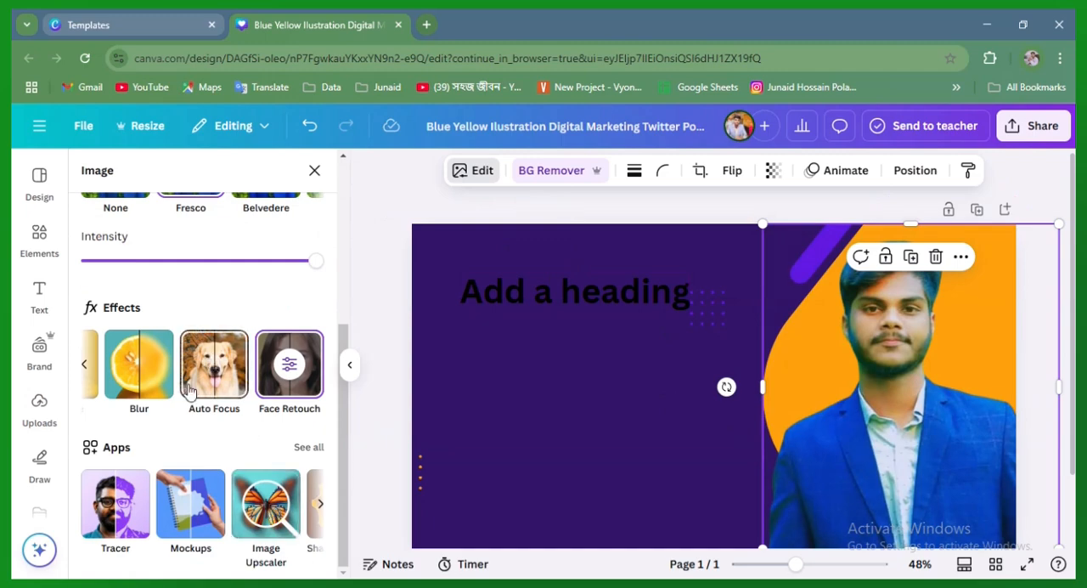
left_click(216, 528)
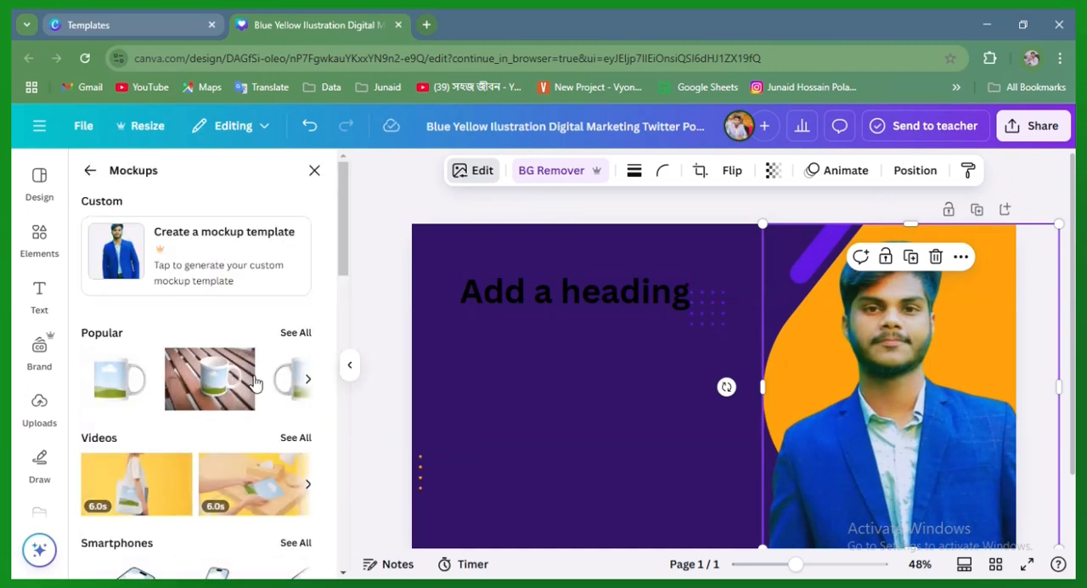
scroll(254, 384, "down", 5)
scroll(210, 455, "down", 4)
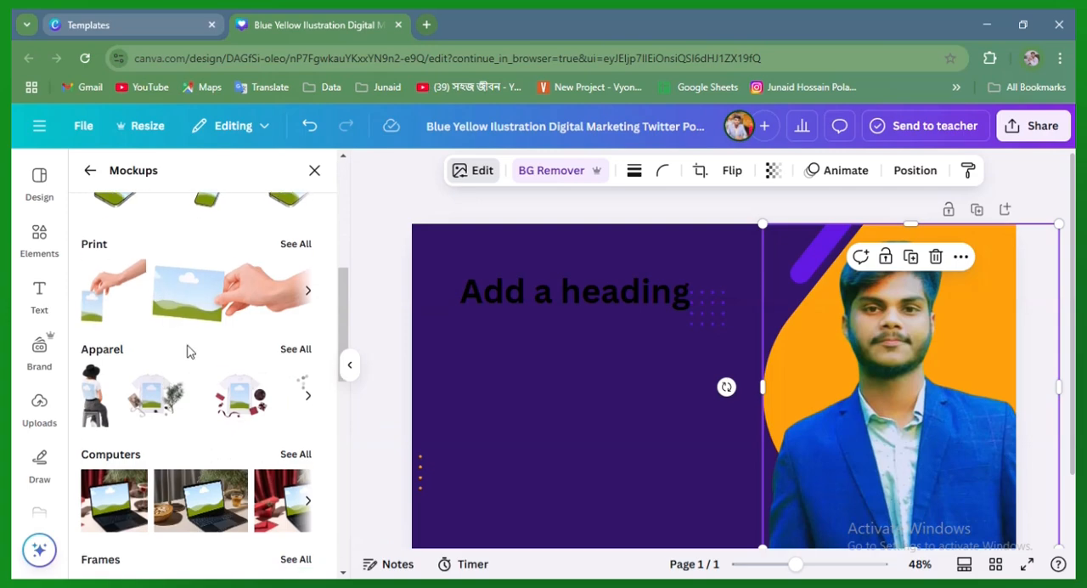
scroll(146, 303, "down", 5)
scroll(252, 403, "up", 5)
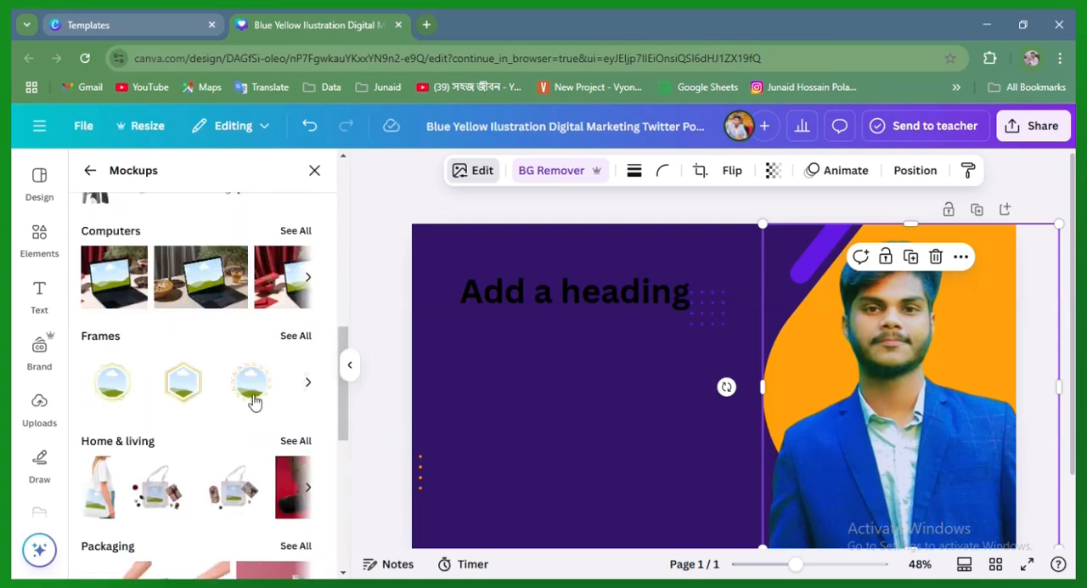
scroll(253, 403, "down", 5)
scroll(272, 297, "up", 6)
left_click(313, 173)
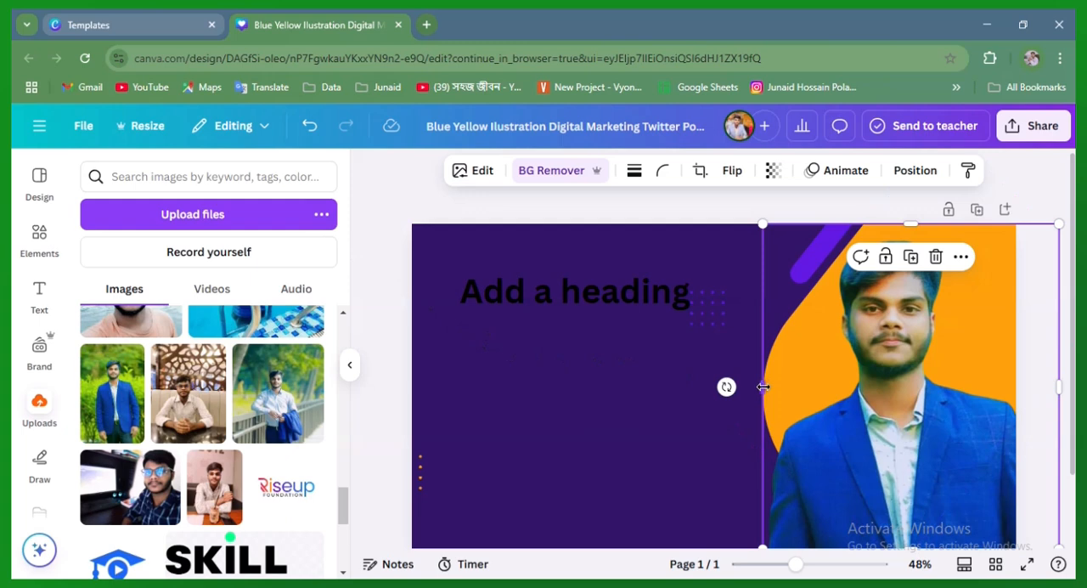
Move the heading text horizontally toward the portrait so that it ends beside the diagonal purple bar
left_click(561, 290)
left_click(560, 290)
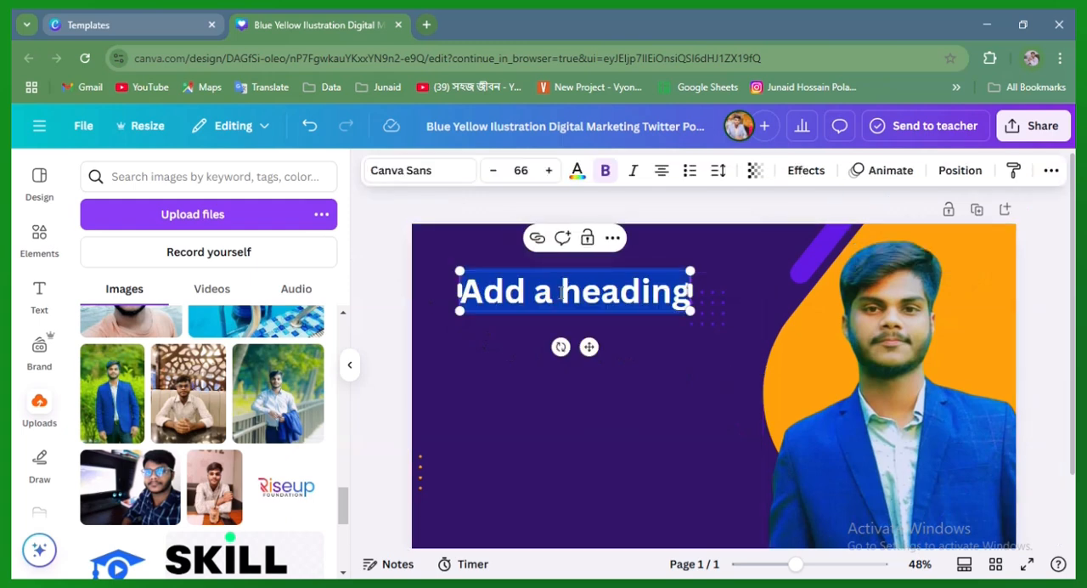
left_click_drag(589, 346, 686, 350)
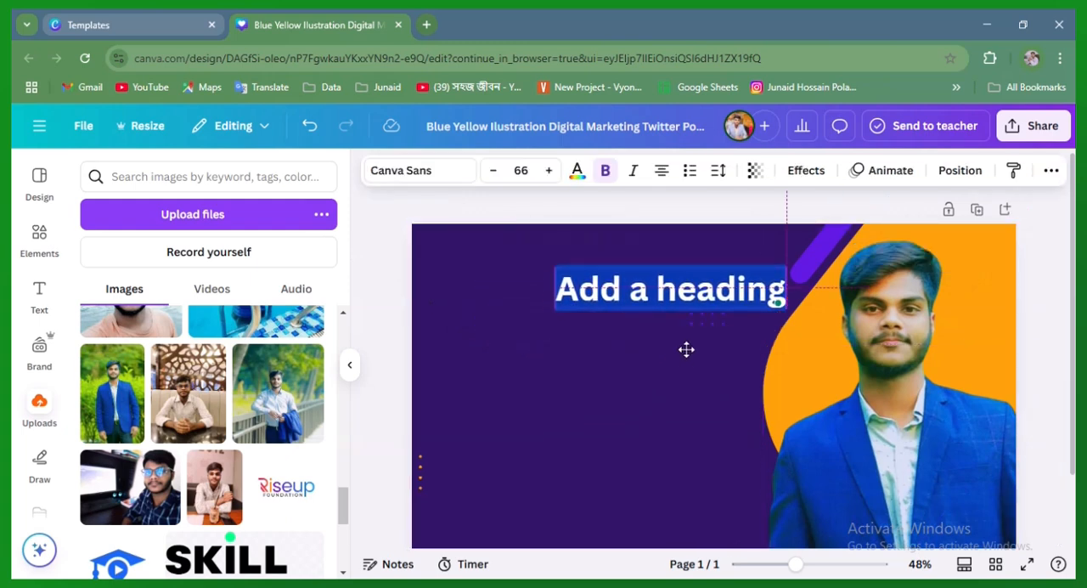
left_click(518, 403)
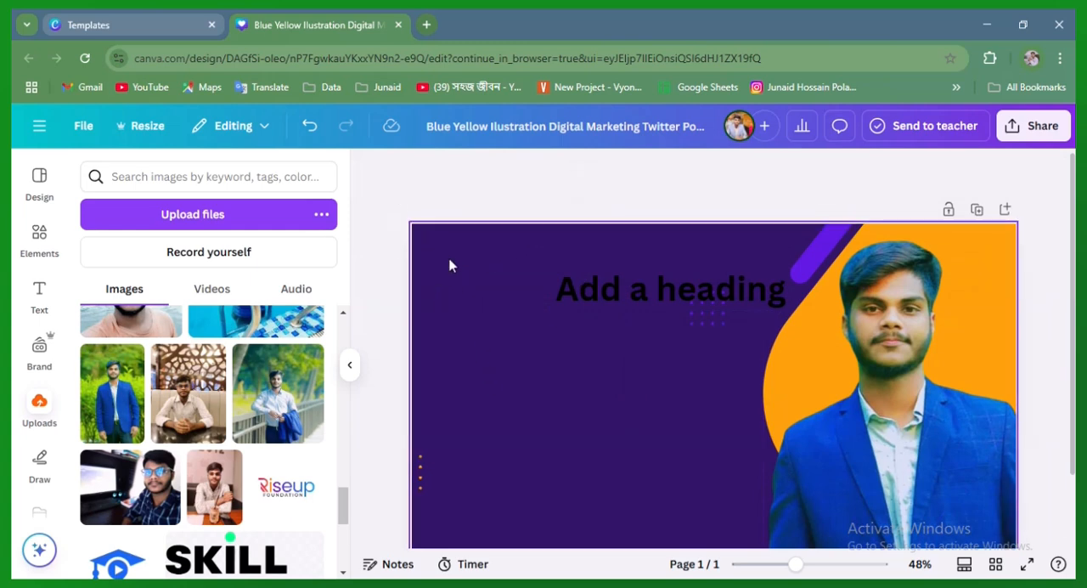
left_click(635, 170)
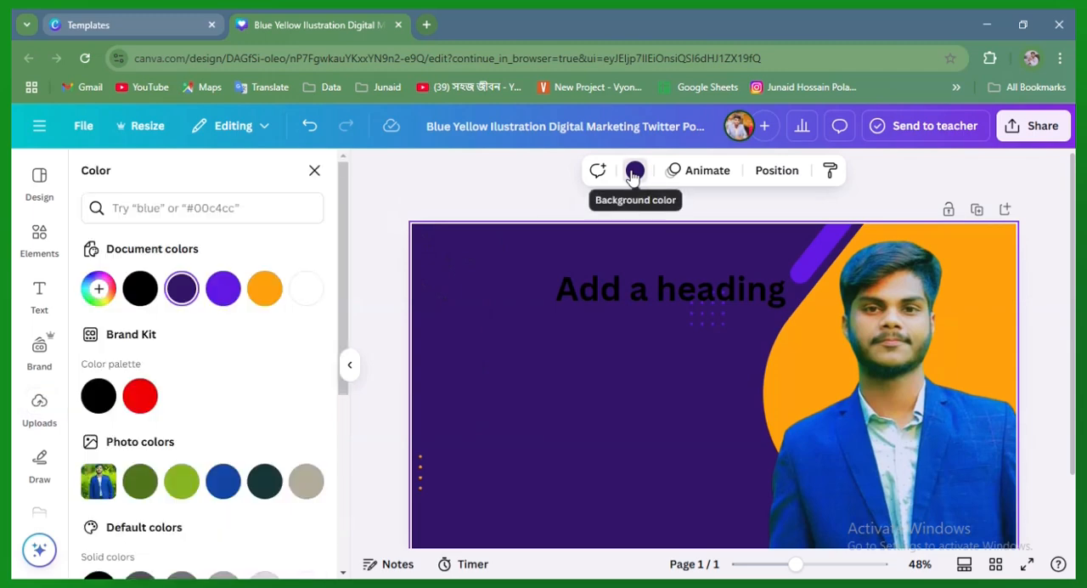
left_click(455, 197)
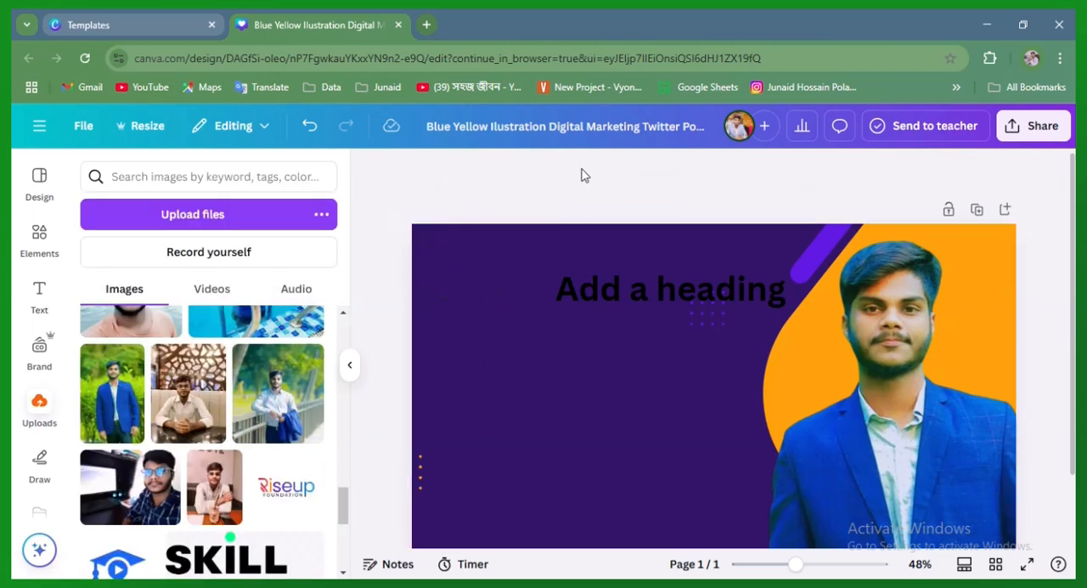
Try the Blur effect on the whole portrait image, returning its intensity to 0 before leaving the effect
left_click(783, 362)
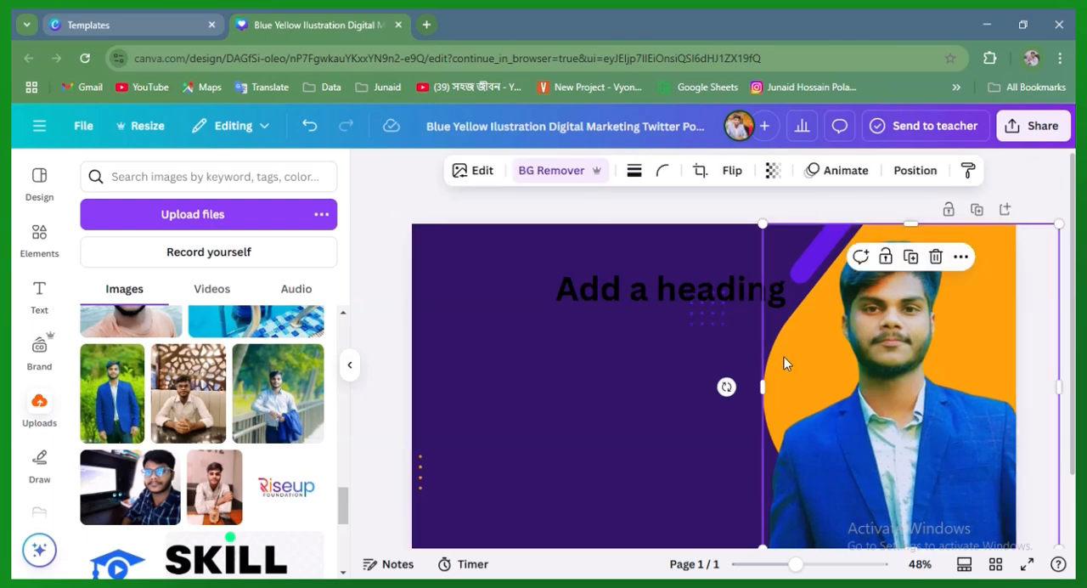
left_click(481, 173)
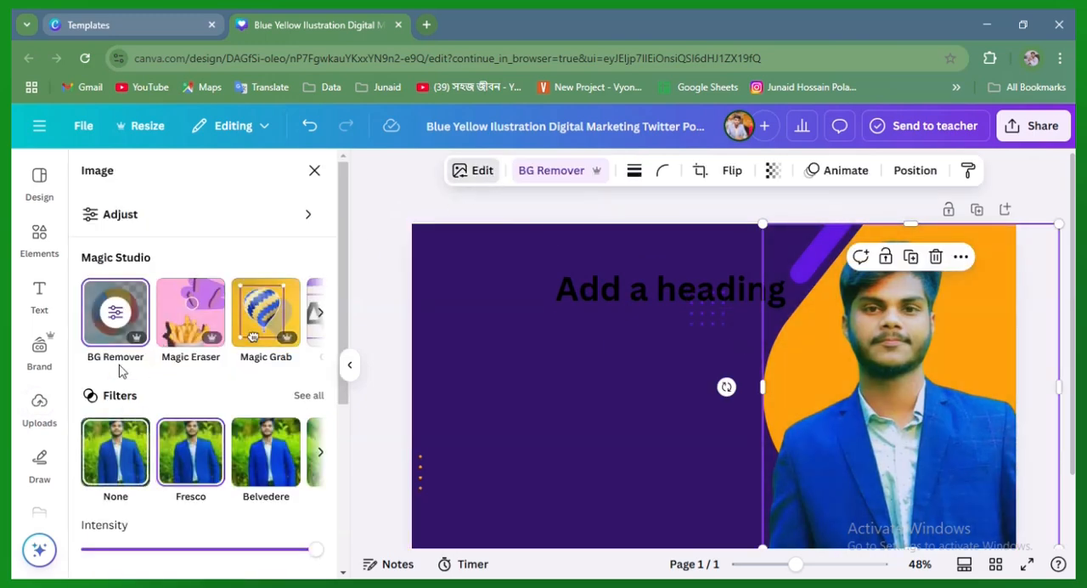
scroll(189, 497, "down", 3)
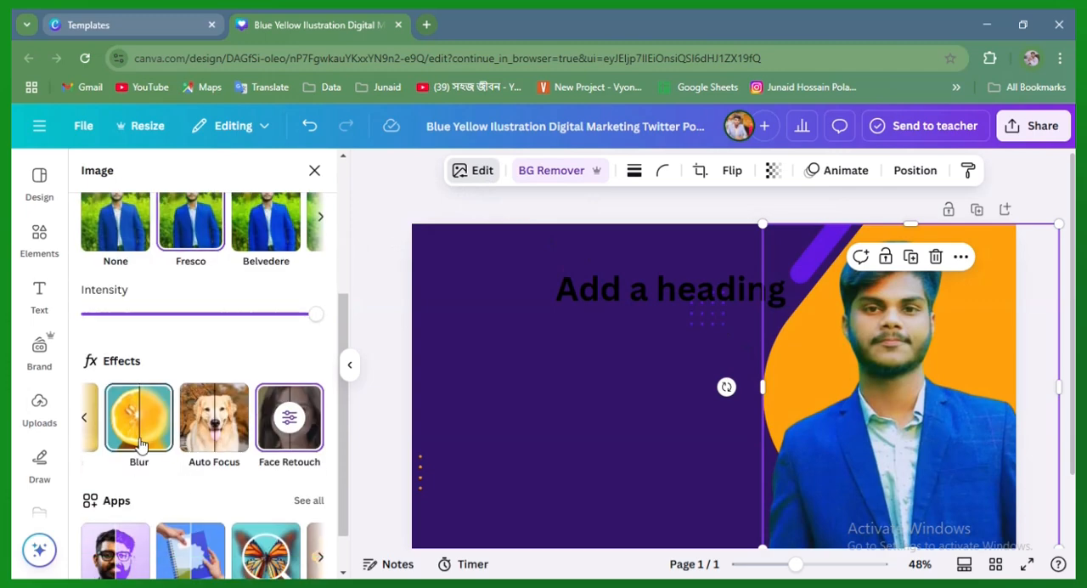
left_click(139, 443)
left_click(277, 224)
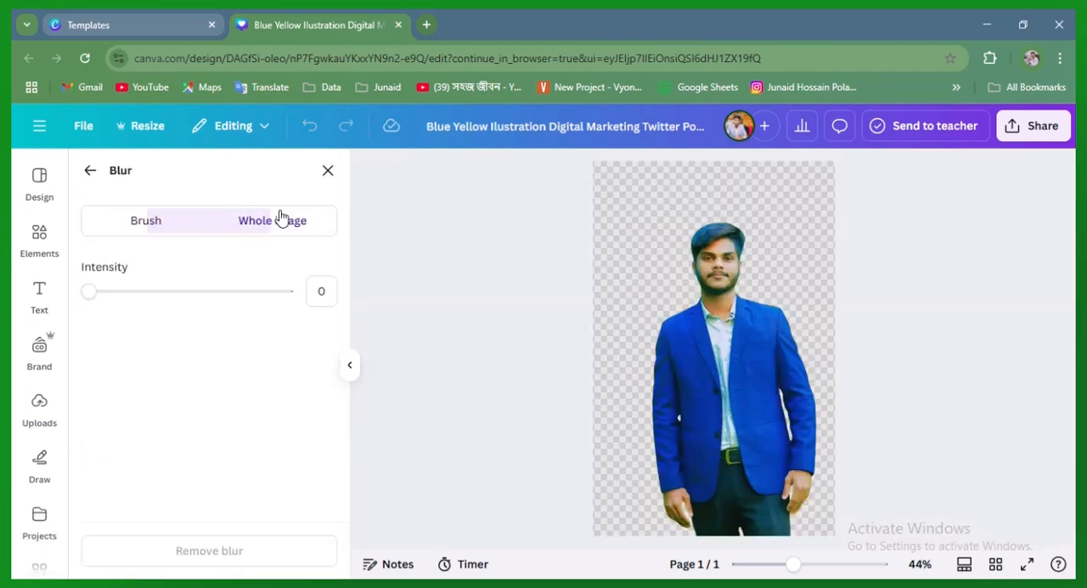
left_click_drag(96, 292, 13, 315)
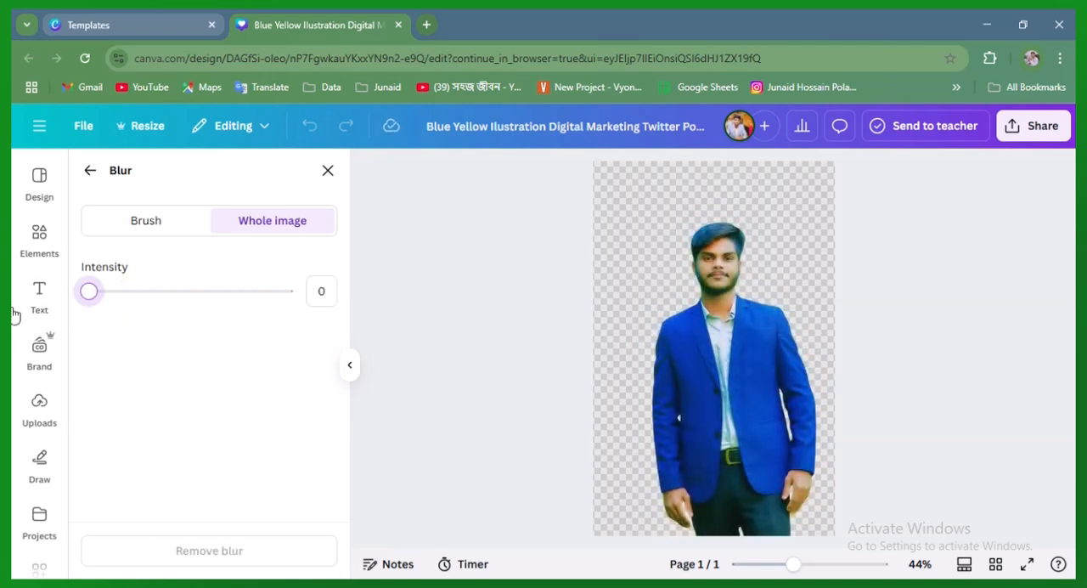
left_click(327, 171)
left_click(605, 407)
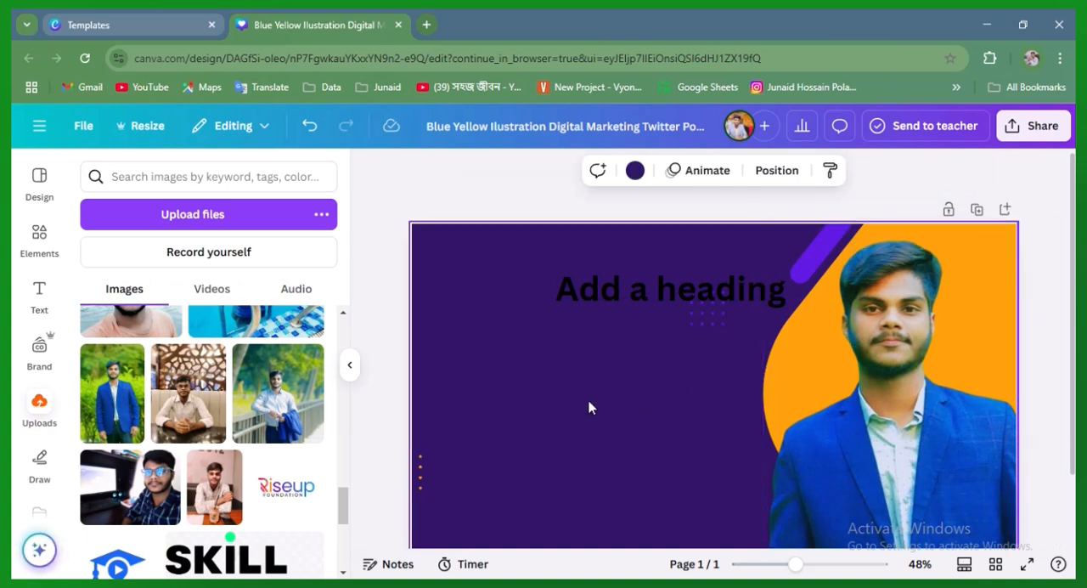
Move the heading away from the diagonal purple bar and replace its text with "Digital Marketer"
left_click_drag(663, 291, 584, 309)
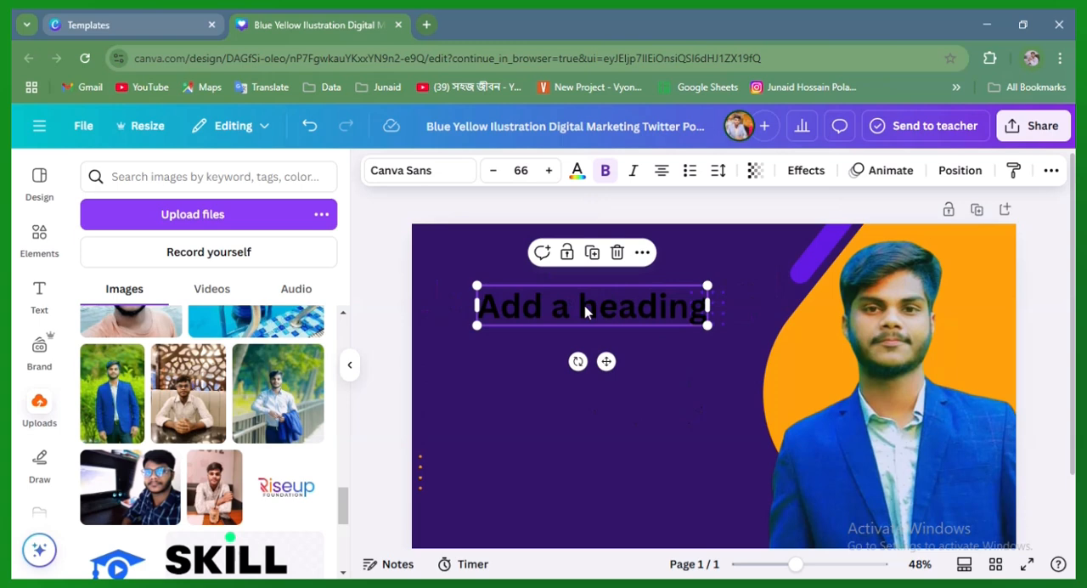
double_click(584, 310)
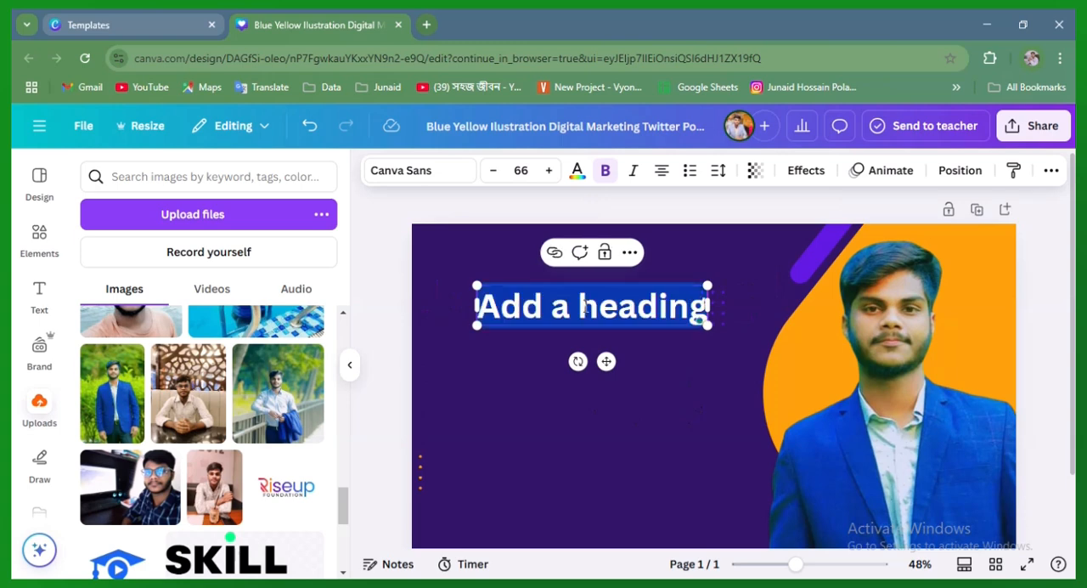
type("Digi")
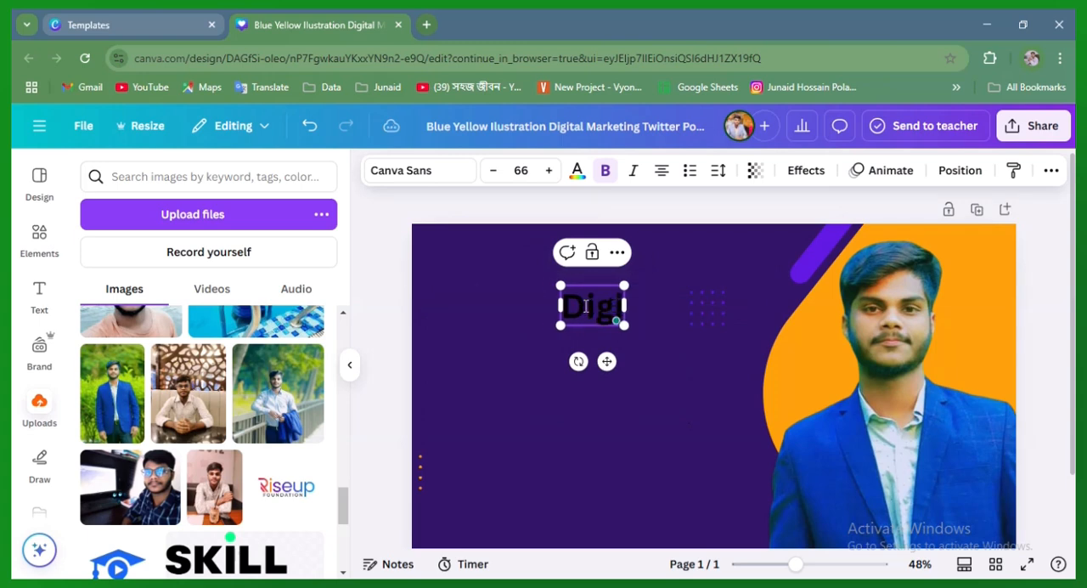
type("tal M")
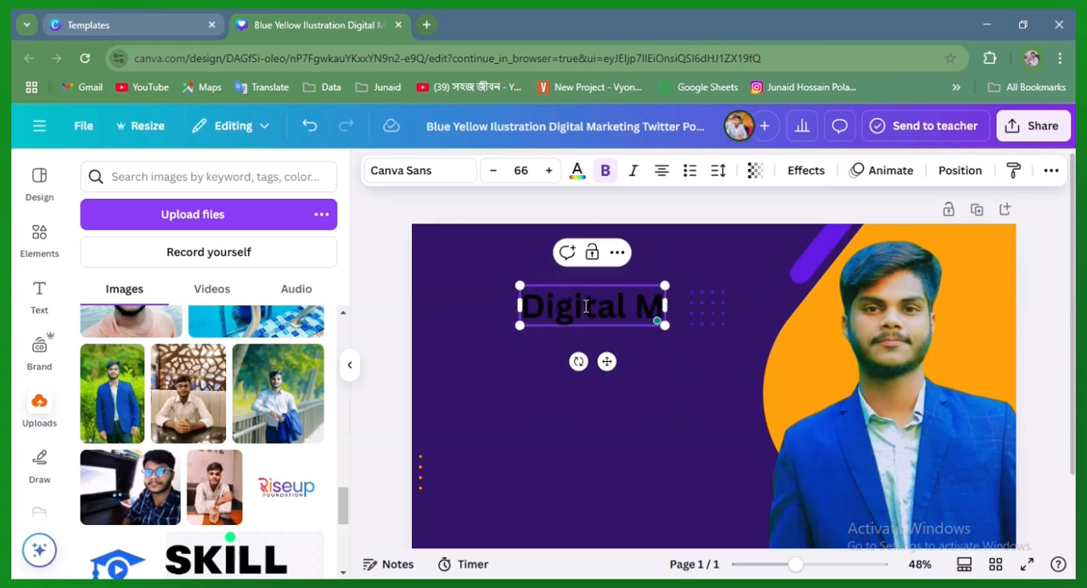
type("ark")
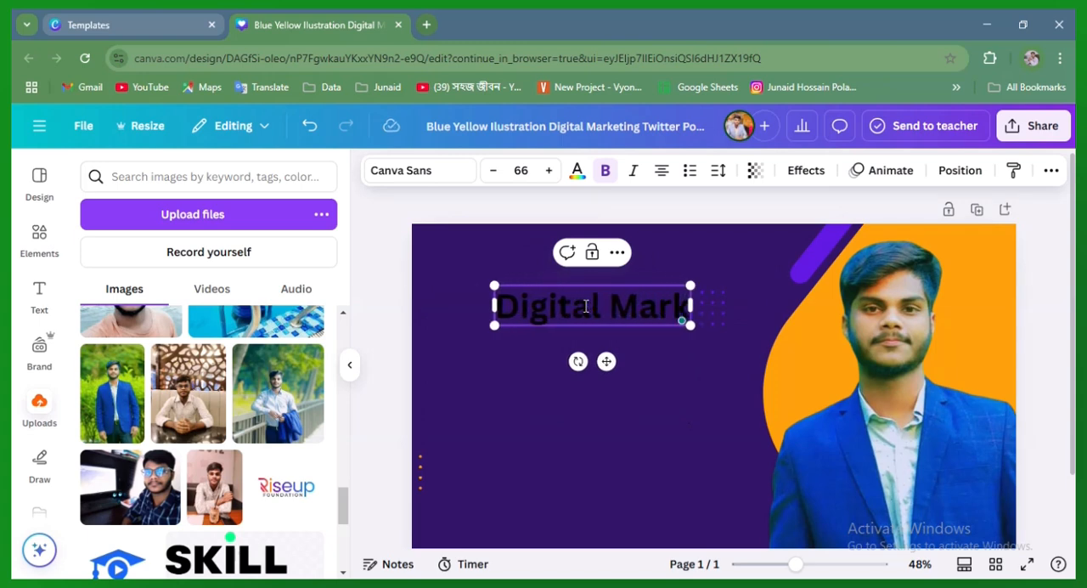
type("eter")
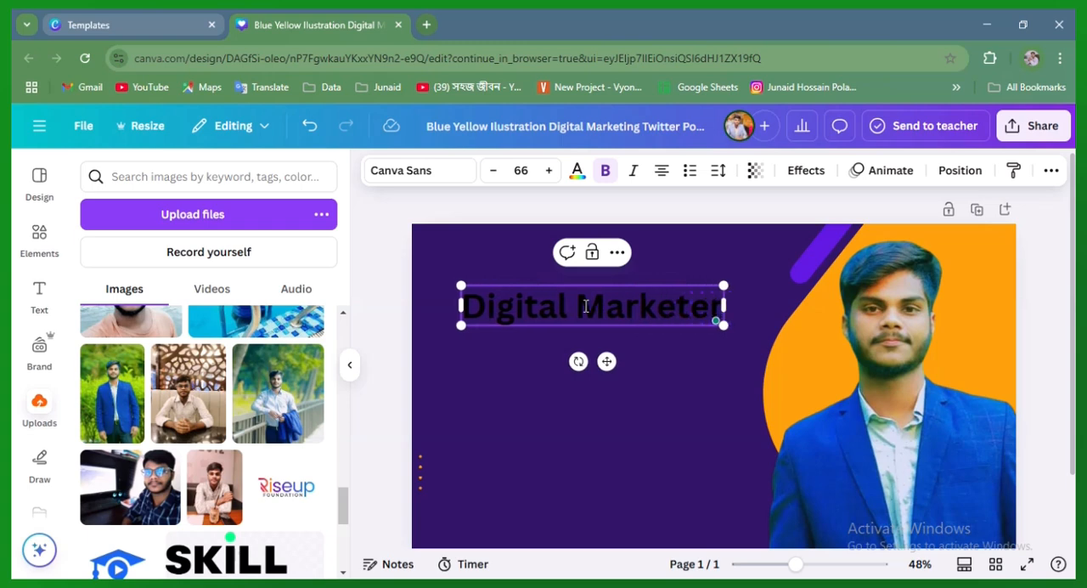
key("Escape")
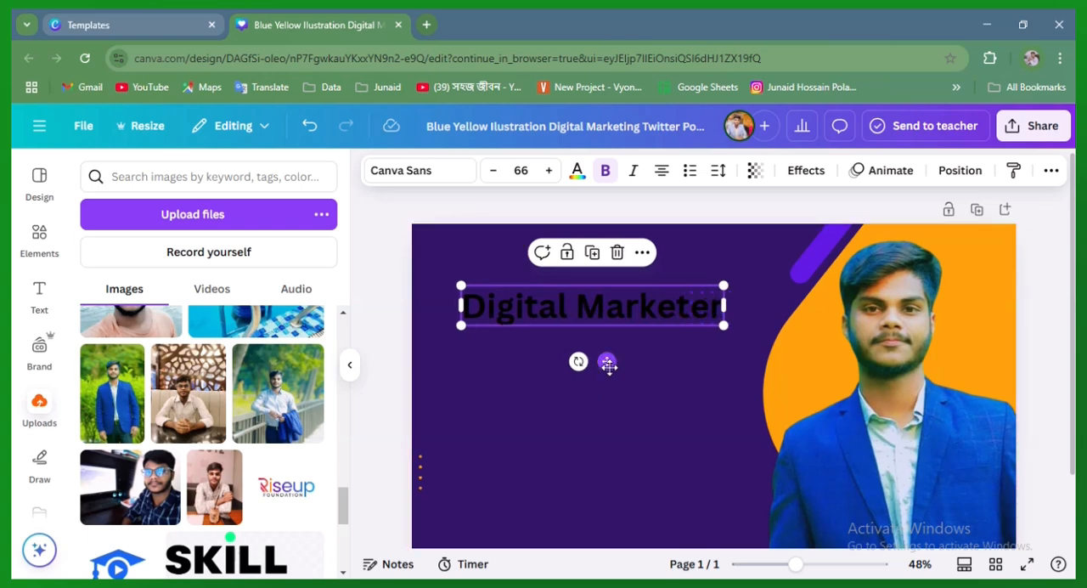
Shift the "Digital Marketer" heading slightly lower on the banner and colour its text white
left_click_drag(608, 365, 610, 402)
left_click(576, 170)
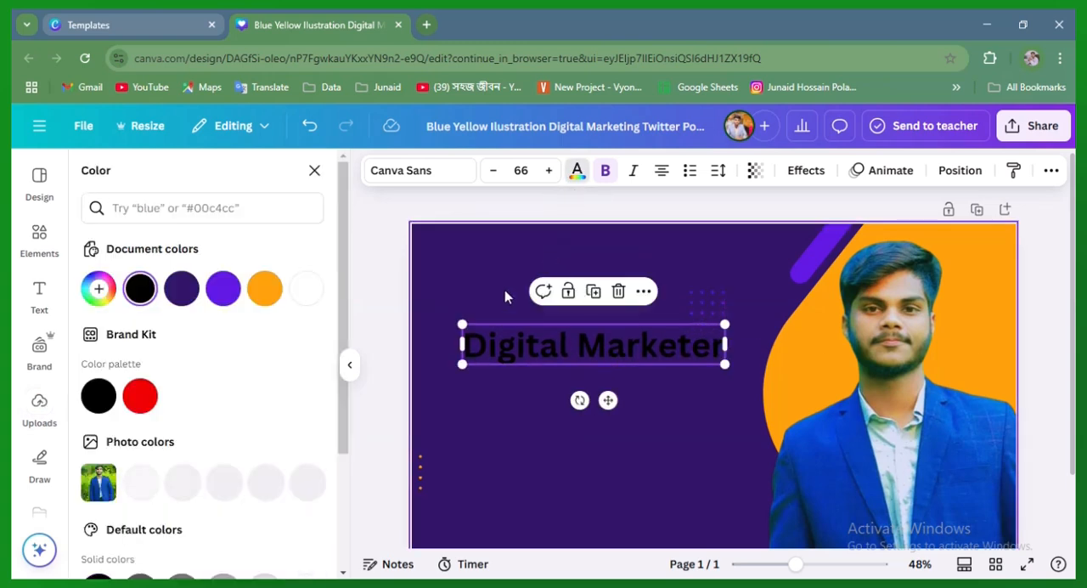
left_click(306, 289)
left_click(553, 461)
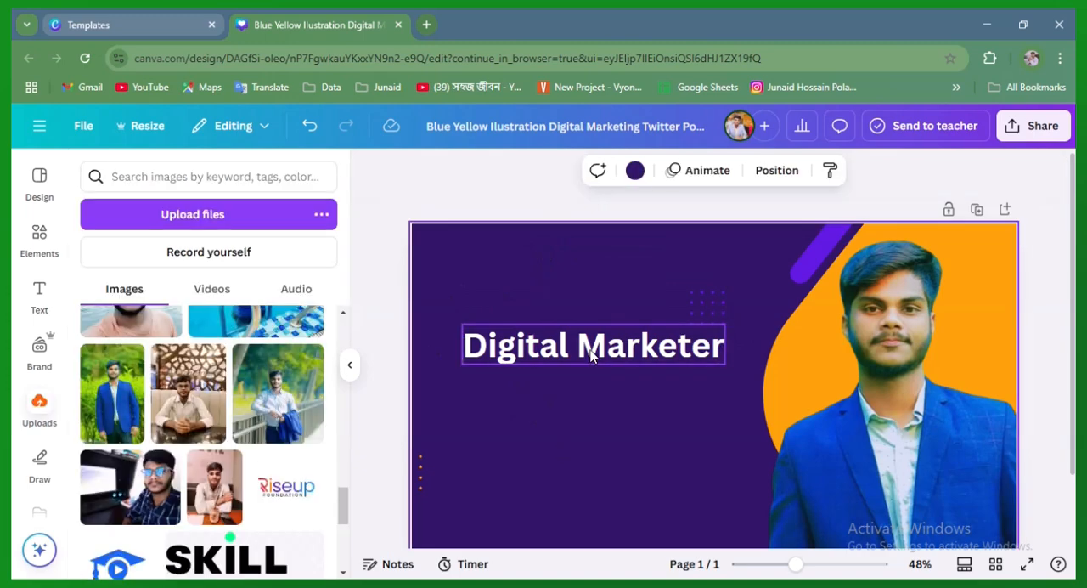
Try the Poppins and Garet fonts on the "Digital Marketer" heading
left_click(592, 355)
left_click(429, 174)
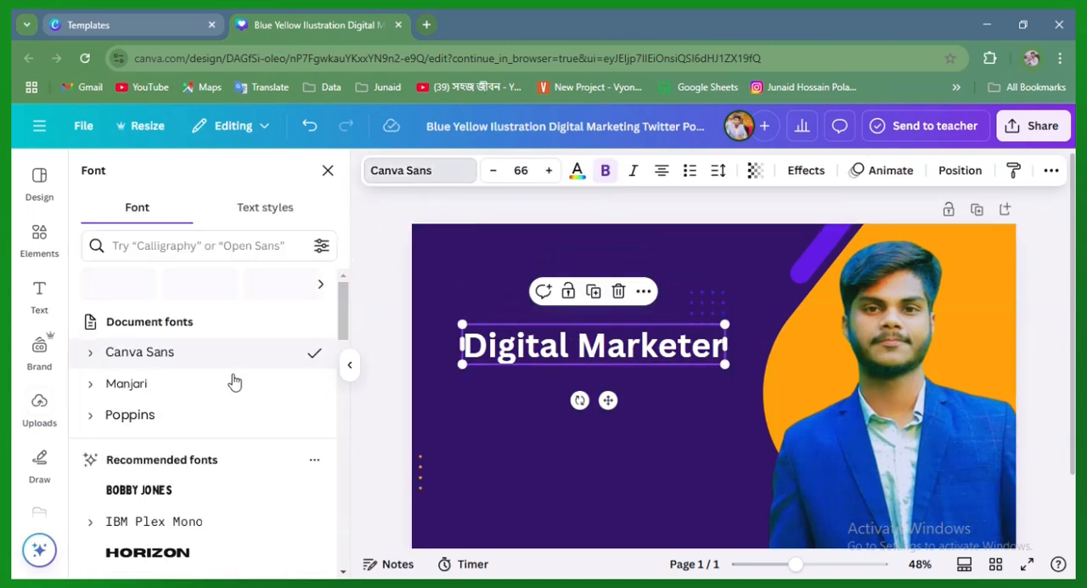
scroll(235, 382, "down", 5)
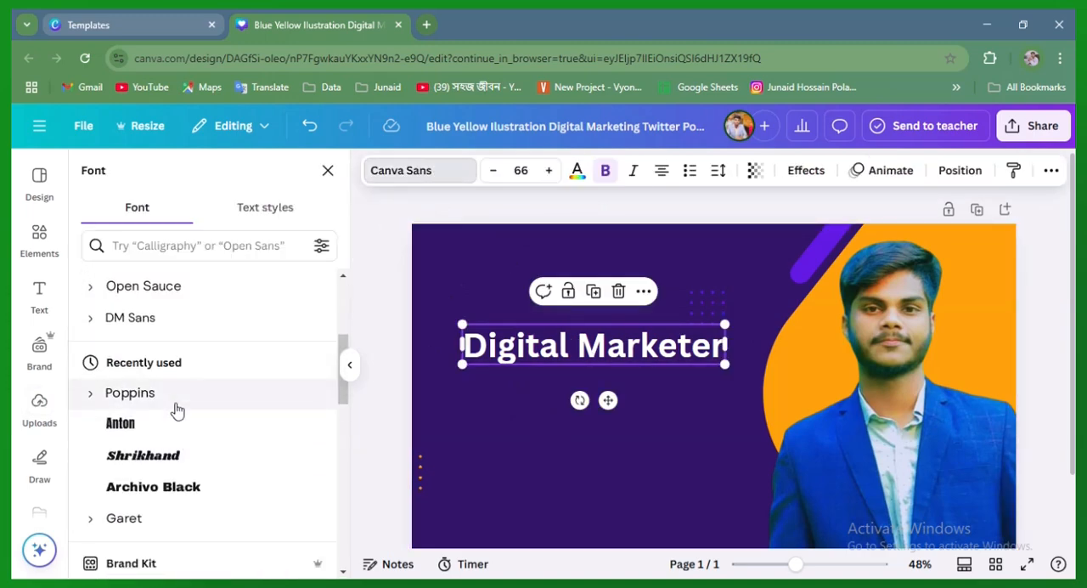
left_click(176, 409)
scroll(176, 411, "down", 3)
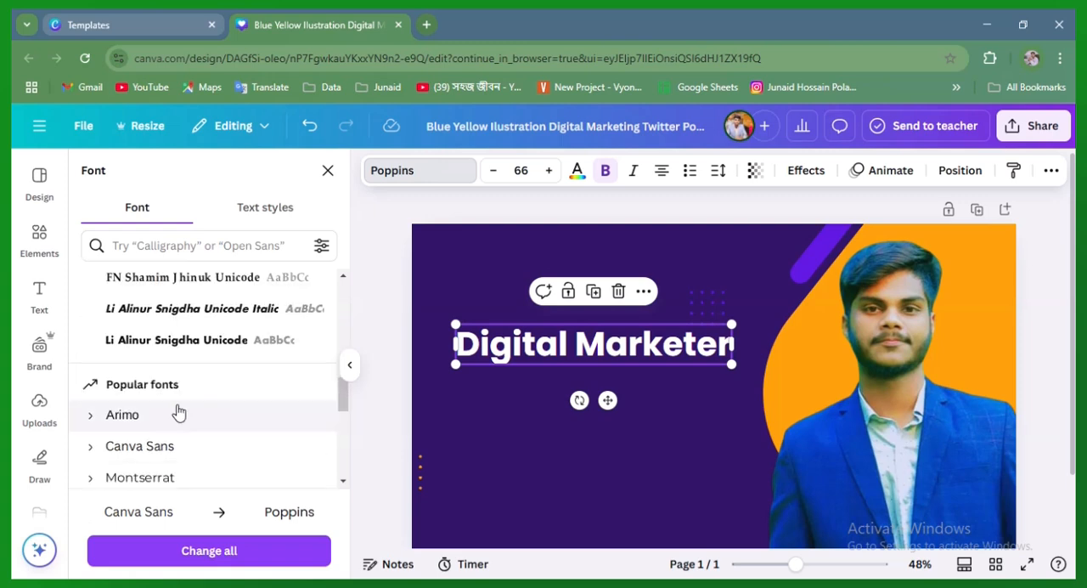
scroll(208, 454, "down", 2)
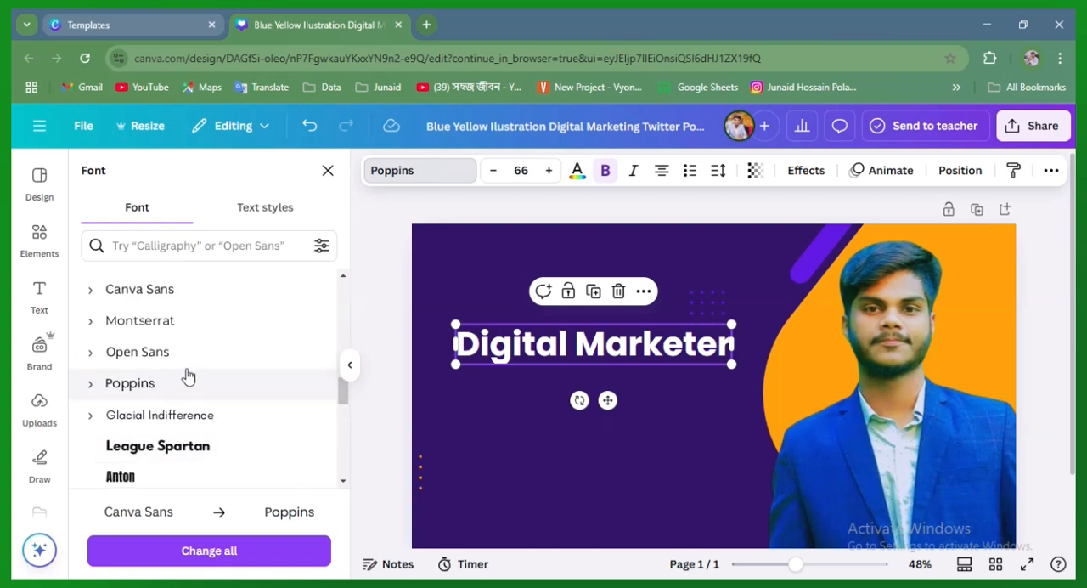
scroll(179, 446, "down", 3)
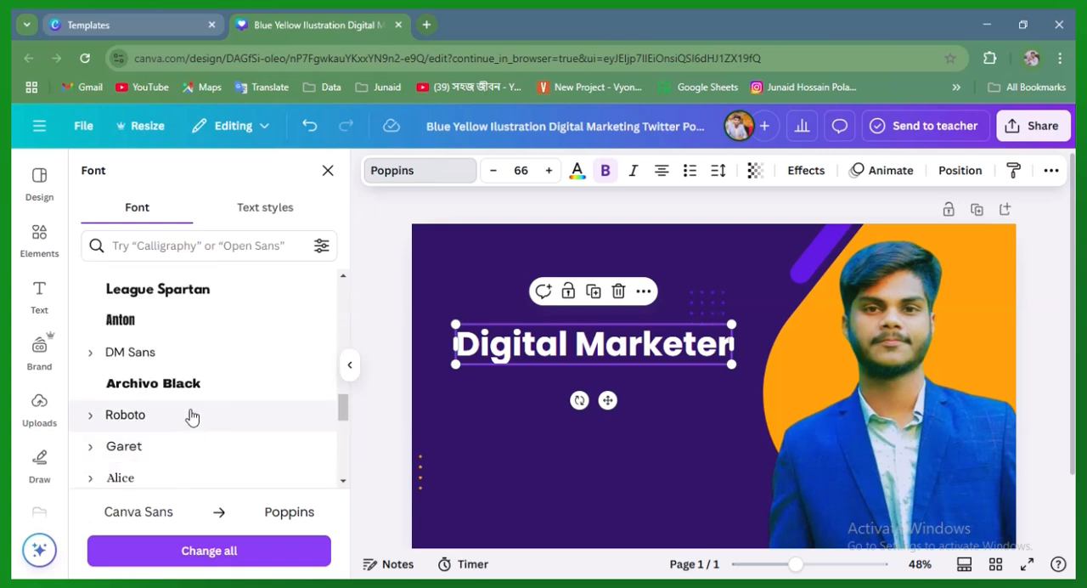
scroll(213, 417, "down", 2)
left_click(189, 383)
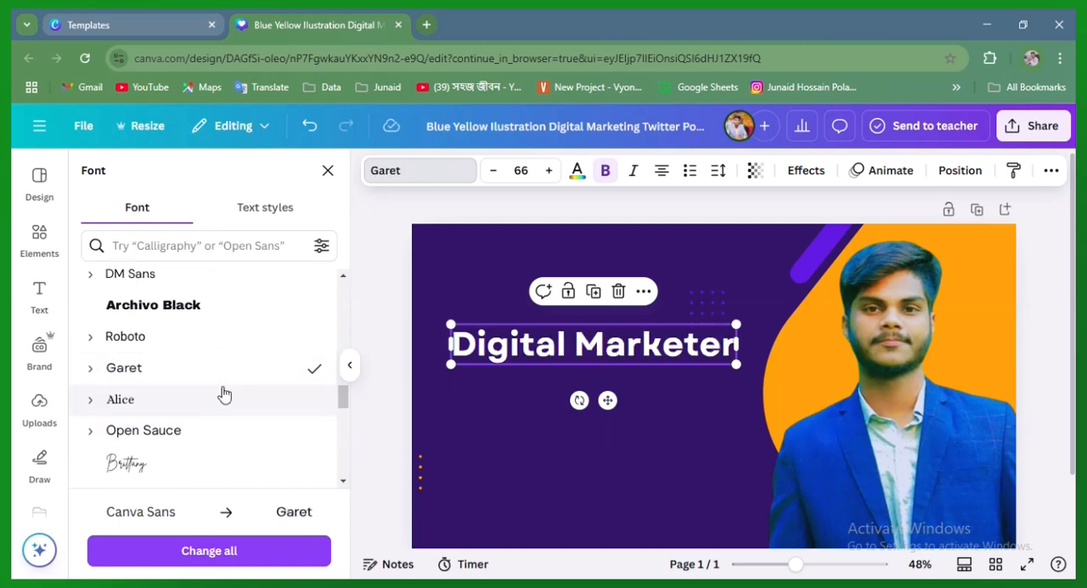
Browse more fonts for the heading, reapply Garet, and return the text to Canva Sans
scroll(213, 383, "down", 1)
scroll(192, 433, "down", 2)
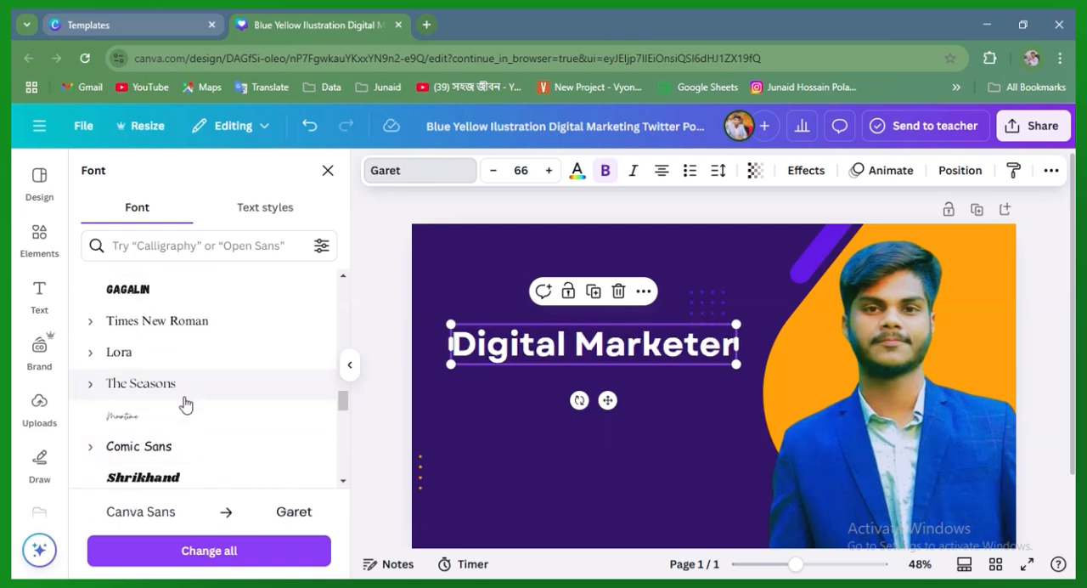
scroll(182, 400, "down", 4)
scroll(188, 405, "down", 3)
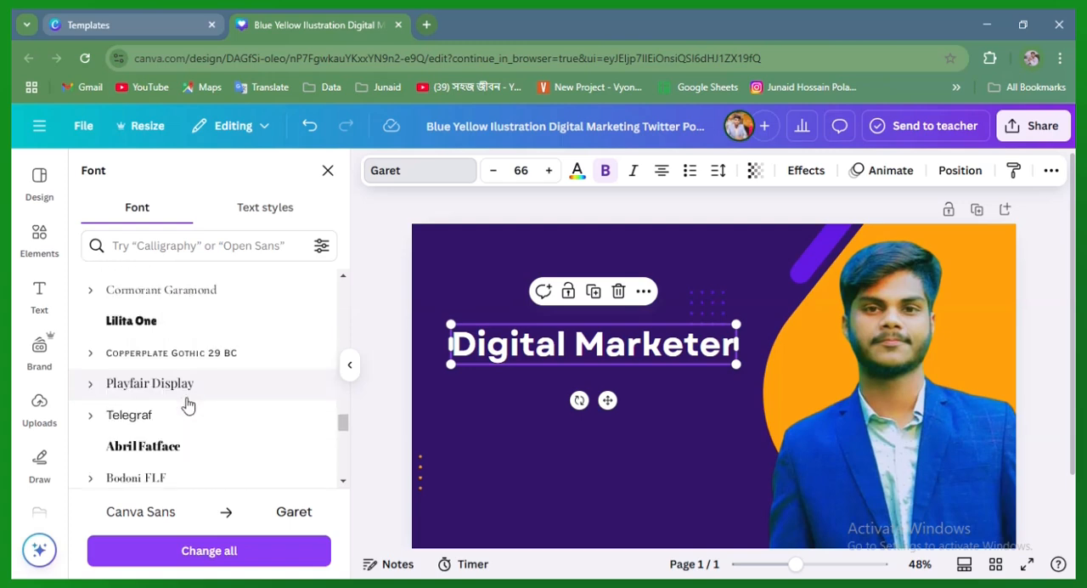
scroll(244, 429, "up", 10)
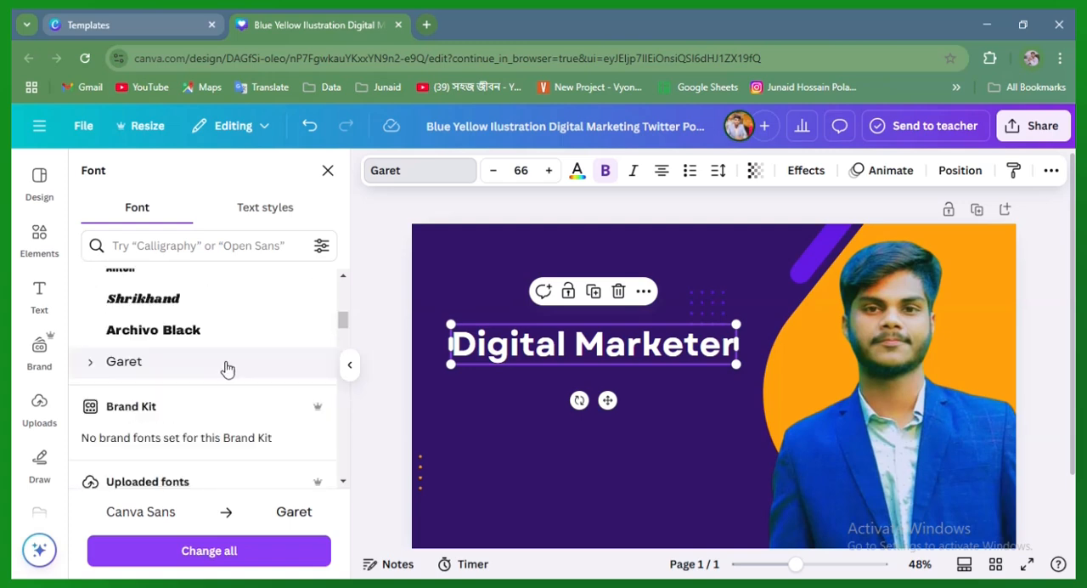
scroll(215, 386, "up", 2)
scroll(204, 378, "down", 2)
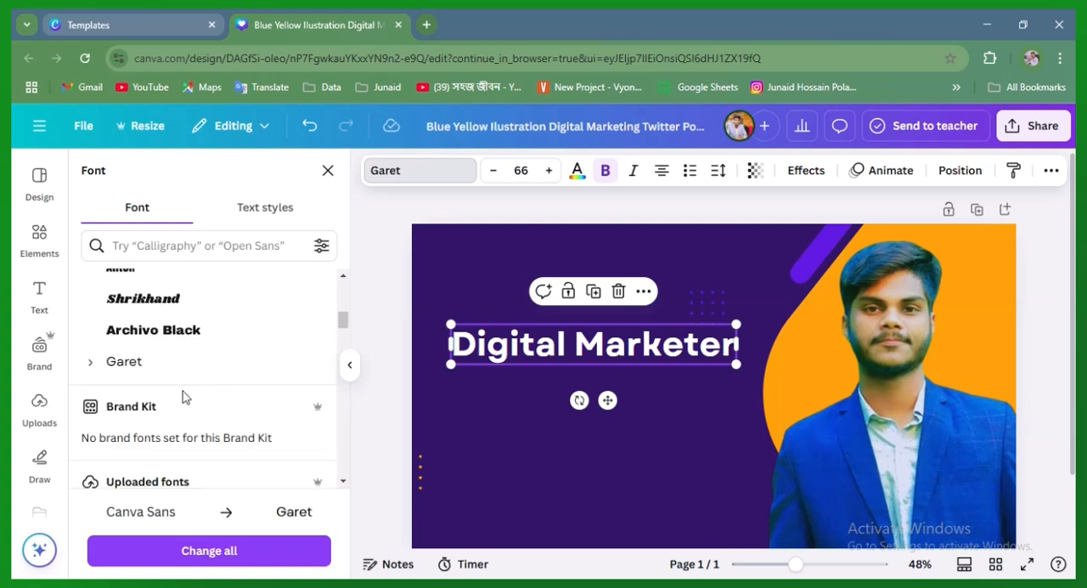
left_click(172, 365)
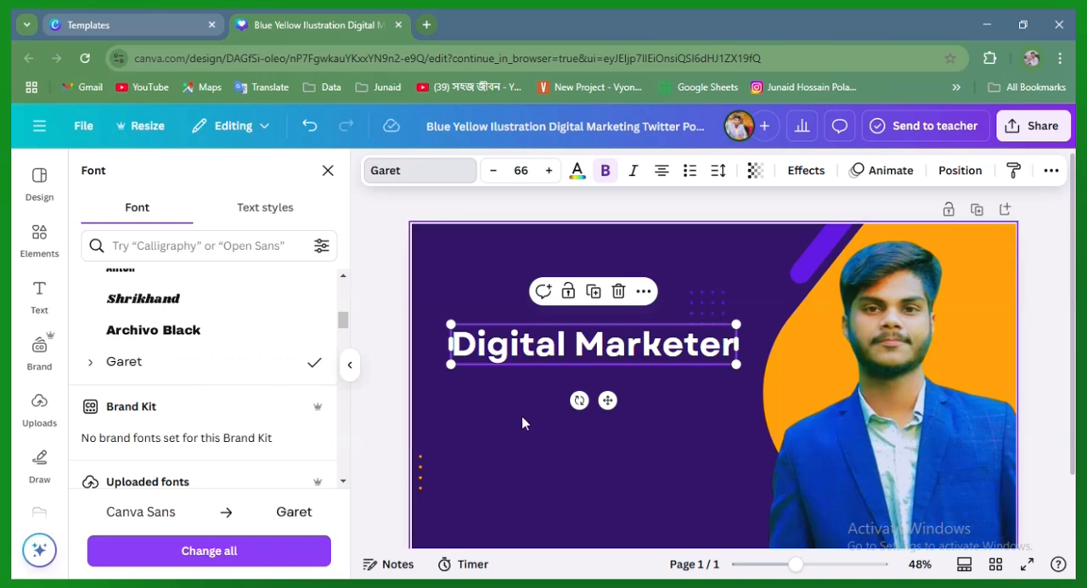
scroll(182, 368, "up", 5)
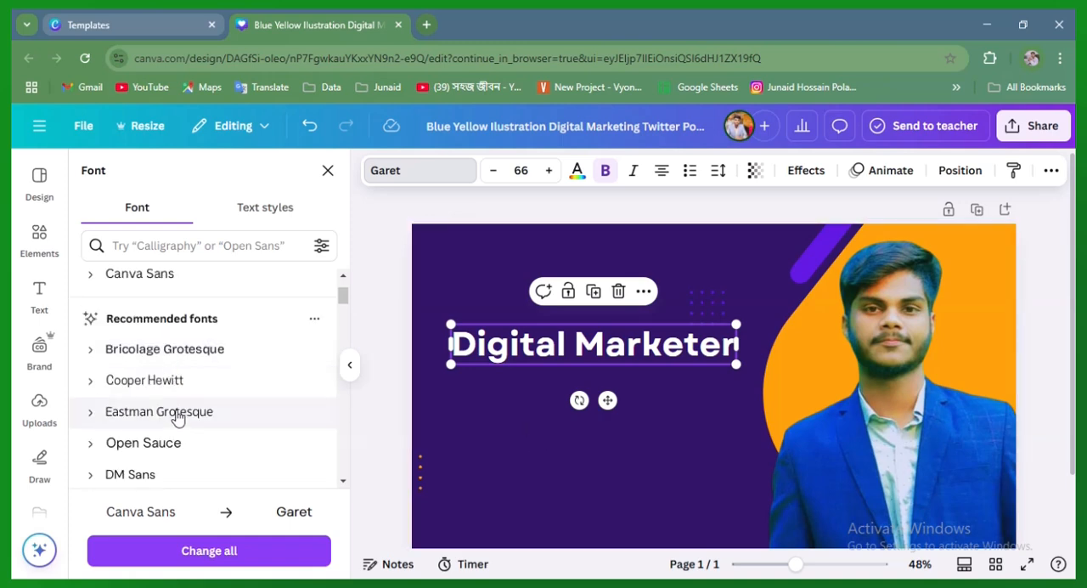
scroll(179, 418, "up", 1)
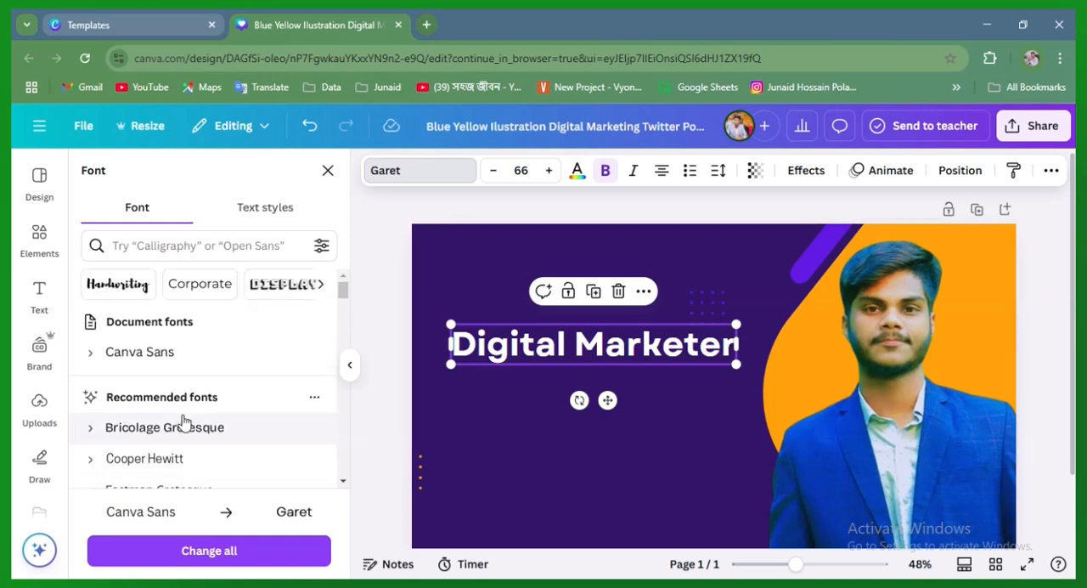
left_click(199, 370)
Set the "Digital Marketer" heading's font to Open Sans from the popular fonts
scroll(209, 408, "down", 8)
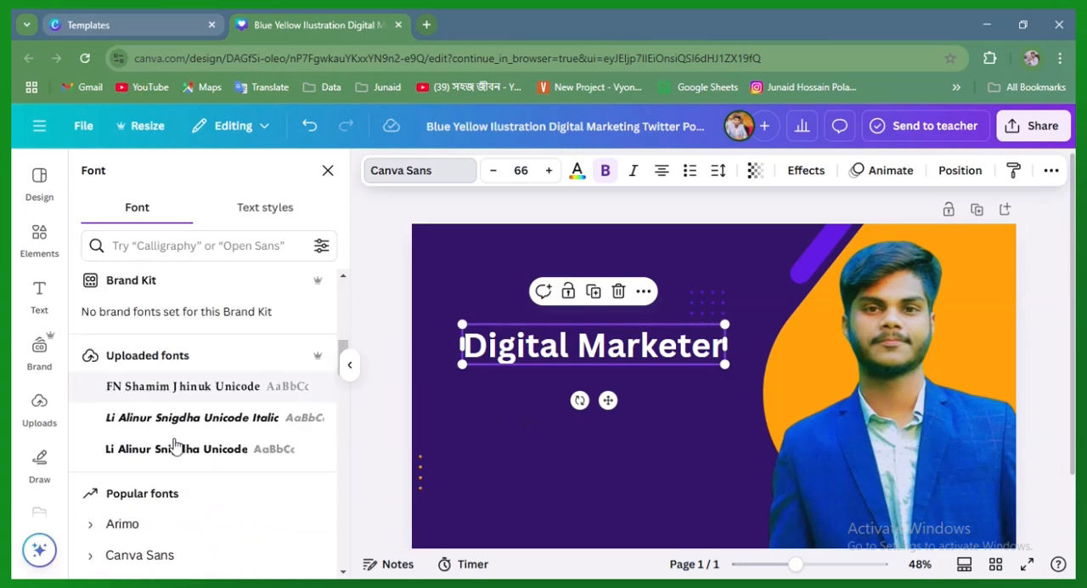
scroll(219, 440, "down", 2)
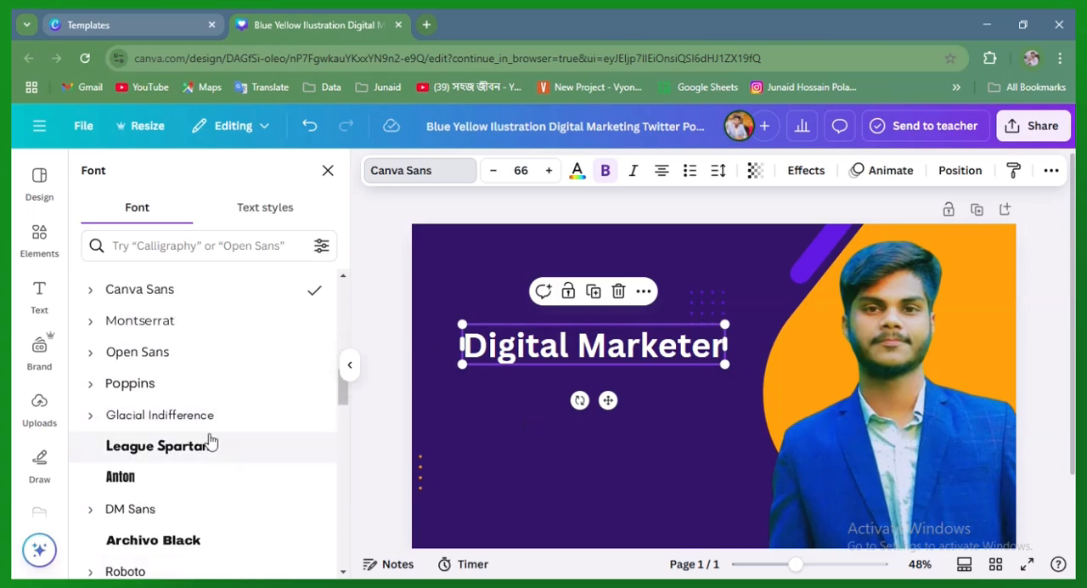
left_click(175, 355)
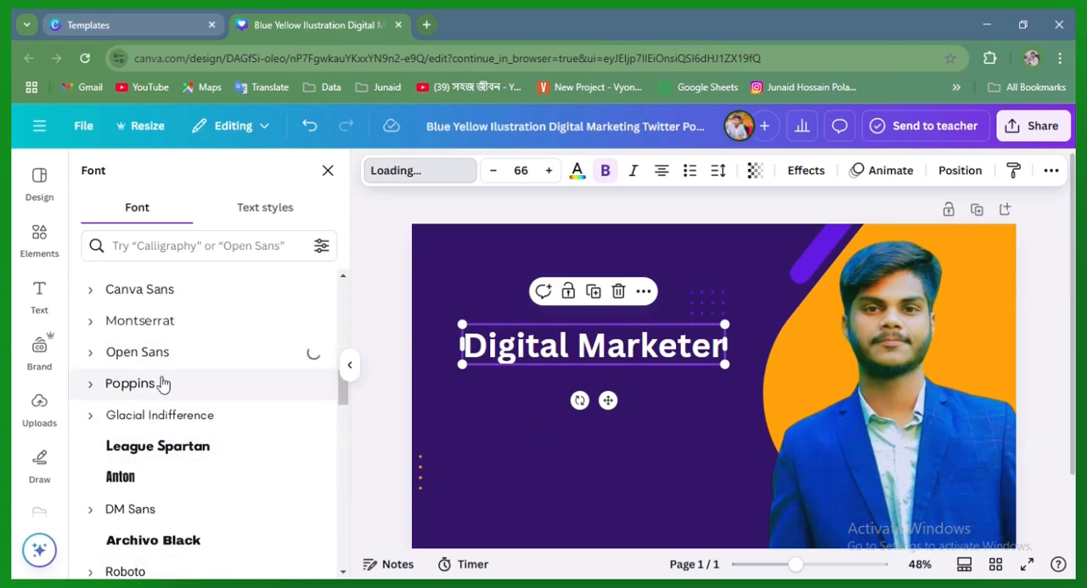
scroll(209, 408, "down", 4)
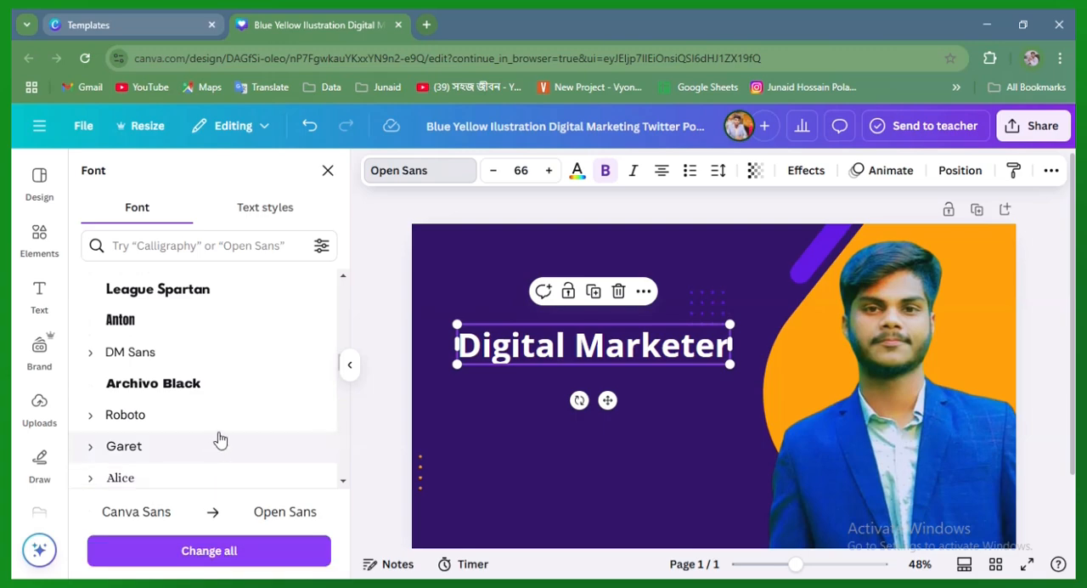
scroll(204, 427, "down", 2)
left_click(620, 443)
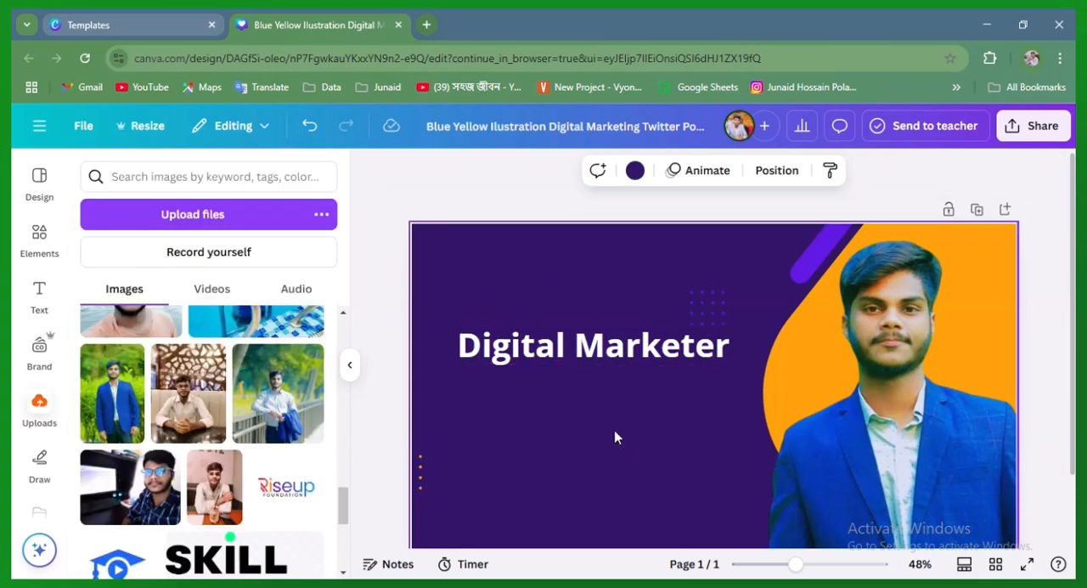
Enlarge the "Digital Marketer" heading to a font size of about 72.3
left_click(703, 362)
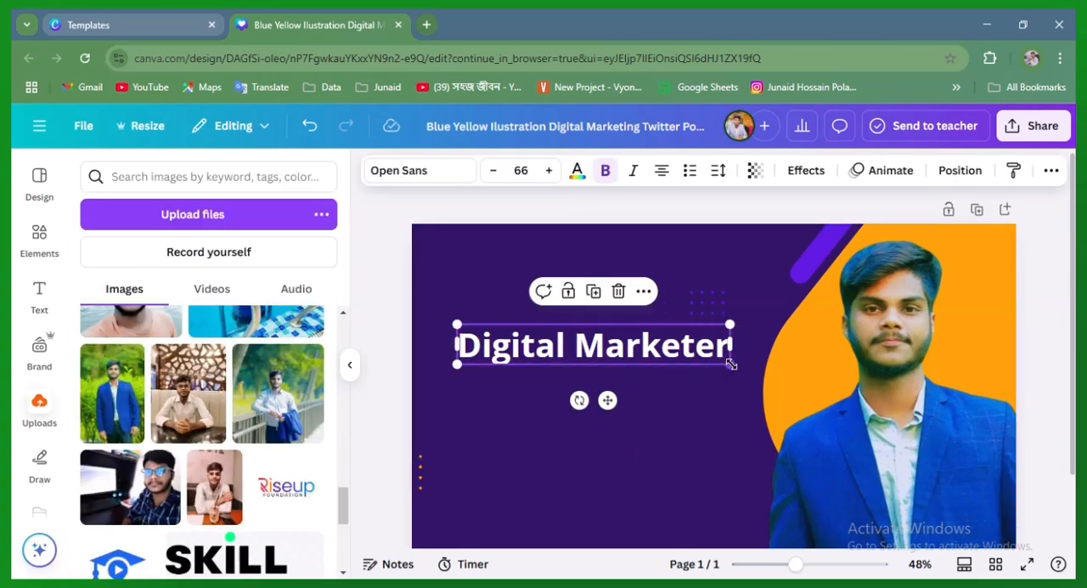
left_click_drag(730, 363, 740, 401)
left_click(548, 170)
left_click(549, 170)
left_click(549, 170)
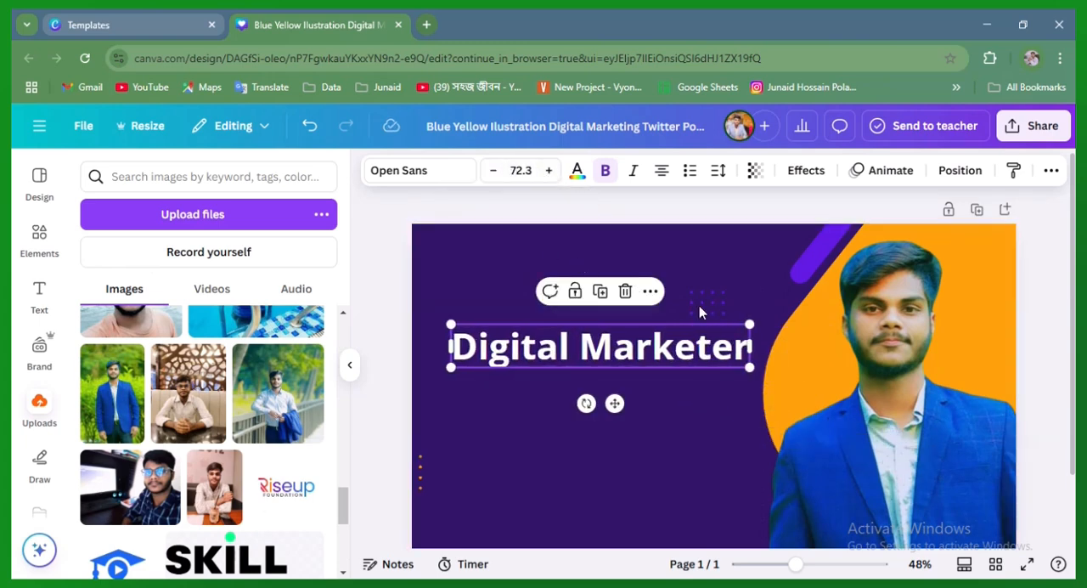
Enlarge the "Digital Marketer" heading to a font size of about 75.5 and move it higher on the banner
left_click_drag(744, 363, 762, 383)
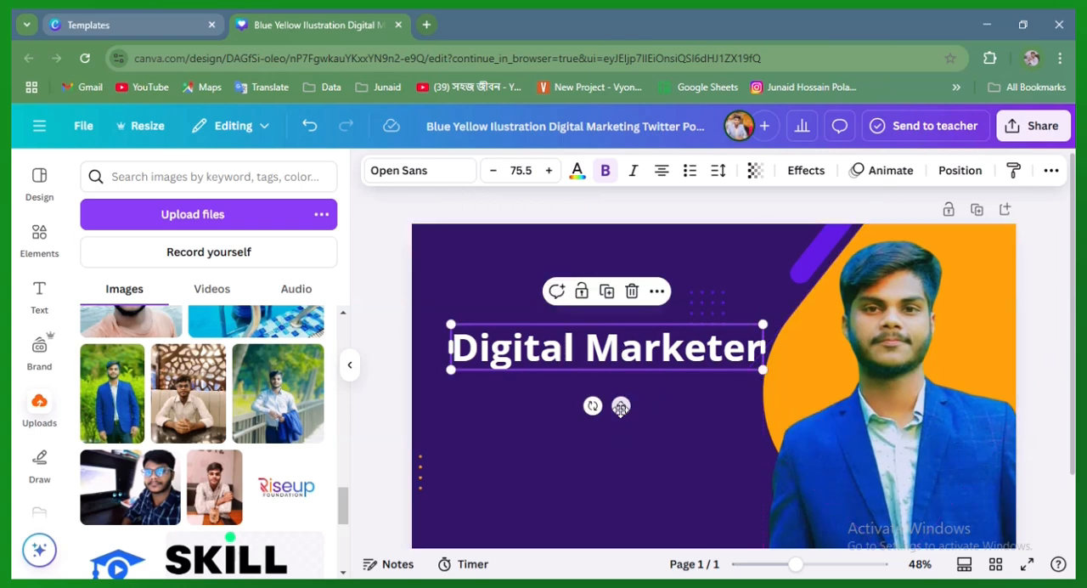
left_click_drag(615, 404, 617, 361)
left_click(662, 352)
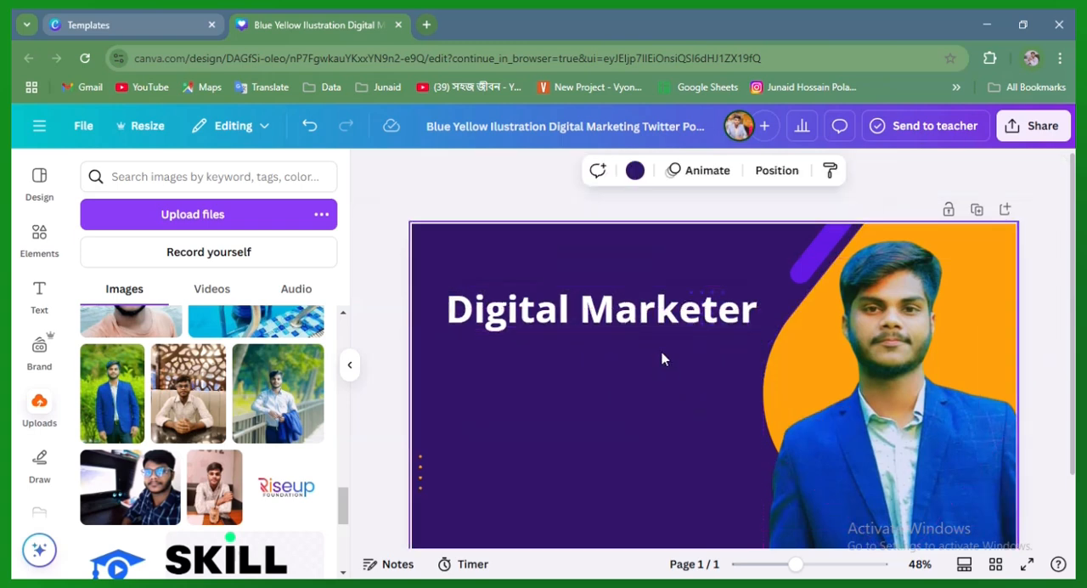
left_click(664, 318)
left_click(682, 400)
Duplicate the "Digital Marketer" heading and place the copy directly below the original
left_click(665, 316)
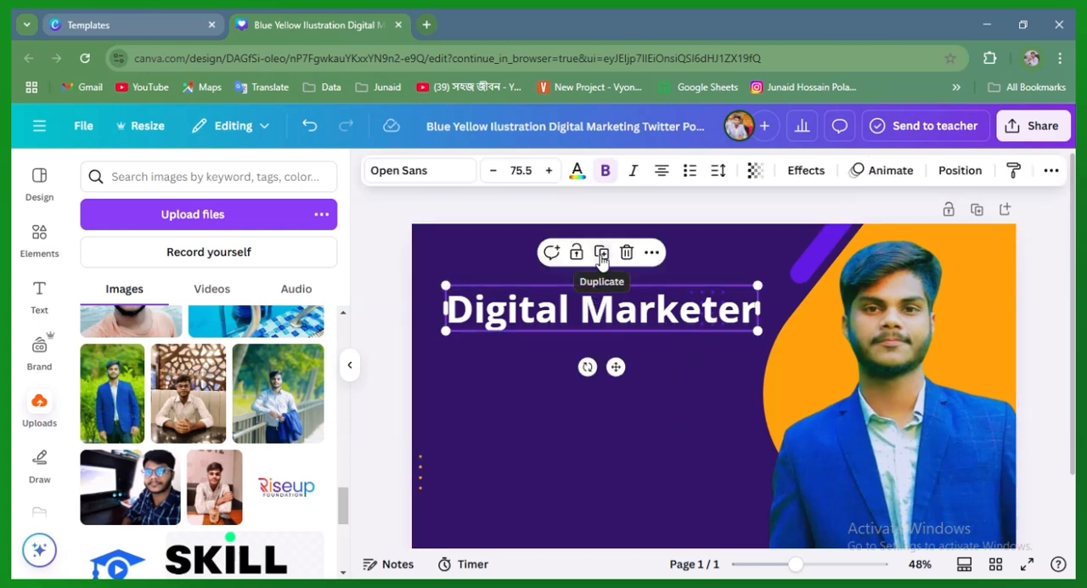
left_click(505, 378)
left_click(578, 321)
left_click(601, 254)
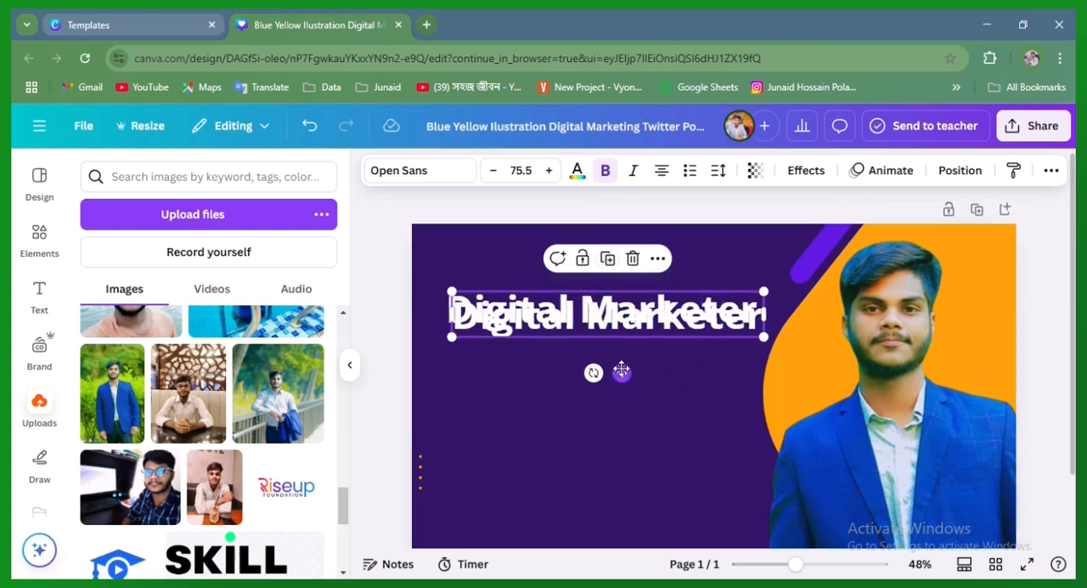
left_click_drag(615, 367, 615, 421)
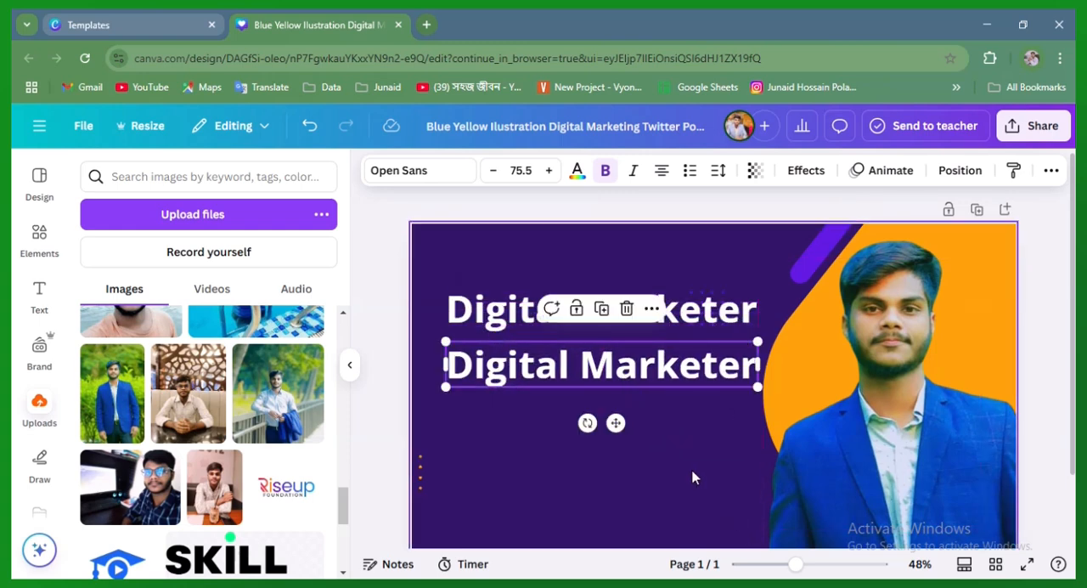
Clear all the text from the duplicated heading and leave its text box empty
left_click(646, 404)
left_click(638, 371)
double_click(639, 372)
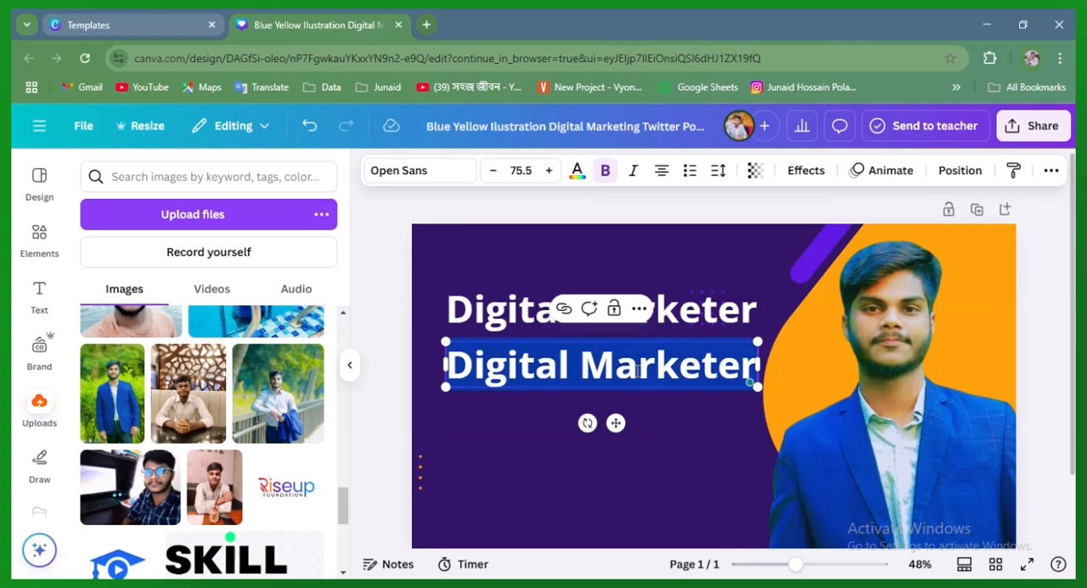
left_click(685, 473)
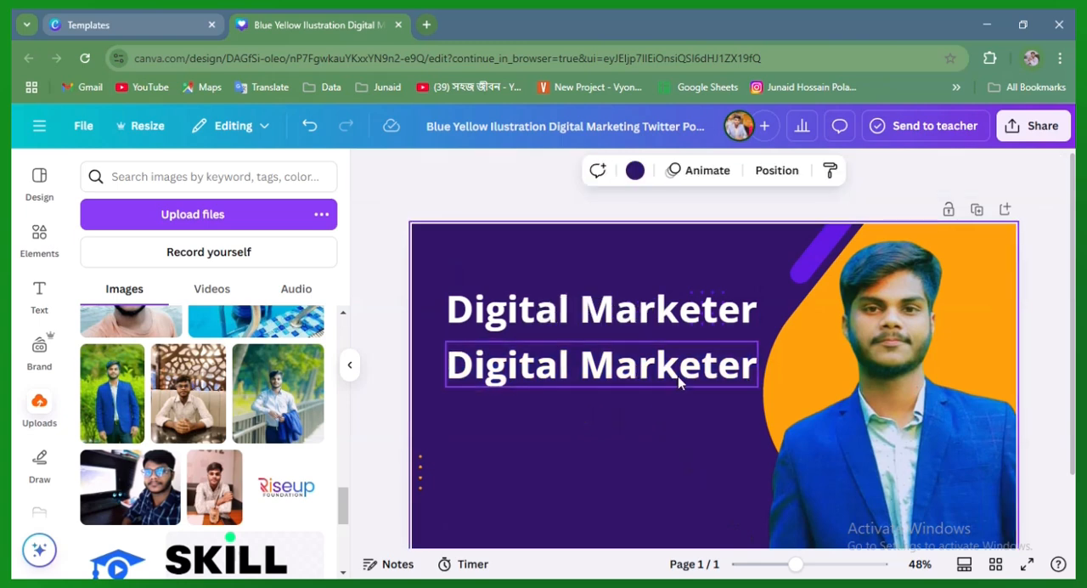
double_click(678, 376)
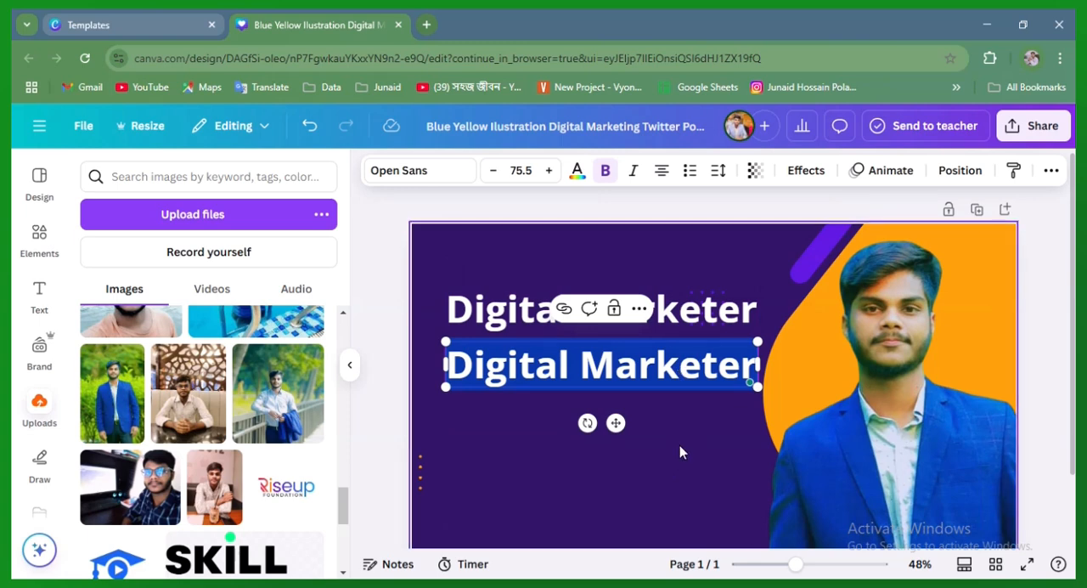
key("BackSpace")
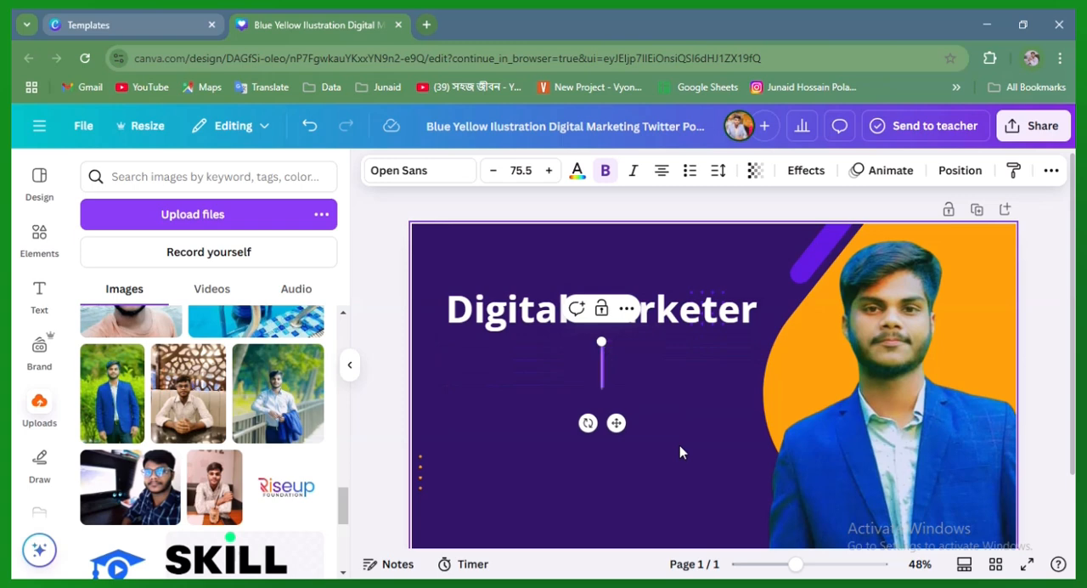
left_click(639, 421)
Make a new copy of the "Digital Marketer" heading and position it below, slightly left of the original
left_click(616, 316)
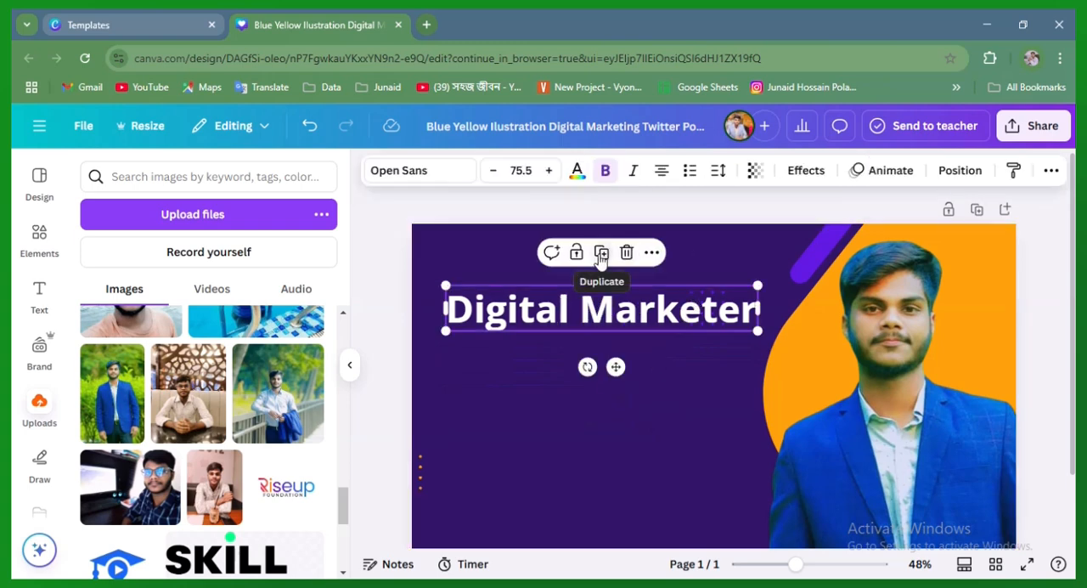
left_click(601, 254)
left_click_drag(620, 372, 605, 429)
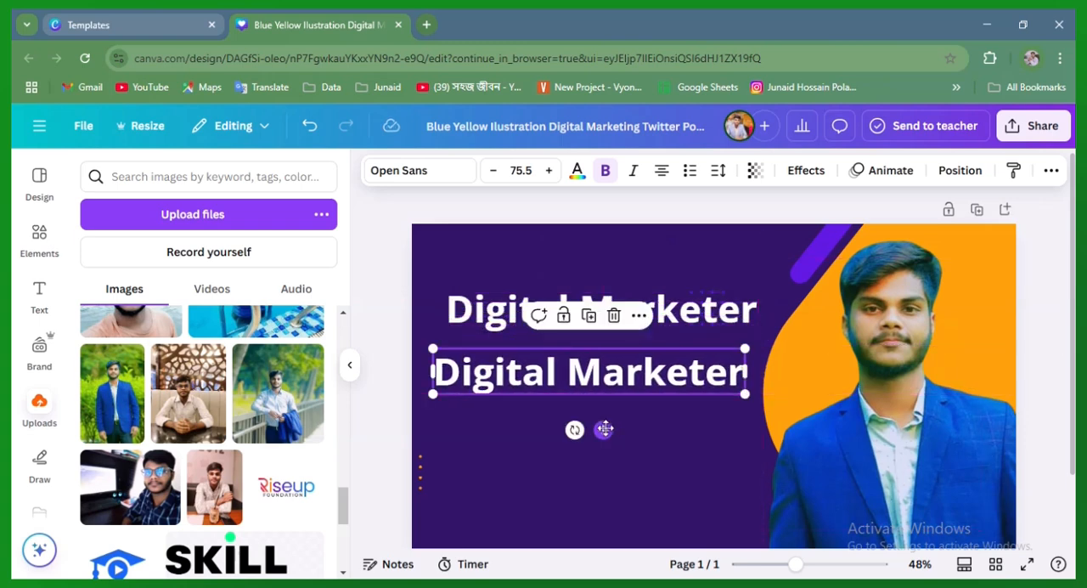
type("c")
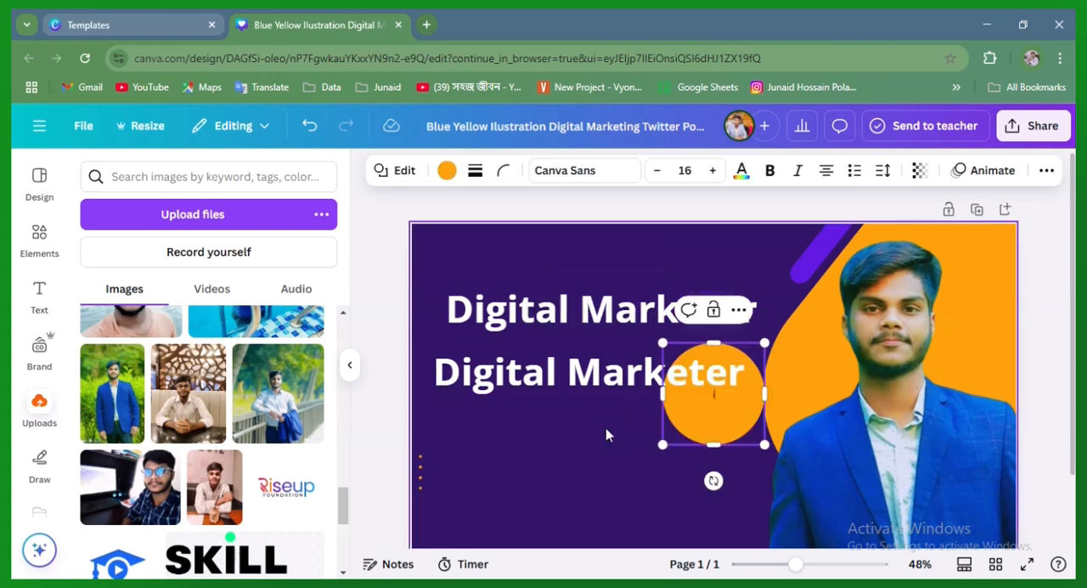
type("ialist")
left_click(571, 433)
left_click_drag(730, 399, 777, 393)
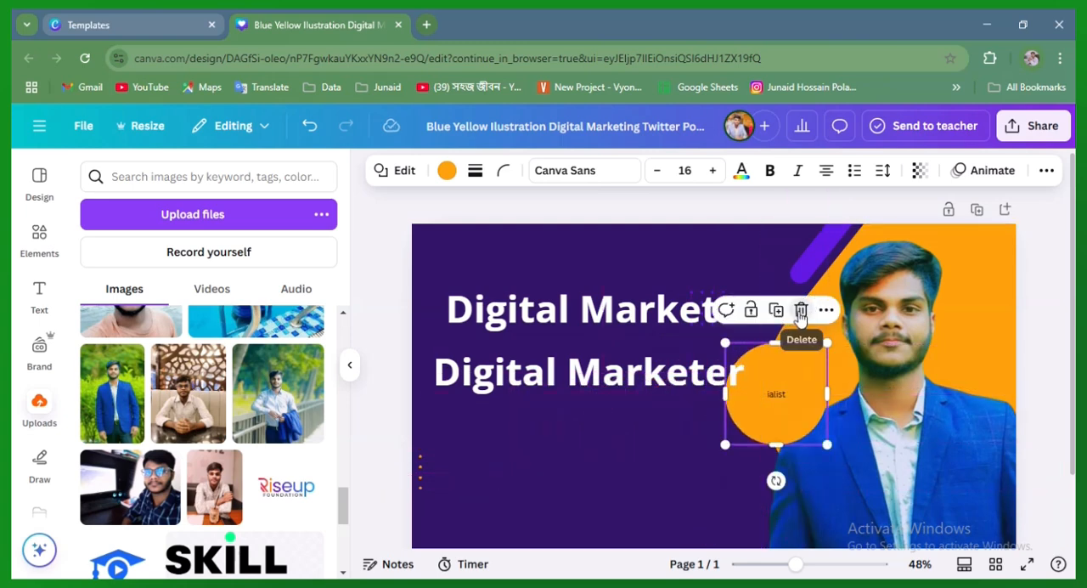
left_click(801, 311)
Replace the text of the lower "Digital Marketer" copy with "Specialist"
left_click(618, 374)
left_click(620, 372)
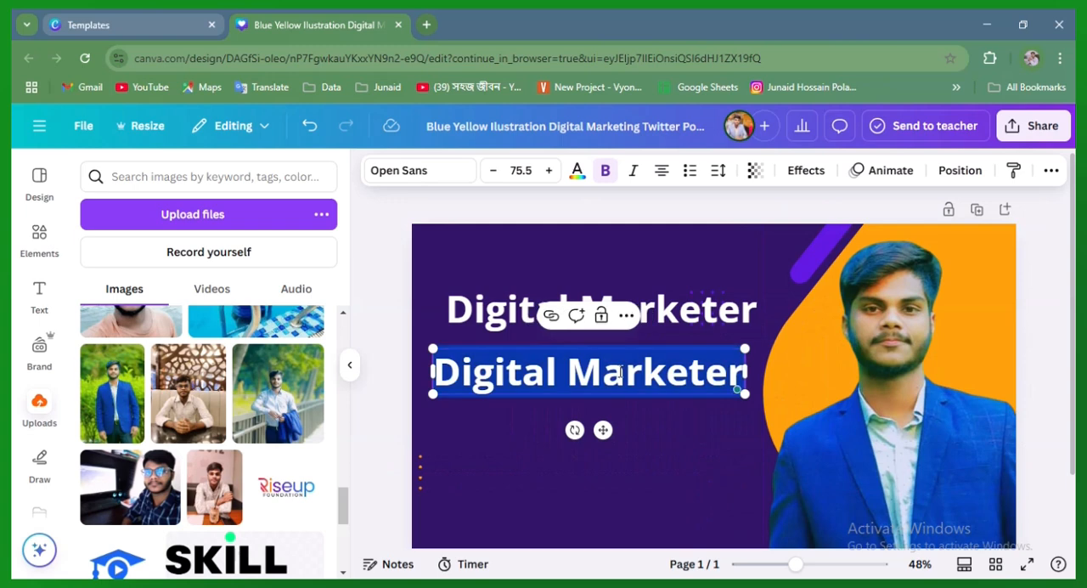
type("Spe")
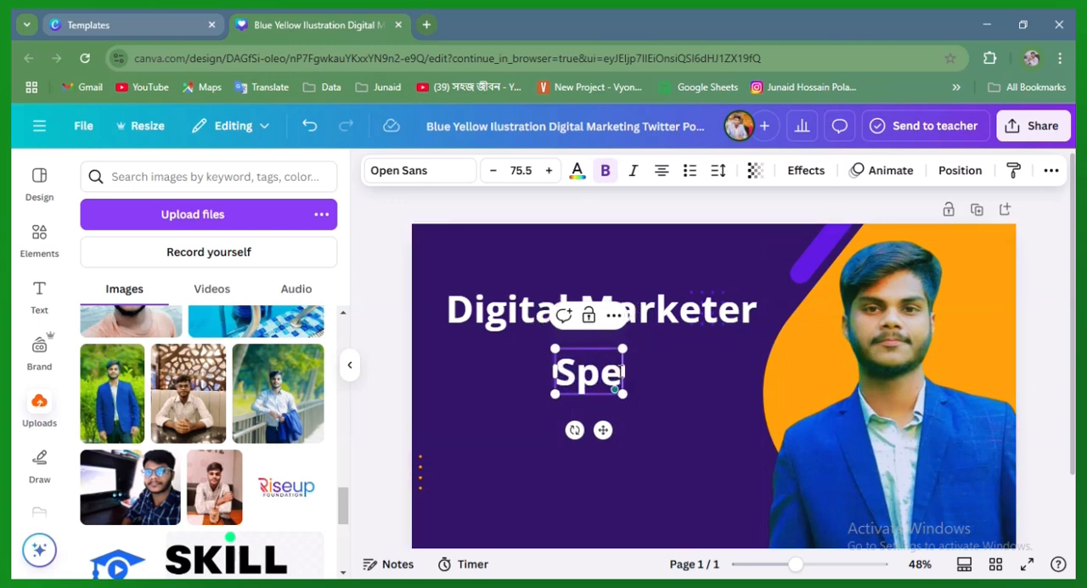
type("cial")
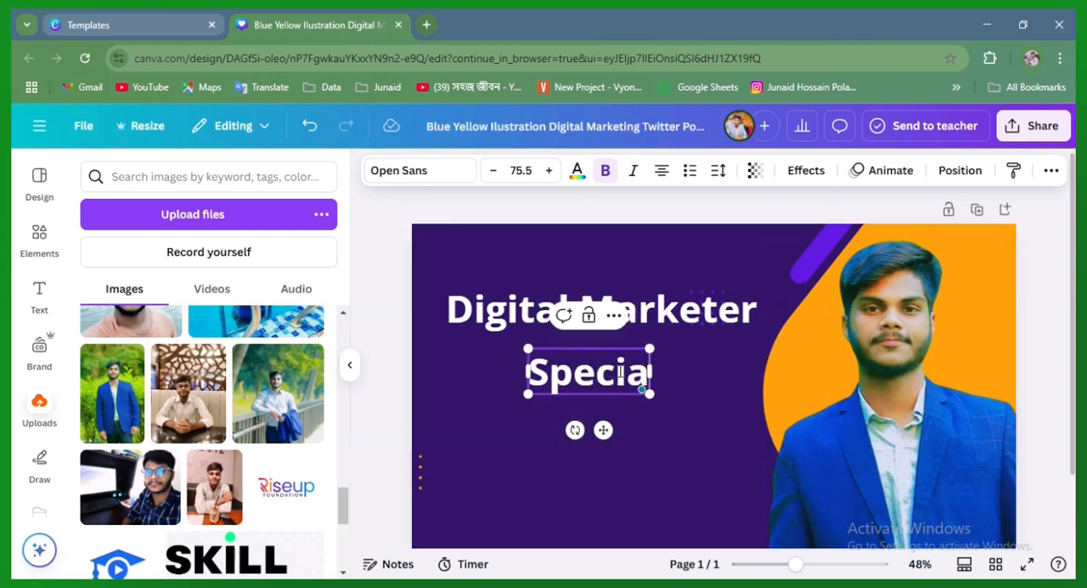
type("ist")
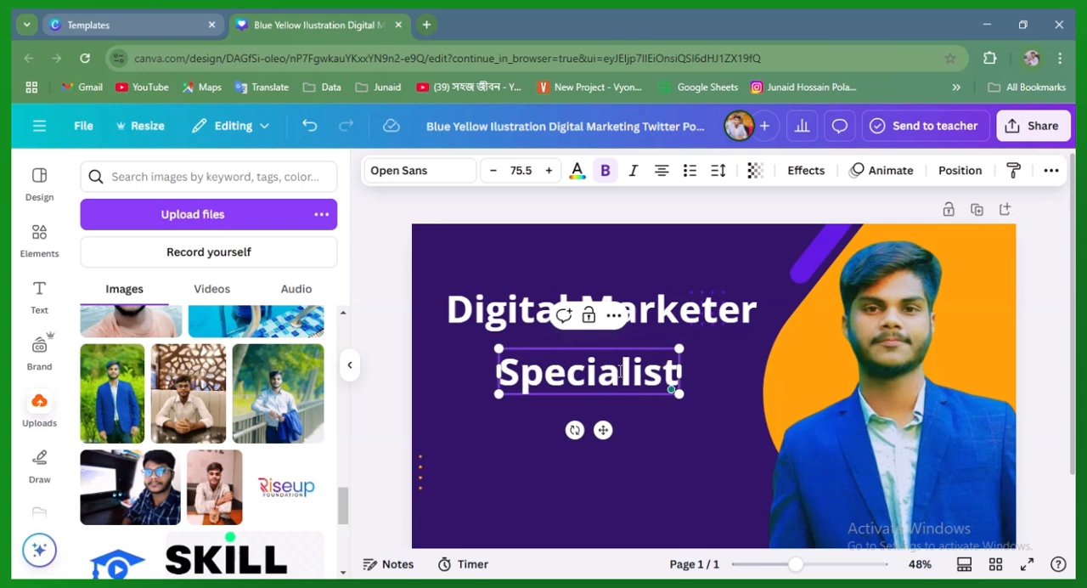
left_click(675, 439)
Shift the "Specialist" text slightly left and enlarge it to a font size of about 95.7
left_click(595, 382)
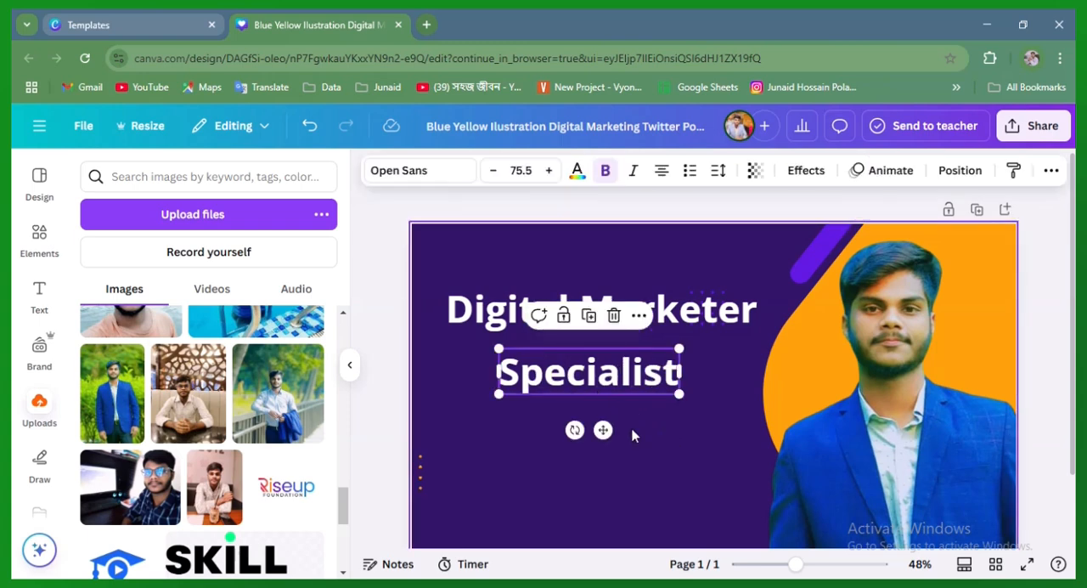
mouse_move(603, 430)
left_mouse_down()
mouse_move(617, 440)
mouse_move(597, 432)
left_mouse_up()
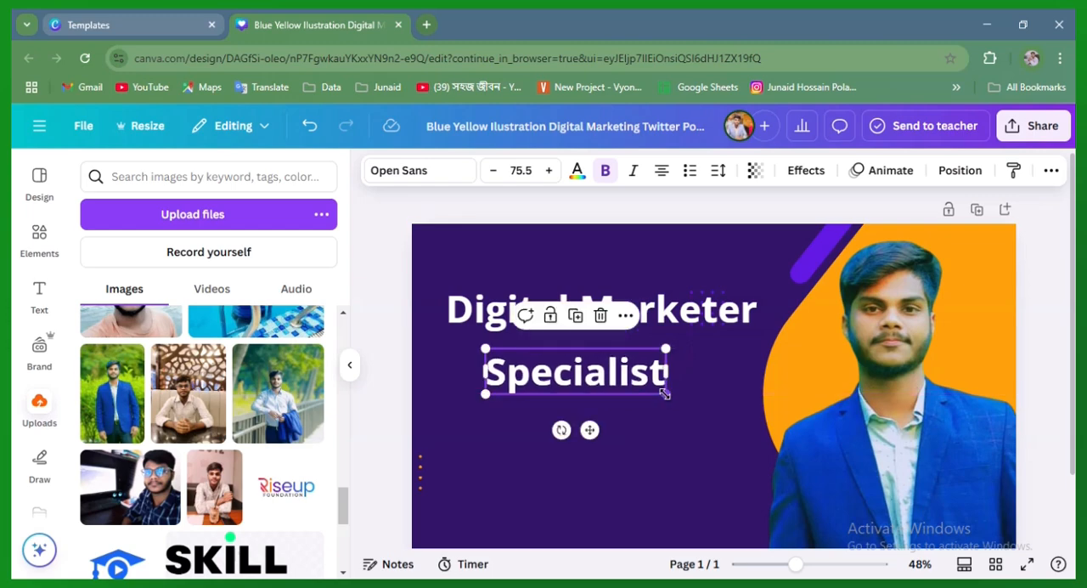
left_click_drag(667, 394, 699, 432)
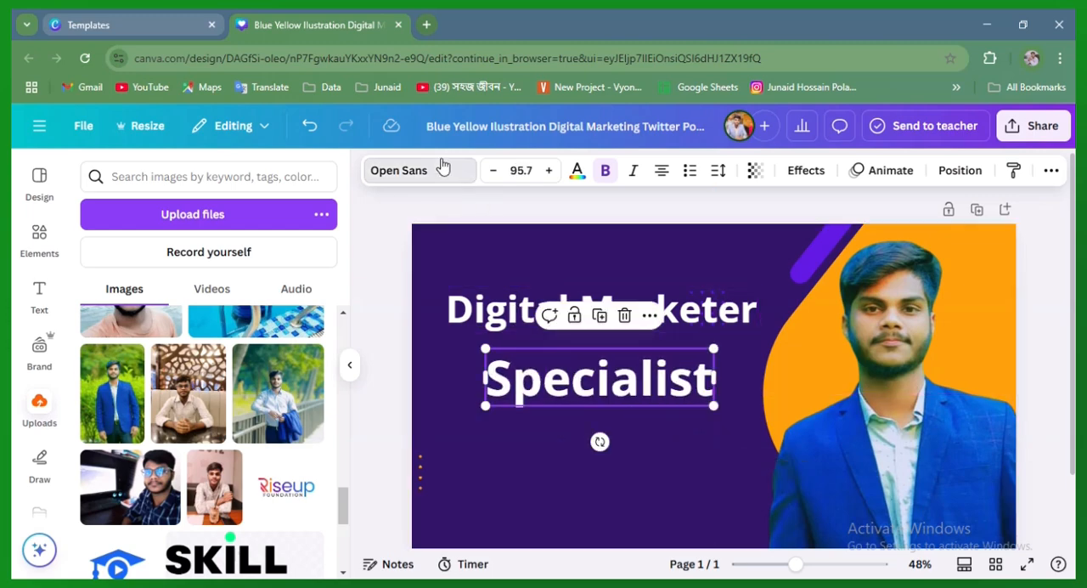
Try the Hangyaboly and Belleza fonts on the "Specialist" text
left_click(417, 171)
scroll(196, 408, "down", 5)
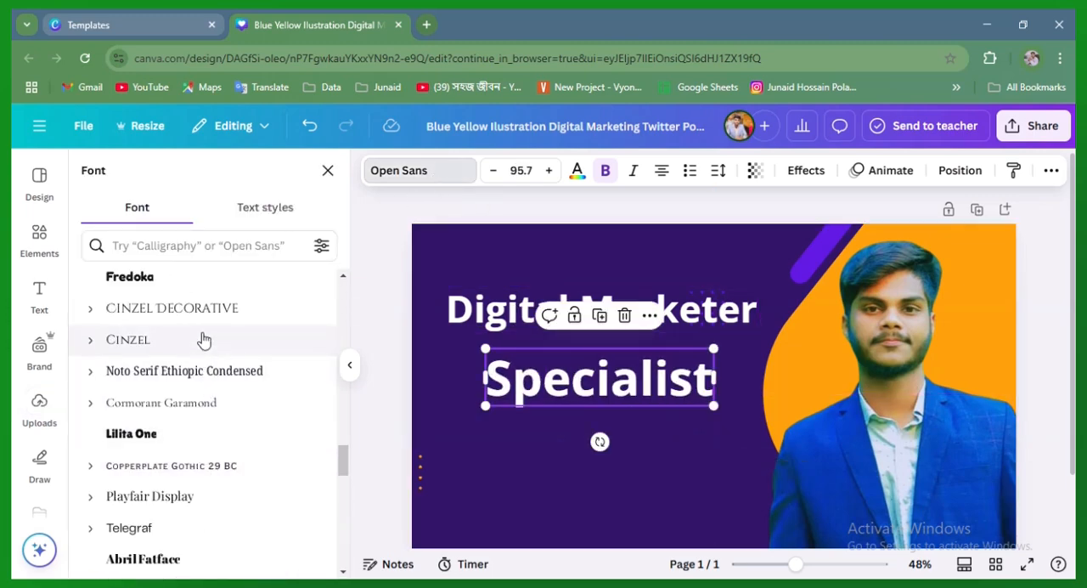
scroll(208, 407, "down", 5)
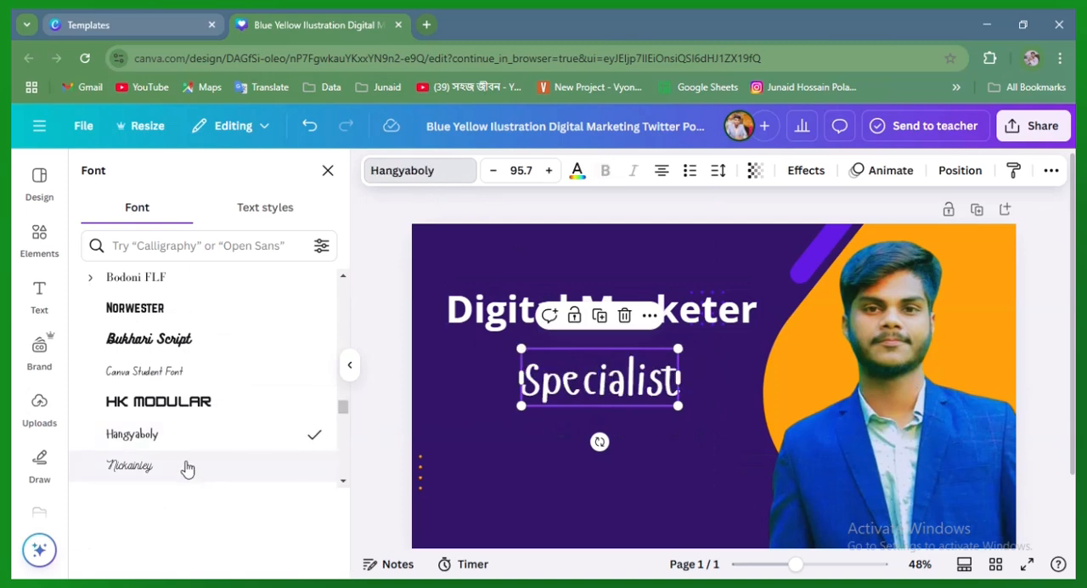
scroll(203, 456, "up", 5)
scroll(181, 427, "down", 10)
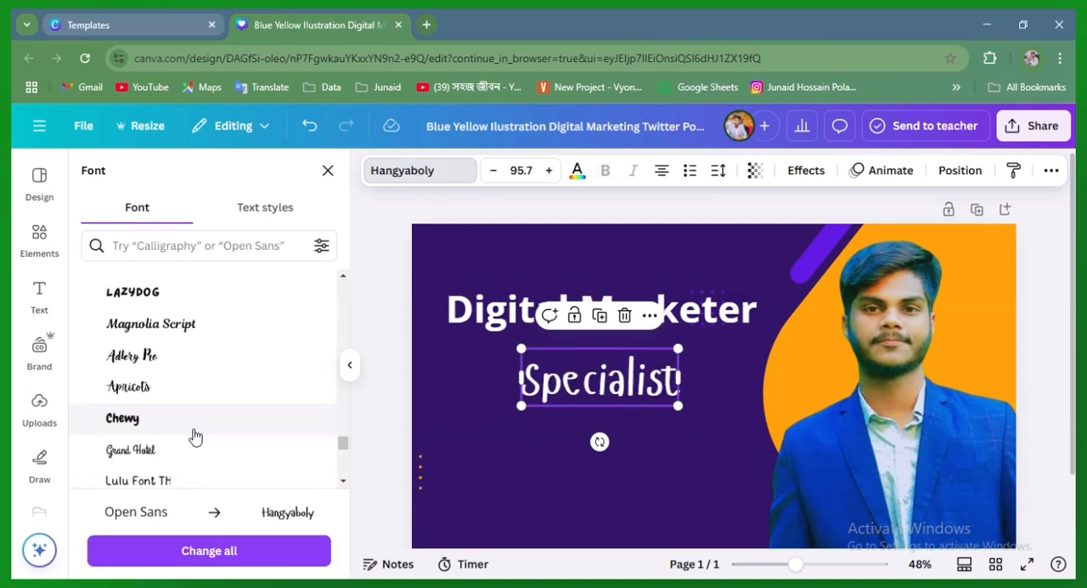
scroll(207, 369, "down", 3)
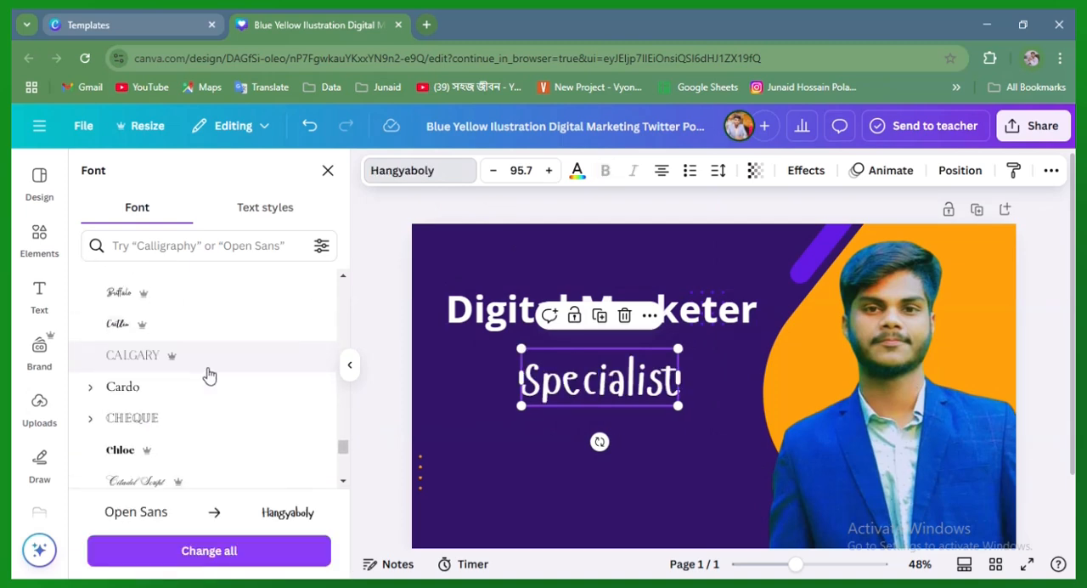
scroll(212, 383, "up", 3)
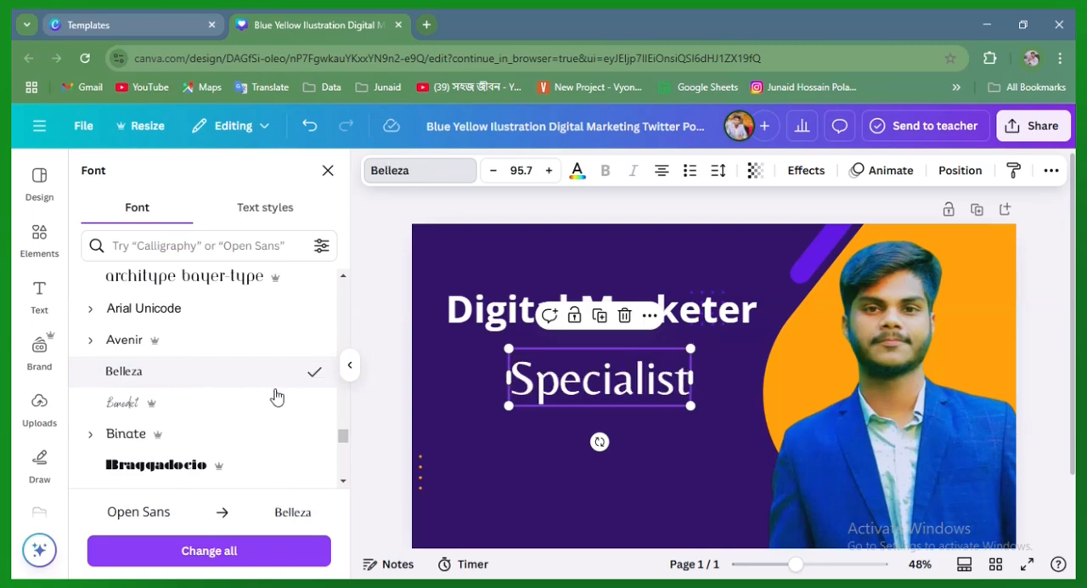
scroll(255, 390, "down", 6)
left_click(579, 463)
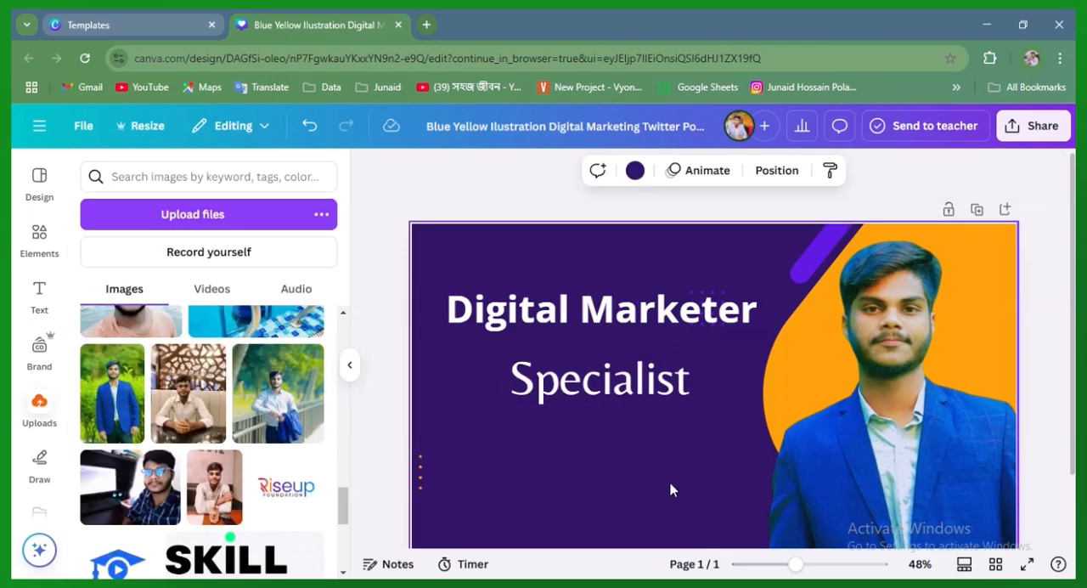
Recolour the "Specialist" text with the document's orange and enlarge it to a font size of about 117
left_click(607, 399)
left_click(577, 171)
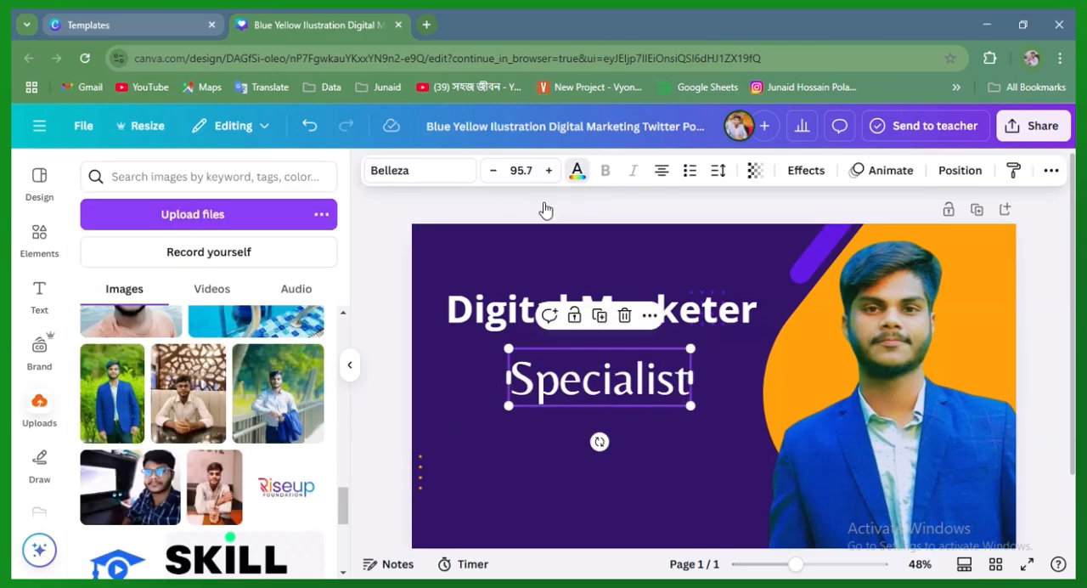
left_click(223, 289)
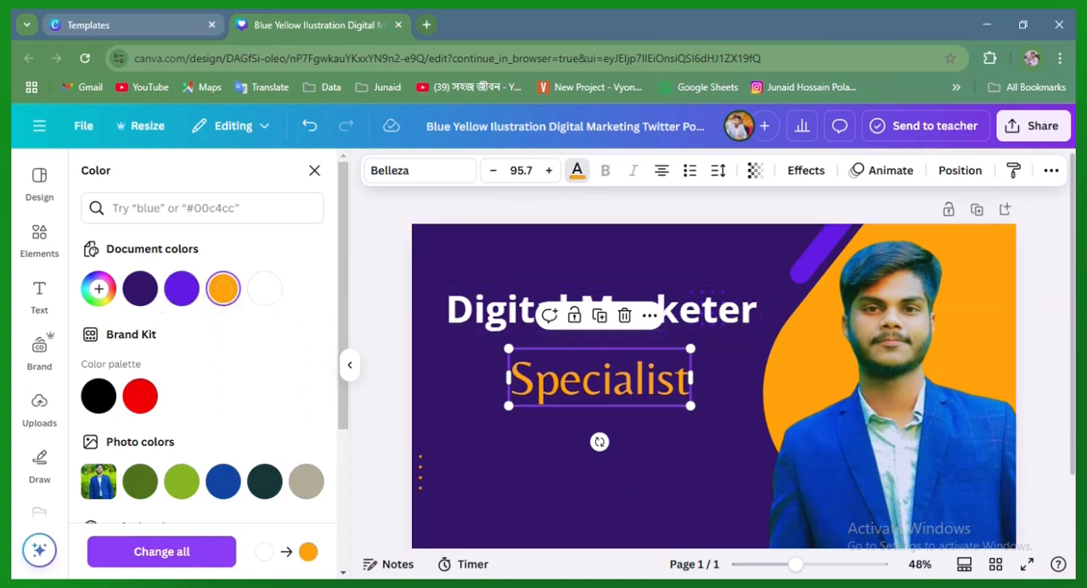
left_click_drag(510, 405, 469, 418)
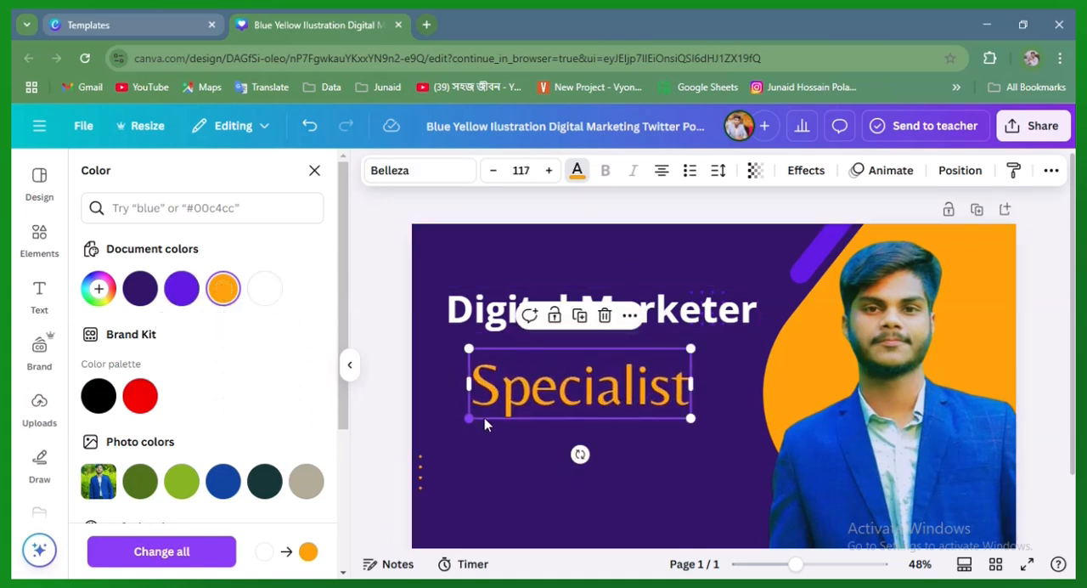
Set the "Specialist" text's font to Proxima Nova, trying bold formatting before returning it to regular weight
left_click(442, 171)
scroll(196, 408, "down", 5)
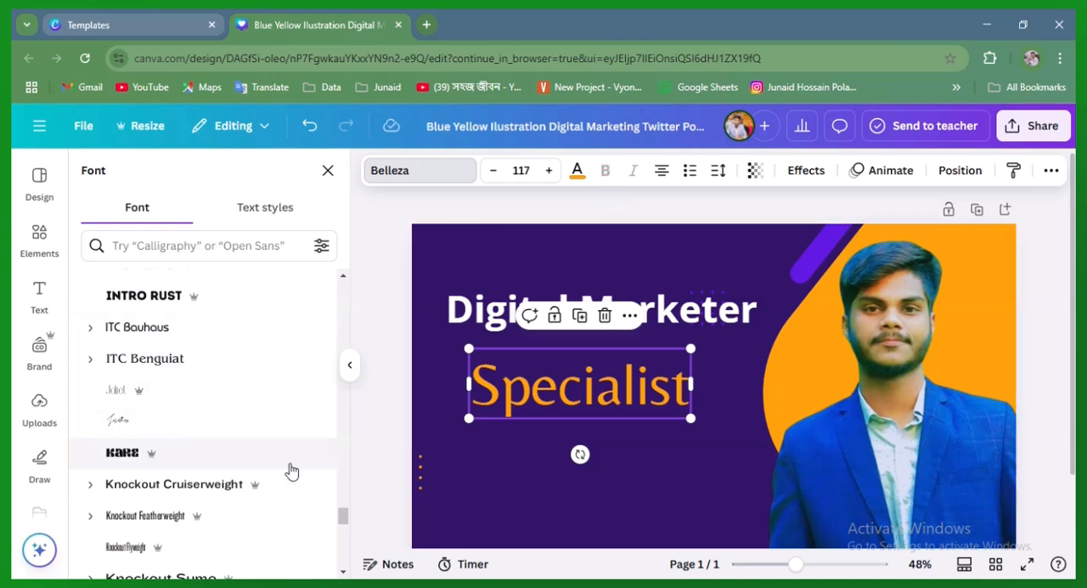
scroll(242, 472, "down", 1)
scroll(240, 472, "down", 3)
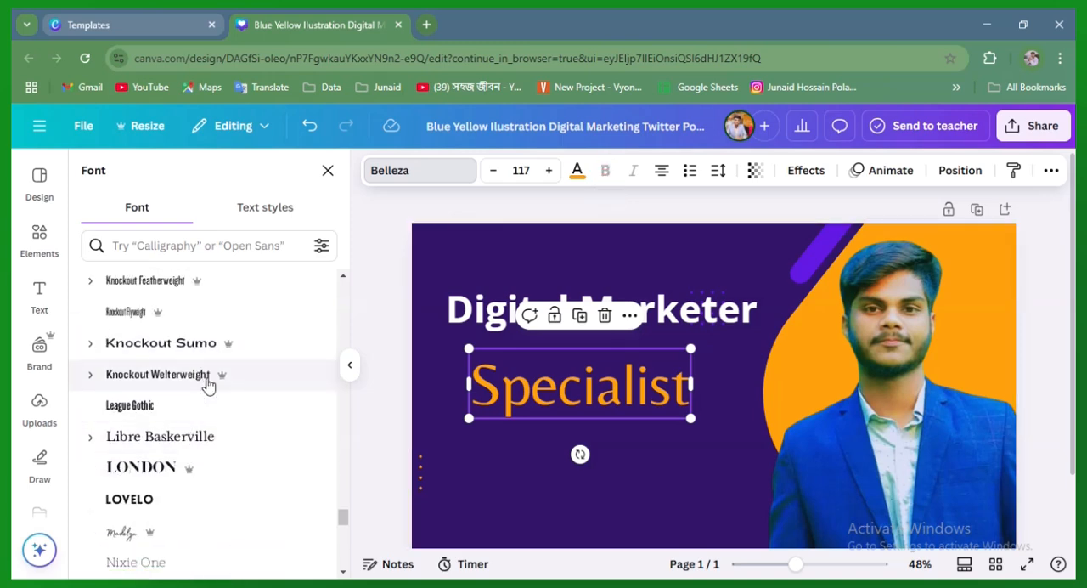
scroll(205, 440, "down", 5)
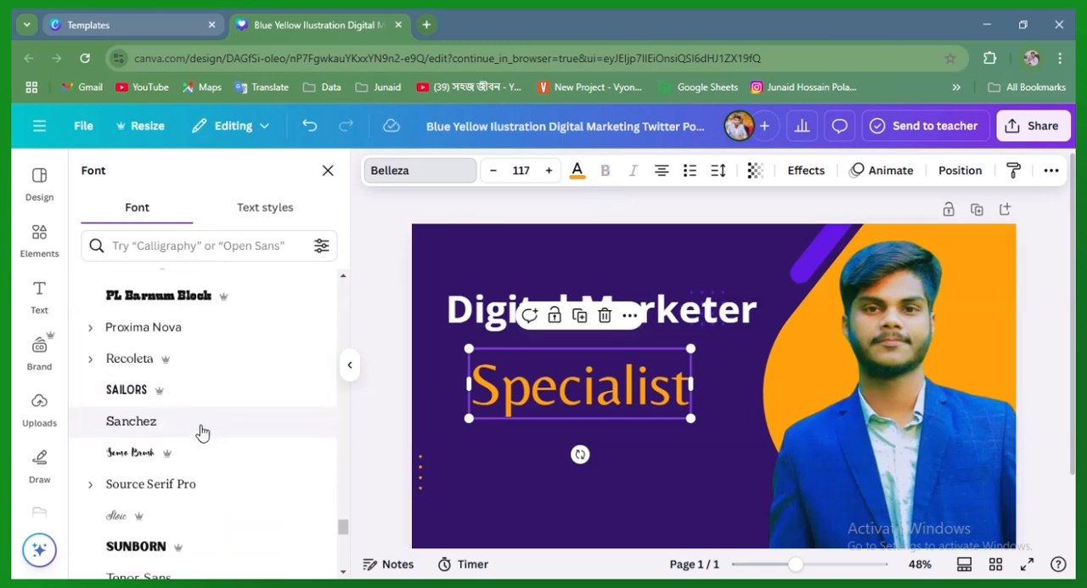
left_click(199, 326)
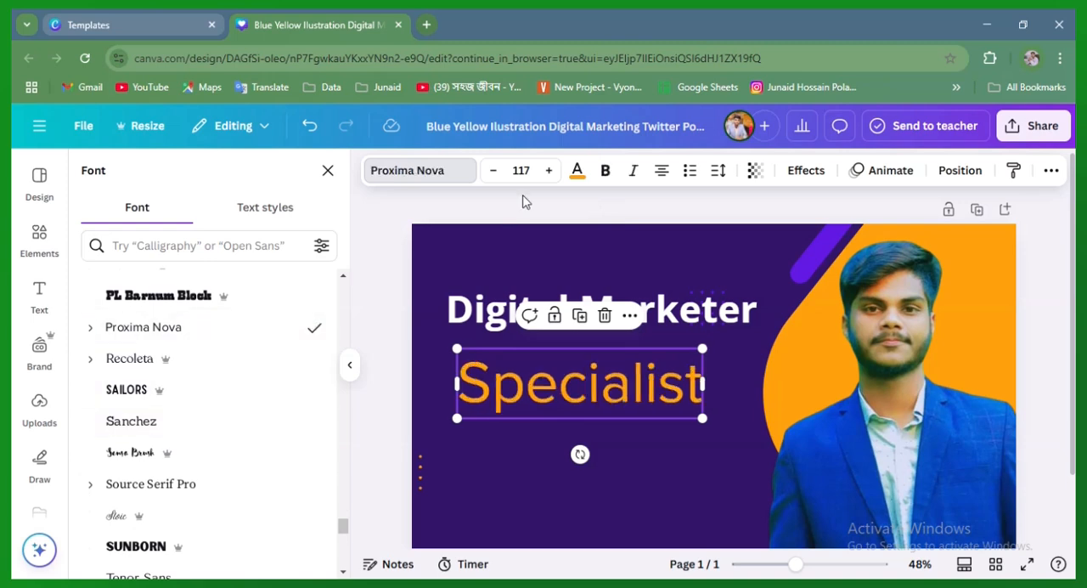
left_click(605, 172)
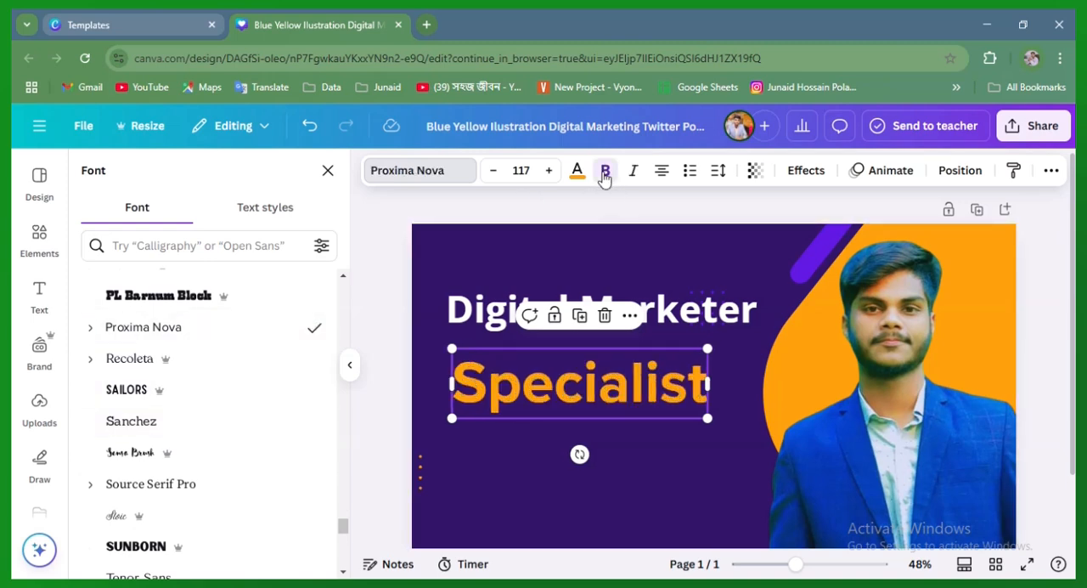
left_click(605, 171)
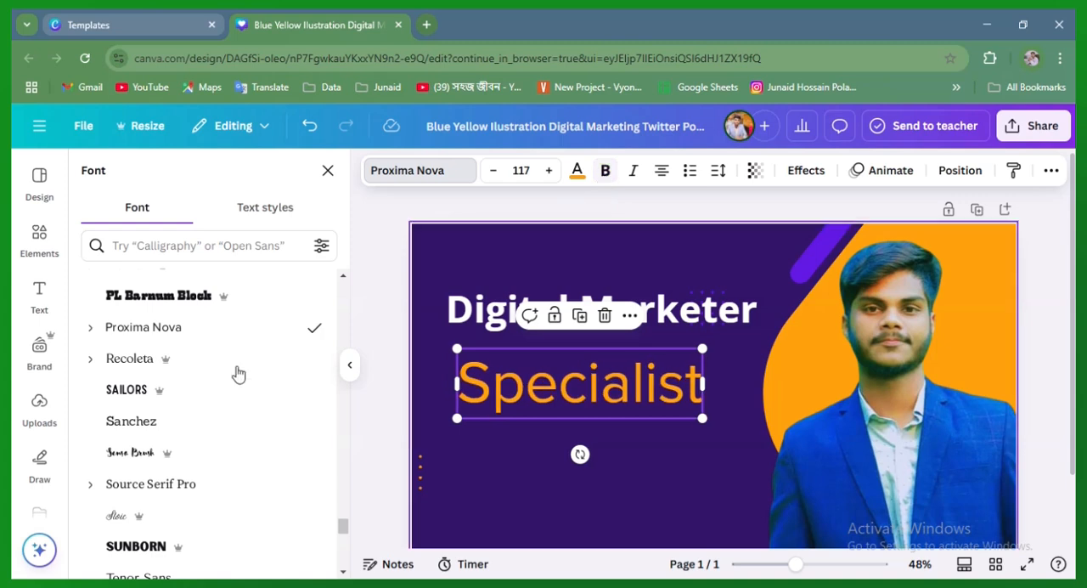
Try the Abramo and Admirably Display fonts on the "Specialist" text
scroll(151, 440, "down", 5)
left_click(155, 452)
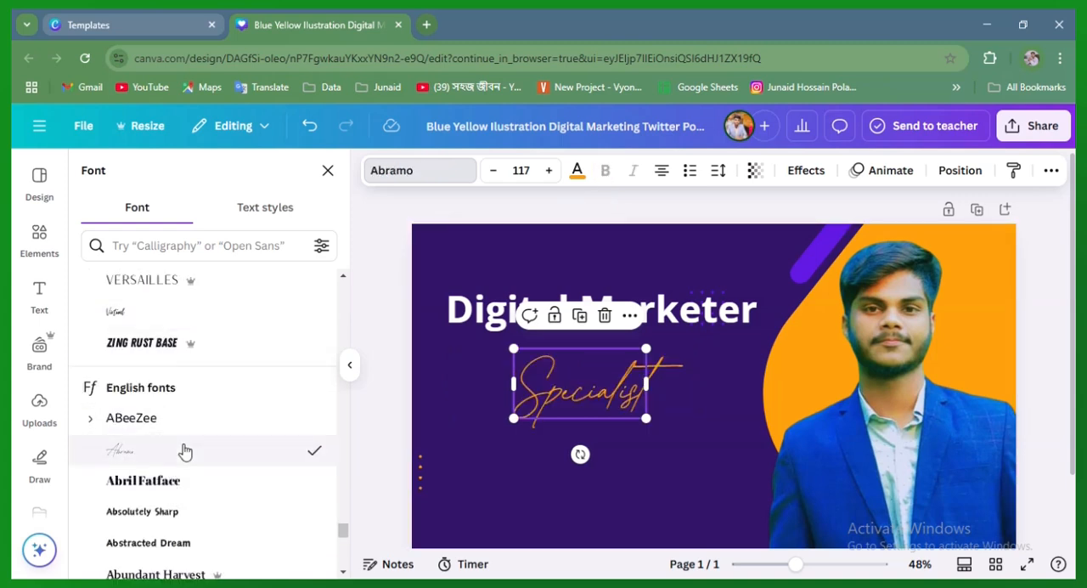
scroll(204, 442, "down", 7)
scroll(218, 413, "up", 2)
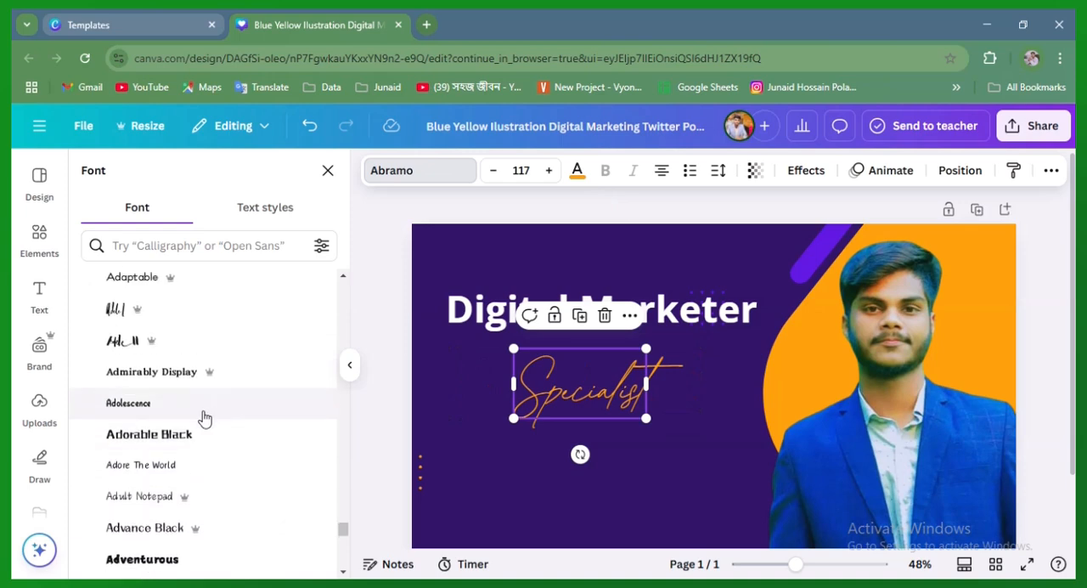
left_click(186, 381)
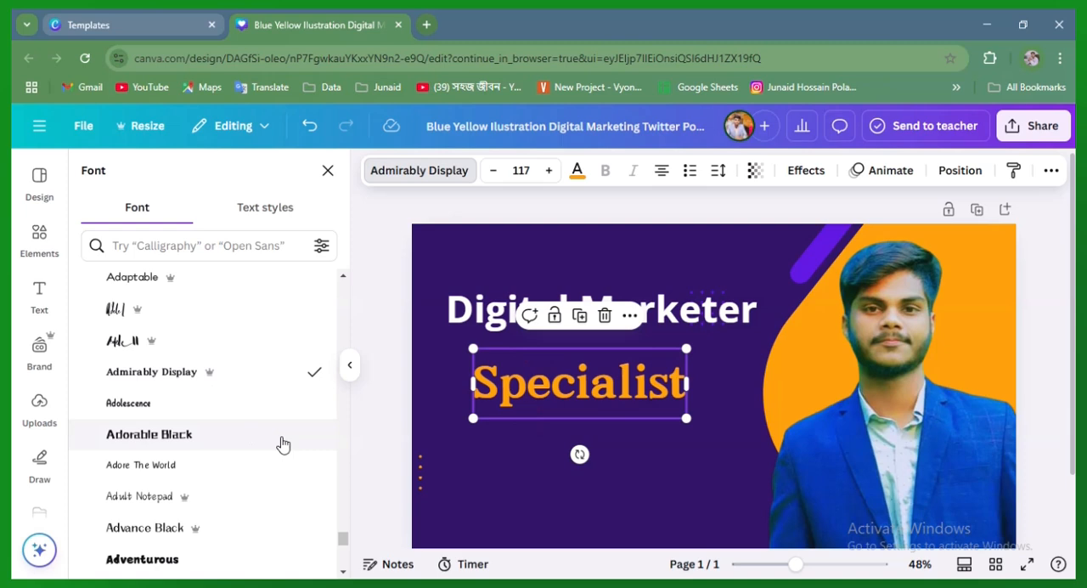
Set the "Specialist" text's font to Active Heart and move it up closer beneath the "Digital Marketer" heading
scroll(283, 444, "up", 2)
left_click(175, 381)
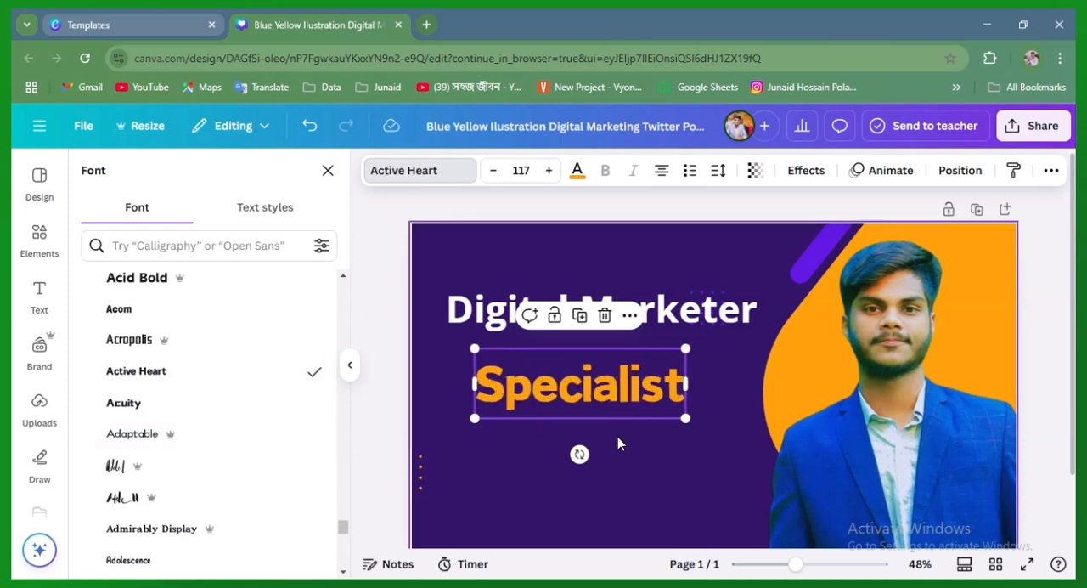
left_click(698, 397)
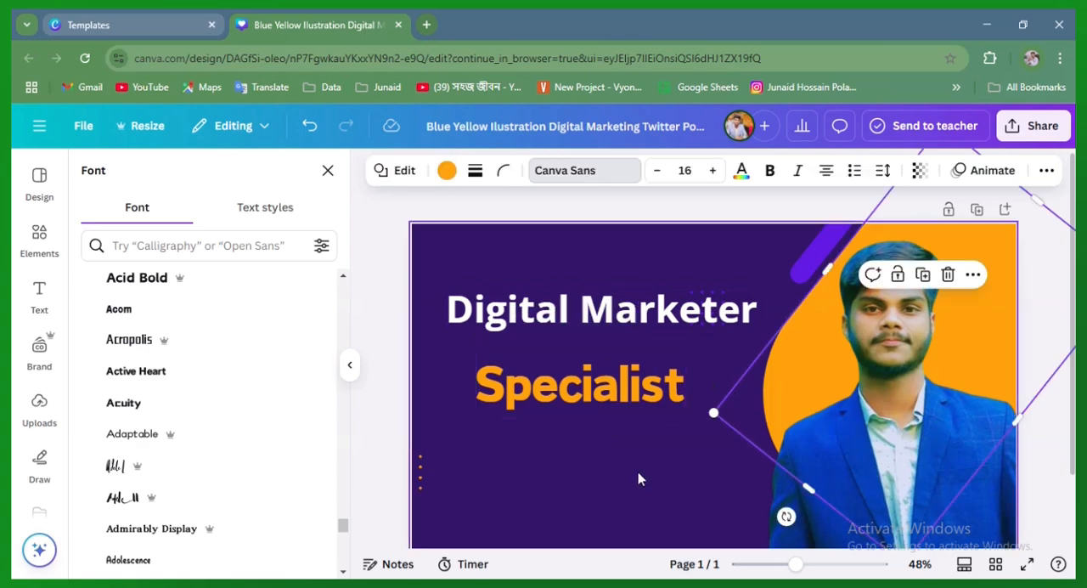
left_click(638, 472)
left_click_drag(583, 412, 589, 394)
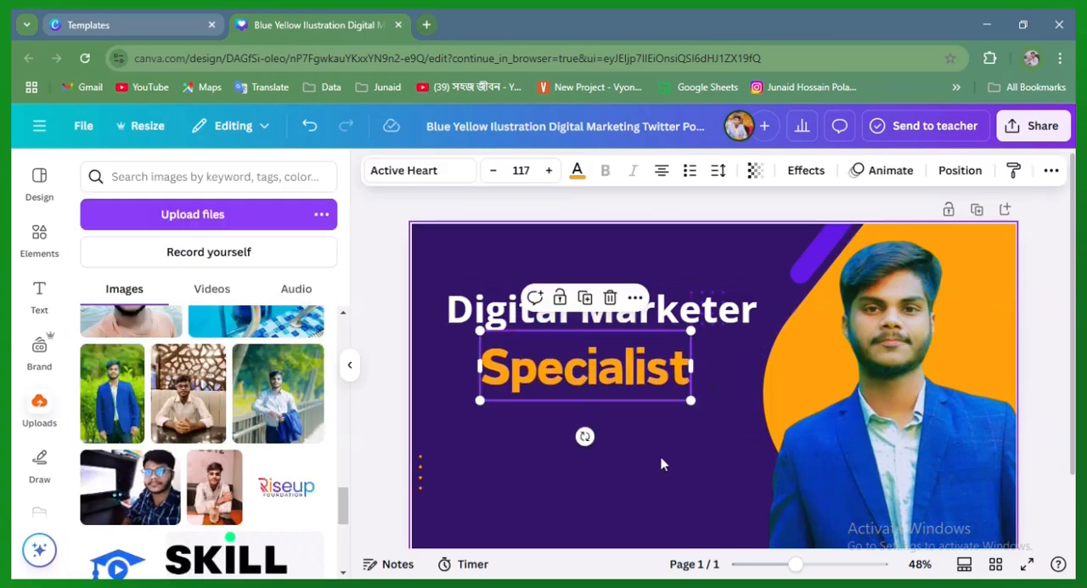
left_click(646, 407)
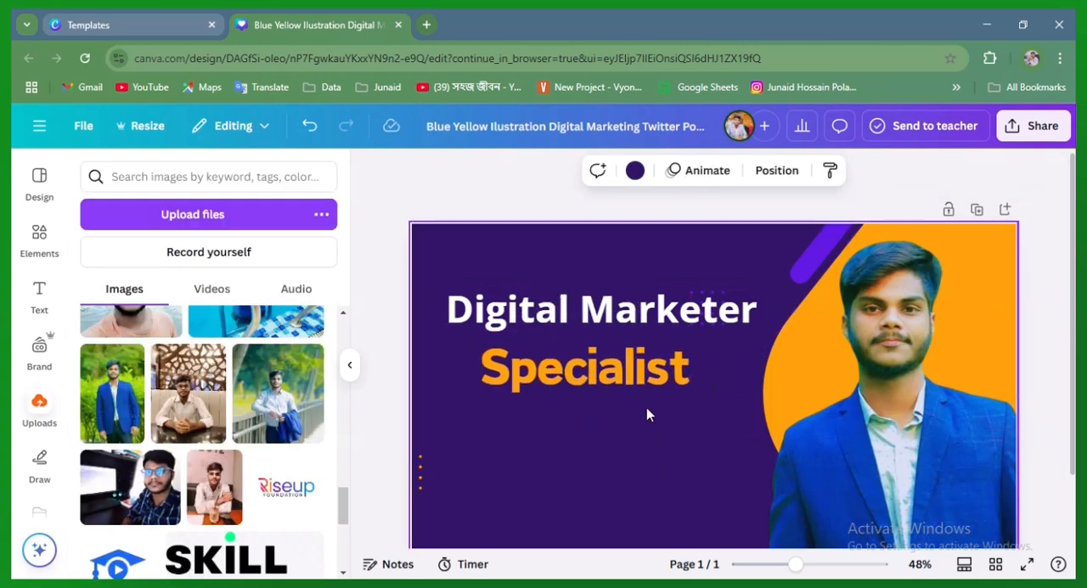
left_click(590, 389)
left_click(664, 479)
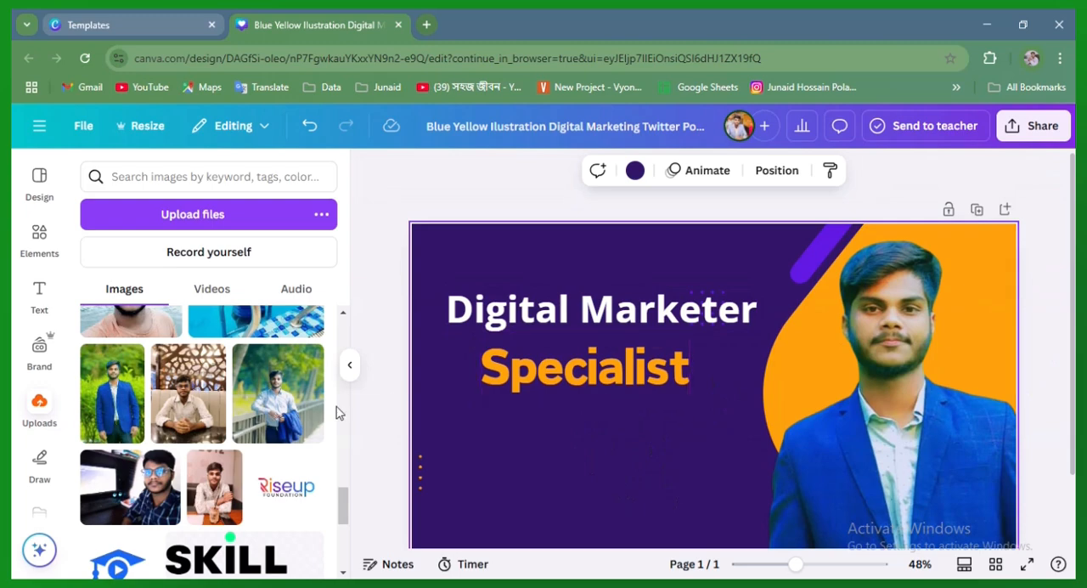
scroll(281, 491, "up", 5)
scroll(287, 496, "up", 3)
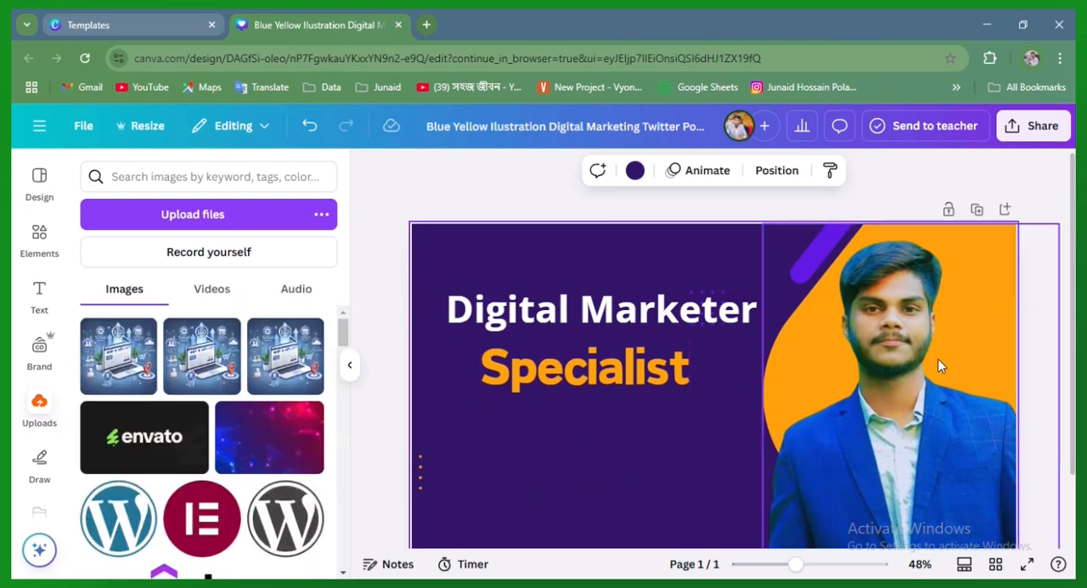
left_click(690, 382)
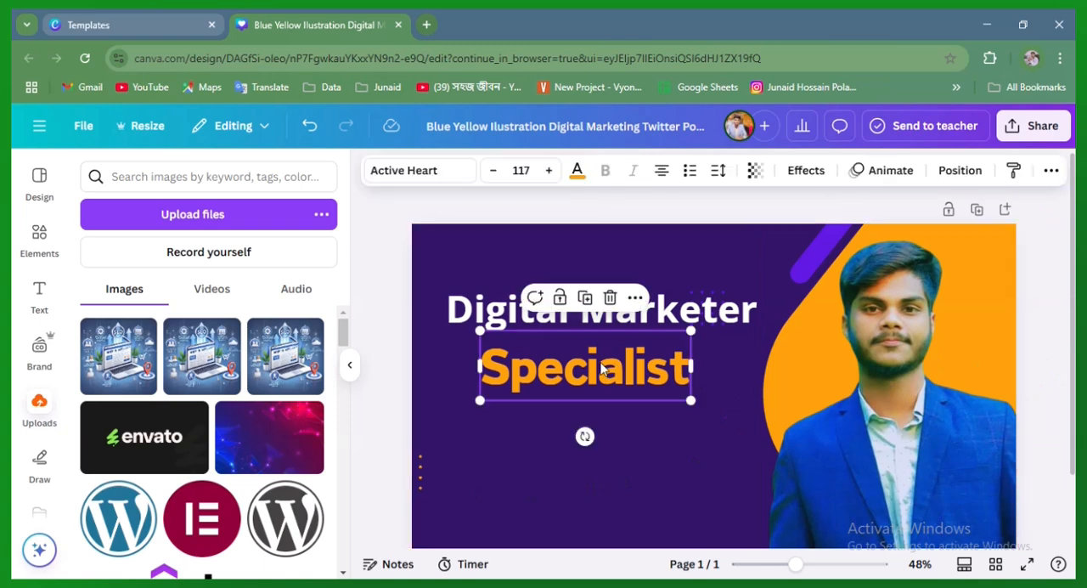
left_click(653, 464)
Enlarge the "Digital Marketer" heading to a font size of about 80.7 and shift it slightly up and left
left_click(623, 314)
left_click_drag(764, 302, 792, 280)
mouse_move(675, 322)
left_mouse_down()
mouse_move(646, 303)
mouse_move(657, 313)
left_mouse_up()
left_click(714, 430)
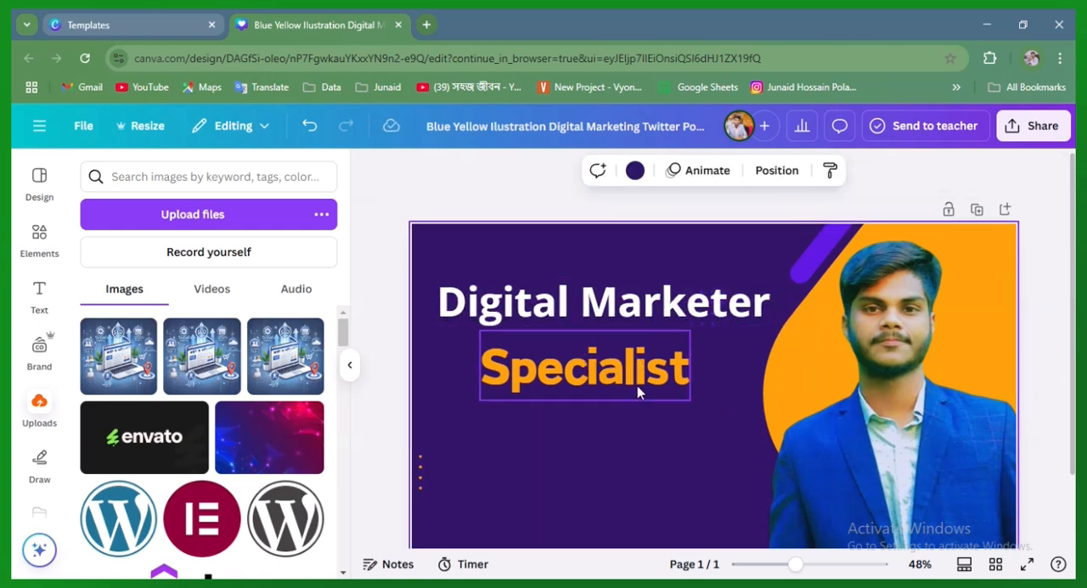
Enlarge the "Specialist" text to a font size of about 139 and reposition it just beneath the heading
left_click(658, 384)
left_click_drag(685, 397, 731, 414)
left_click_drag(605, 382, 601, 379)
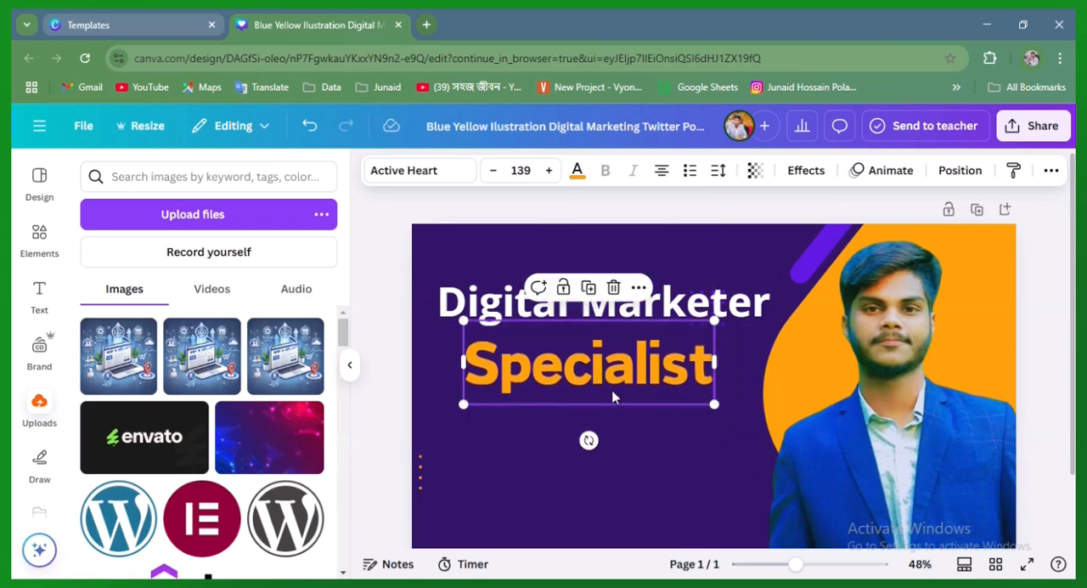
left_click(655, 455)
Change the heading's wording to "Digital Marketing" and widen its text box so it fits on one line
left_click(757, 305)
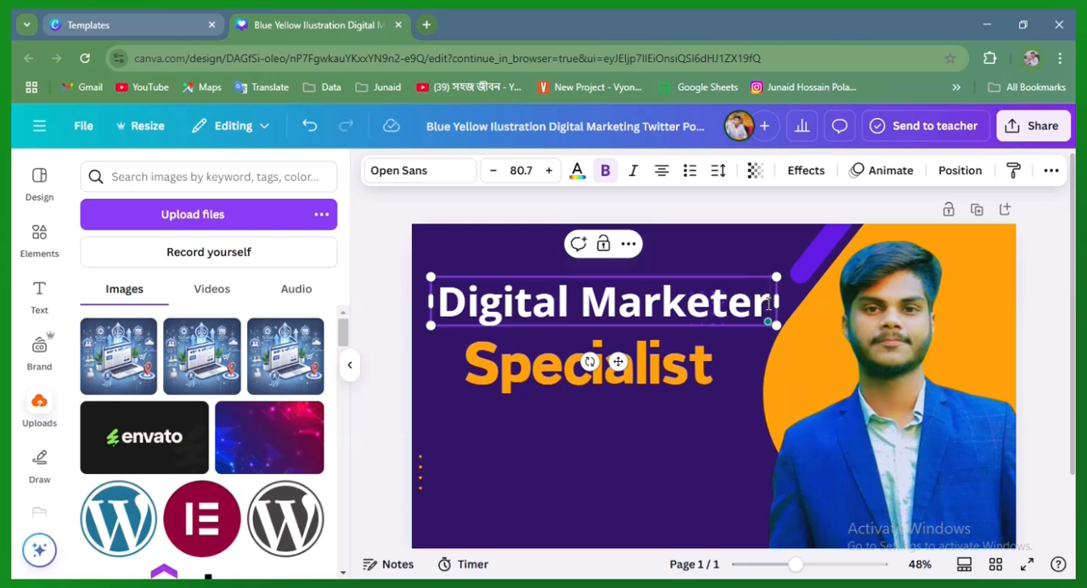
key("BackSpace")
key("BackSpace")
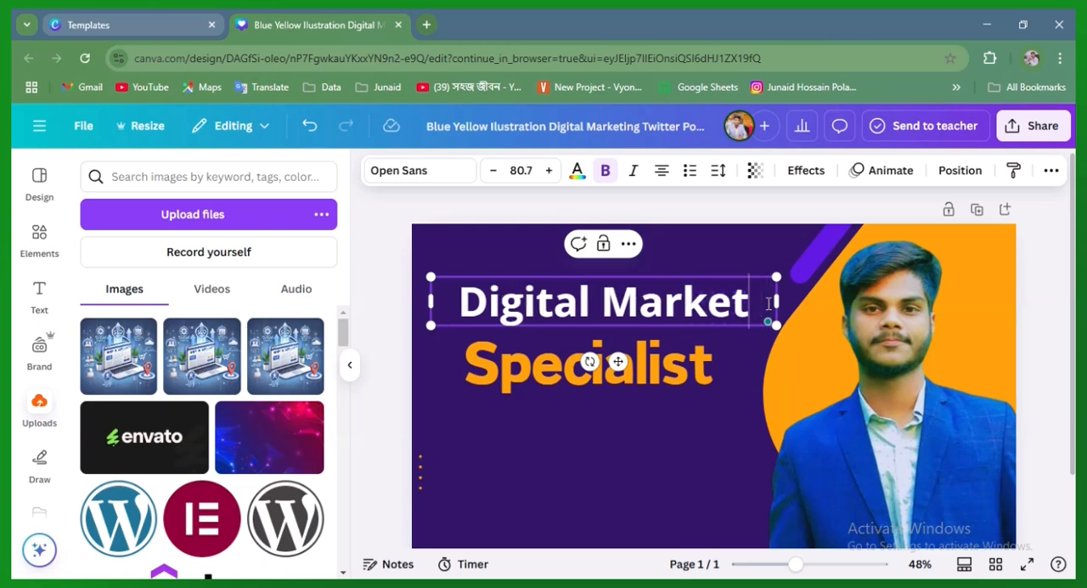
type("i")
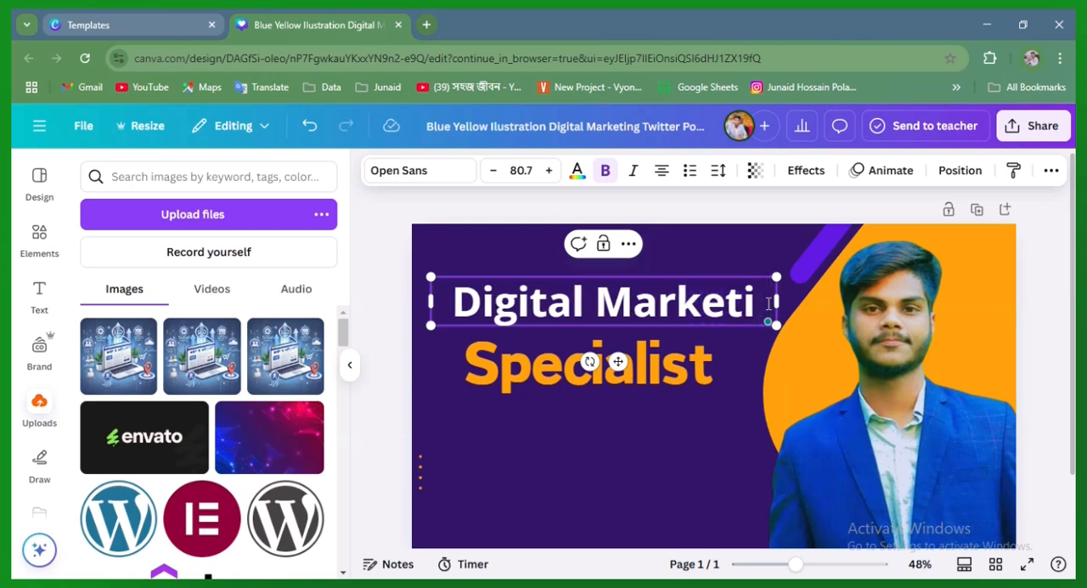
type("ng")
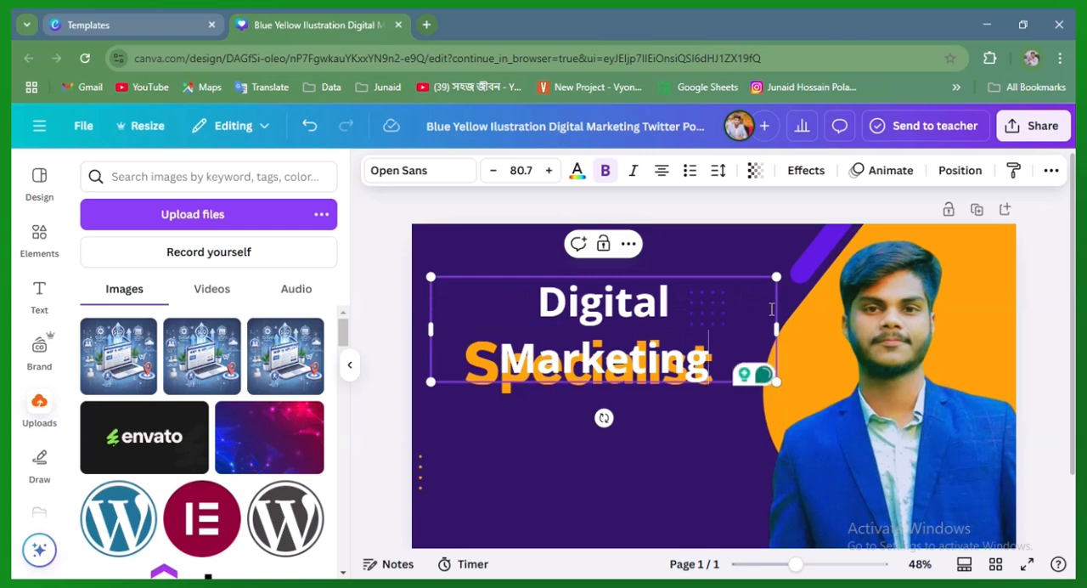
left_click_drag(776, 328, 787, 324)
left_click(656, 441)
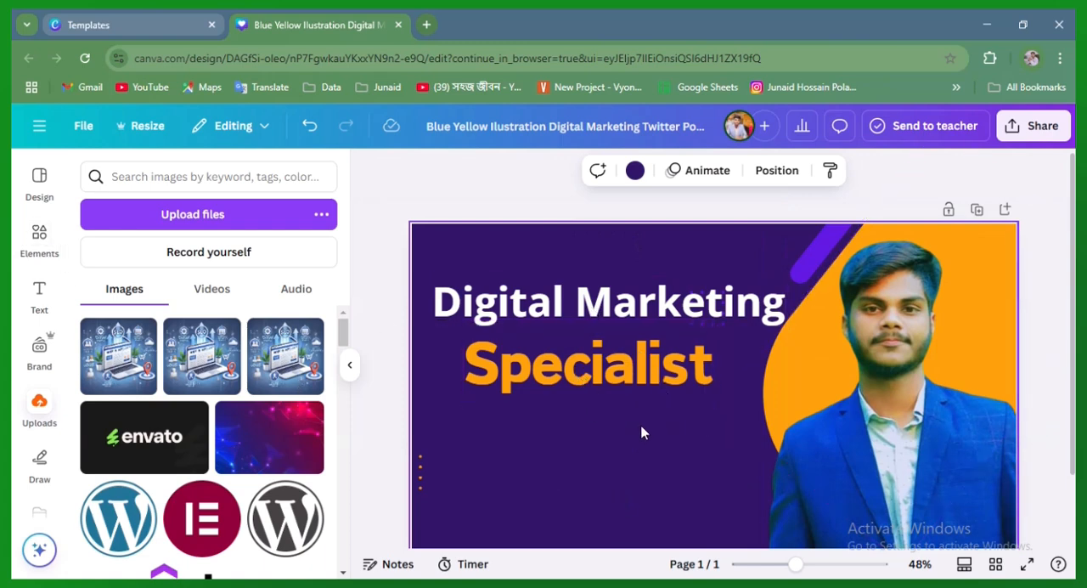
Search the elements for "website icon" and insert the first globe graphic on the banner
left_click(38, 238)
left_click(132, 177)
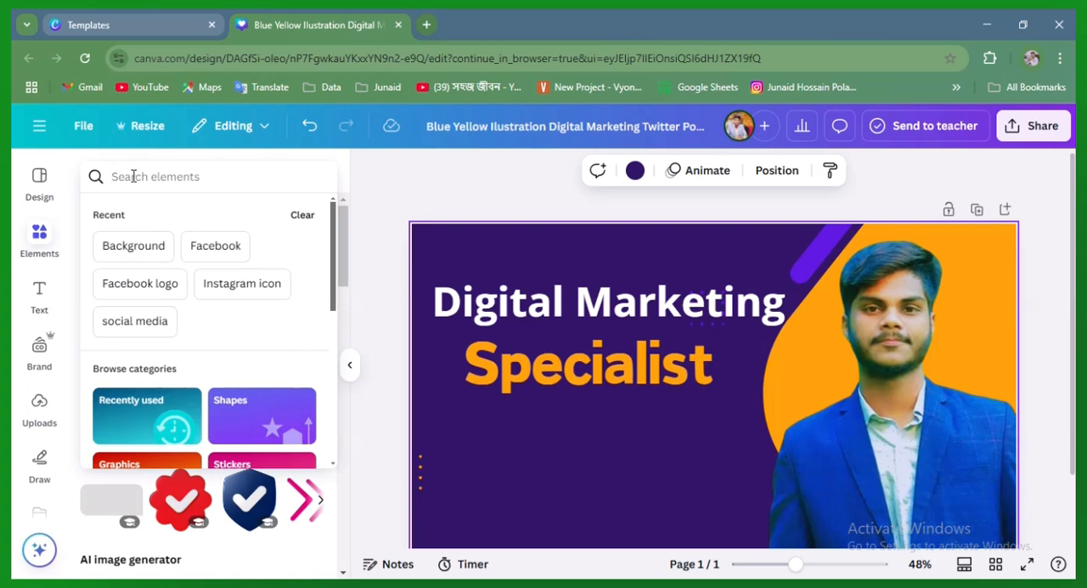
type("webs")
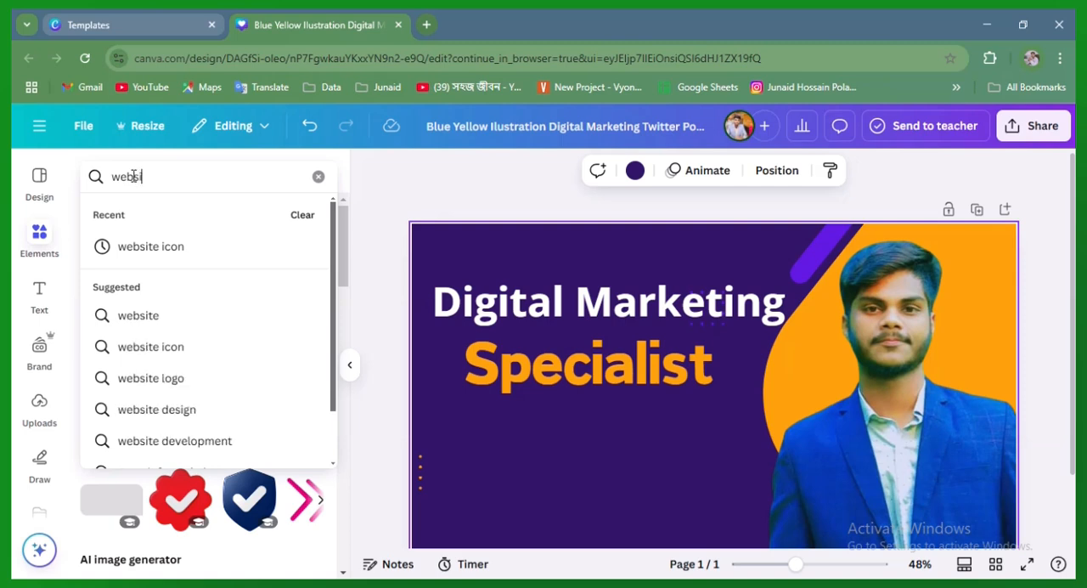
type("ite")
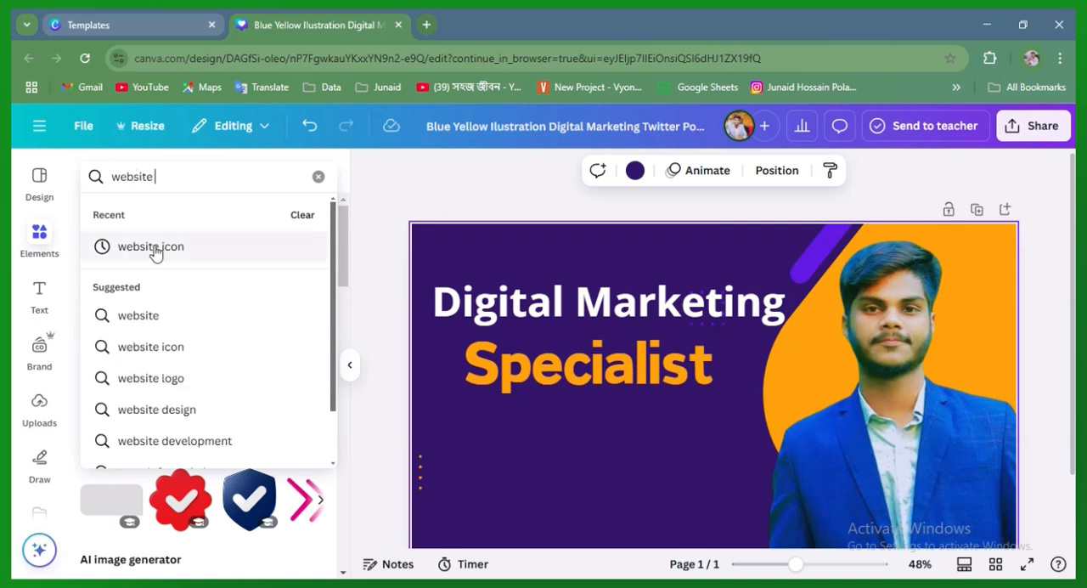
left_click(155, 249)
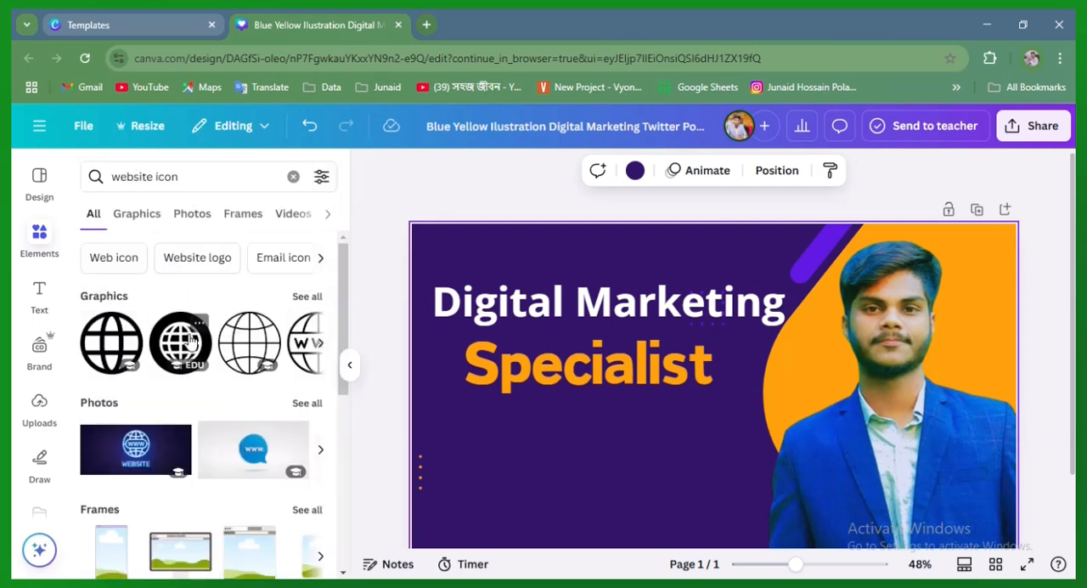
left_click(110, 342)
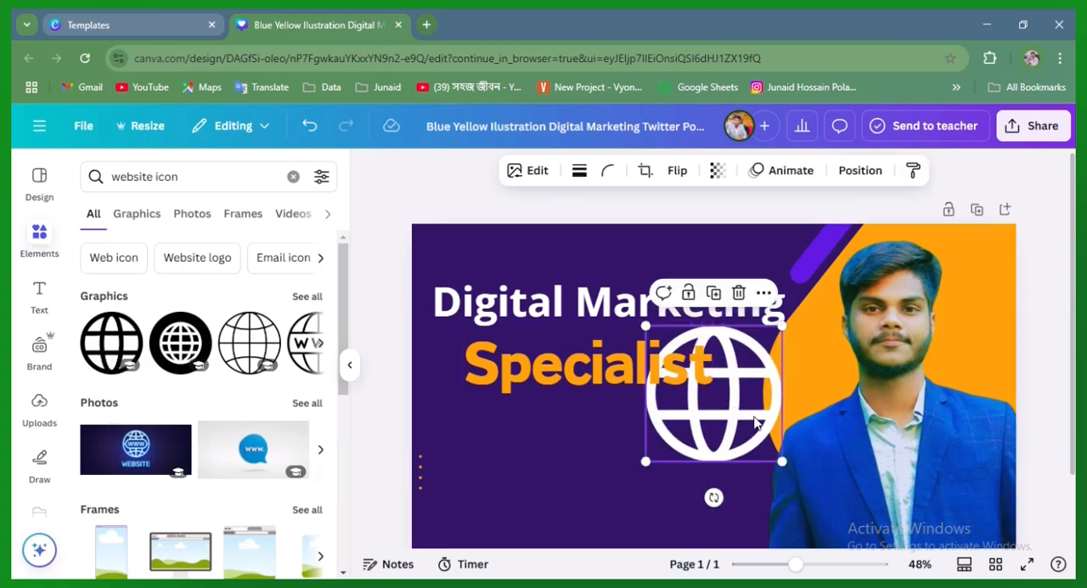
Shrink the globe icon to a small size and place it in the banner's lower-left corner
left_click_drag(712, 427, 498, 506)
left_click_drag(568, 406, 491, 531)
left_click(626, 478)
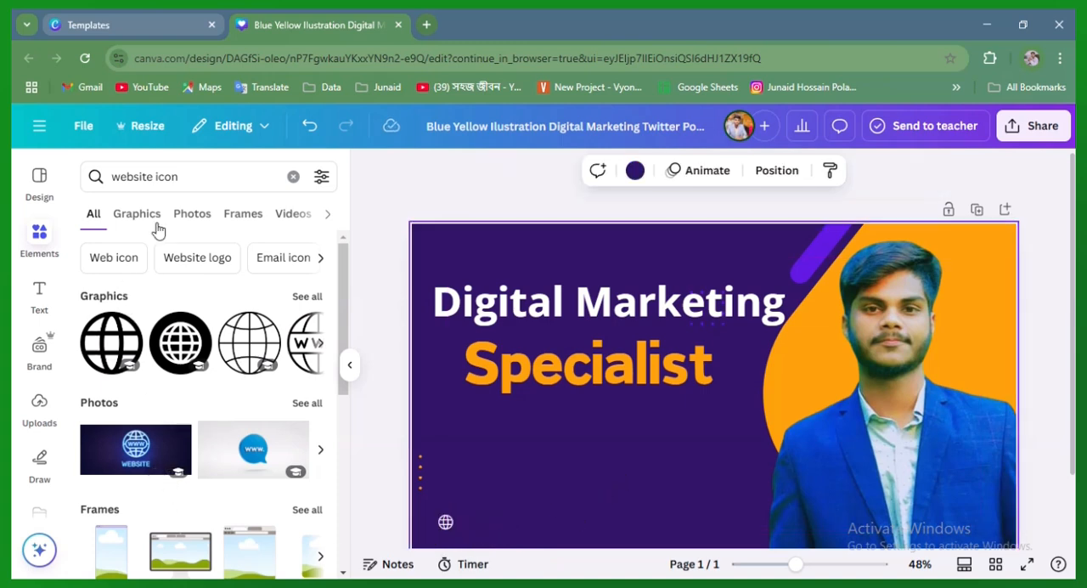
Insert the black circular envelope graphic from an "email icon" search and shrink it to icon size beneath "Specialist"
left_click(293, 176)
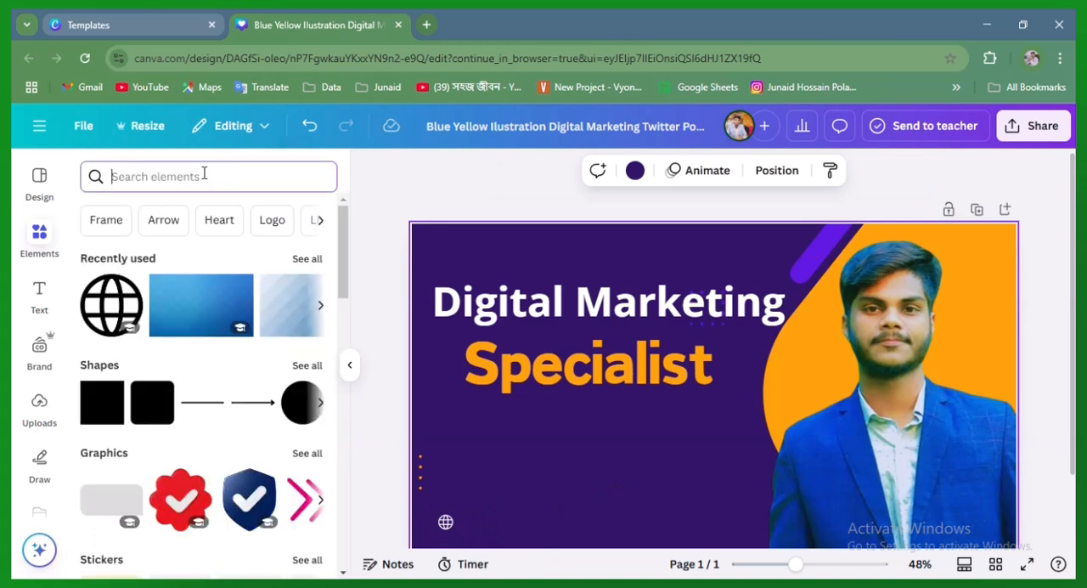
type("email")
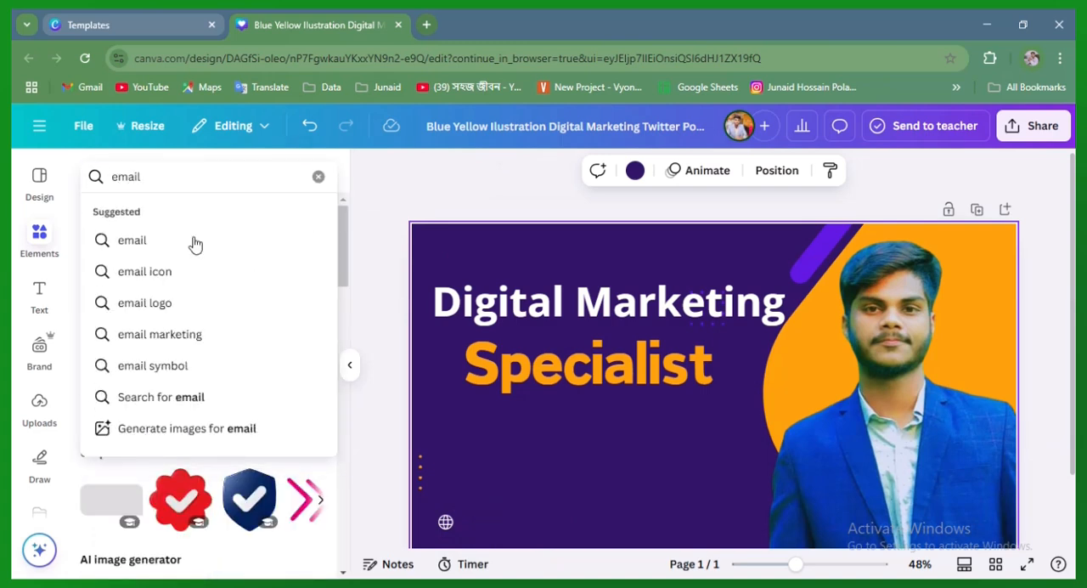
left_click(184, 272)
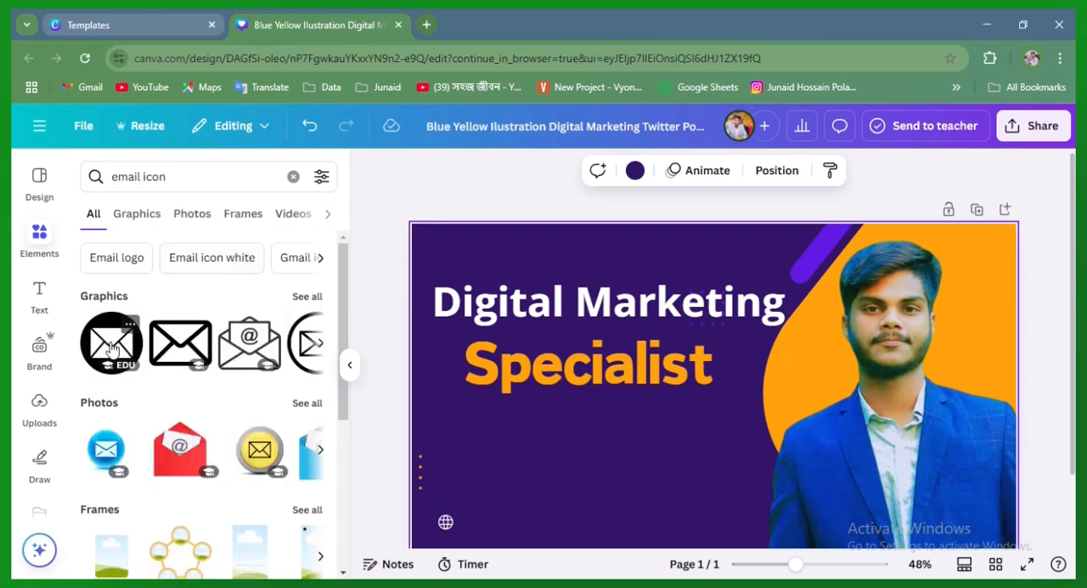
left_click(111, 343)
left_click_drag(717, 384, 608, 464)
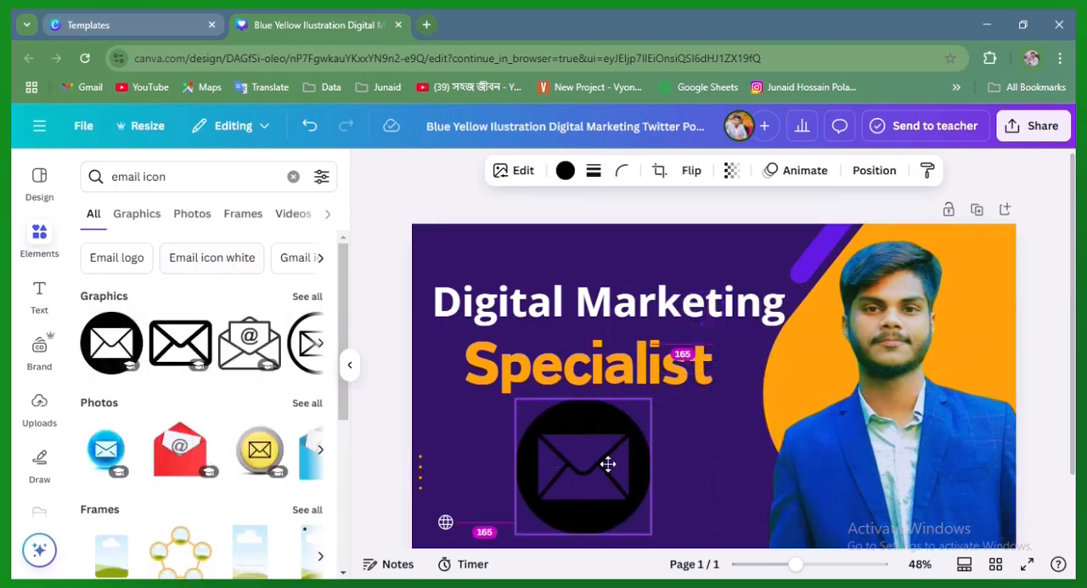
left_click_drag(651, 398, 552, 433)
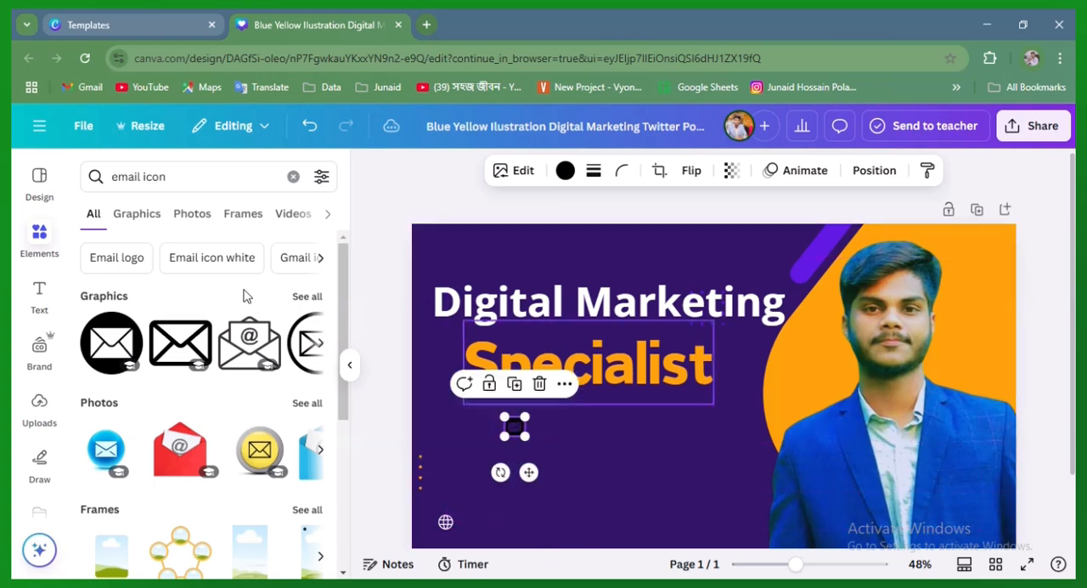
Insert the black circular handset graphic from a "call icon" search and shrink it to icon size in the banner's lower area
left_click(292, 178)
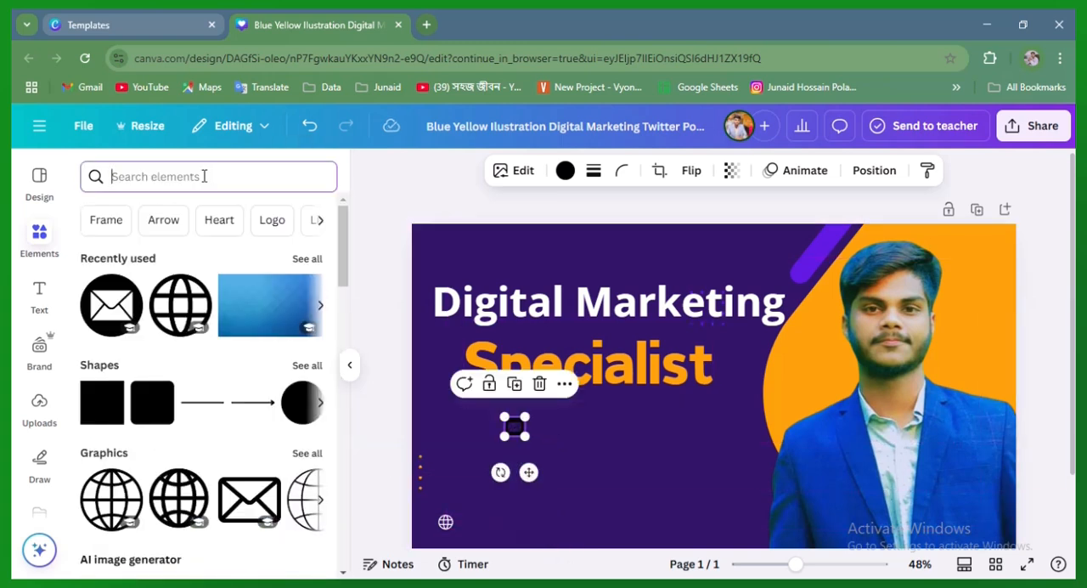
type("call")
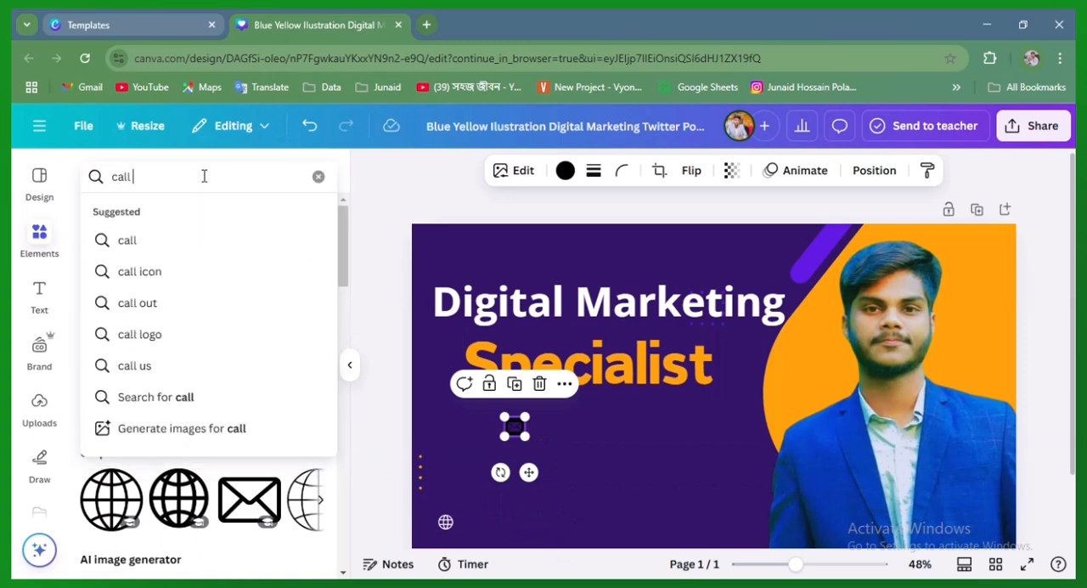
left_click(200, 271)
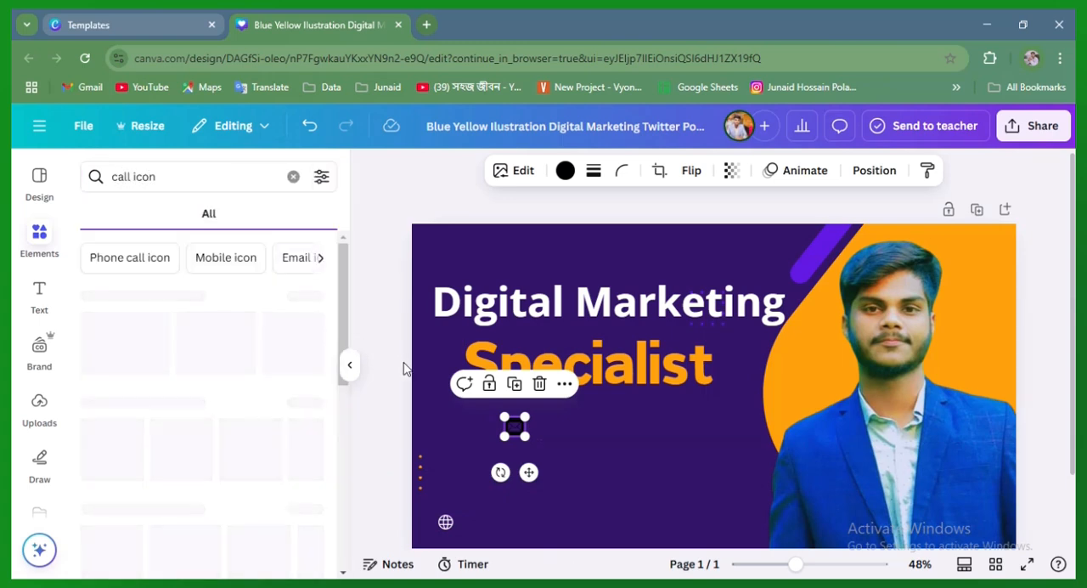
left_click(128, 353)
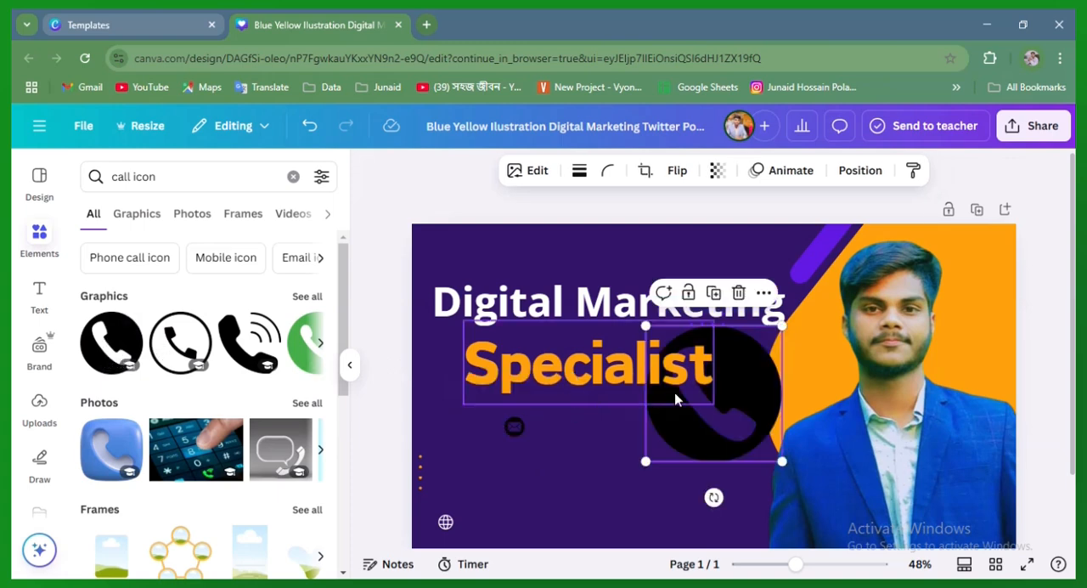
left_click_drag(744, 407, 646, 481)
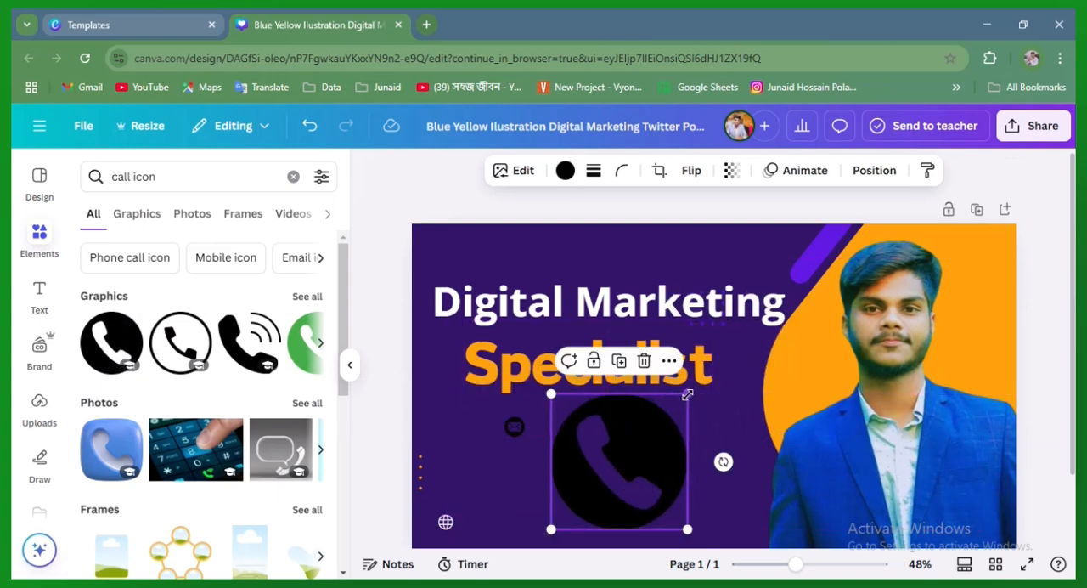
left_click_drag(686, 394, 568, 490)
left_click(600, 504)
left_click(560, 520)
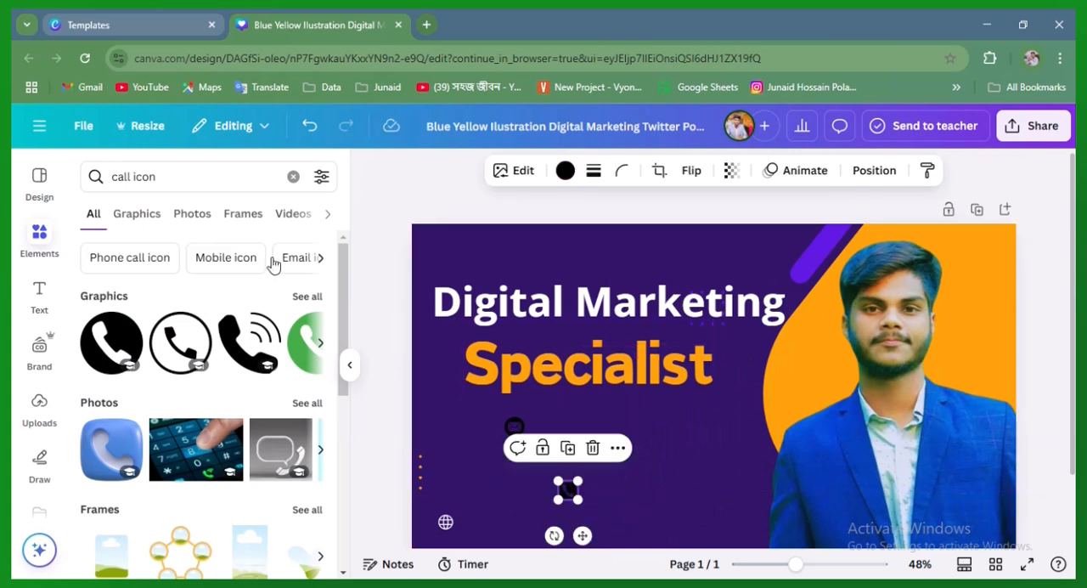
Add a subheading text box in the banner's lower area and replace its placeholder with the contact phone number
left_click(42, 299)
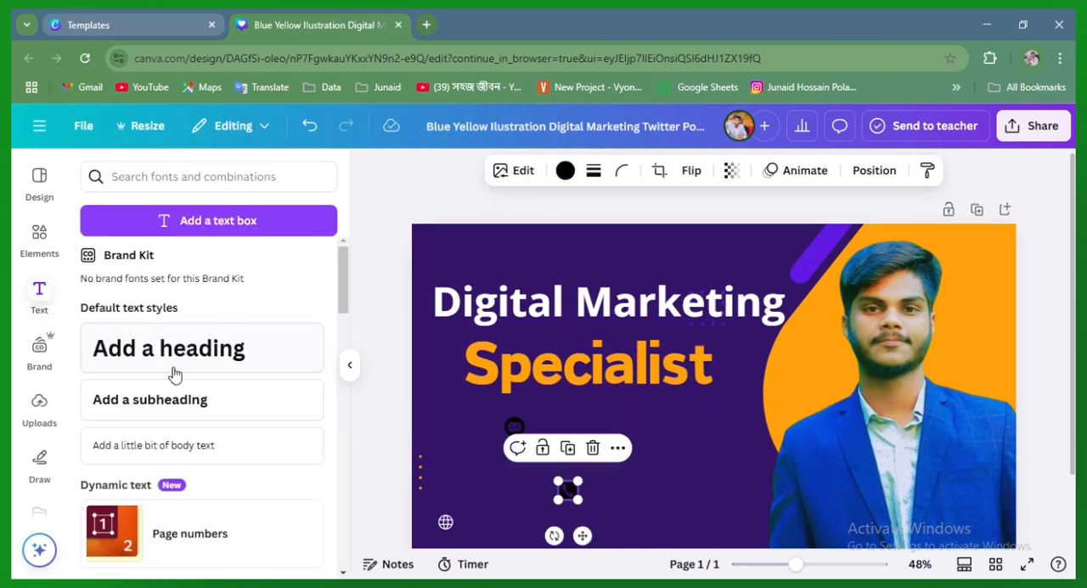
left_click(178, 399)
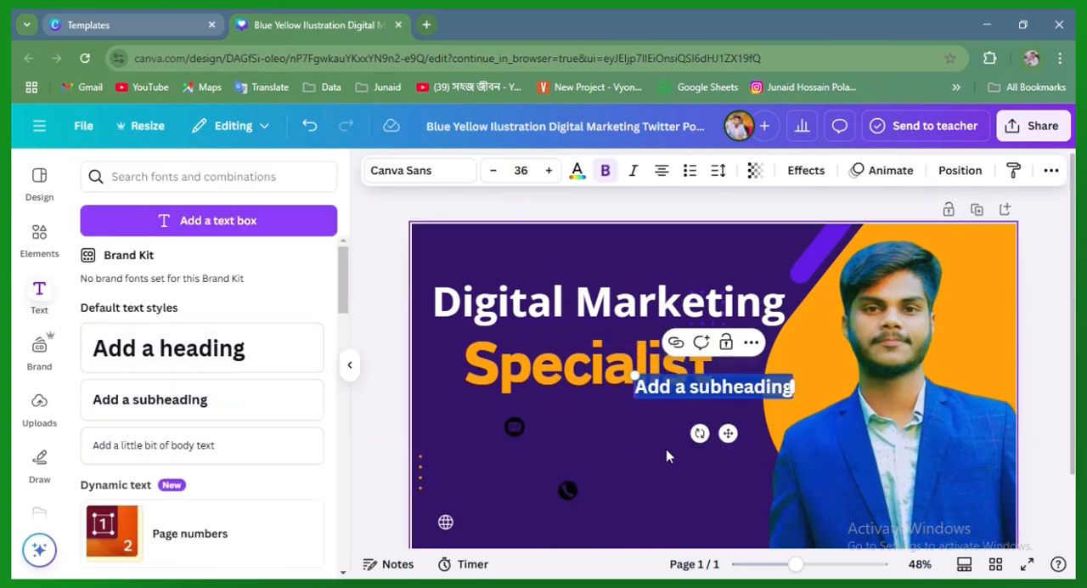
left_click_drag(723, 432, 707, 528)
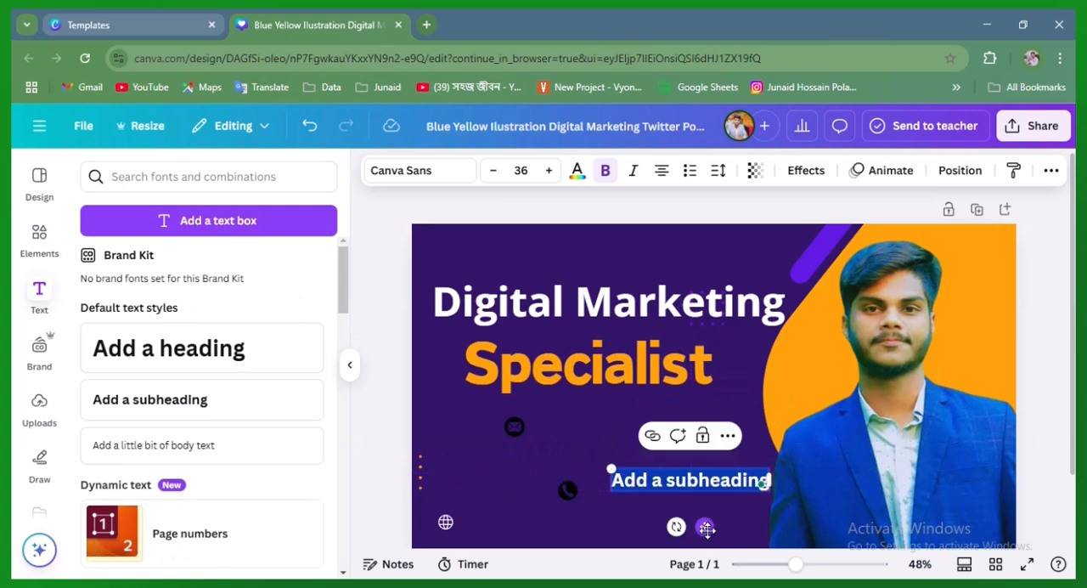
key("BackSpace")
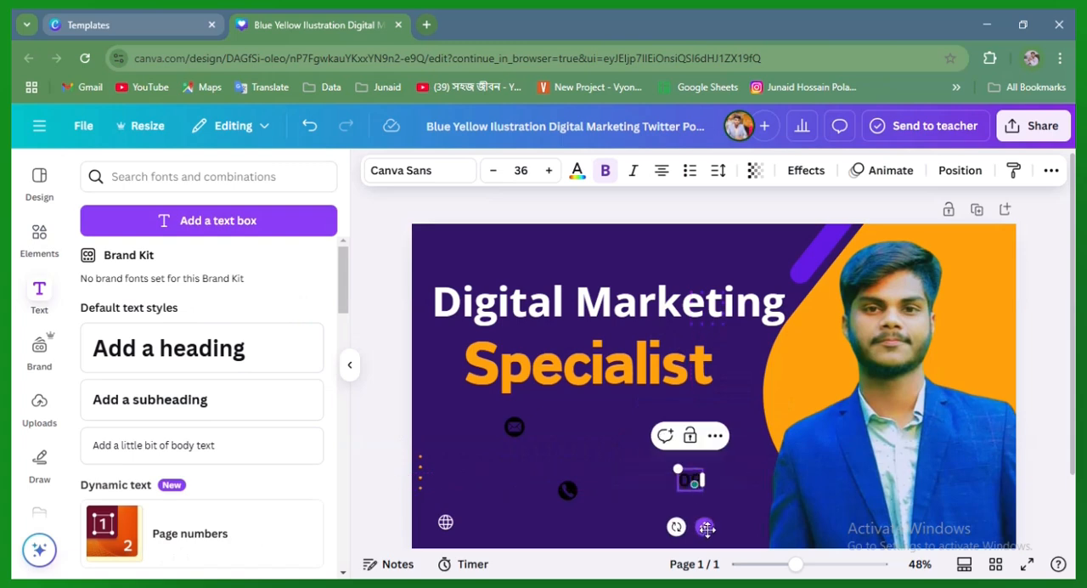
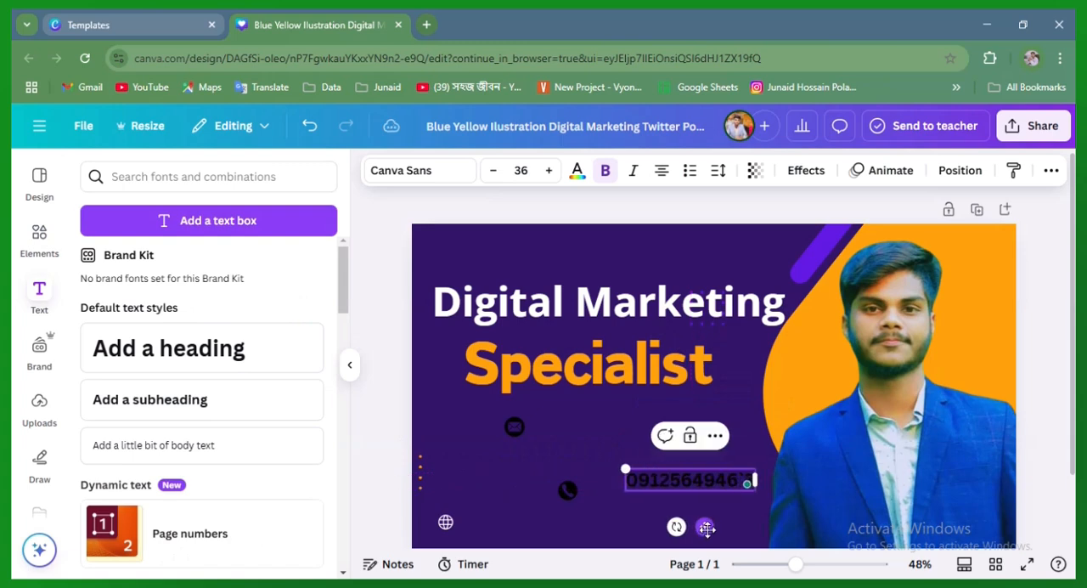
left_click(614, 456)
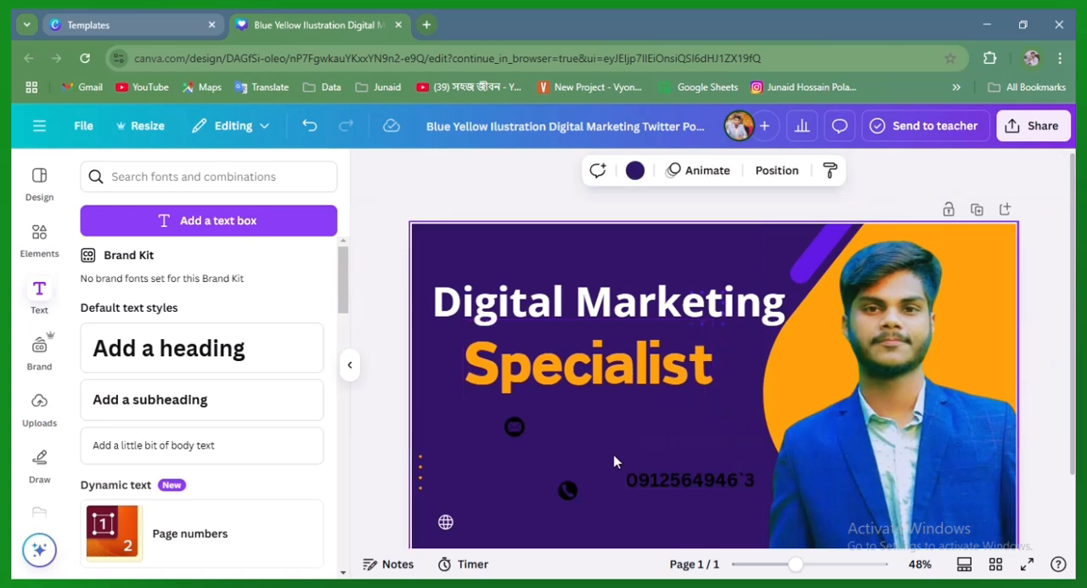
Colour the phone number text white and reduce its font size to 19
left_click(708, 486)
left_click(492, 170)
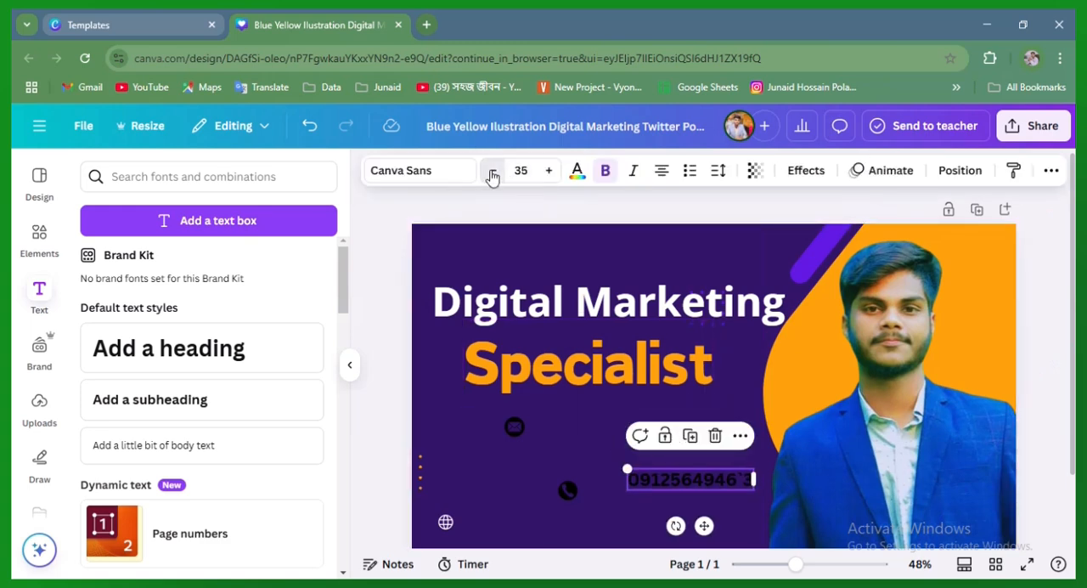
left_click(492, 170)
left_click(491, 171)
left_click(492, 171)
left_click(491, 172)
left_click(492, 172)
left_click(576, 172)
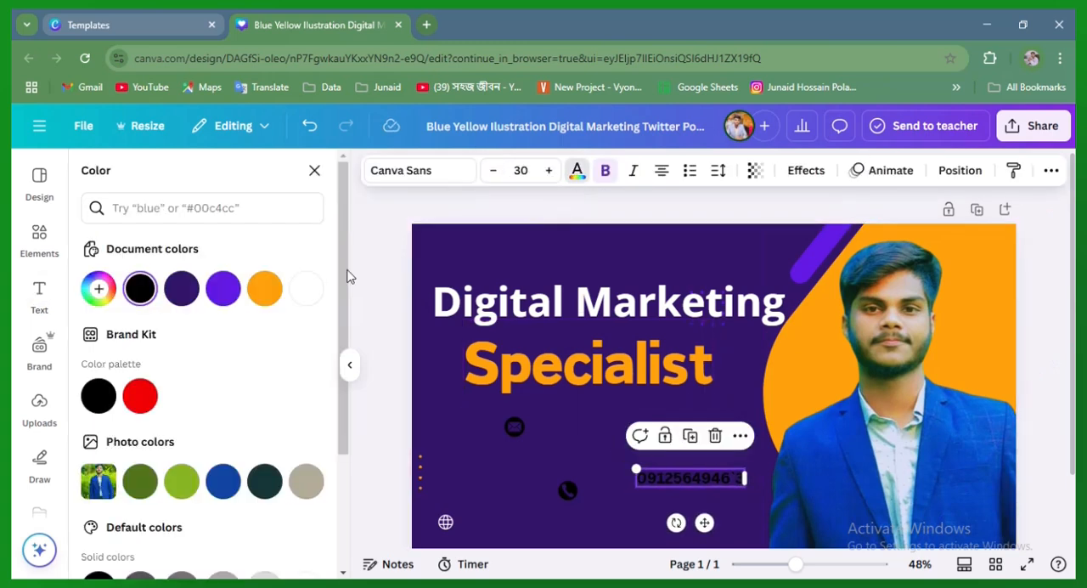
left_click(308, 290)
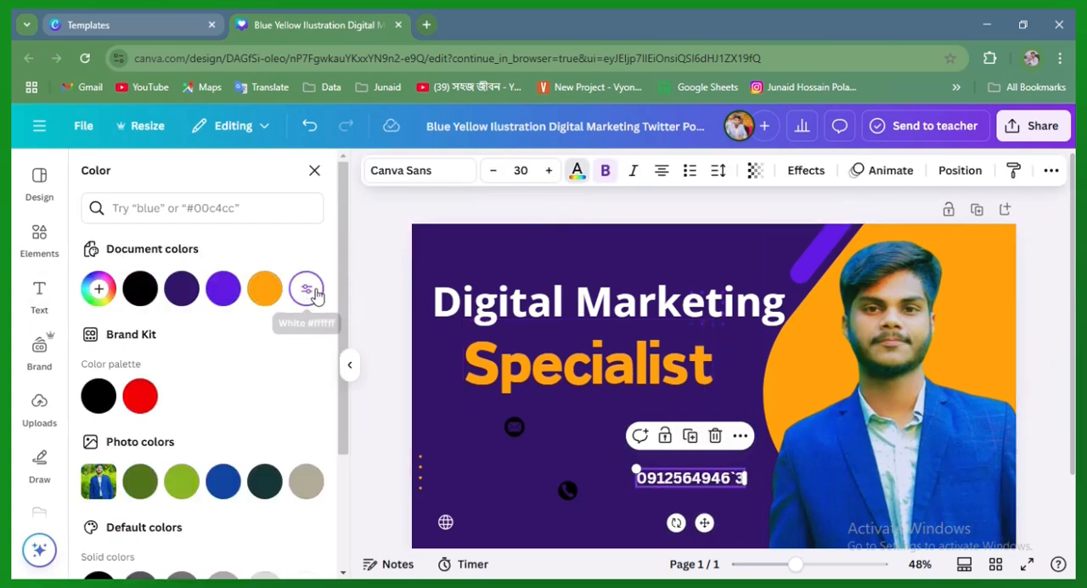
double_click(488, 173)
triple_click(488, 172)
double_click(489, 173)
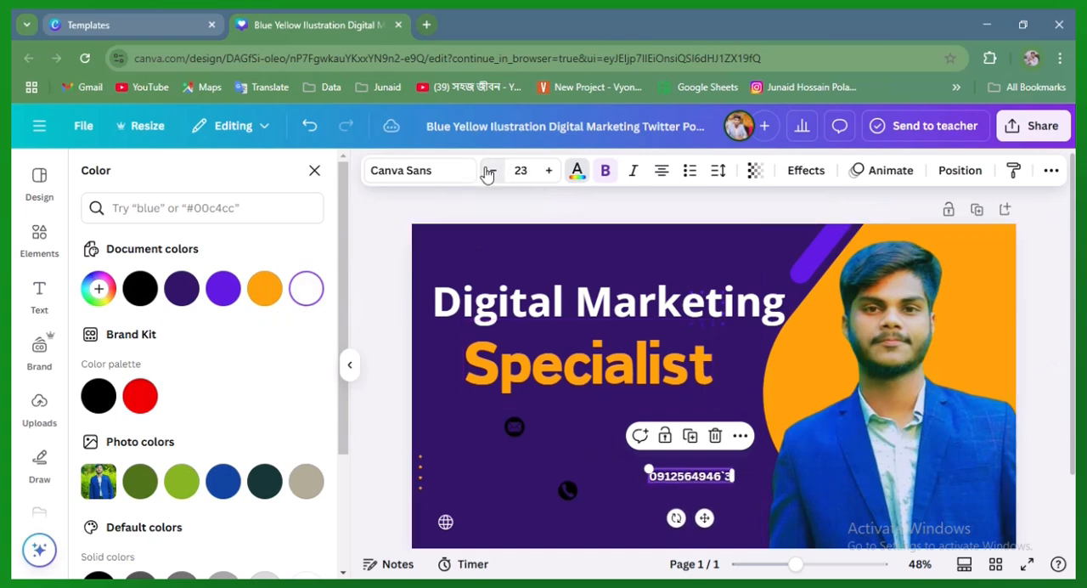
triple_click(488, 172)
left_click(488, 172)
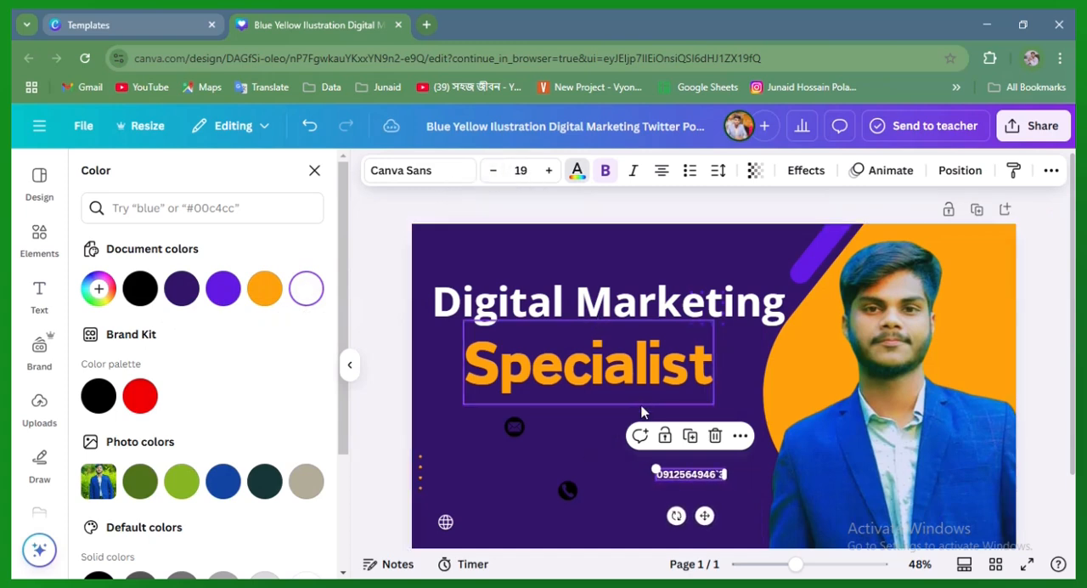
left_click(754, 390)
Remove the stray backtick character from the phone number text
left_click(705, 476)
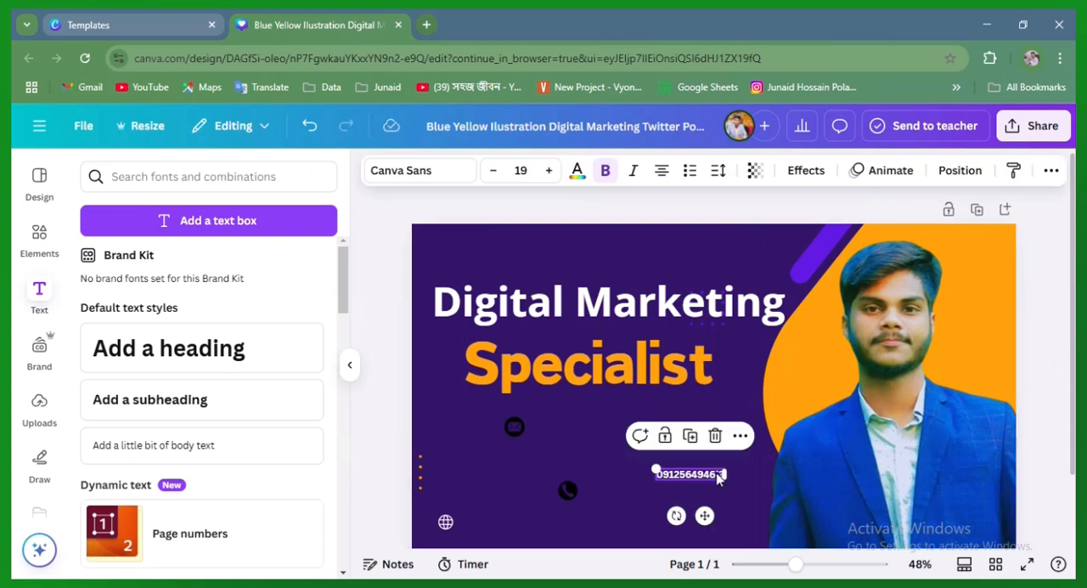
left_click(720, 478)
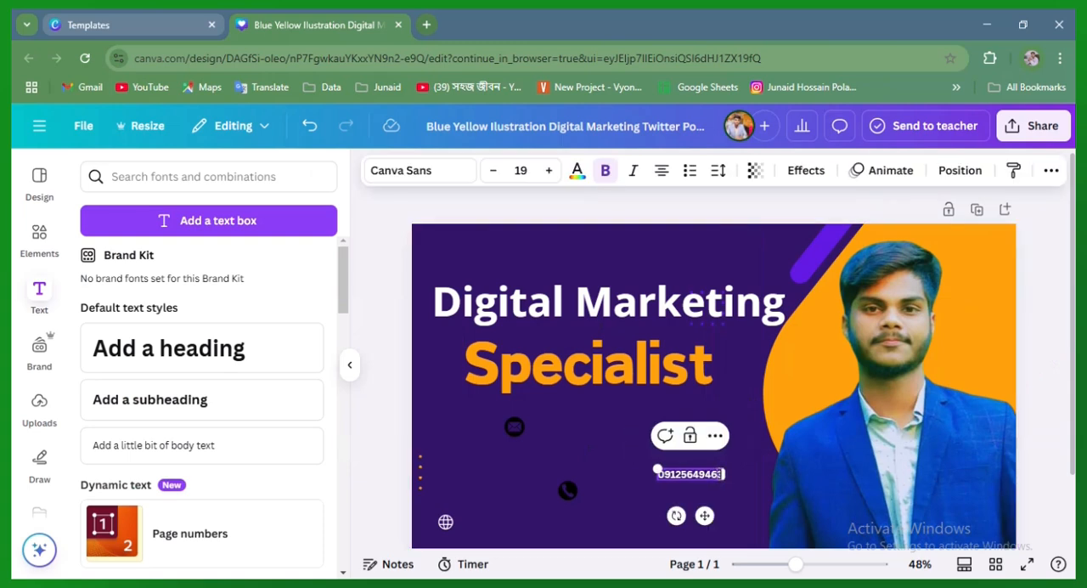
left_click(592, 439)
Recolour the black call icon with the document's orange
left_click(568, 490)
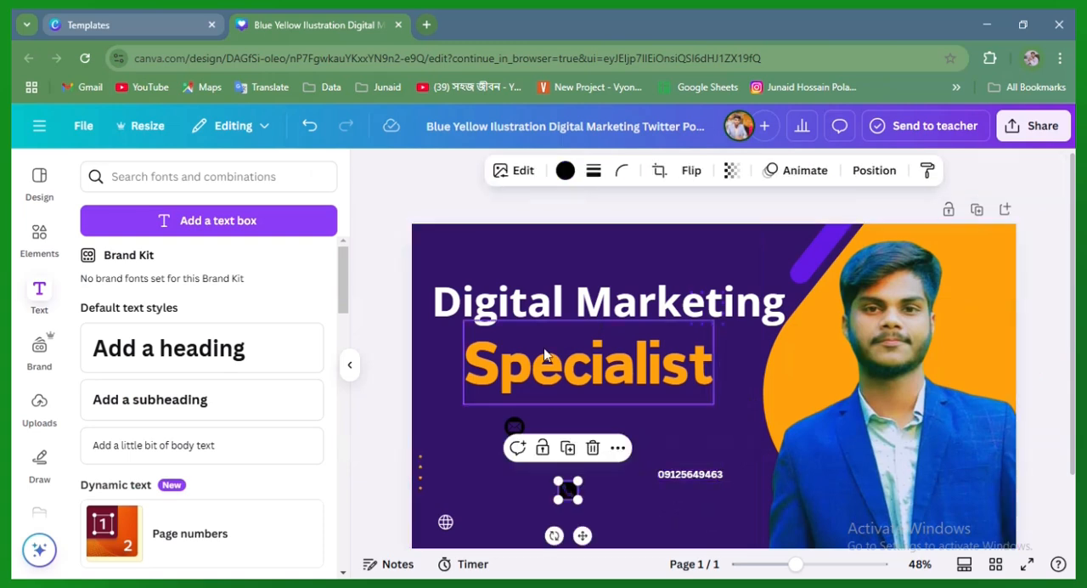
left_click(565, 171)
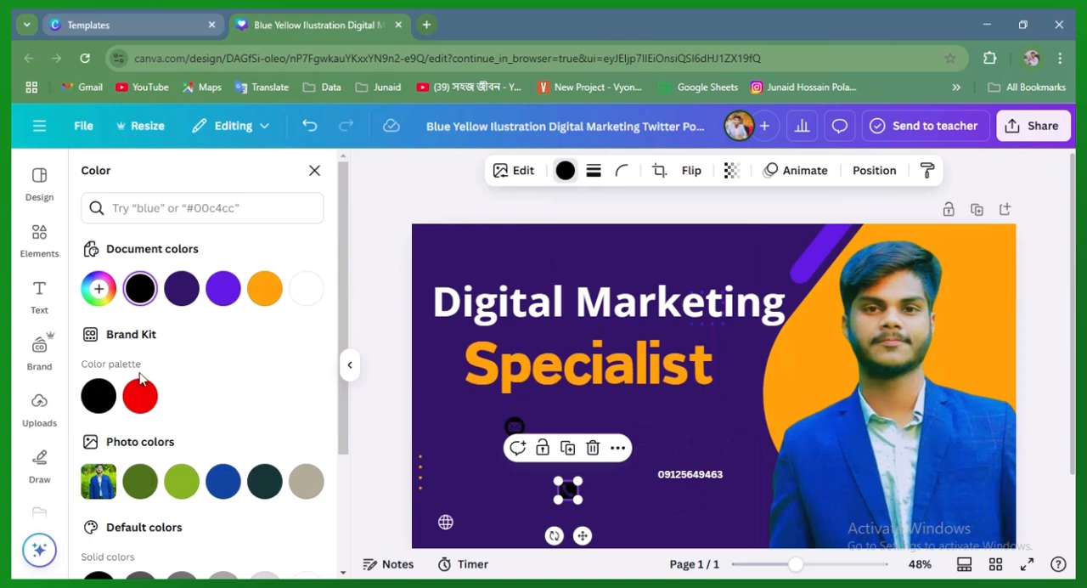
left_click(263, 291)
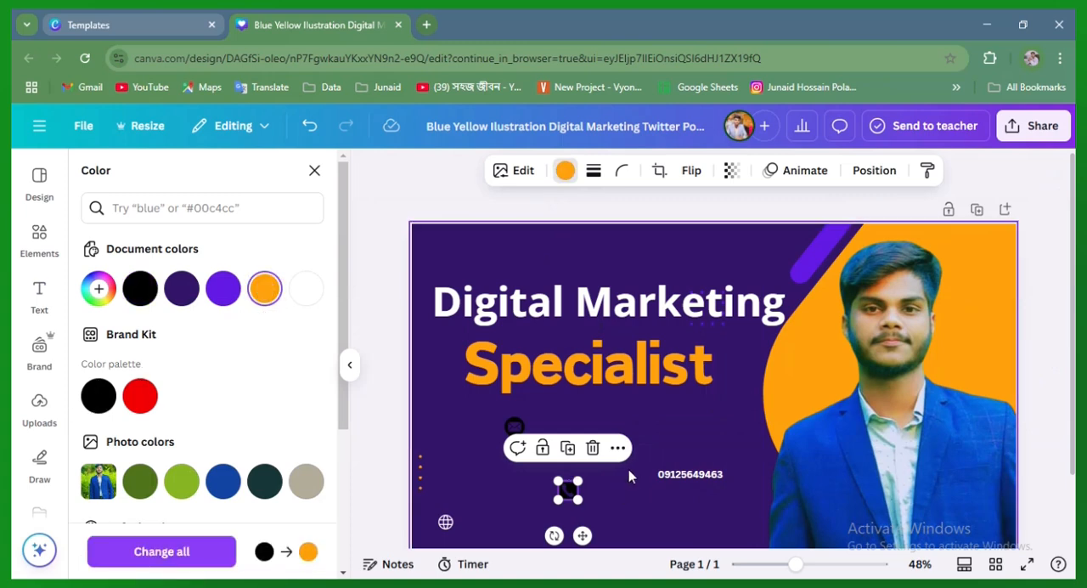
left_click(628, 513)
Move the call icon to the banner's bottom edge and place the phone number text directly beside it
left_click_drag(570, 493, 659, 532)
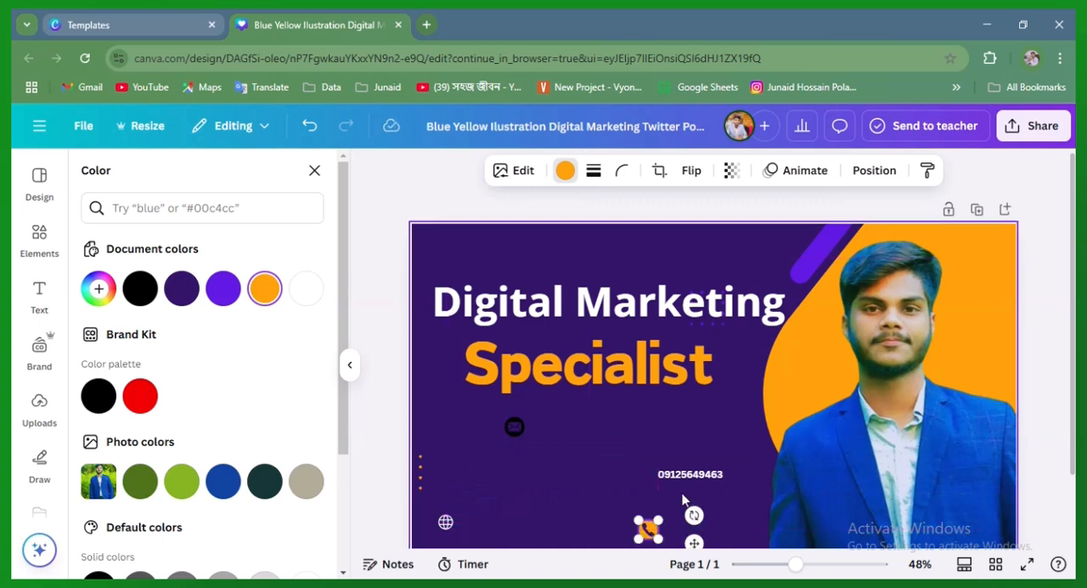
left_click(629, 498)
left_click_drag(681, 478, 693, 530)
left_click(596, 467)
left_click(649, 535)
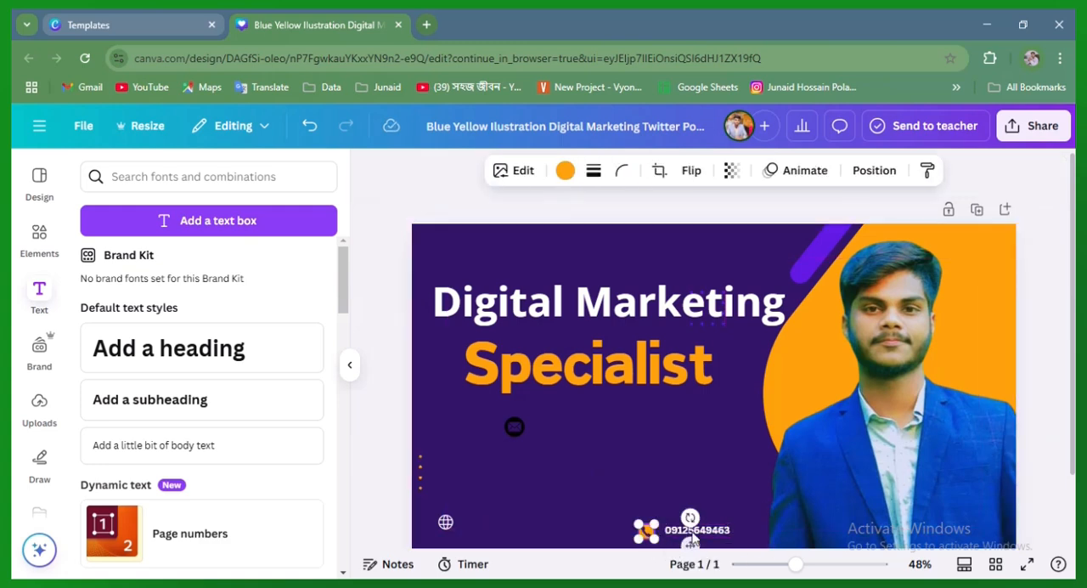
Nudge the phone number text slightly closer to the orange call icon
left_click(667, 498)
left_click(679, 535)
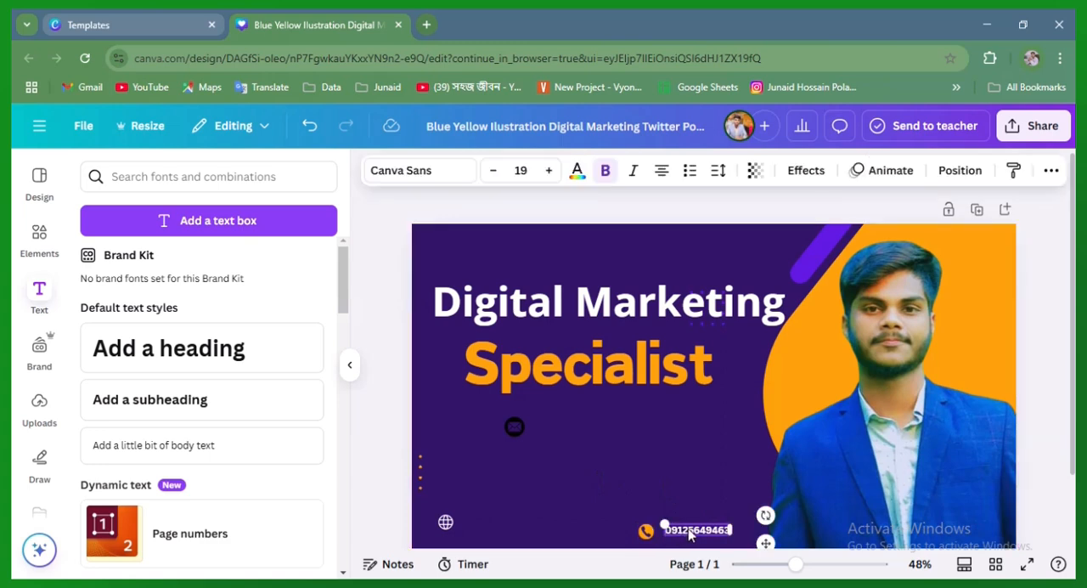
left_click_drag(759, 544, 757, 544)
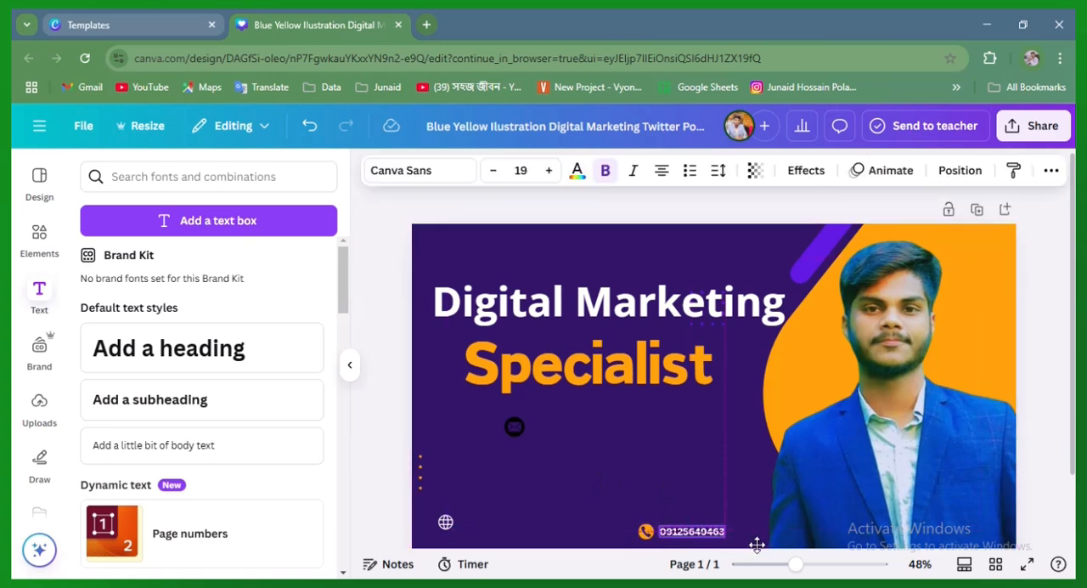
left_click(597, 473)
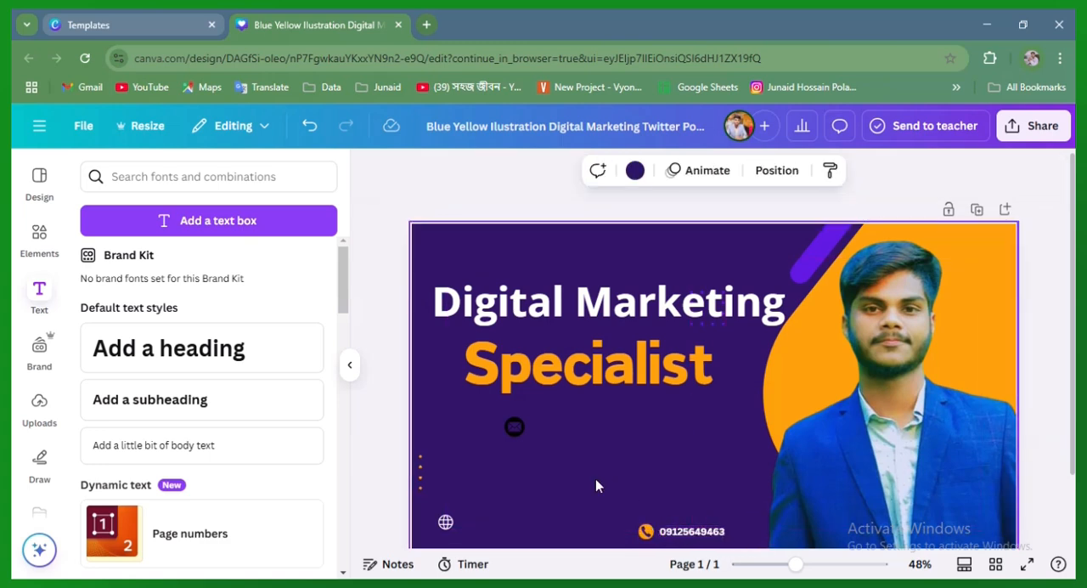
Move the globe icon along the banner's bottom edge to sit below the email icon, level with the call icon
left_click_drag(445, 522, 550, 527)
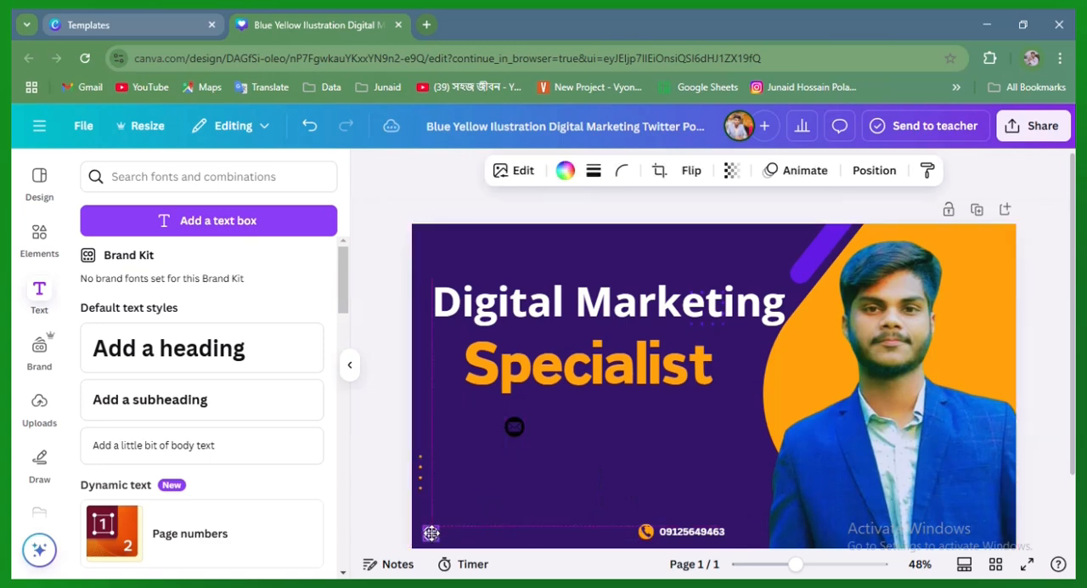
left_click_drag(432, 532, 504, 532)
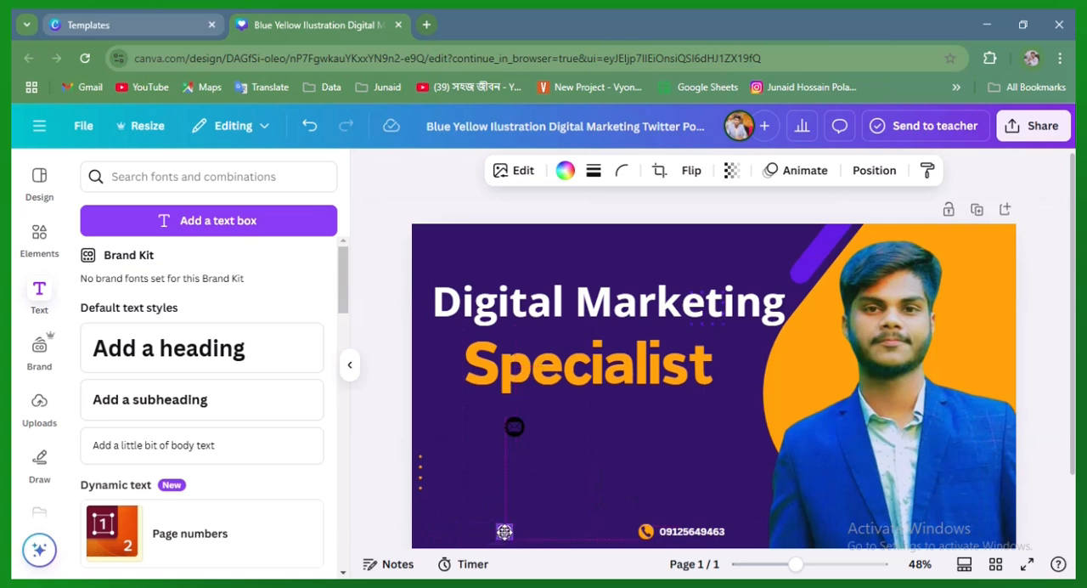
left_click(584, 526)
Duplicate the phone number text and place the copy next to the globe icon
double_click(690, 532)
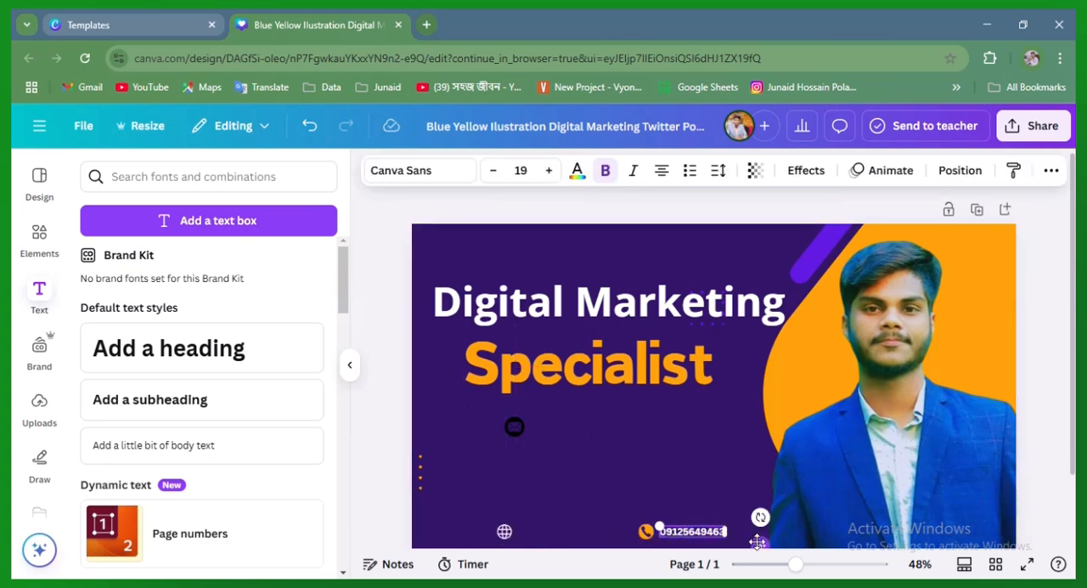
right_click(690, 534)
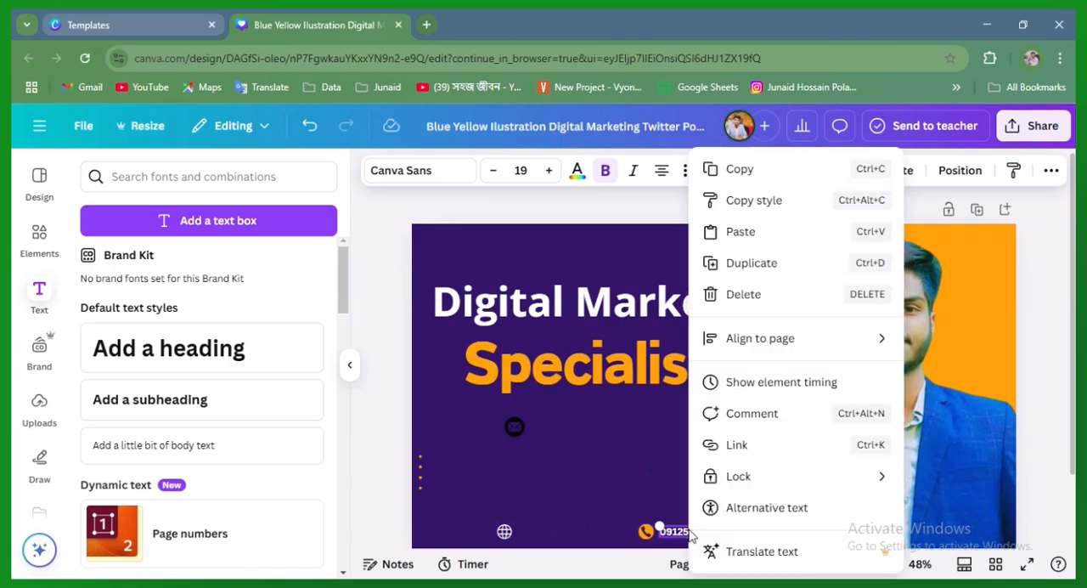
left_click(757, 270)
left_click_drag(761, 533, 627, 528)
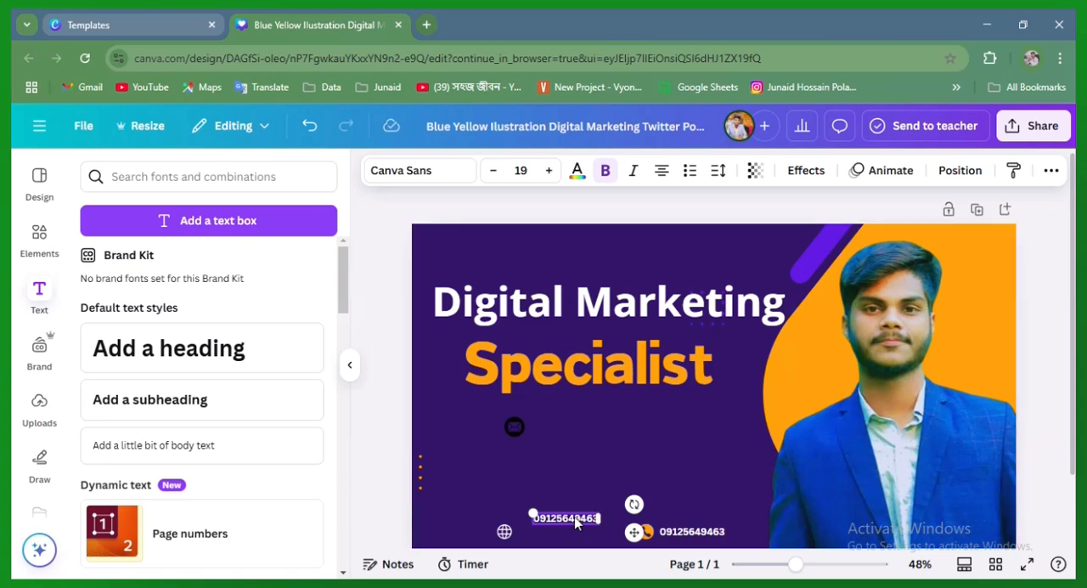
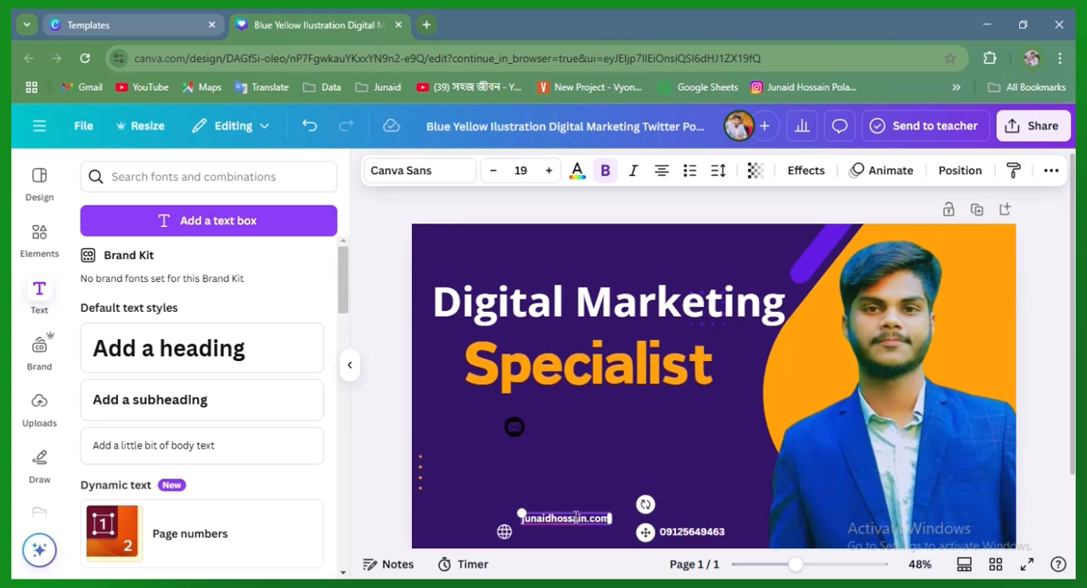
Replace the duplicated phone number with the personal website address
left_click(635, 474)
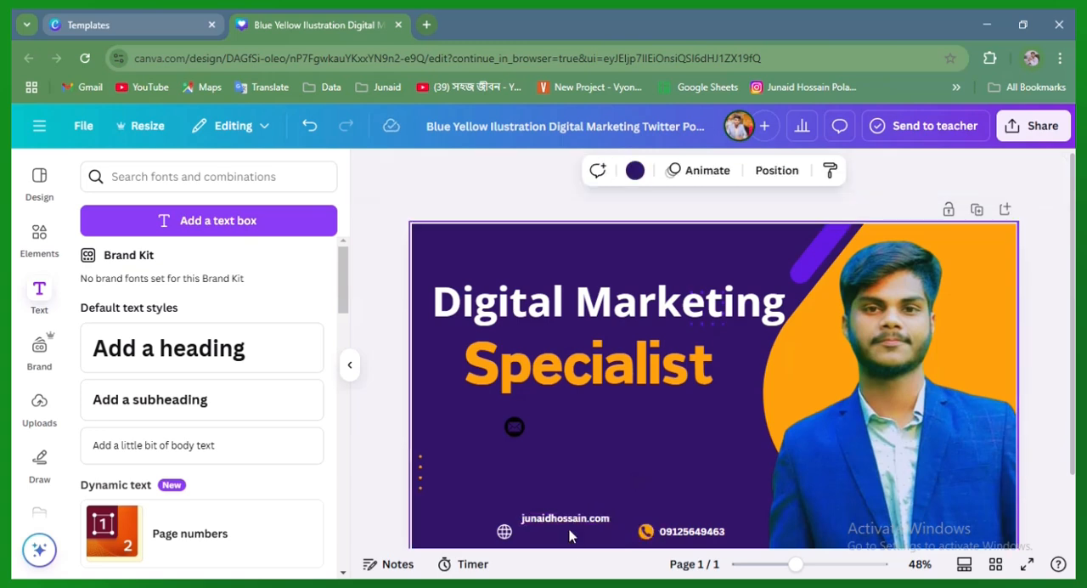
Place the website text directly beside the globe icon and fine-tune the spacing and alignment of both
left_click(574, 518)
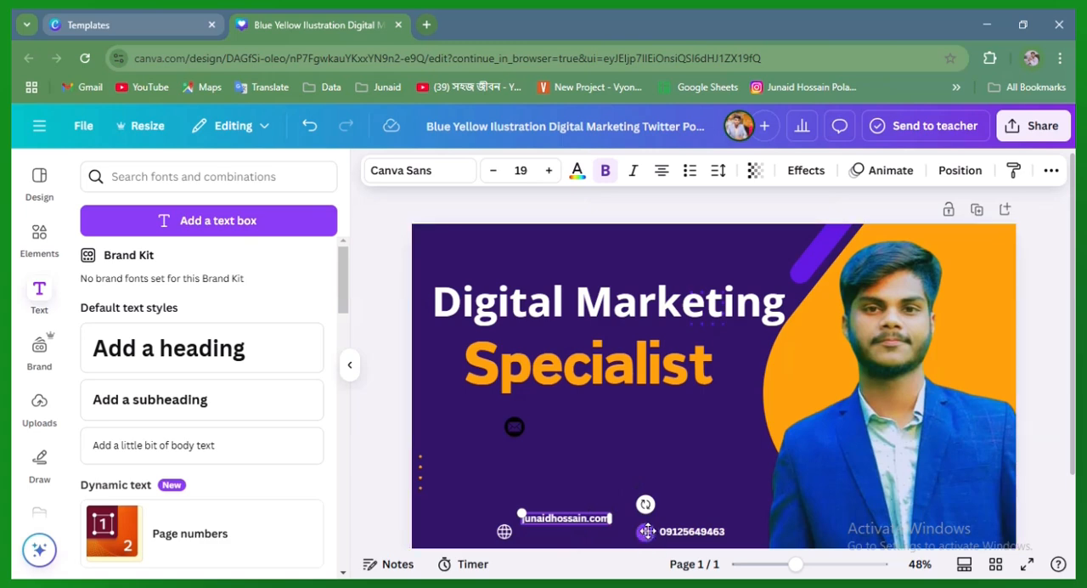
left_click_drag(646, 532, 643, 544)
left_click(671, 449)
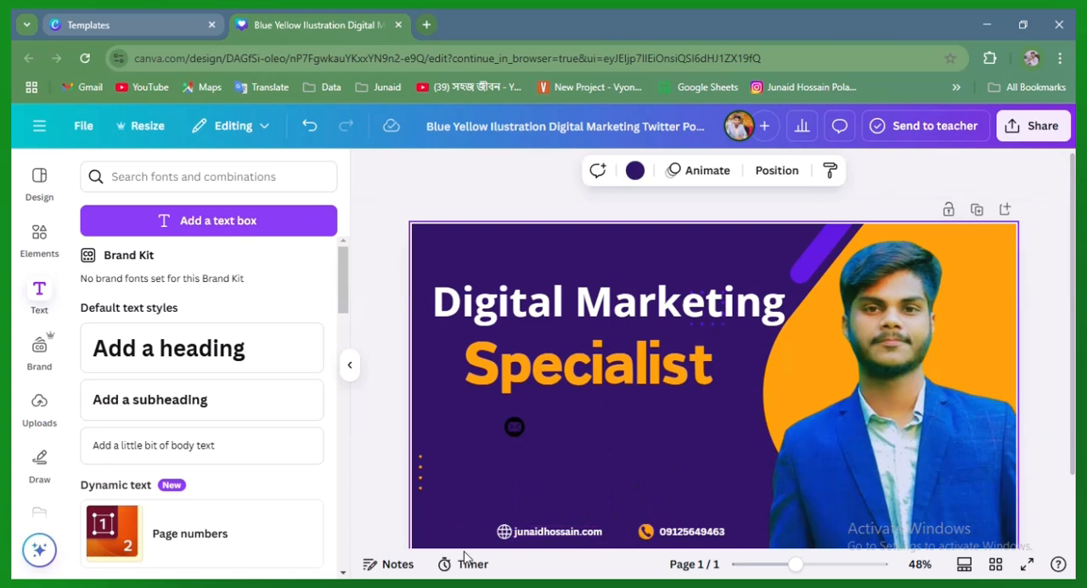
left_click(505, 533)
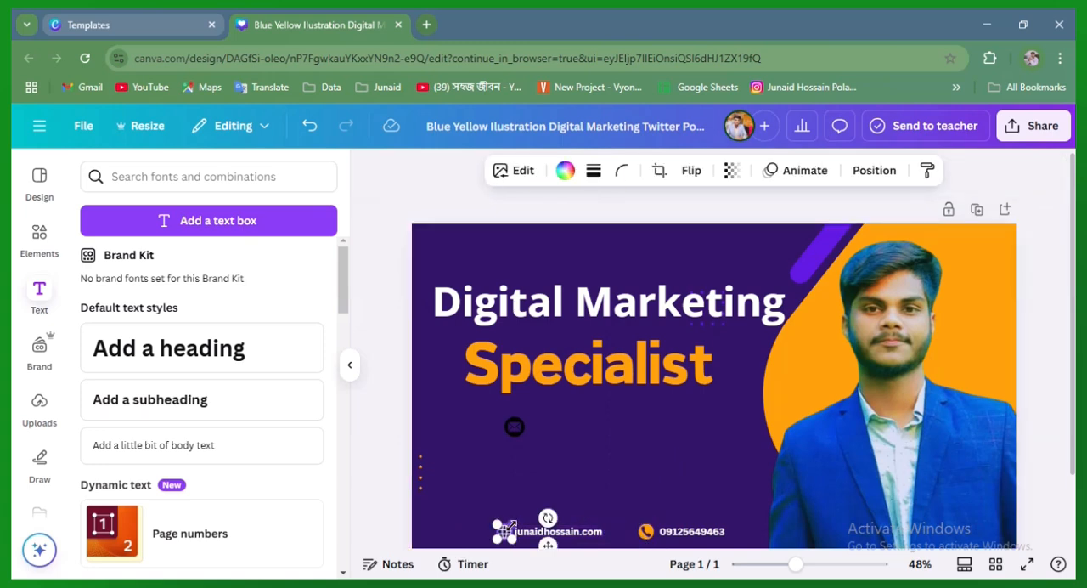
left_click(578, 475)
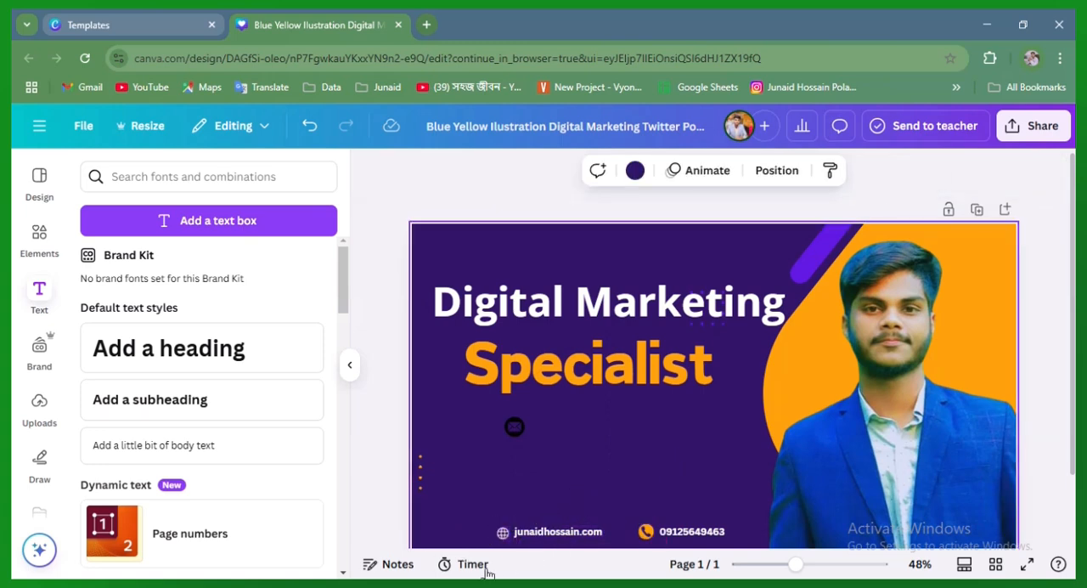
left_click(595, 532)
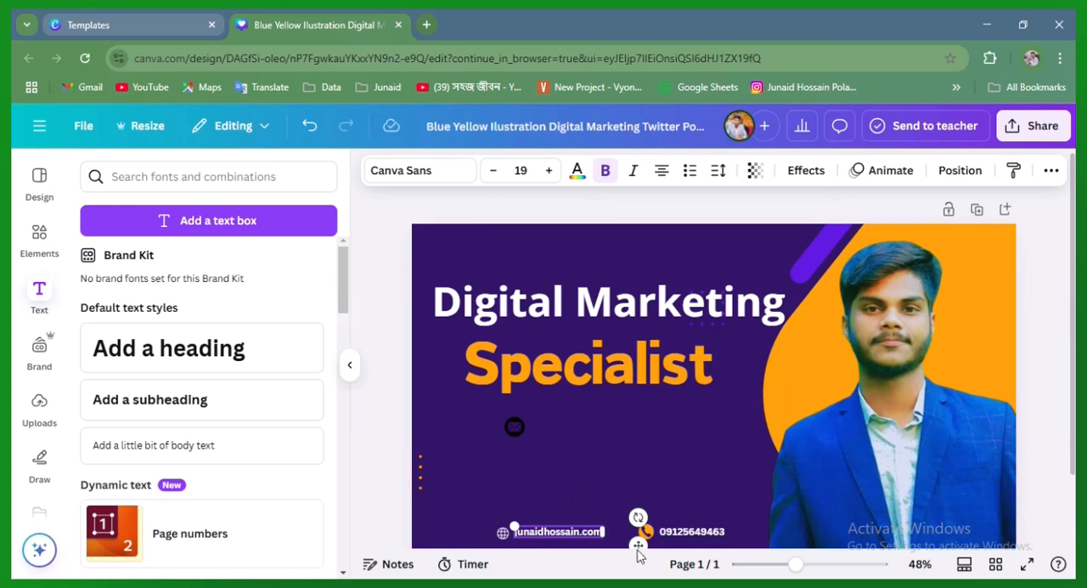
left_click_drag(637, 546, 635, 548)
left_click(473, 508)
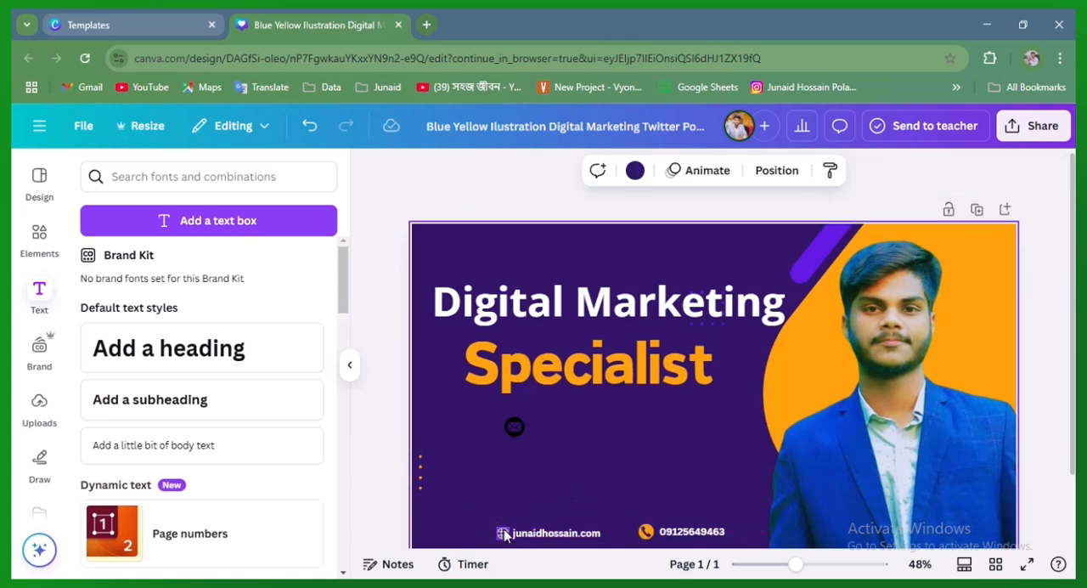
Recolour the white globe icon with the document's orange
left_click(504, 533)
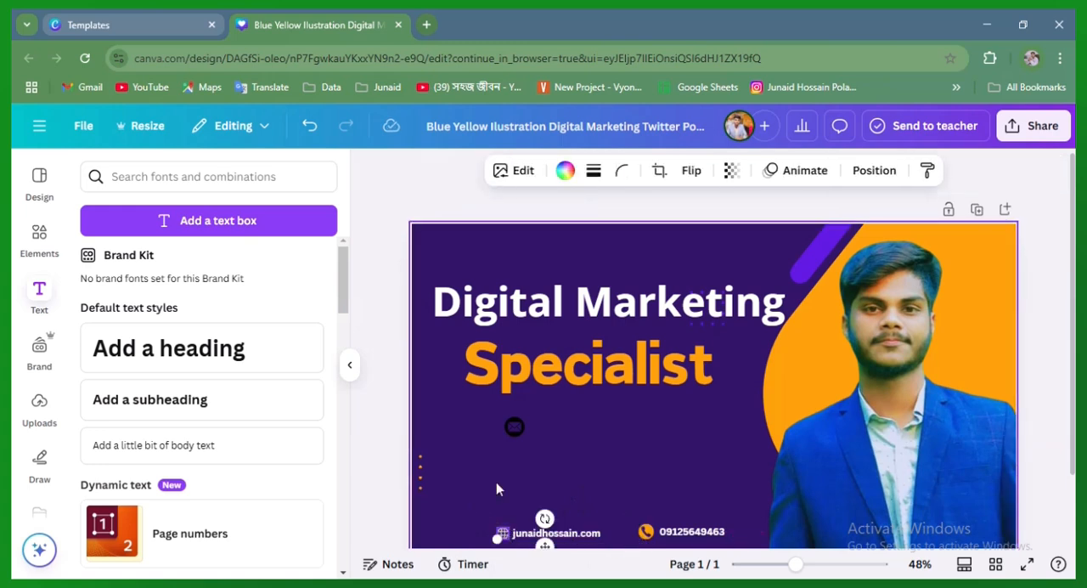
left_click(564, 173)
left_click(264, 288)
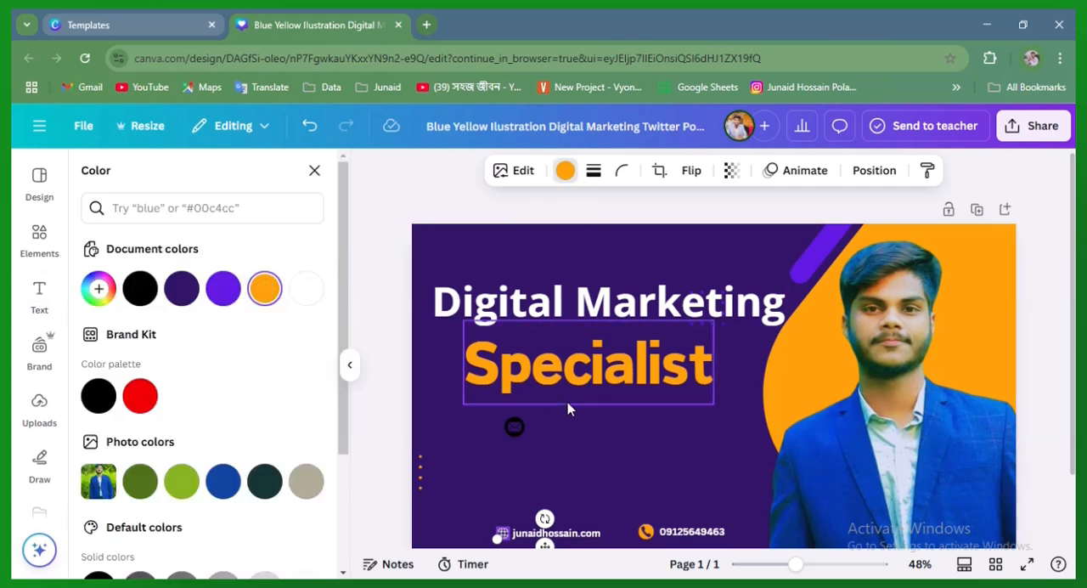
left_click(624, 451)
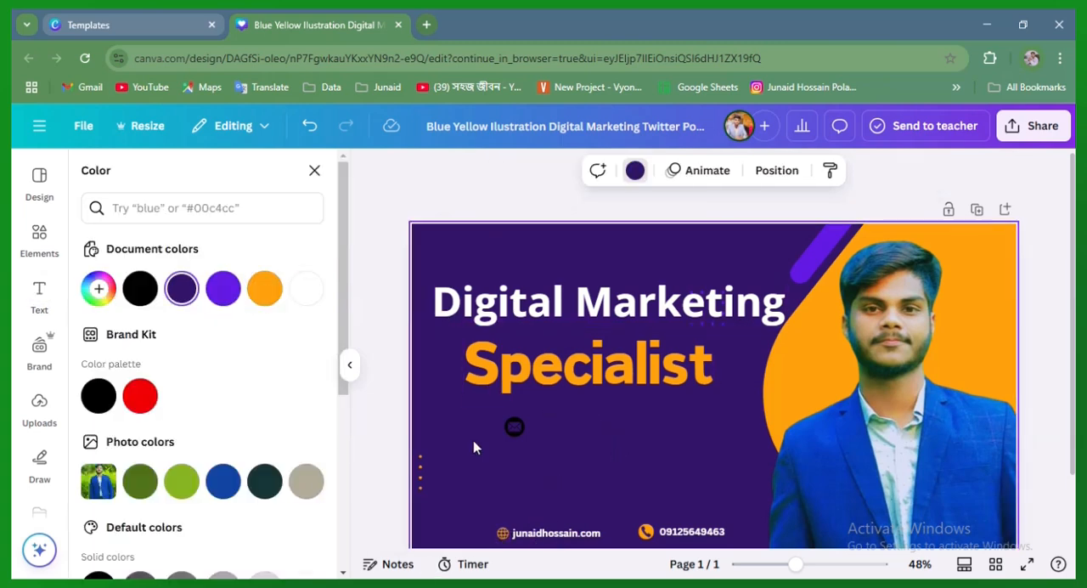
Remove the black email icon from the banner
left_click(515, 427)
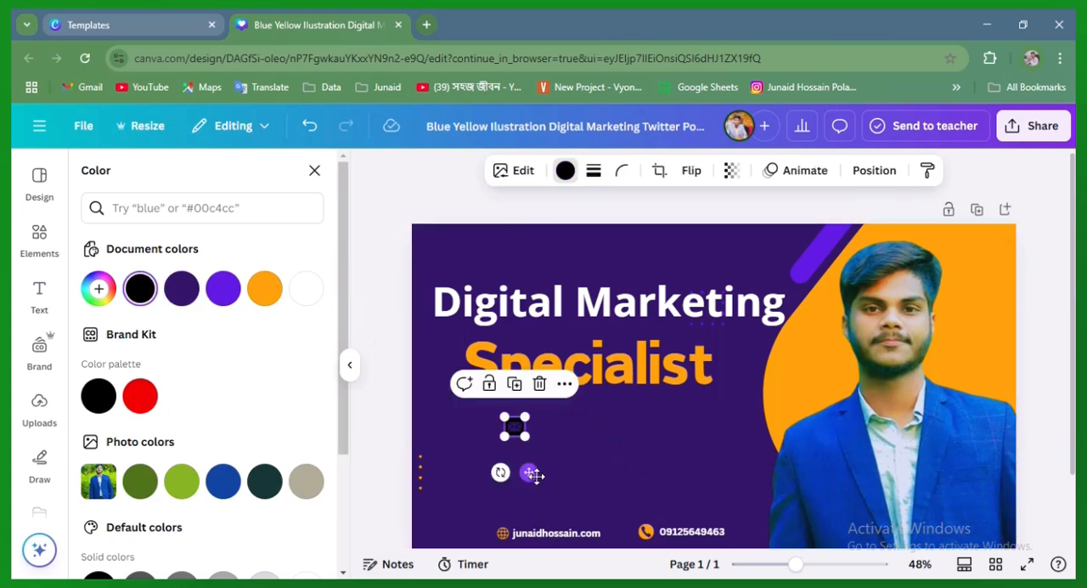
left_click_drag(515, 428, 753, 515)
left_click(761, 437)
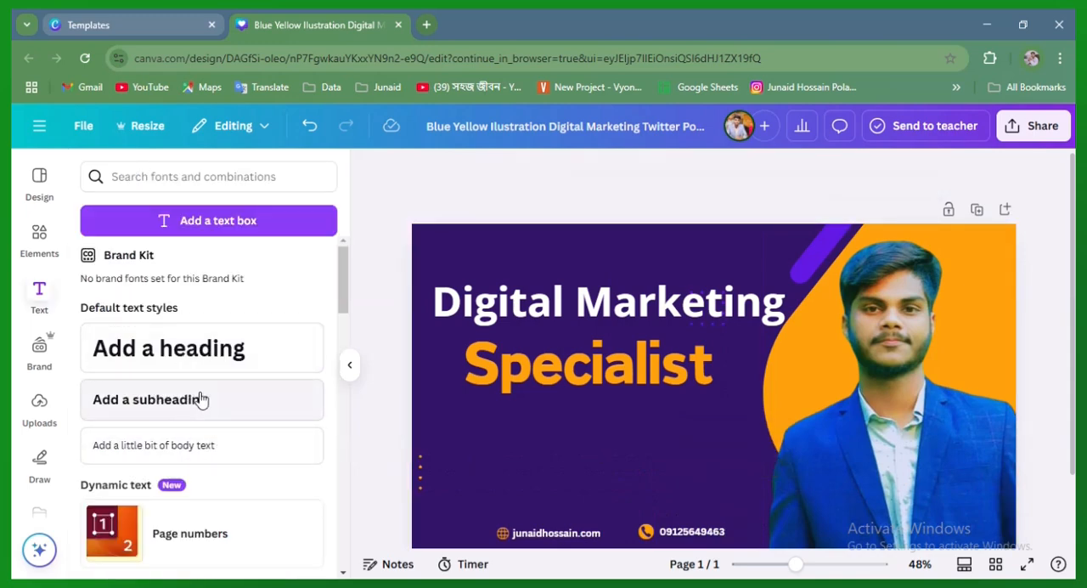
Search the elements library for "contact us" in place of the earlier "call icon" search
left_click(39, 236)
left_click(150, 174)
type("call icon")
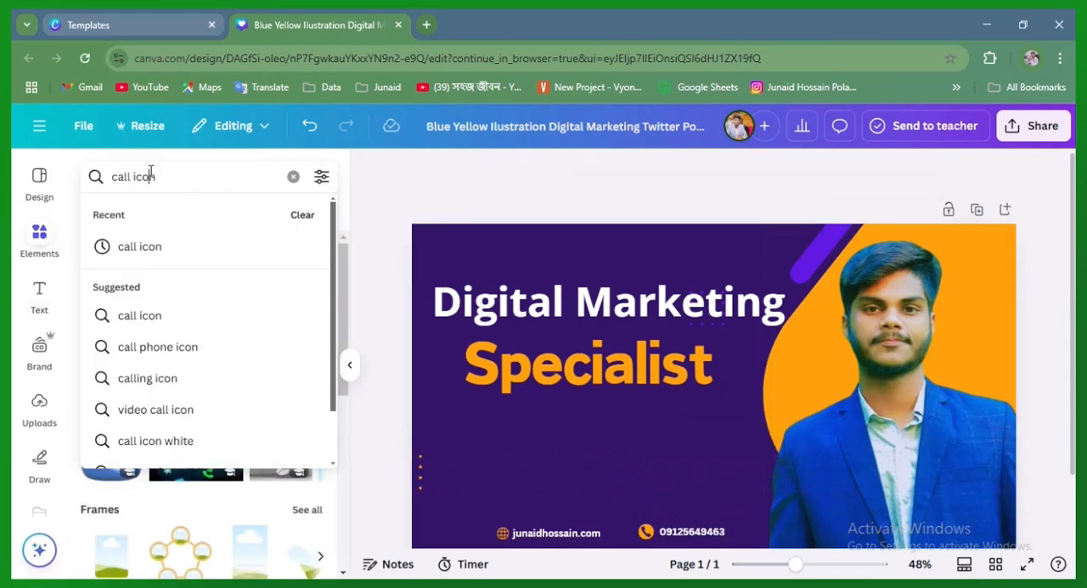
left_click(293, 178)
type("co")
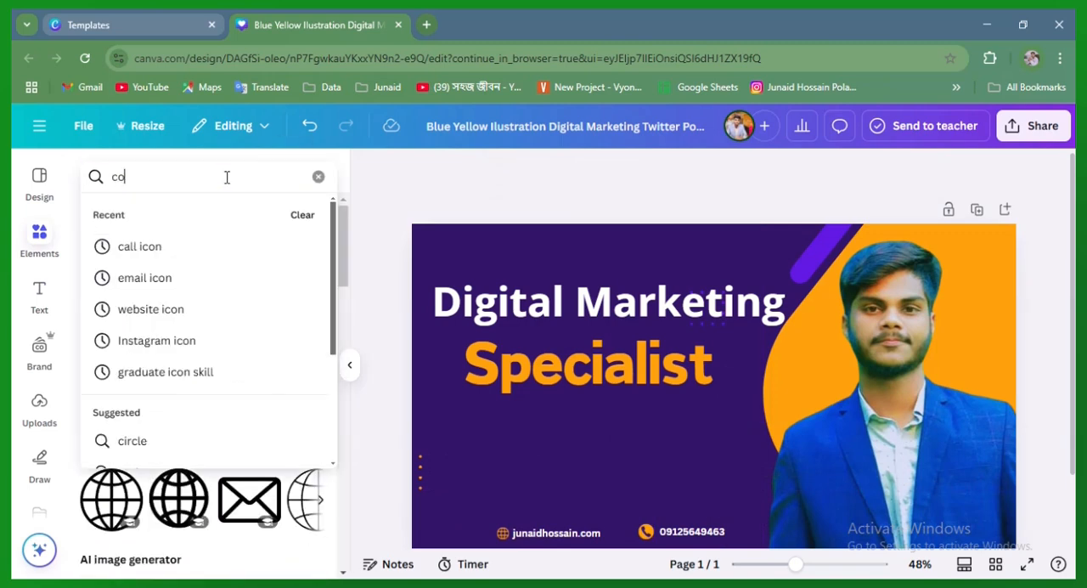
type("nta")
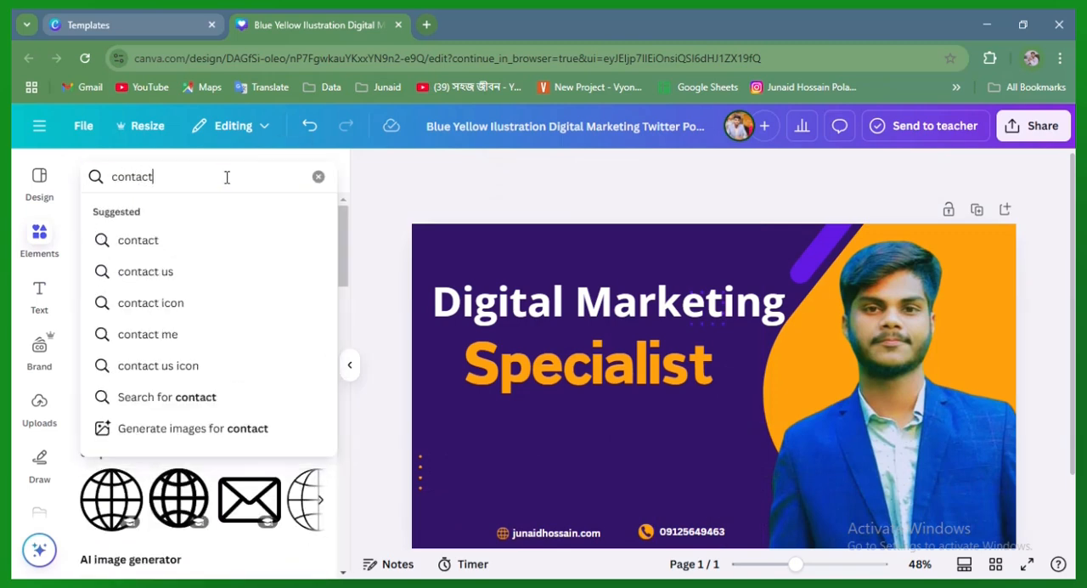
type("ct")
left_click(207, 271)
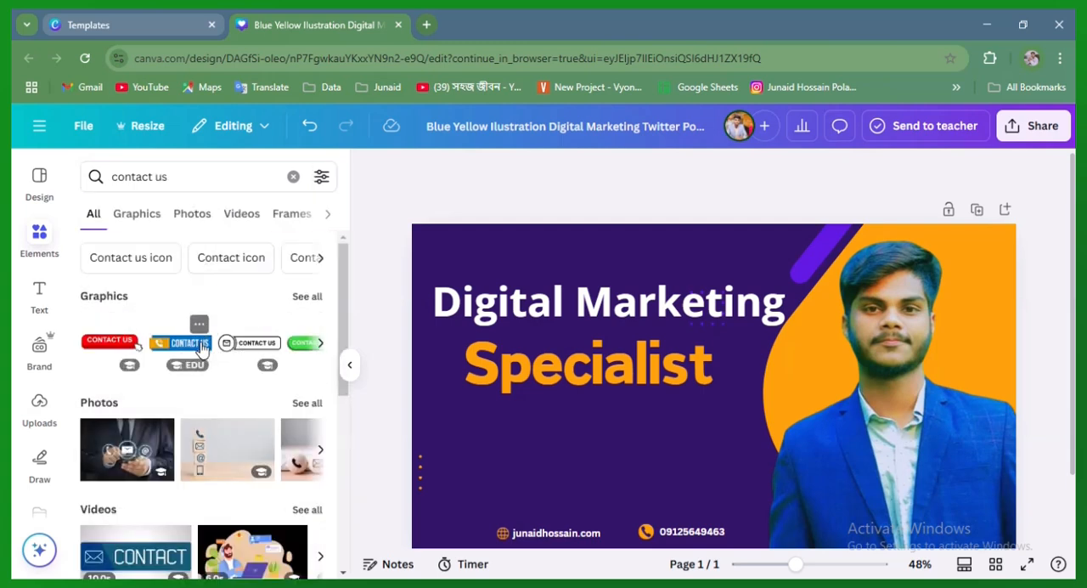
left_click(319, 345)
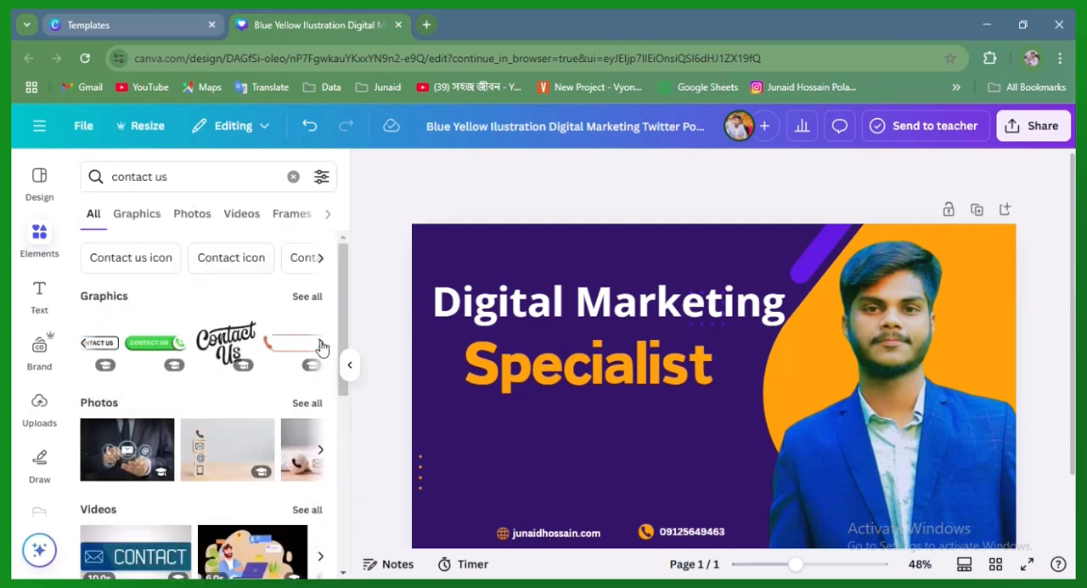
left_click(84, 342)
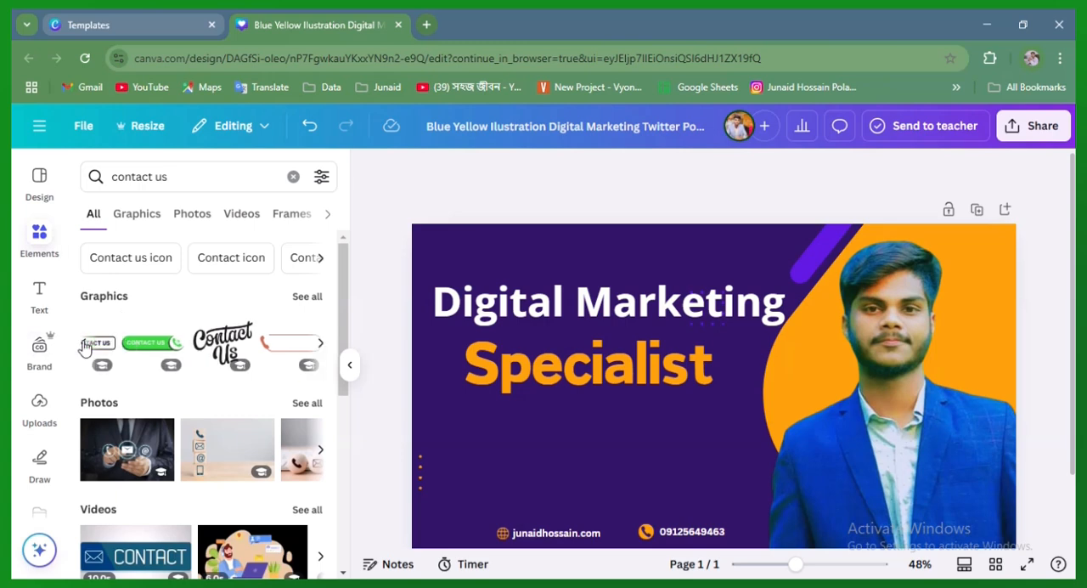
left_click(163, 346)
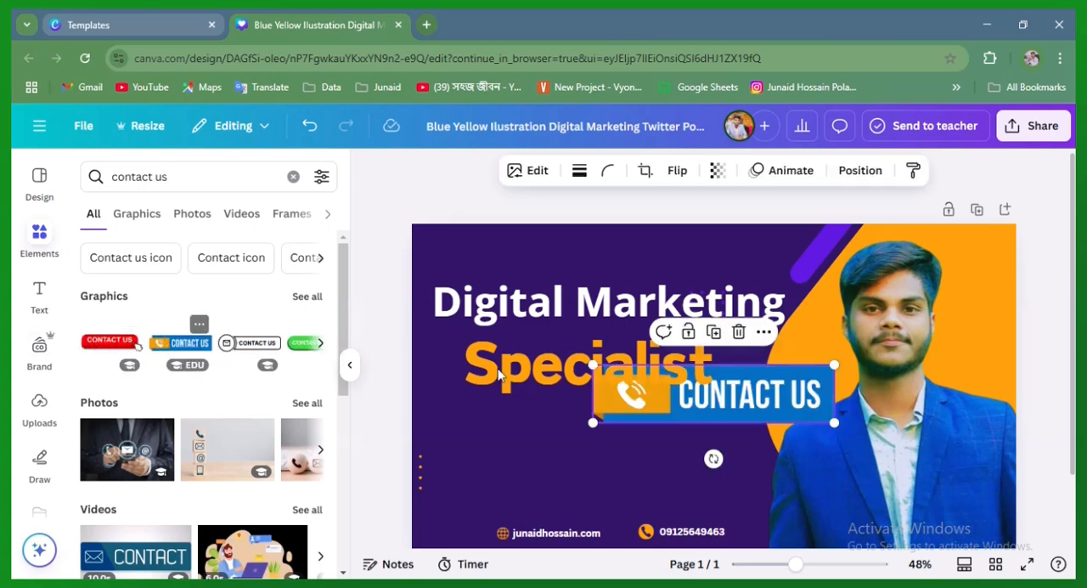
left_click_drag(763, 399, 638, 478)
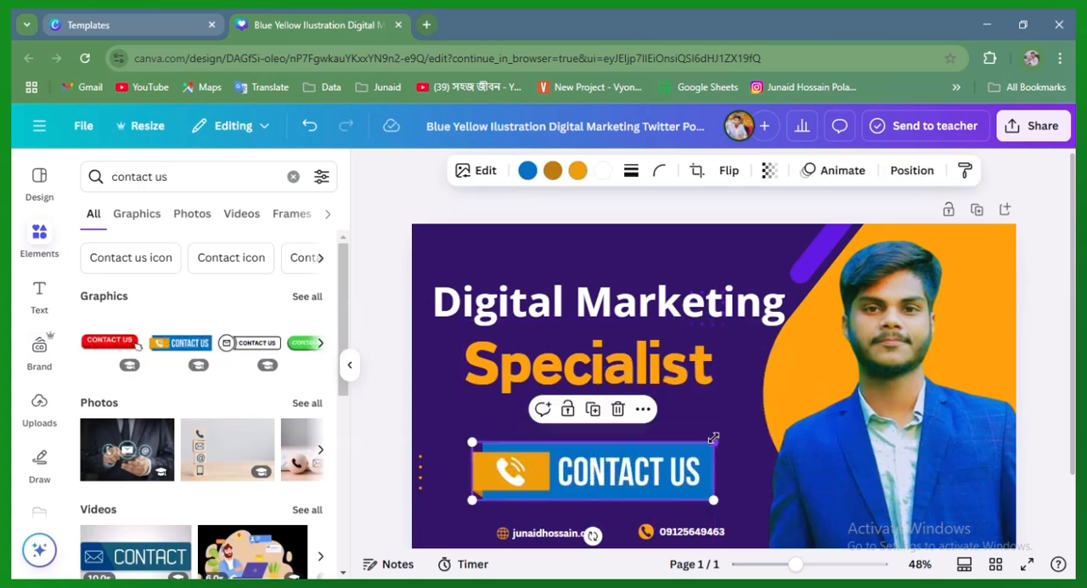
left_click_drag(718, 442, 600, 467)
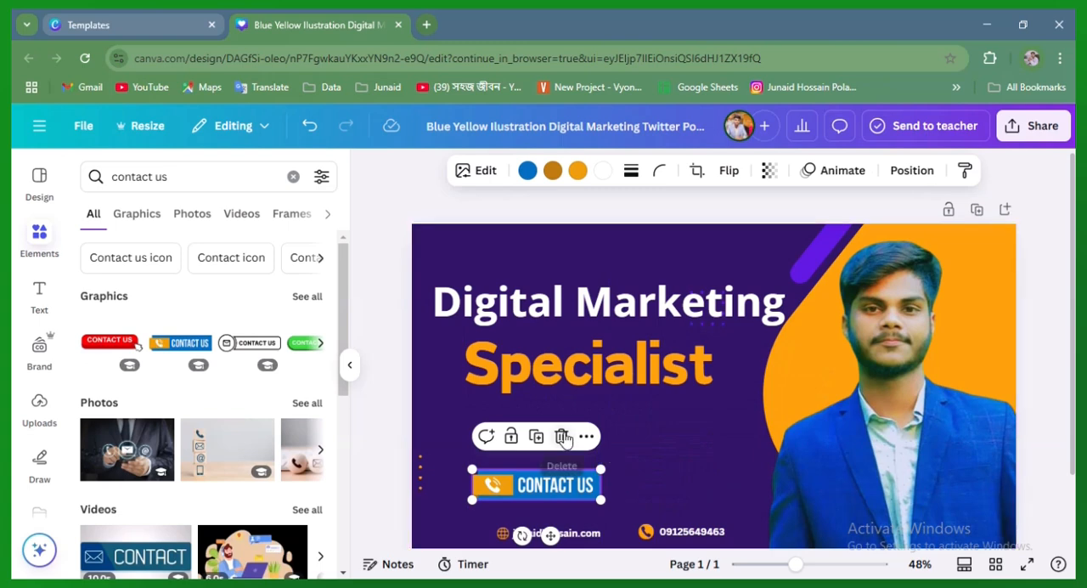
left_click(562, 437)
Place the outlined CONTACT US graphic with the envelope below the "Specialist" heading and recolour its black lettering and outline white
left_click_drag(717, 411, 607, 474)
left_click(574, 175)
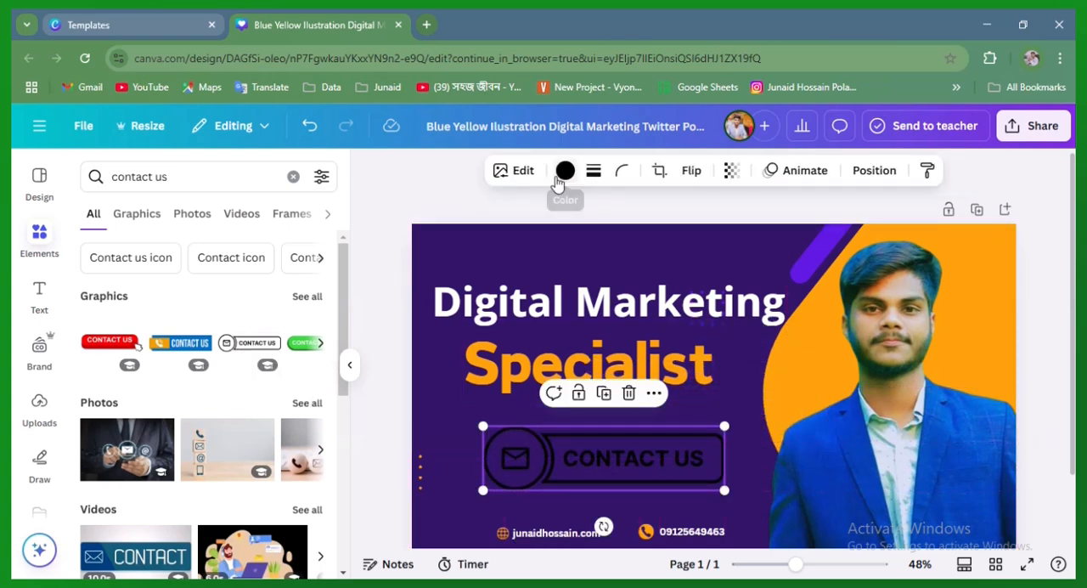
left_click(306, 289)
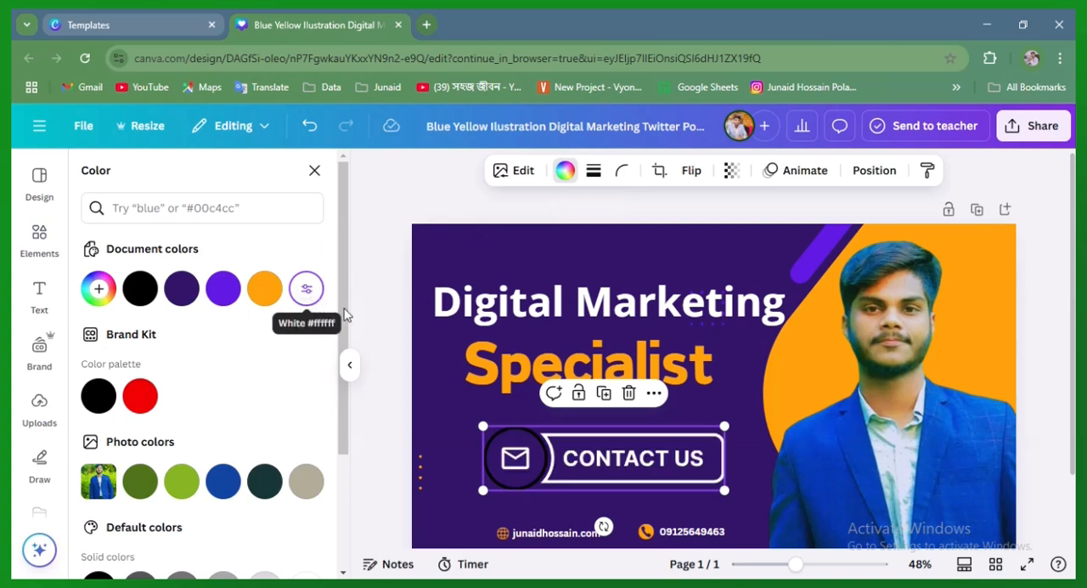
left_click(773, 452)
left_click(447, 394)
left_click(549, 361)
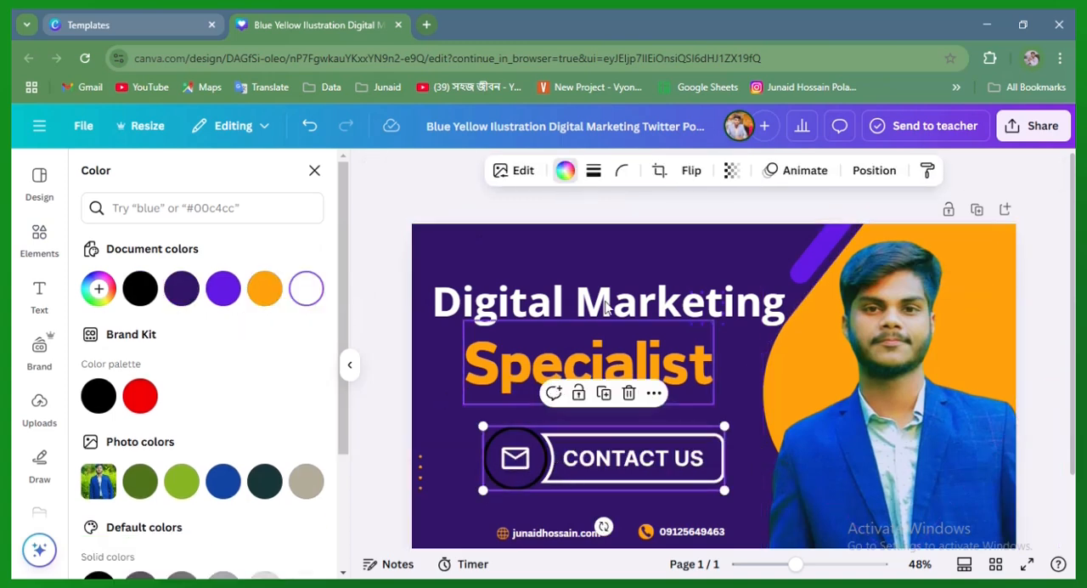
left_click(423, 430)
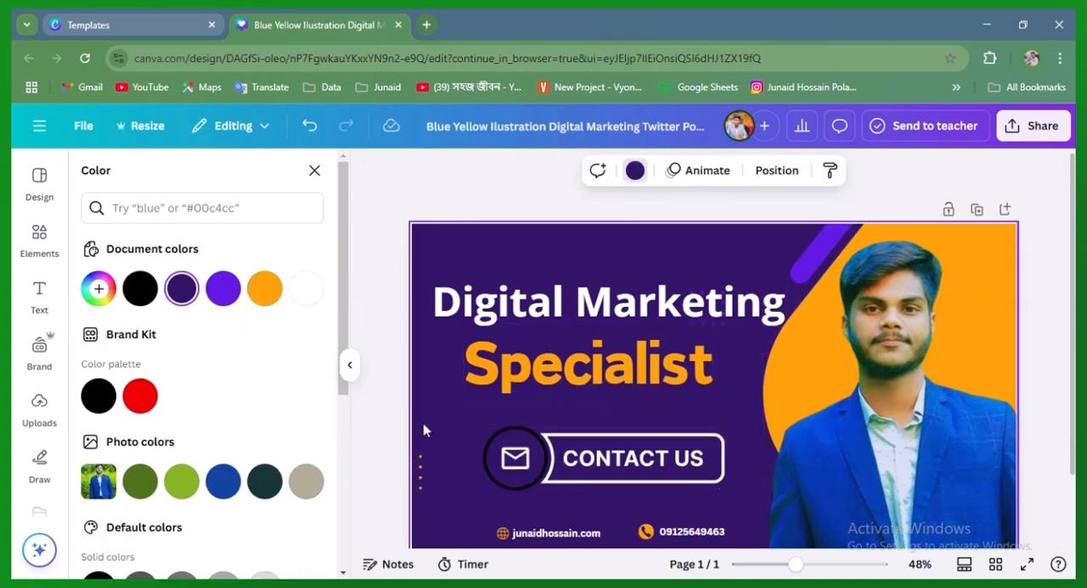
Shrink the outlined CONTACT US graphic to a small button and place it just above the website address
left_click(679, 481)
left_click_drag(726, 423, 569, 469)
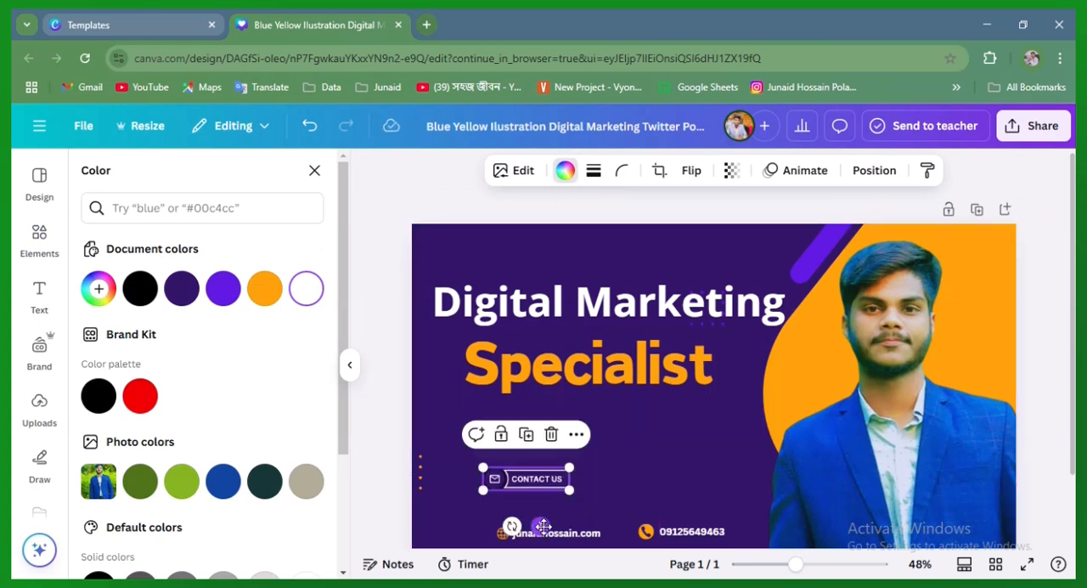
mouse_move(540, 526)
left_mouse_down()
mouse_move(562, 544)
mouse_move(633, 534)
mouse_move(551, 522)
mouse_move(557, 545)
mouse_move(558, 535)
left_mouse_up()
left_click(659, 456)
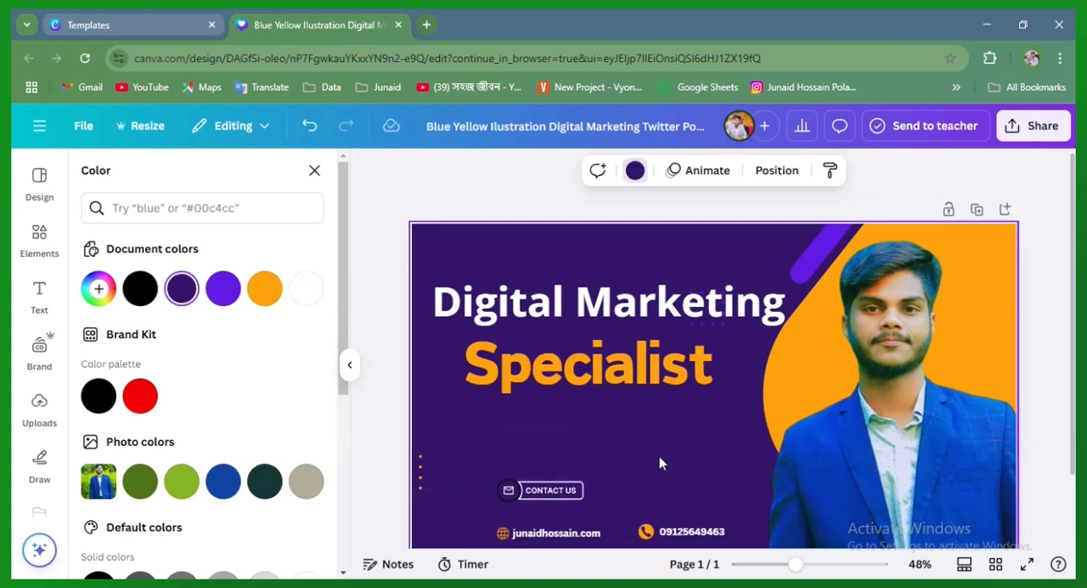
Delete the outlined CONTACT US graphic with the envelope from the banner
left_click(573, 489)
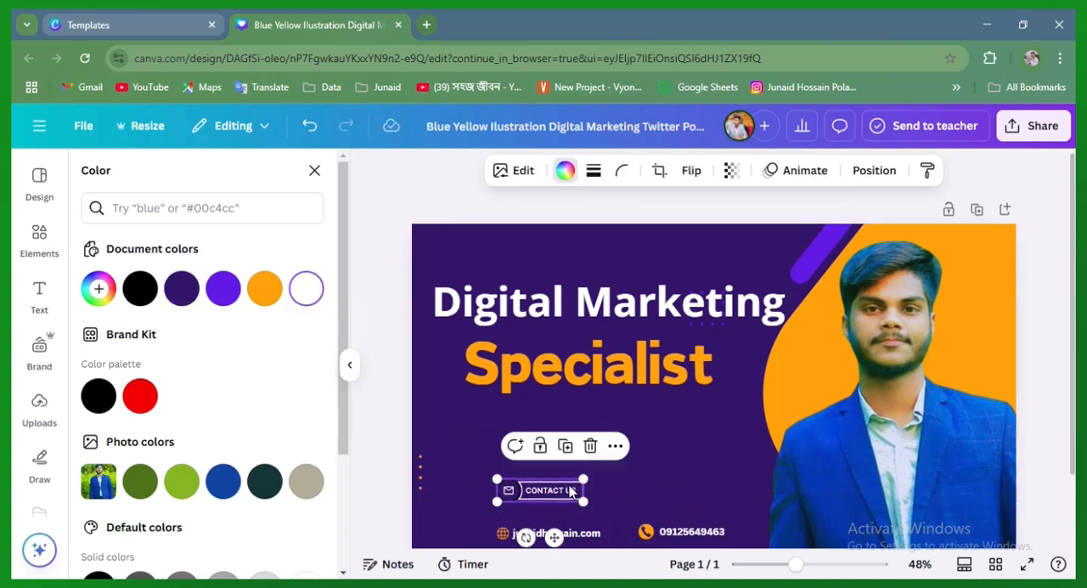
left_click(563, 172)
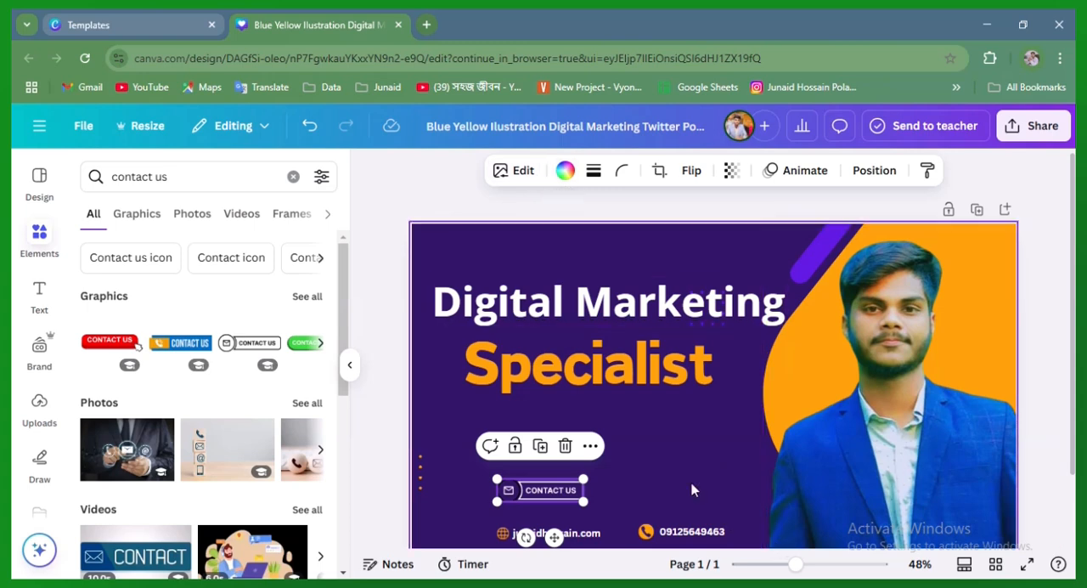
left_click(675, 457)
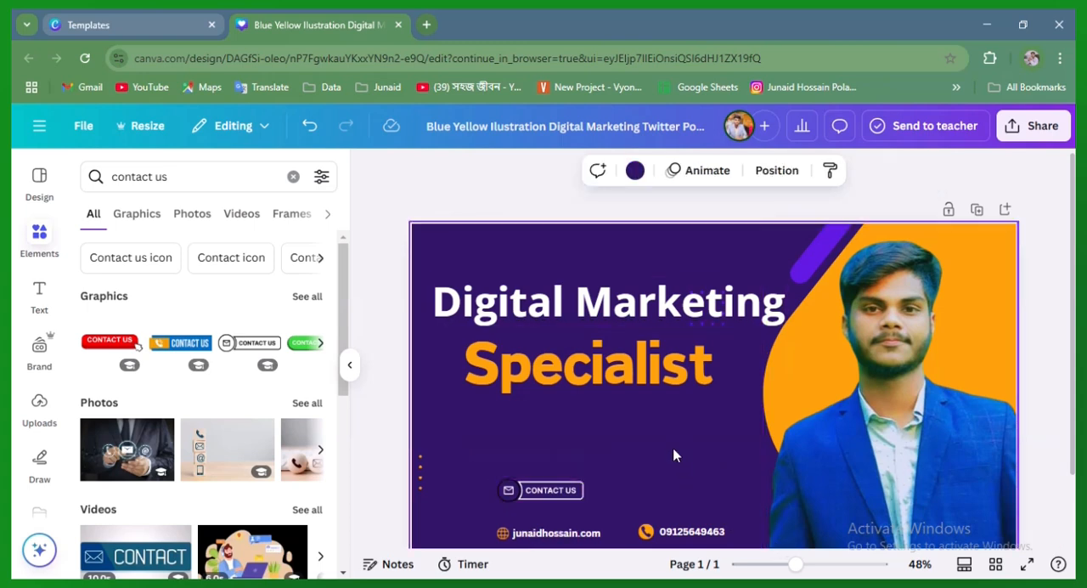
left_click(542, 490)
left_click(565, 445)
Limit the "contact us" results to graphics and add the red CONTACT US button with the round white phone icon
left_click(318, 343)
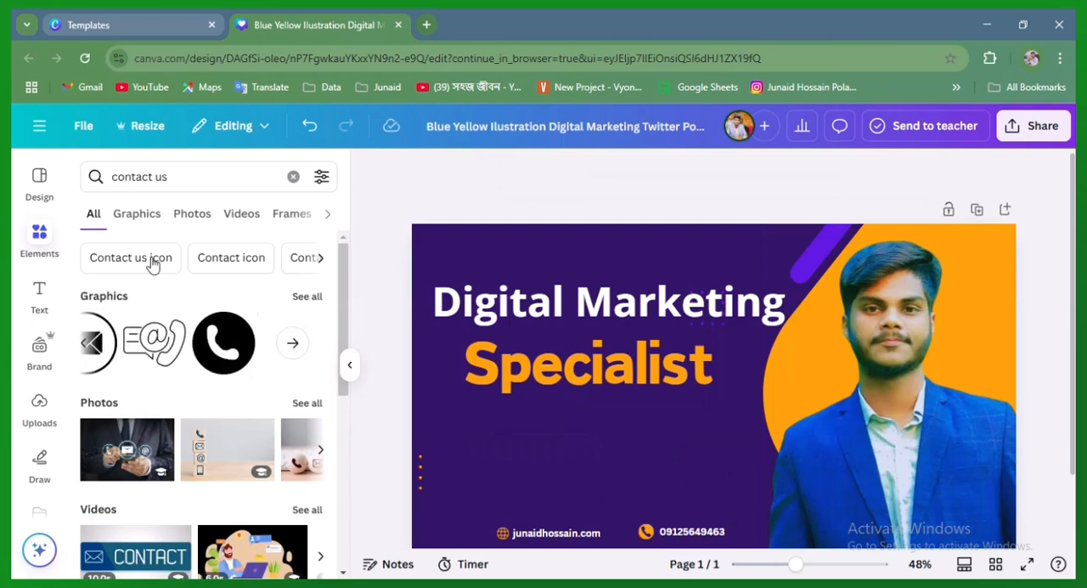
left_click(129, 218)
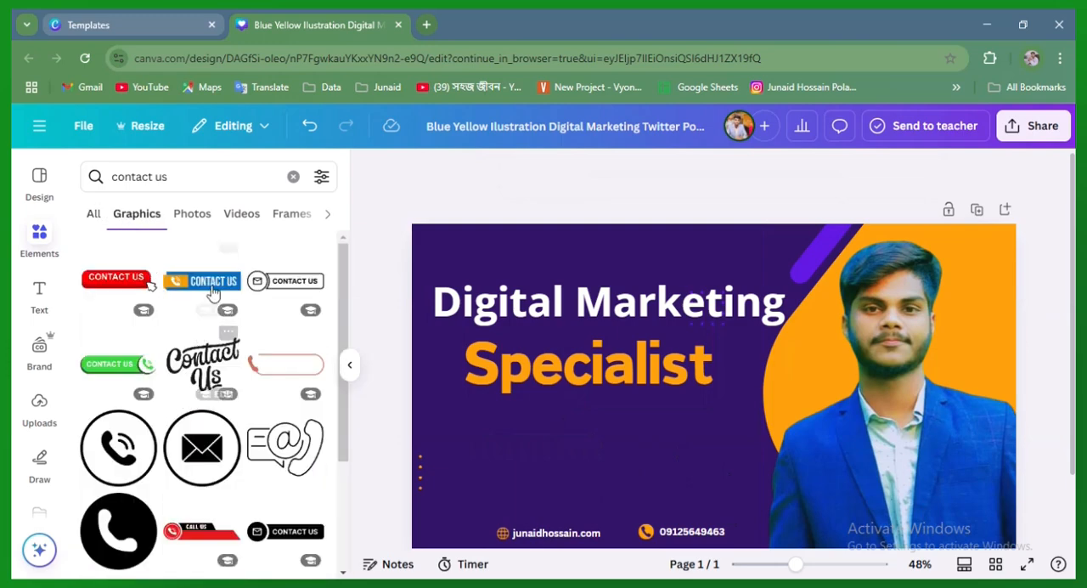
scroll(246, 425, "down", 2)
scroll(203, 399, "down", 1)
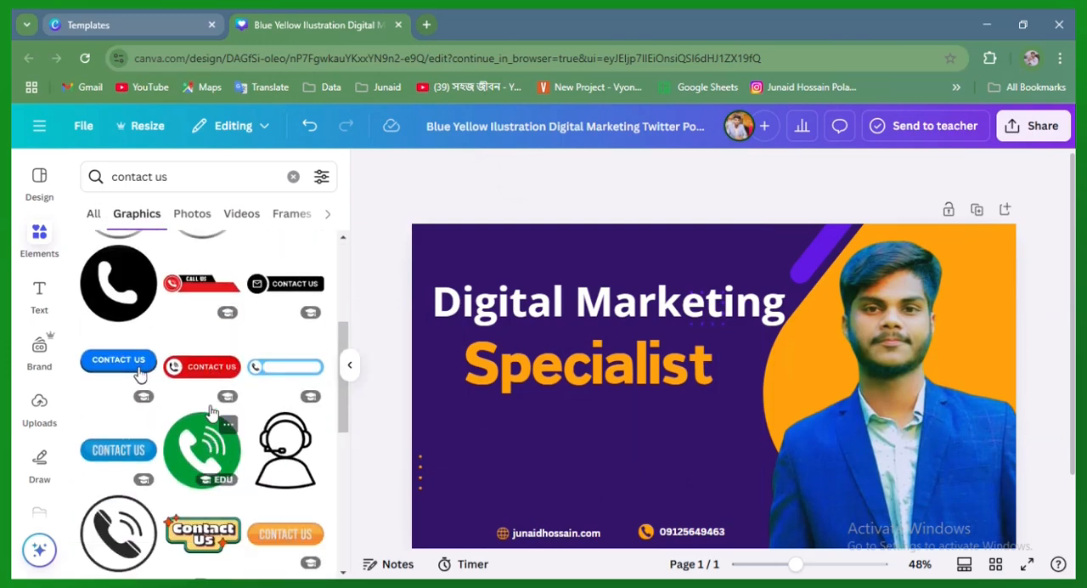
left_click(204, 366)
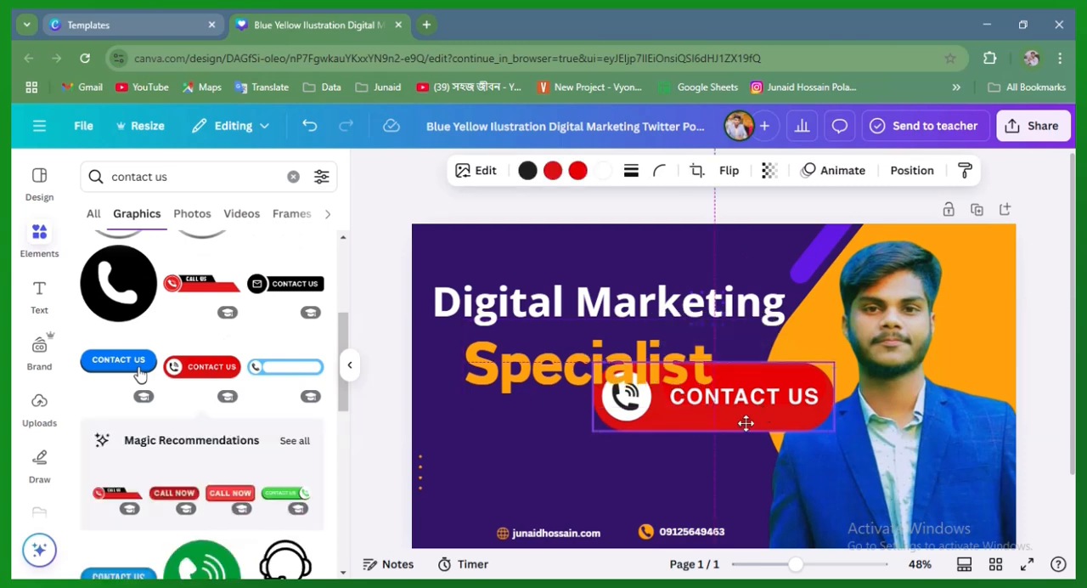
Shrink the red CONTACT US button to a small size and position it just above the website address
left_click_drag(745, 423, 637, 485)
left_click_drag(718, 431, 545, 478)
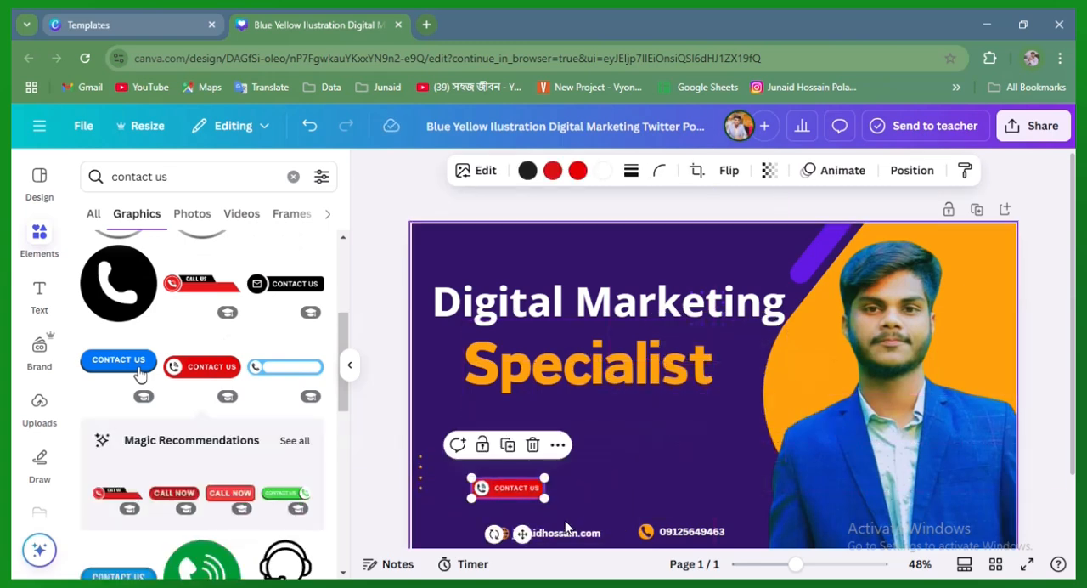
left_click_drag(522, 534, 554, 533)
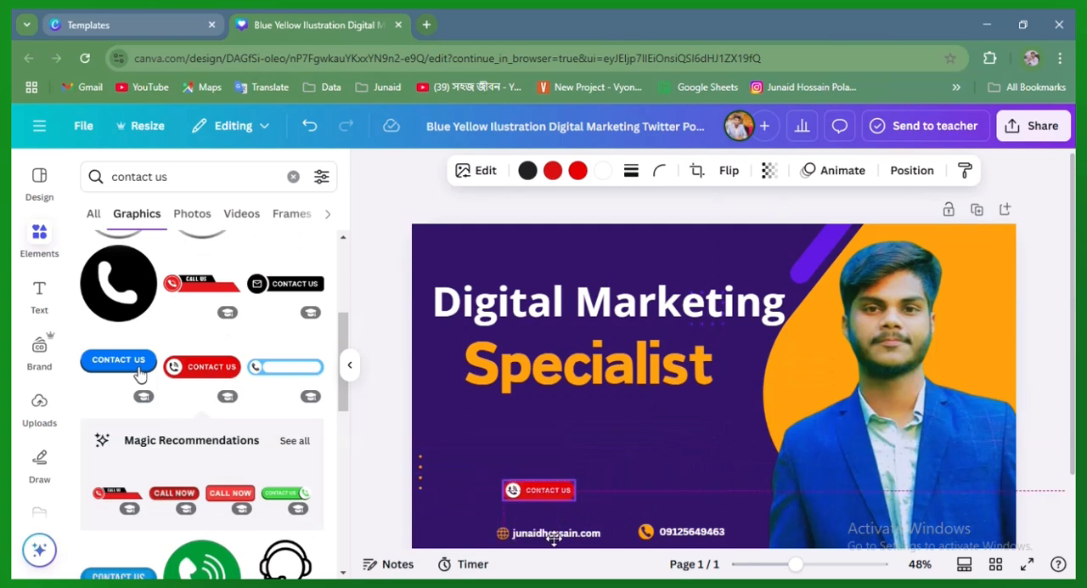
left_click(677, 455)
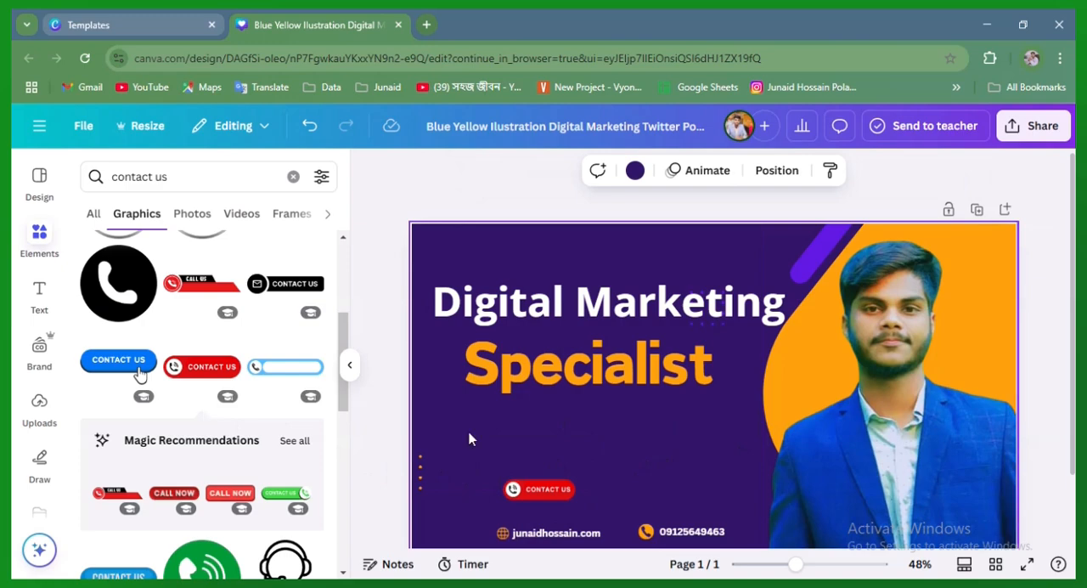
left_click_drag(557, 491, 554, 491)
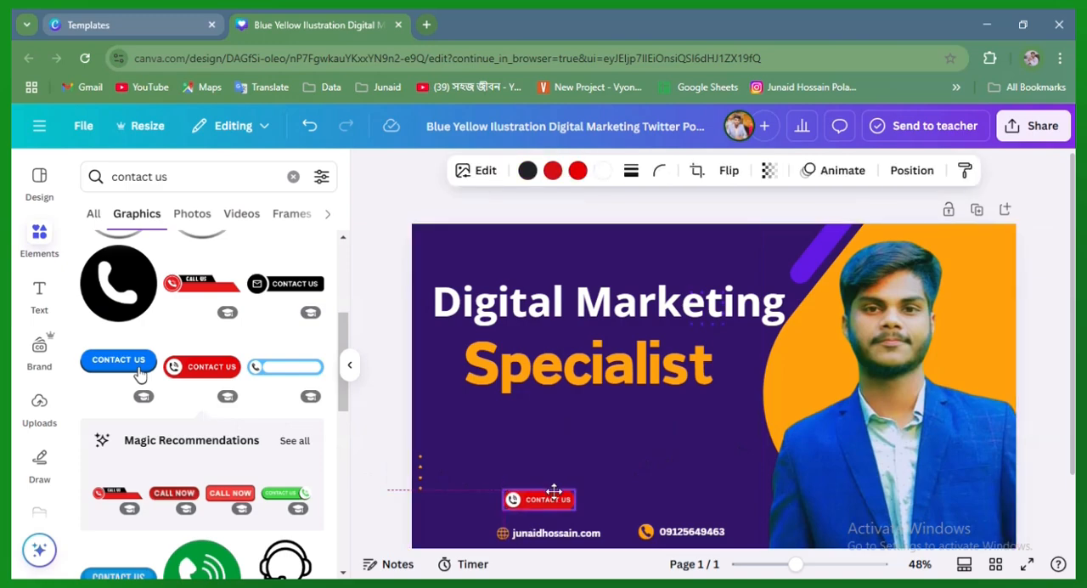
left_click(650, 442)
left_click(625, 386)
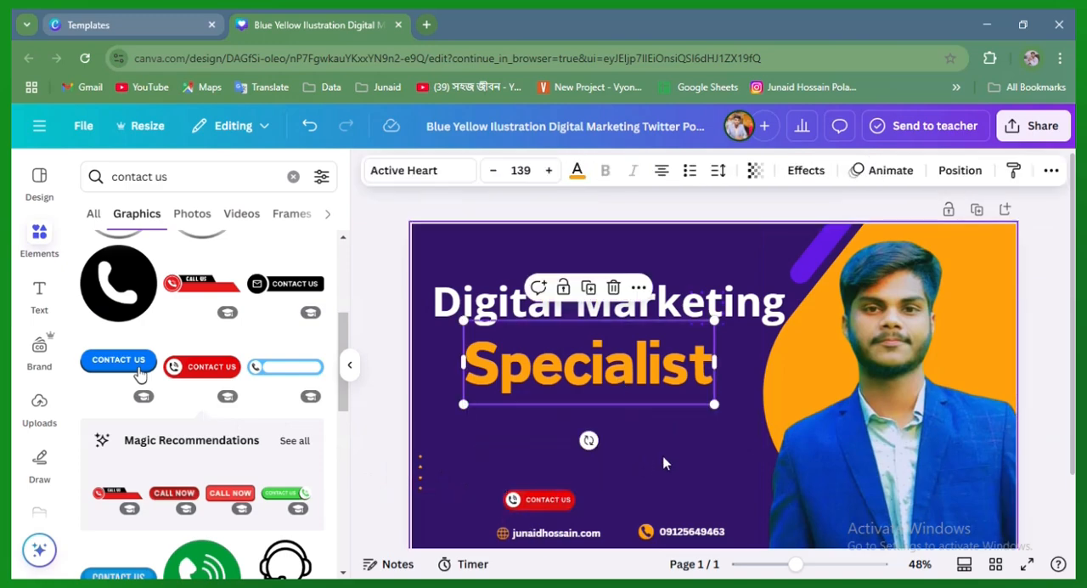
left_click(665, 466)
Look through further "contact us" graphics and, with the "Nature background" search cleared, the Twitter Post templates for more design ideas
scroll(204, 399, "down", 10)
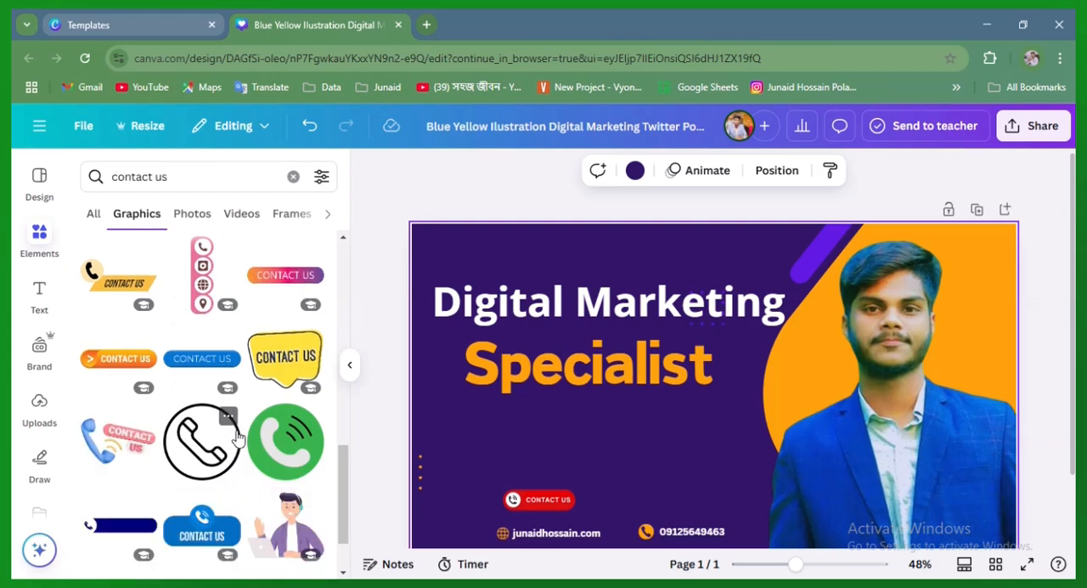
scroll(178, 433, "down", 5)
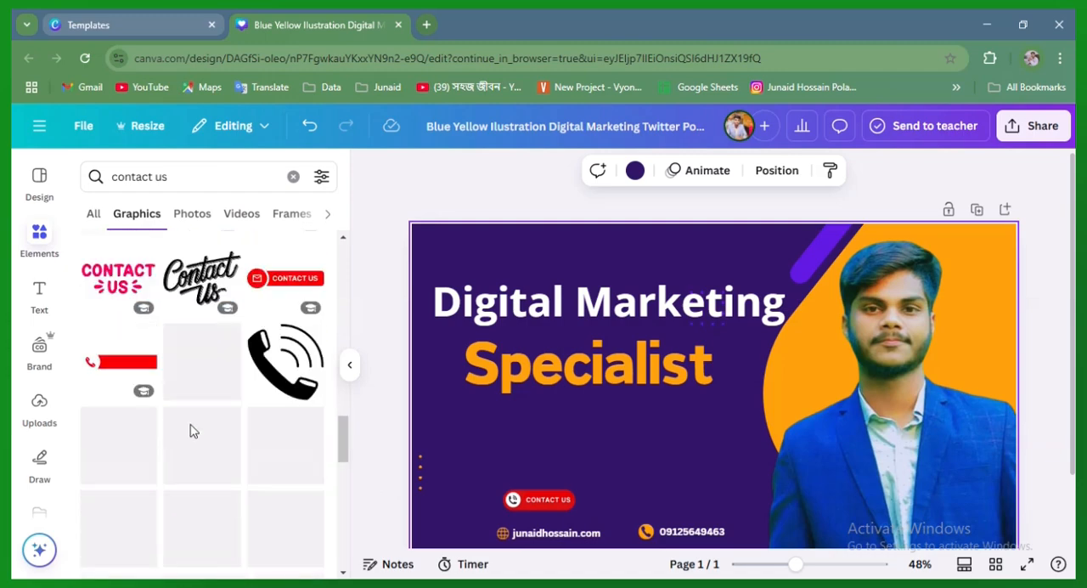
scroll(213, 461, "up", 15)
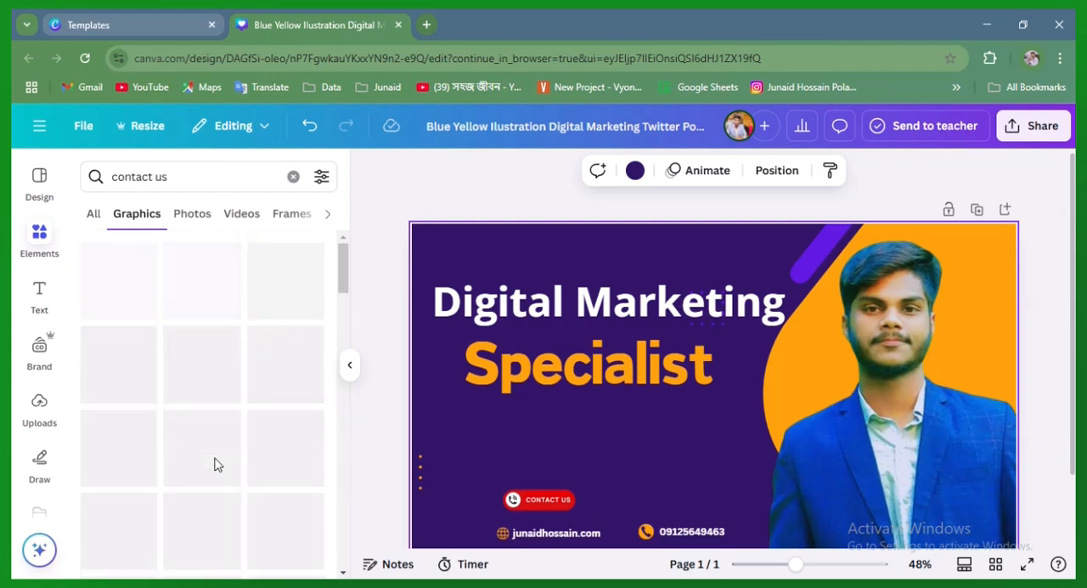
left_click(40, 185)
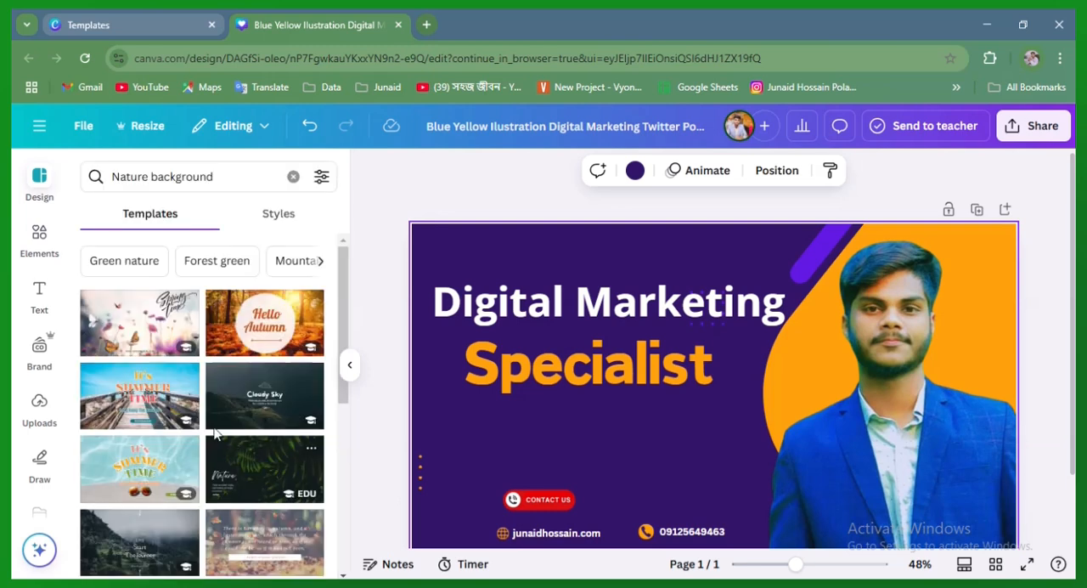
left_click(39, 242)
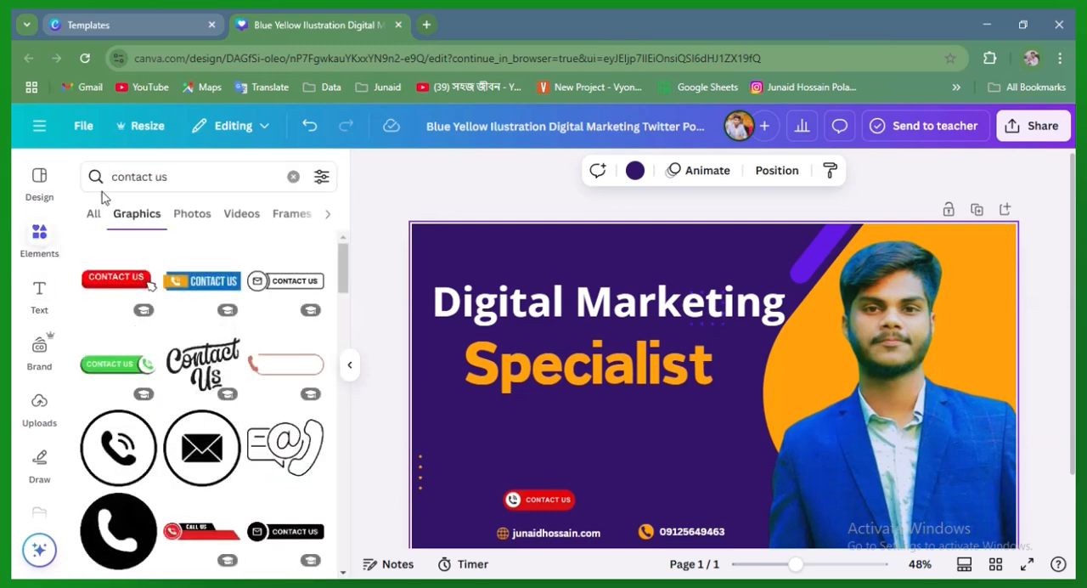
left_click(94, 215)
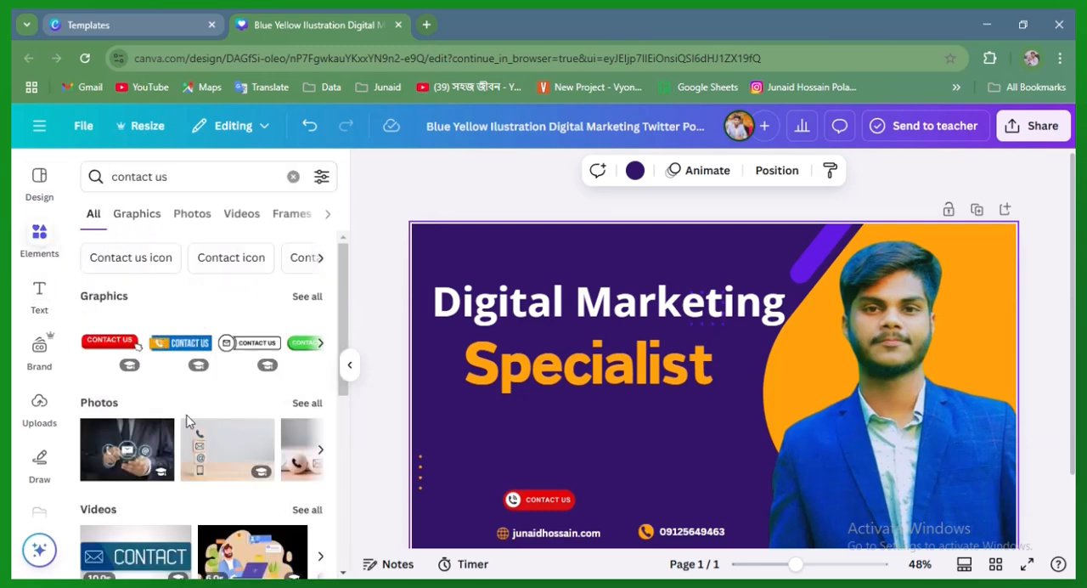
left_click(41, 174)
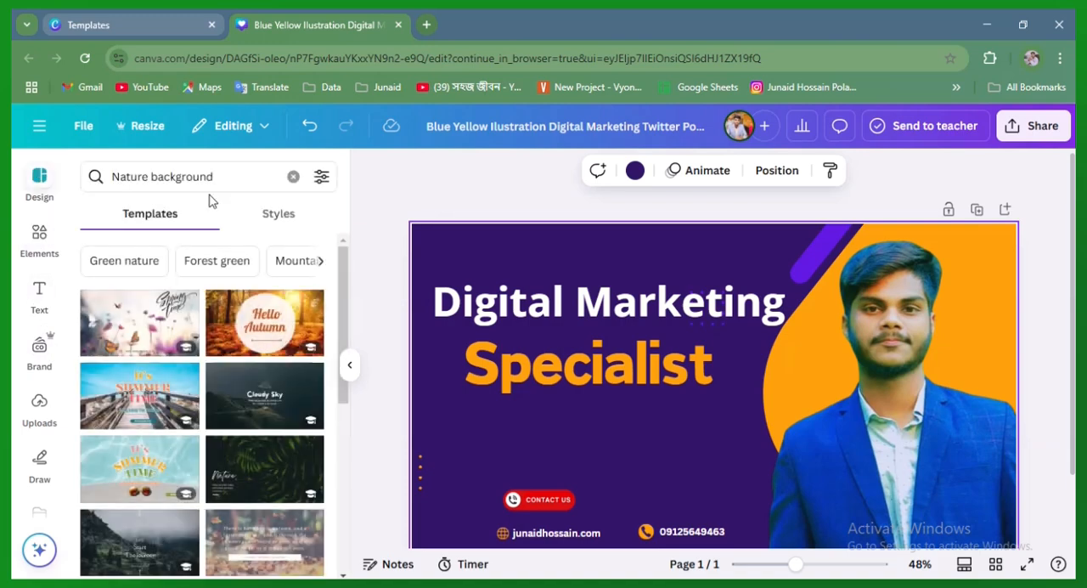
left_click(292, 175)
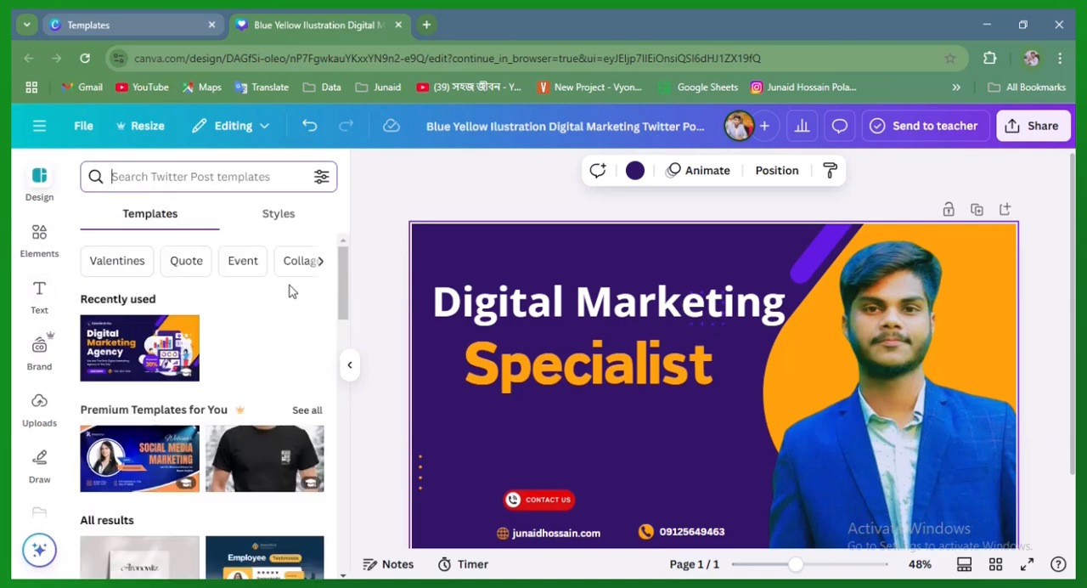
scroll(288, 291, "down", 4)
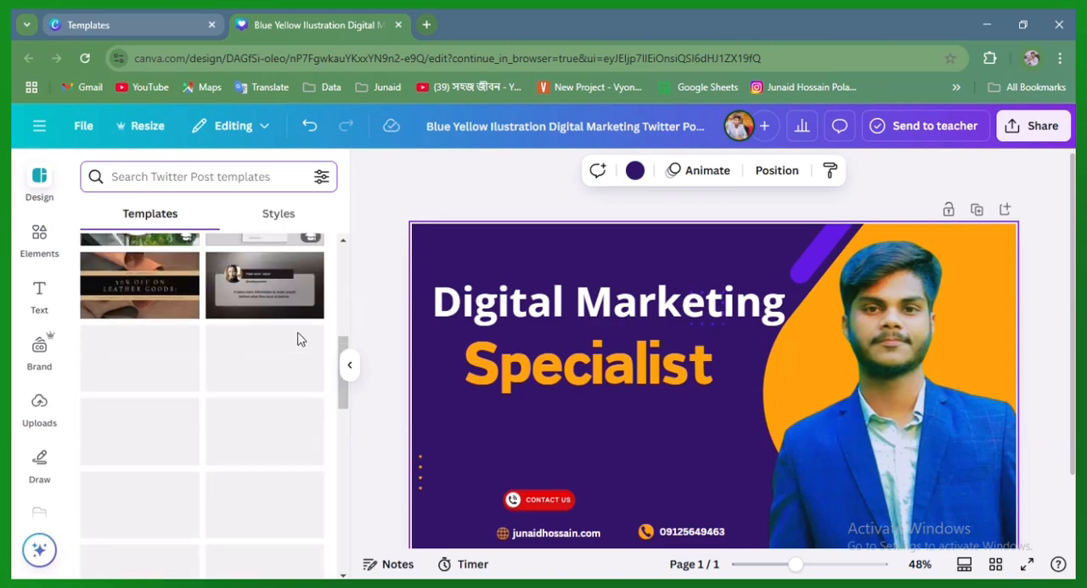
left_click(680, 452)
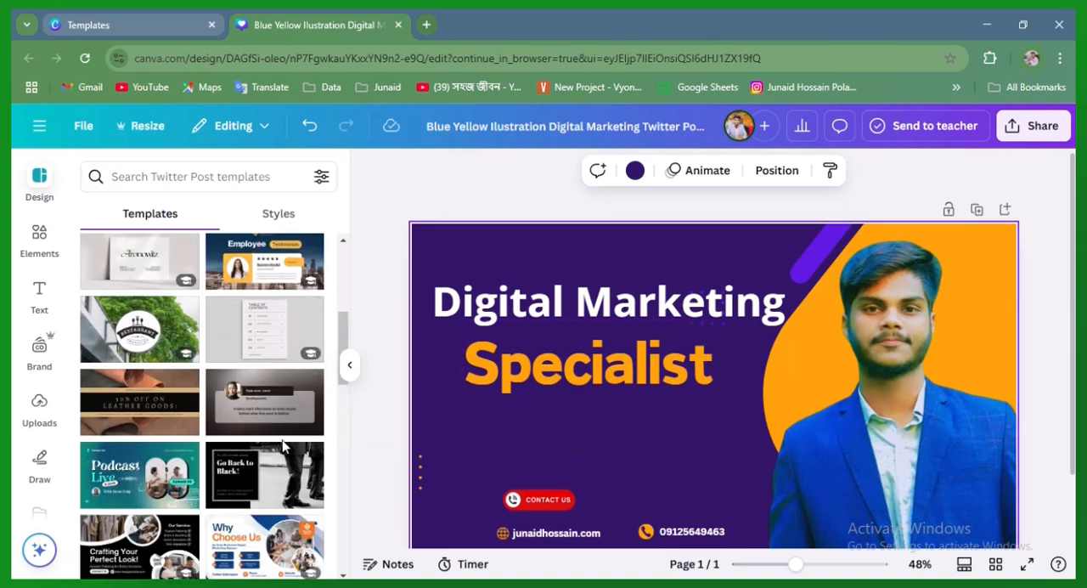
Nudge the red CONTACT US button slightly up and right, lining its left edge up with the website text
left_click(570, 500)
left_click_drag(553, 547, 559, 538)
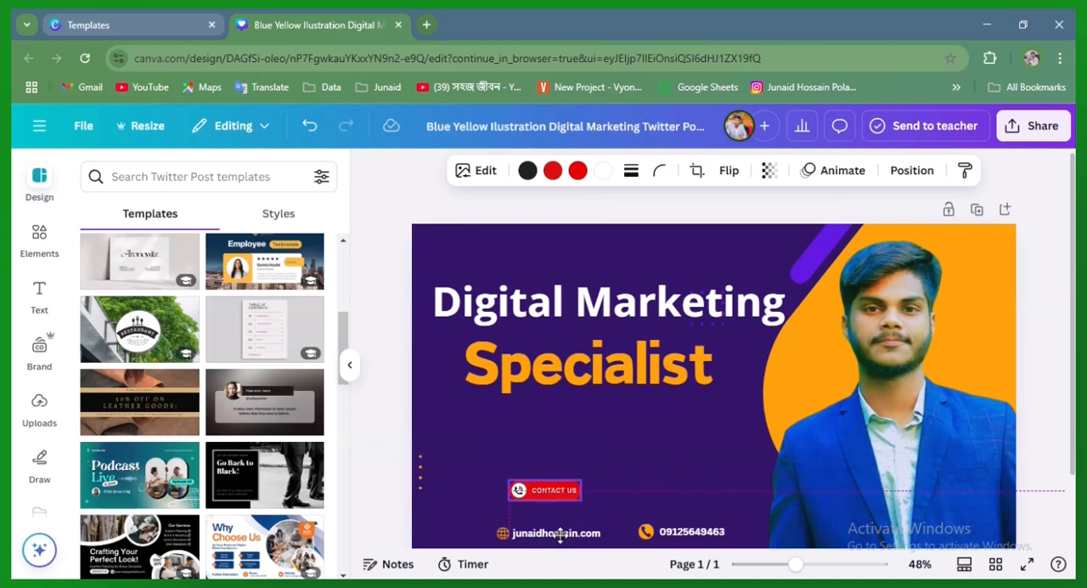
left_click(686, 437)
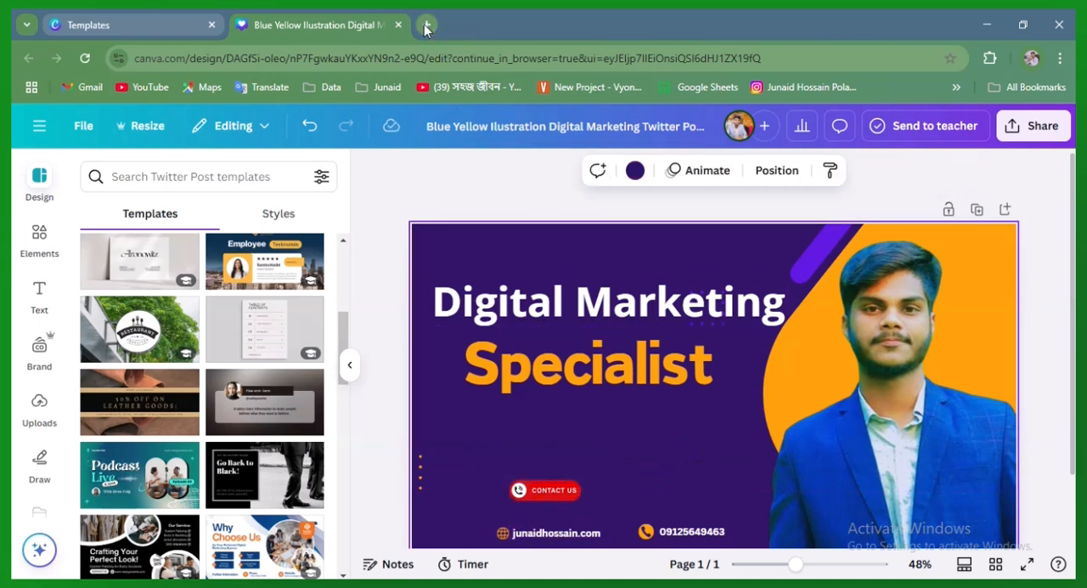
Search Google for "marketing quotes" in a new browser tab and look through the results
left_click(426, 28)
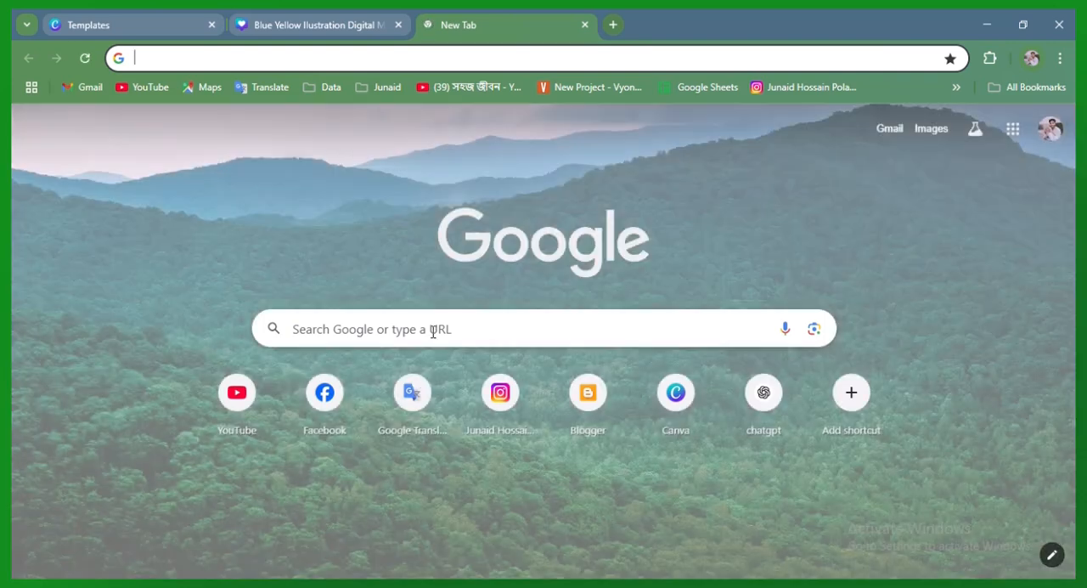
left_click(433, 326)
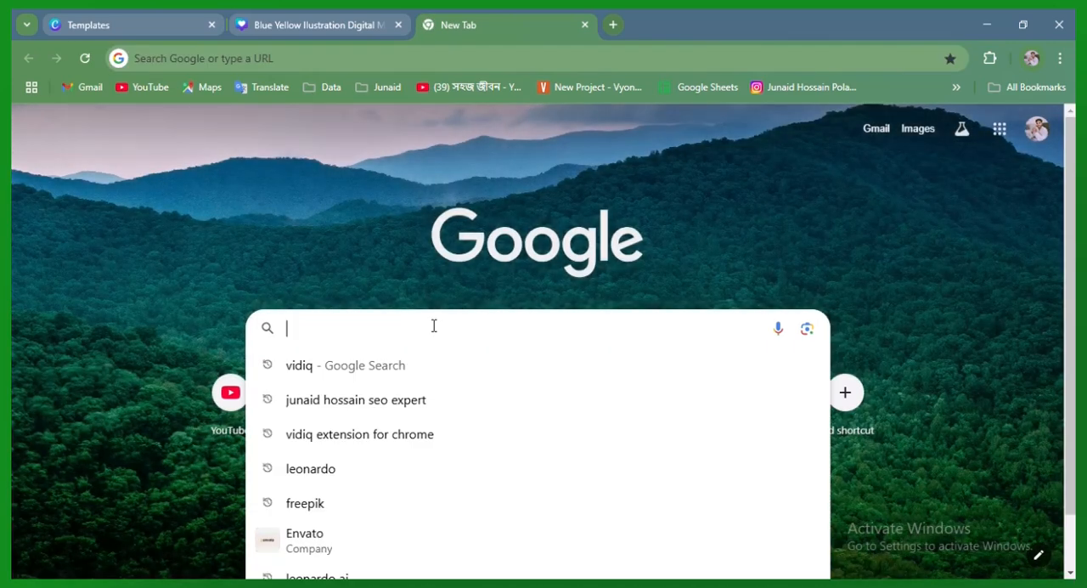
type("ma")
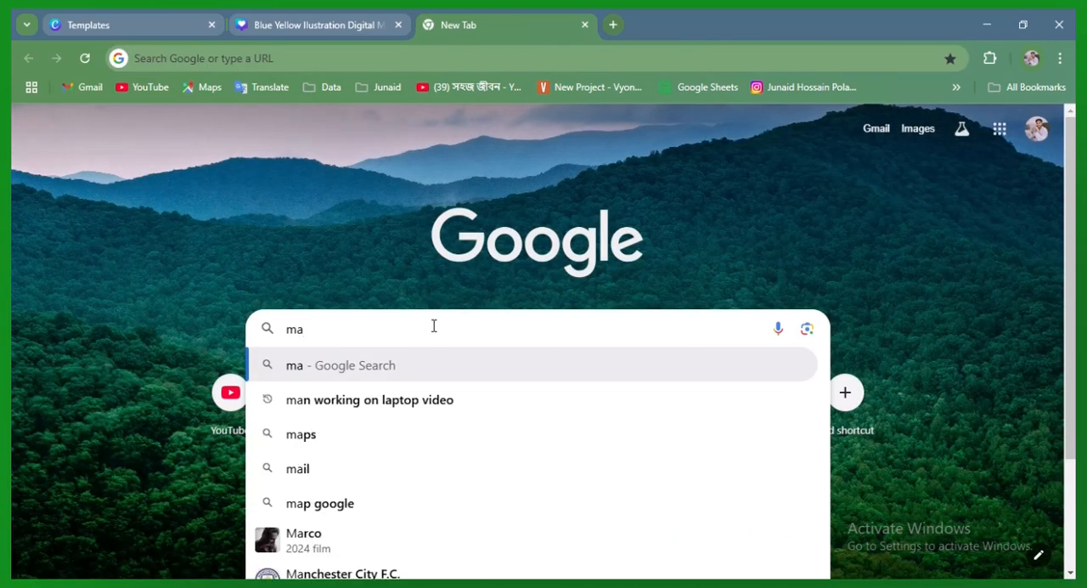
type("rketin")
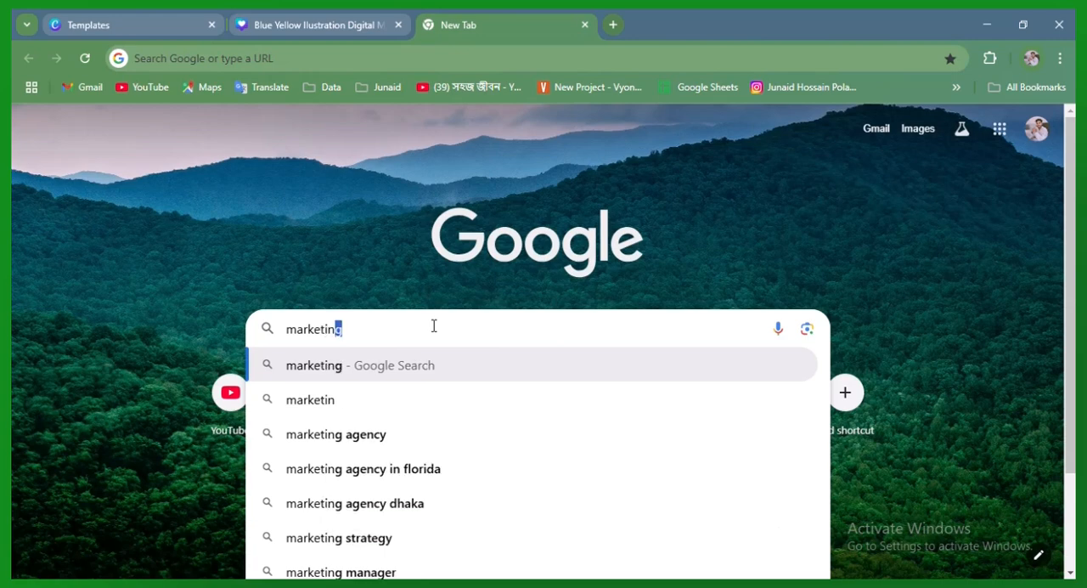
type("g ")
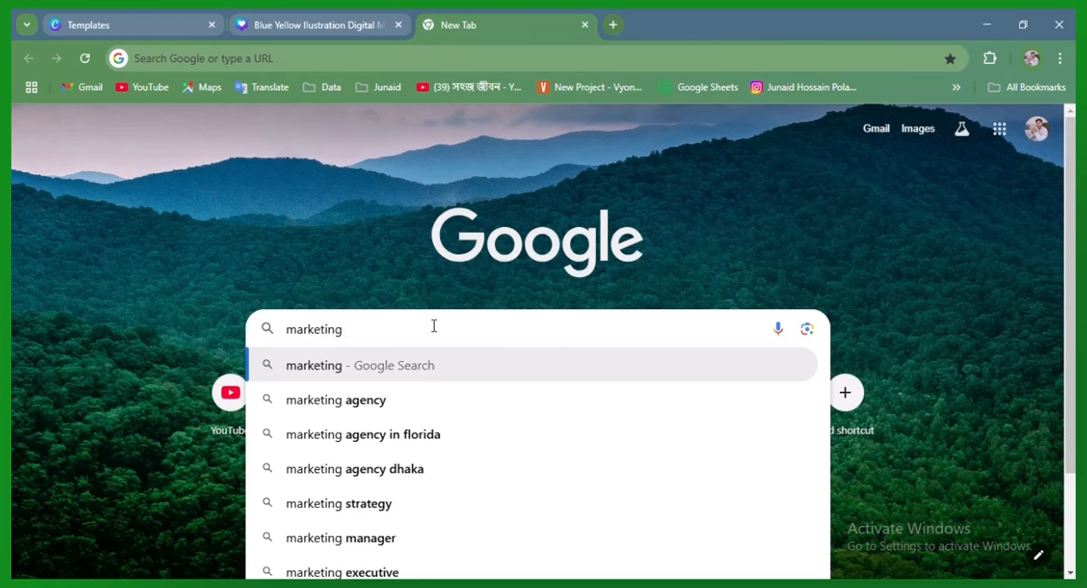
type("q")
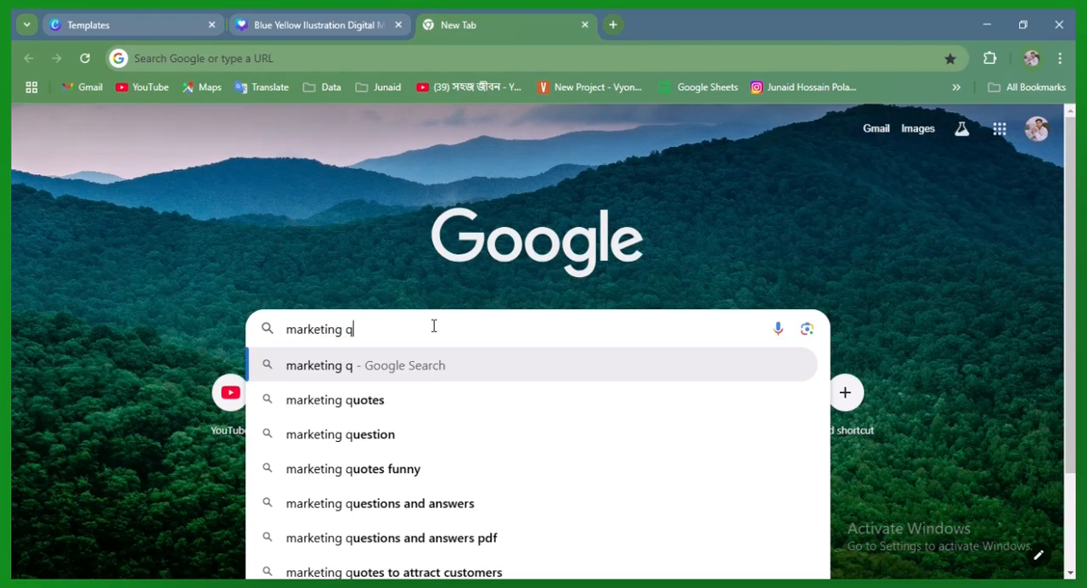
left_click(404, 406)
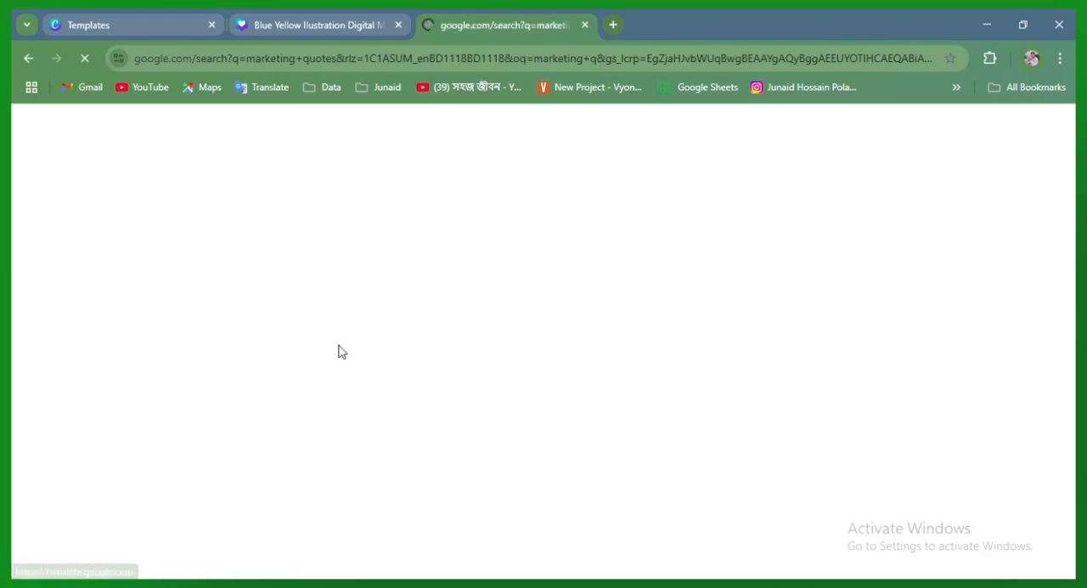
scroll(305, 331, "down", 4)
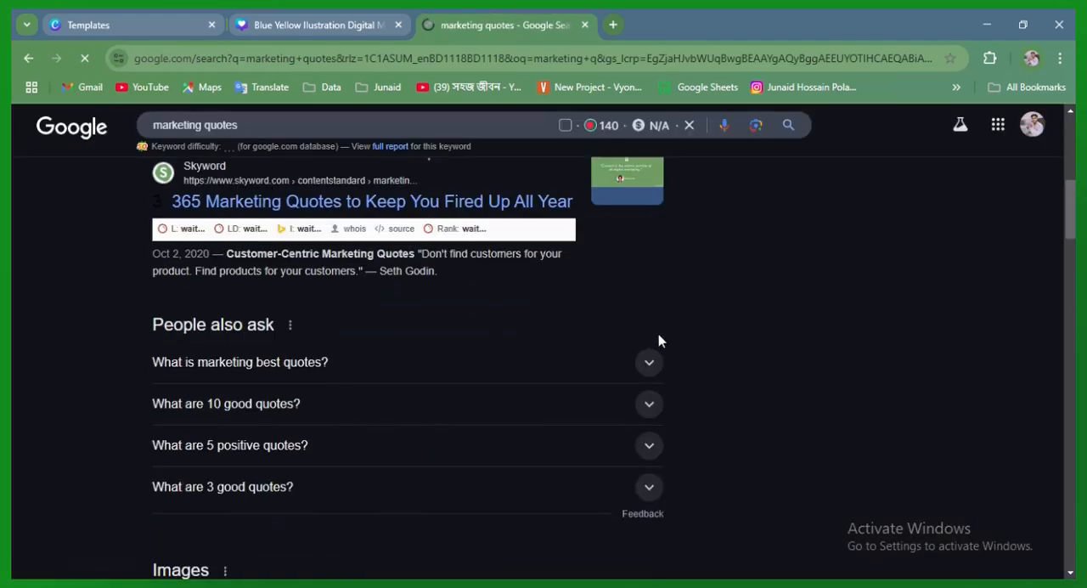
Expand the "What is marketing best quotes?" question and copy the quote "Don't find customers for your products, find products for your customers."
left_click(648, 364)
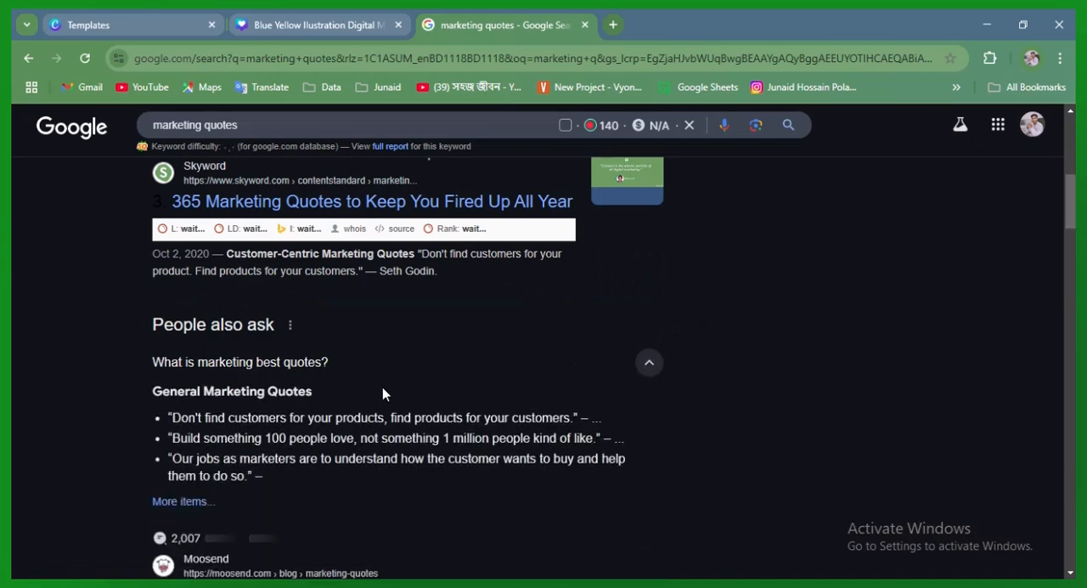
scroll(440, 403, "down", 1)
scroll(272, 382, "down", 1)
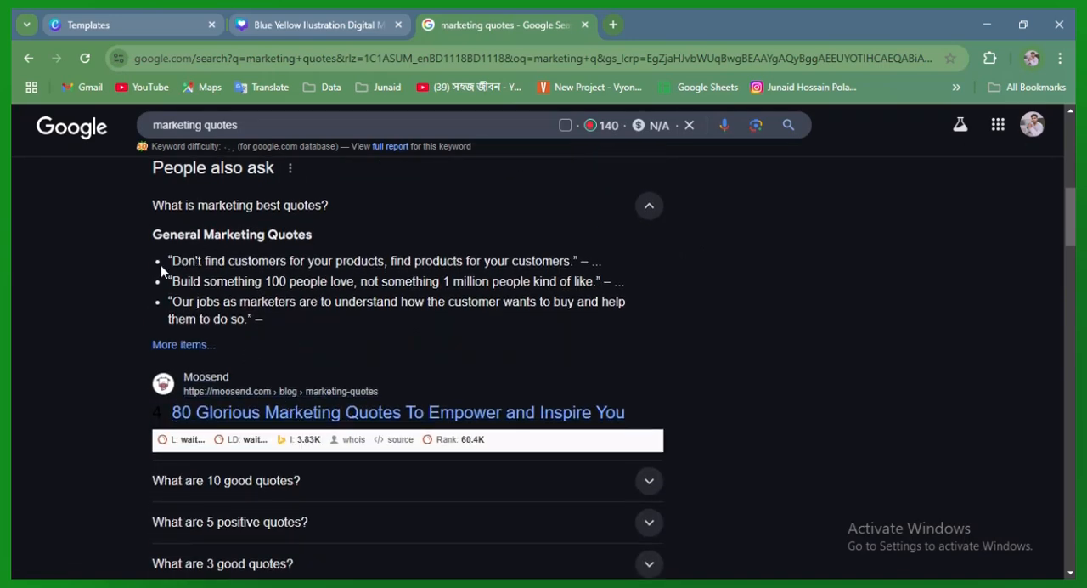
left_click_drag(172, 260, 575, 259)
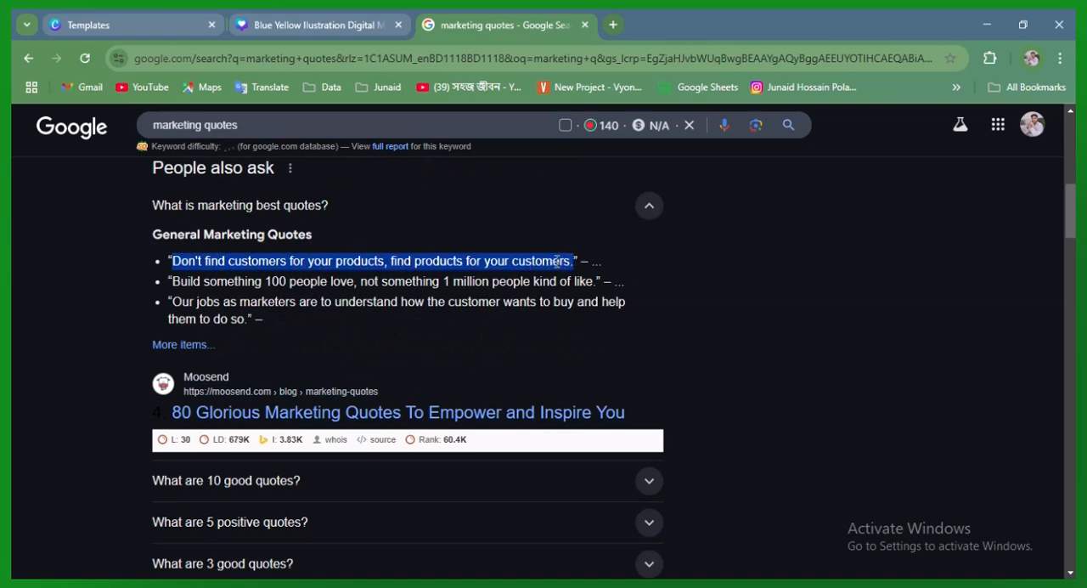
right_click(513, 263)
left_click(533, 286)
left_click(515, 270)
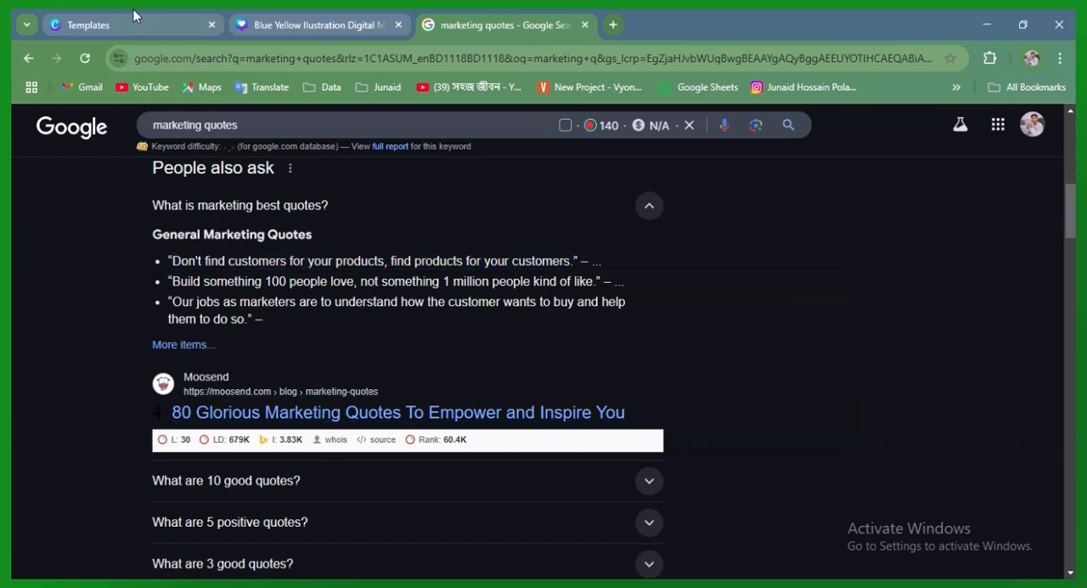
Return to the Canva design, duplicate the website address text, place the copy above the CONTACT US button and set its font size to 24
left_click(313, 10)
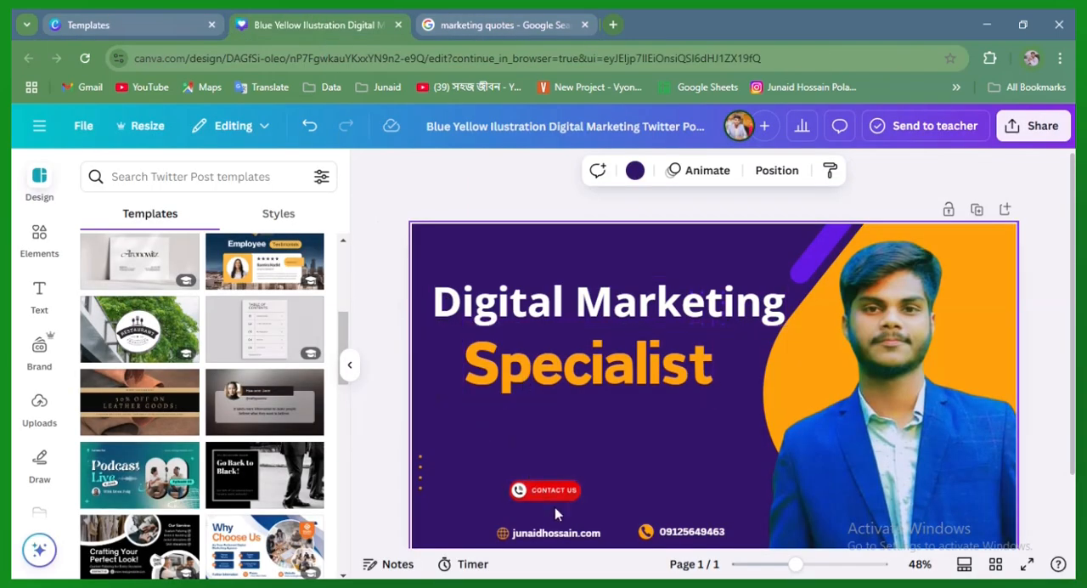
left_click(571, 538)
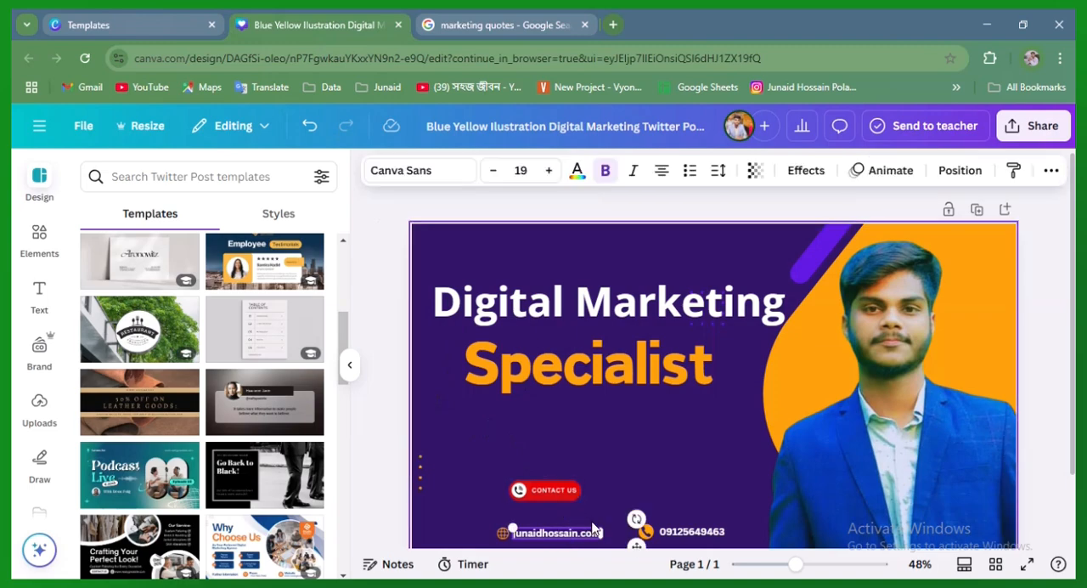
right_click(566, 537)
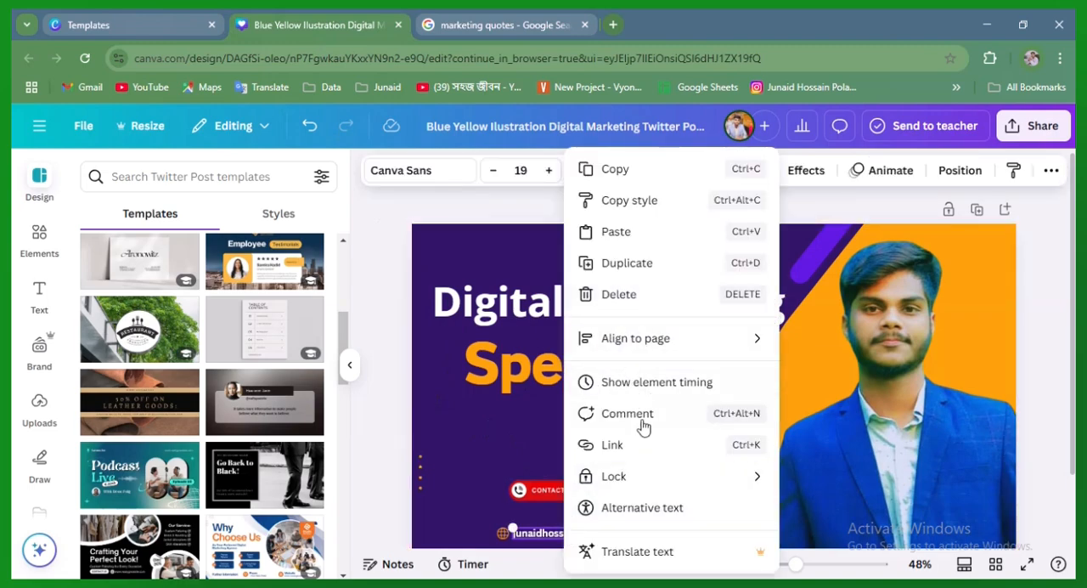
left_click(578, 262)
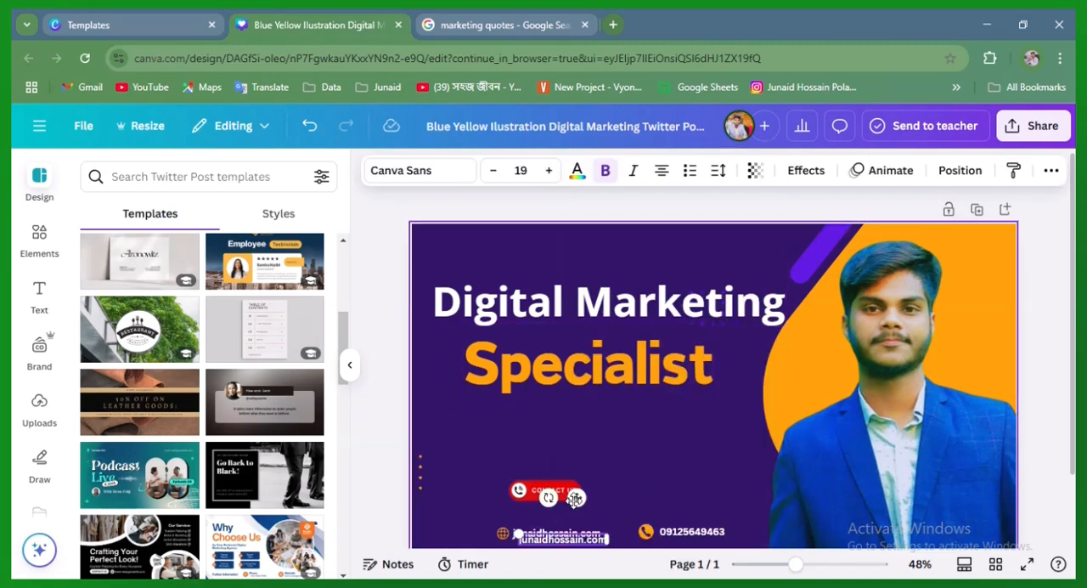
left_click_drag(575, 499, 546, 399)
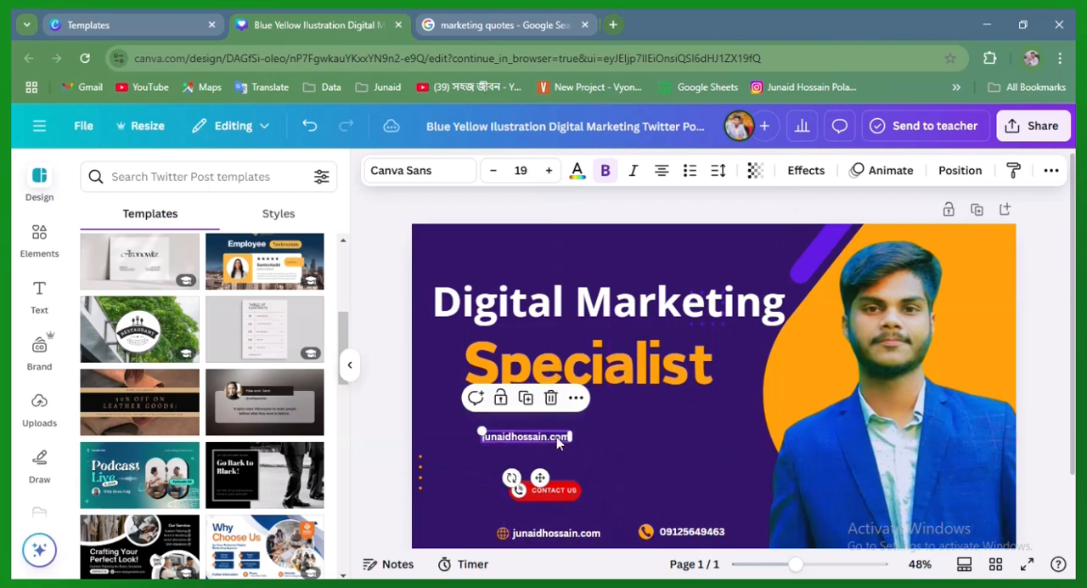
left_click(549, 170)
left_click(549, 170)
left_click(549, 170)
left_click(549, 170)
left_click(549, 170)
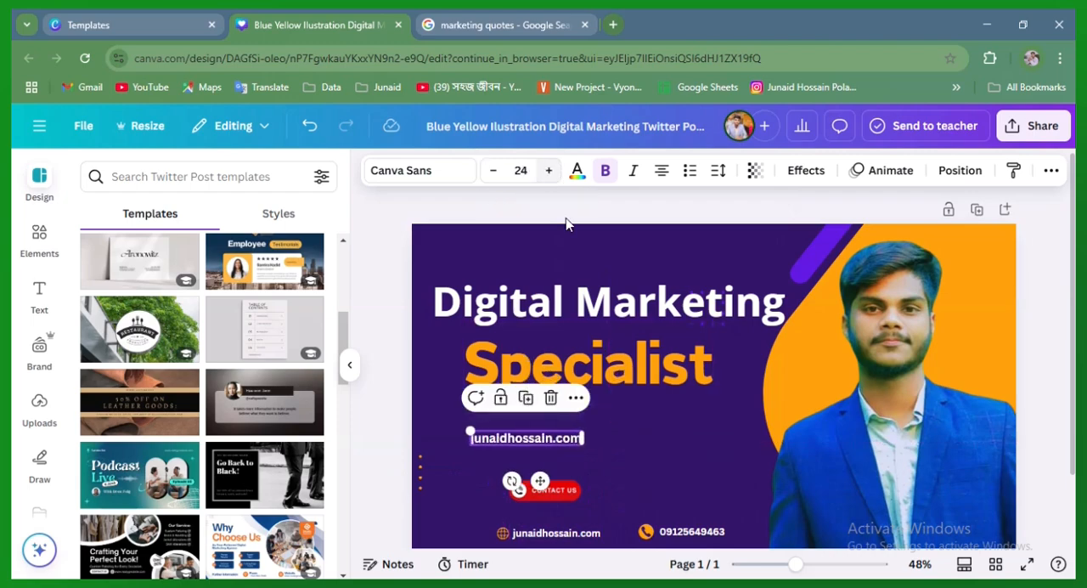
Replace the duplicated text with the copied marketing quote, enlarge it to about size 29.3 and place it below the Specialist heading
double_click(535, 441)
right_click(536, 441)
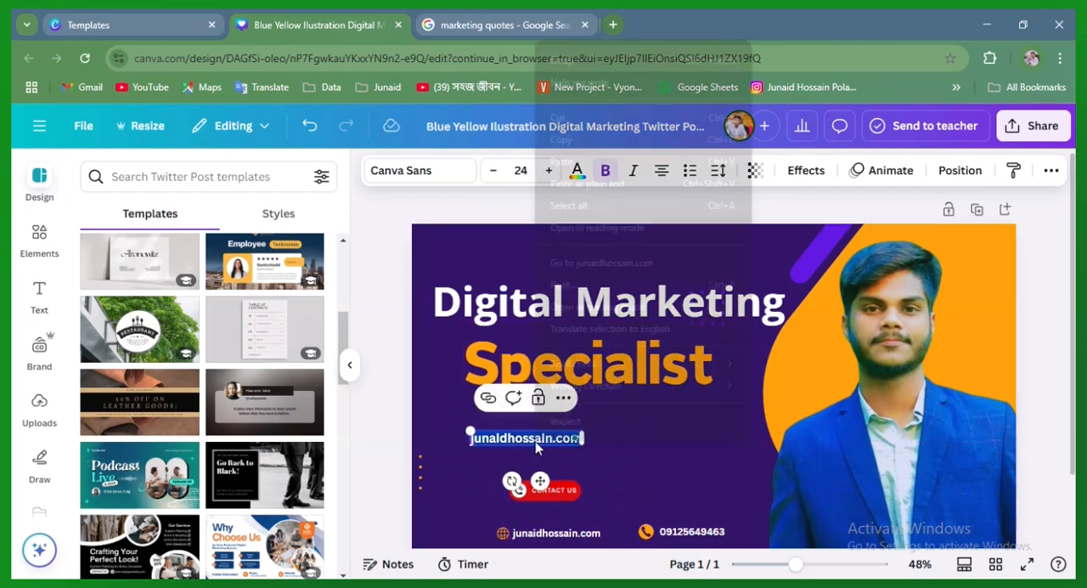
left_click(562, 162)
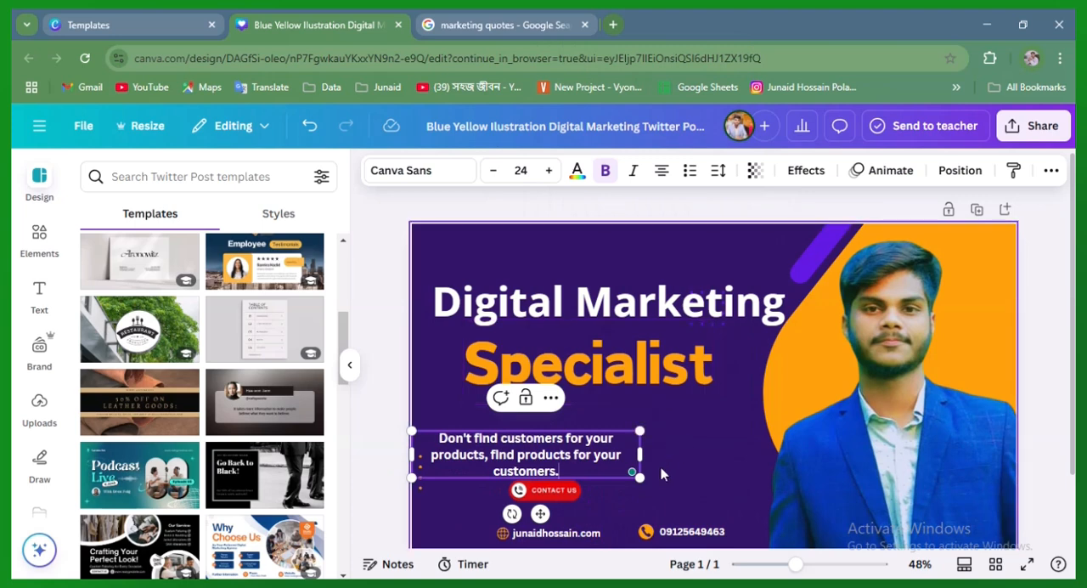
left_click_drag(643, 480, 693, 490)
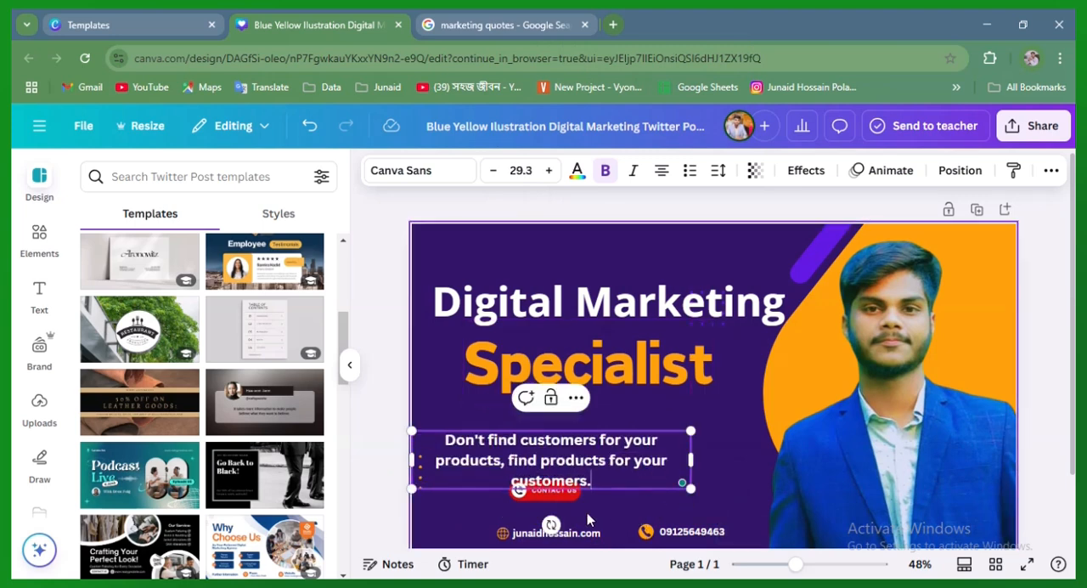
left_click(721, 457)
left_click_drag(622, 461, 642, 434)
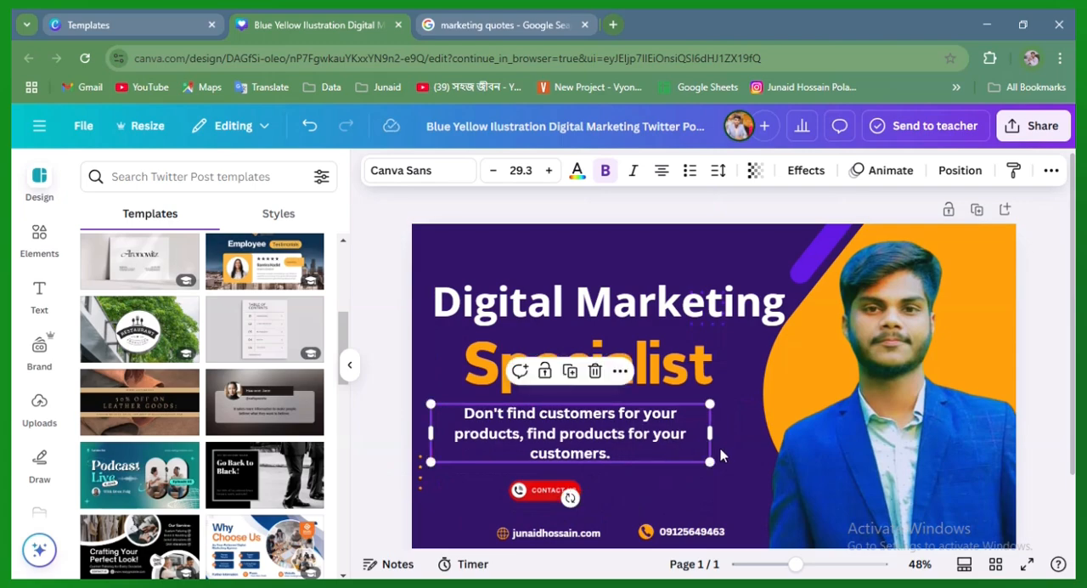
left_click(747, 456)
left_click(626, 450)
left_click_drag(624, 443, 623, 443)
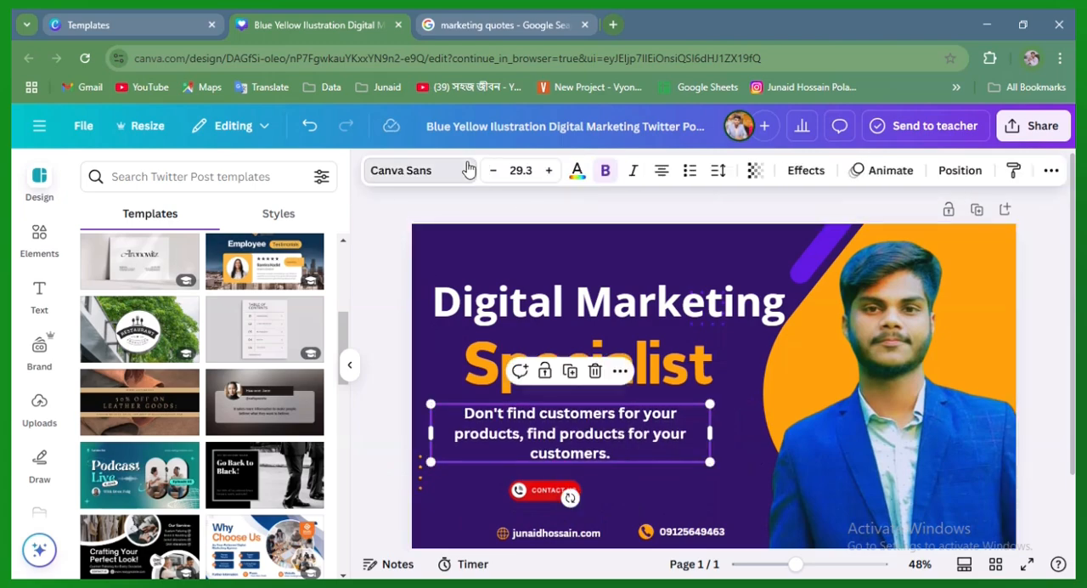
Try Alatsi, Alice's Cake Shop, Amaranth and Ample Display on the marketing quote, settling on Arial Nova as its font
left_click(424, 170)
scroll(213, 407, "down", 6)
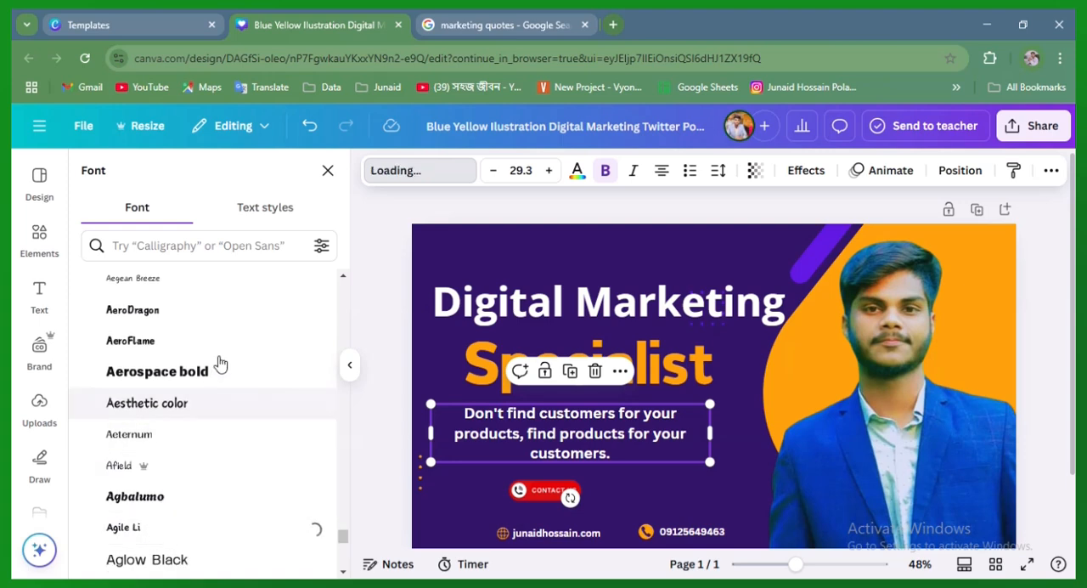
scroll(272, 416, "down", 3)
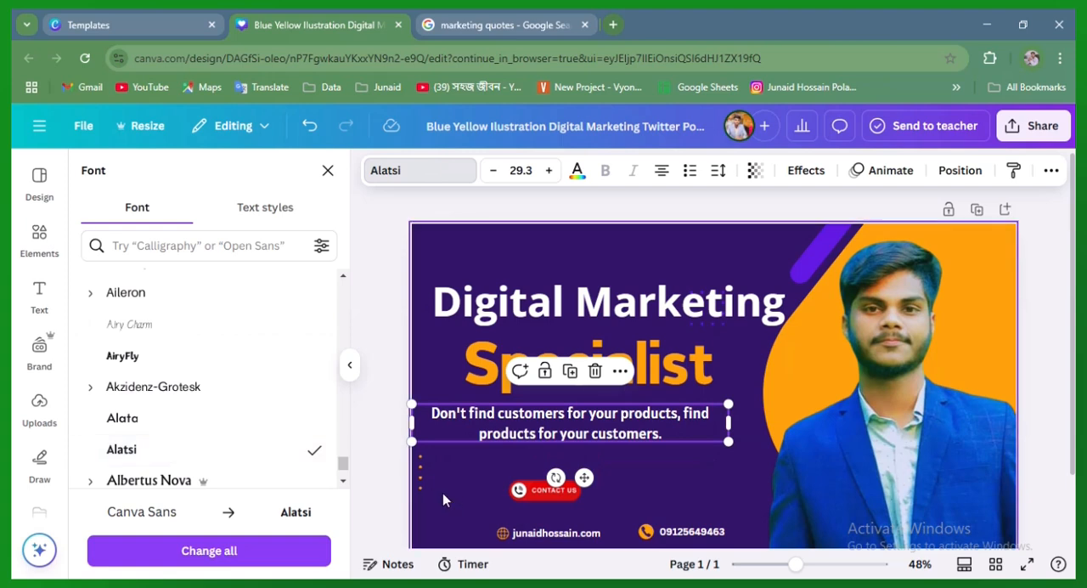
scroll(230, 407, "down", 5)
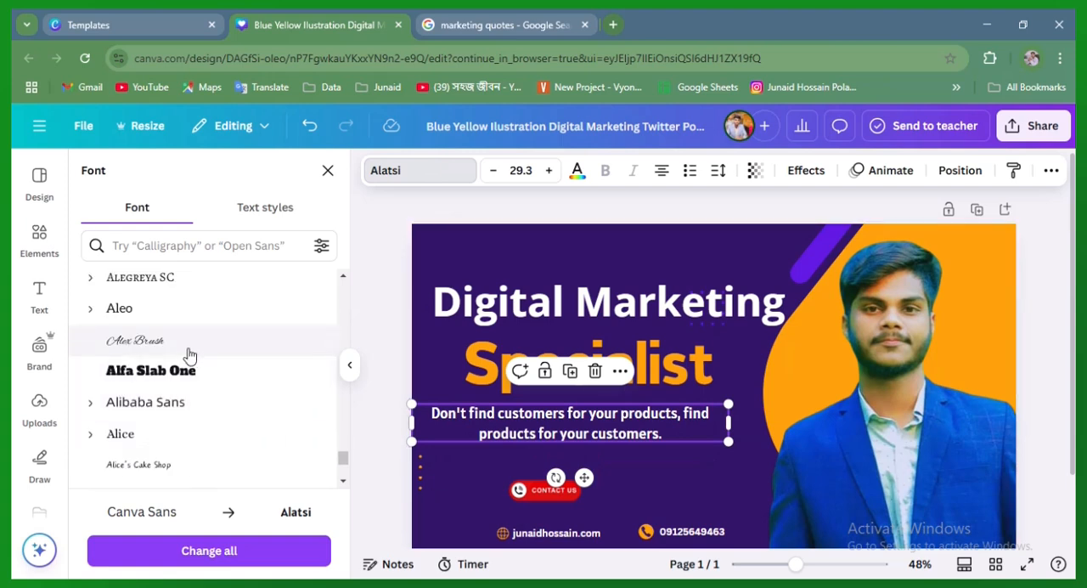
left_click(182, 468)
scroll(182, 468, "down", 5)
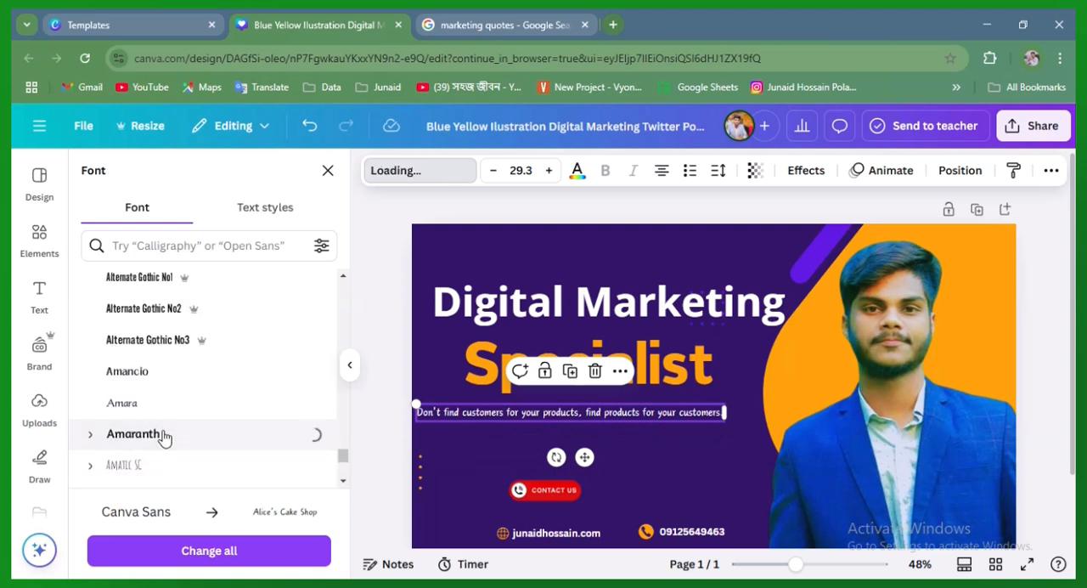
scroll(175, 425, "down", 3)
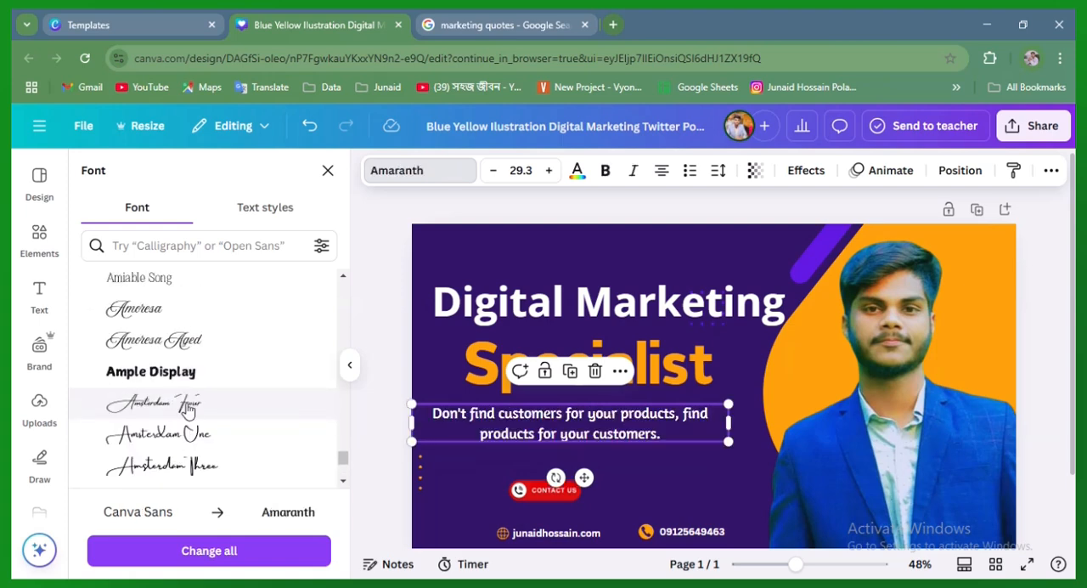
left_click(189, 375)
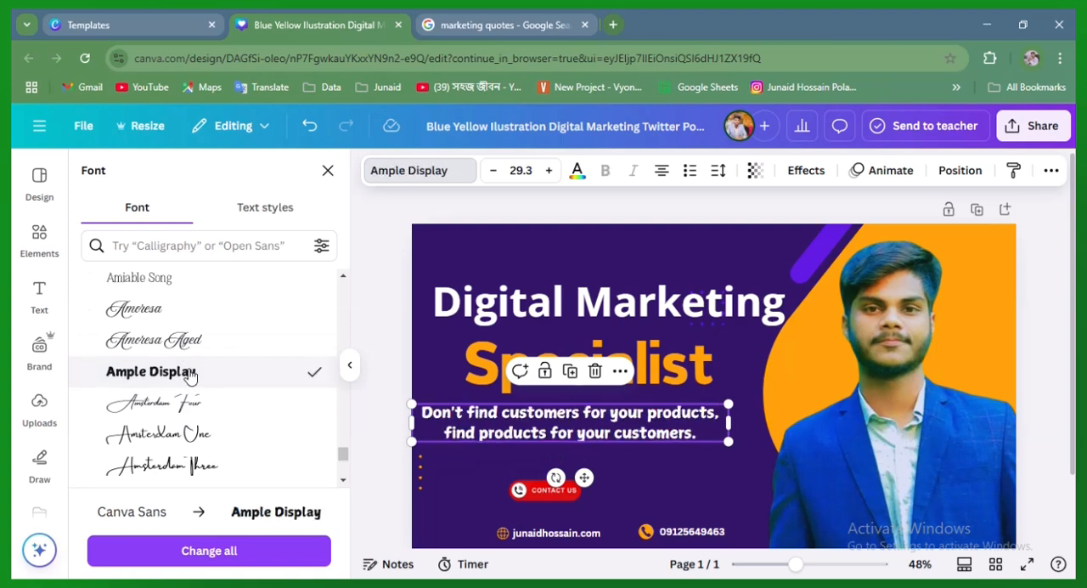
scroll(189, 376, "down", 5)
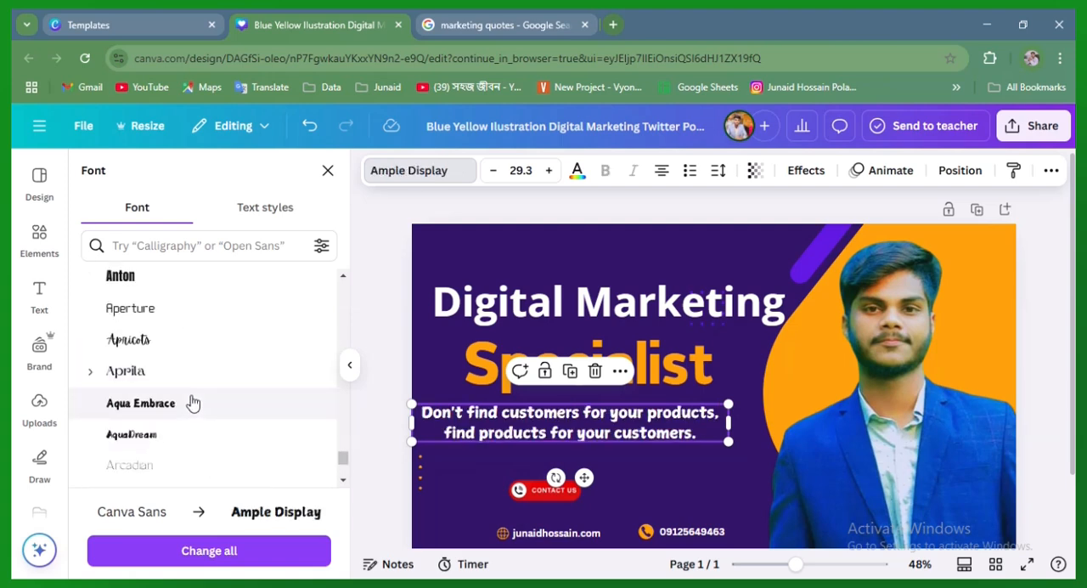
scroll(192, 403, "down", 5)
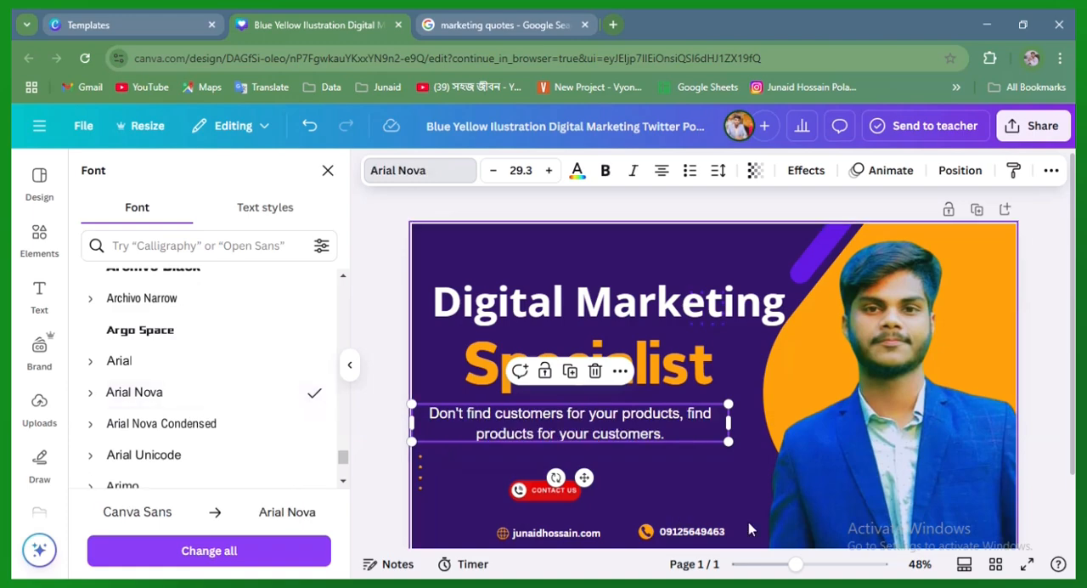
Shift the marketing quote slightly right so it sits centred beneath the Specialist heading
left_click(737, 474)
left_click(634, 435)
left_click_drag(633, 435, 649, 435)
left_click(659, 448)
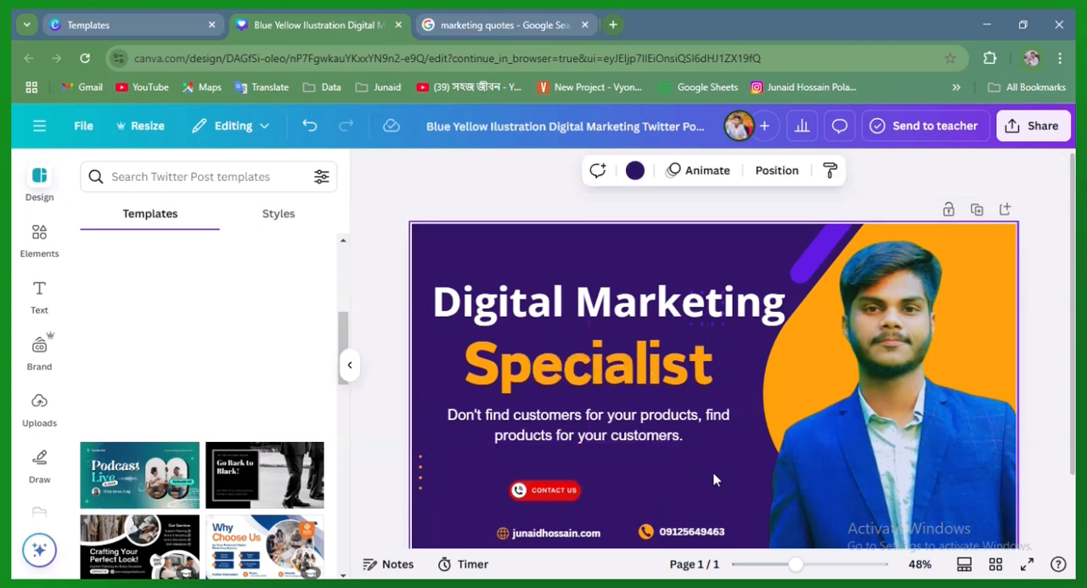
Try the Shadow effect on the "Specialist" heading, settling on Lift with an intensity of 100
left_click(656, 392)
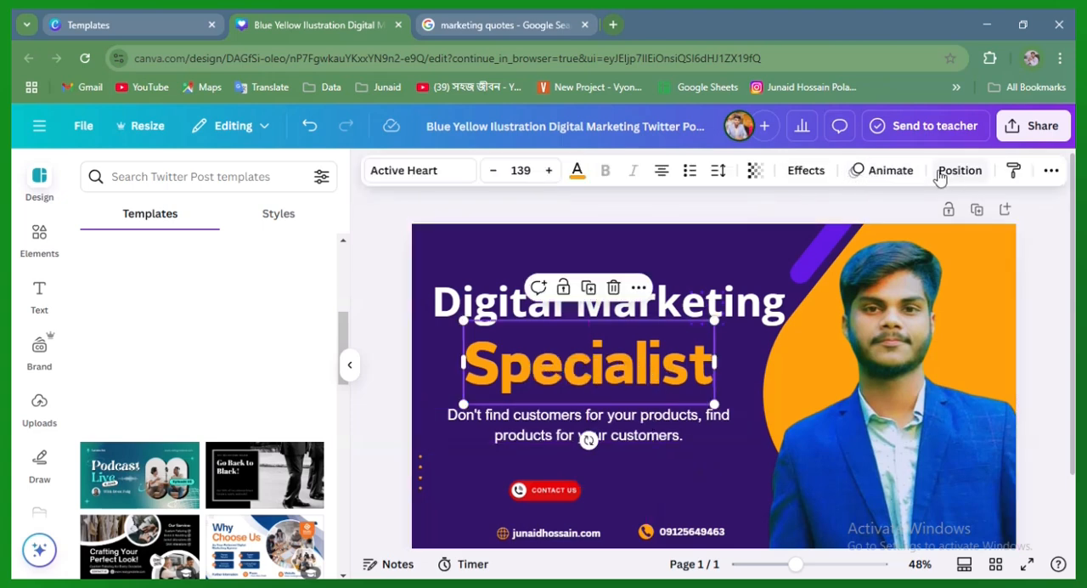
left_click(805, 172)
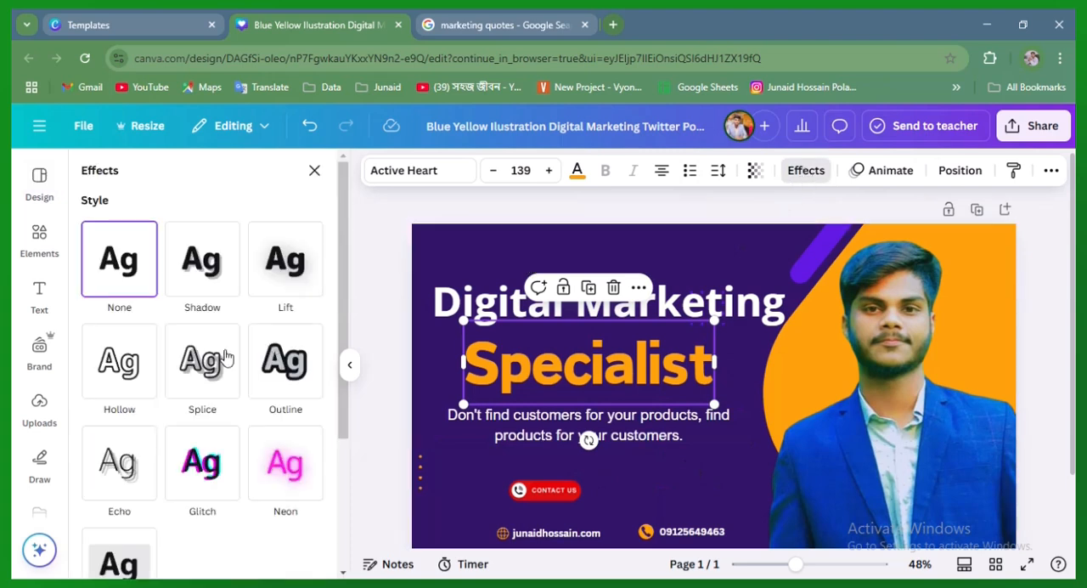
left_click(213, 275)
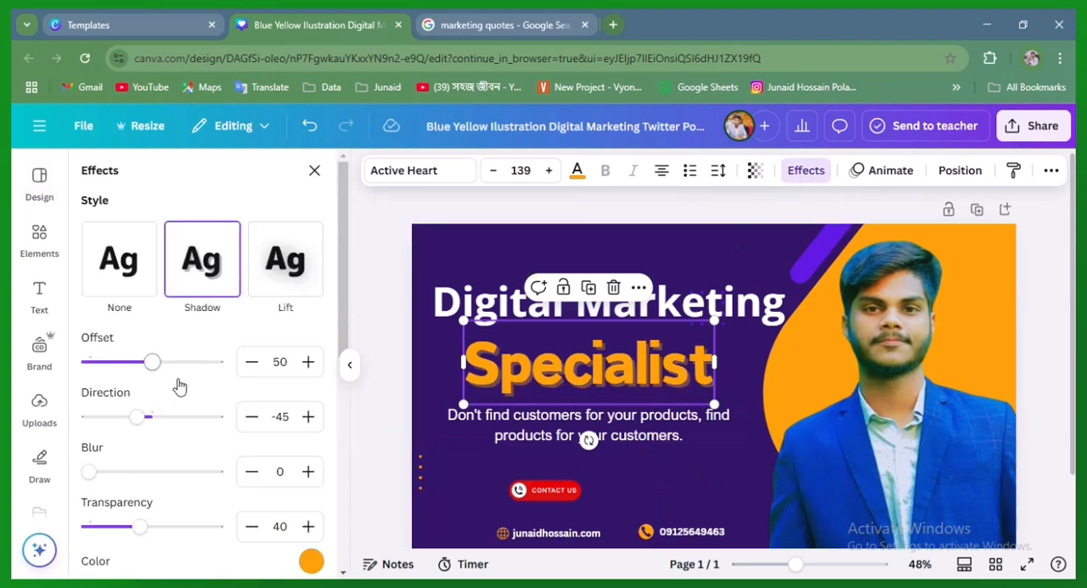
left_click(292, 268)
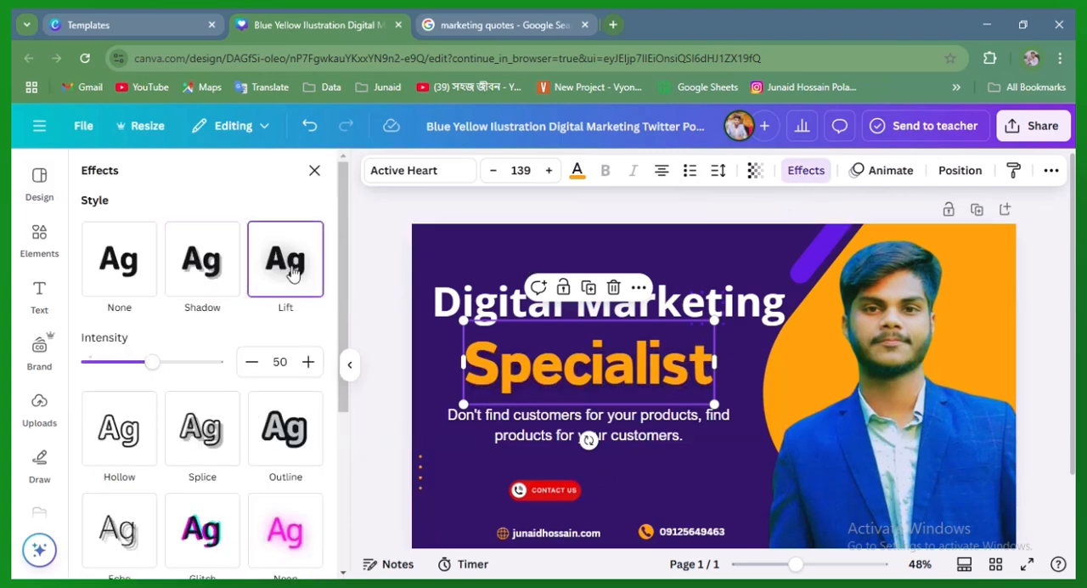
left_click_drag(154, 367, 369, 372)
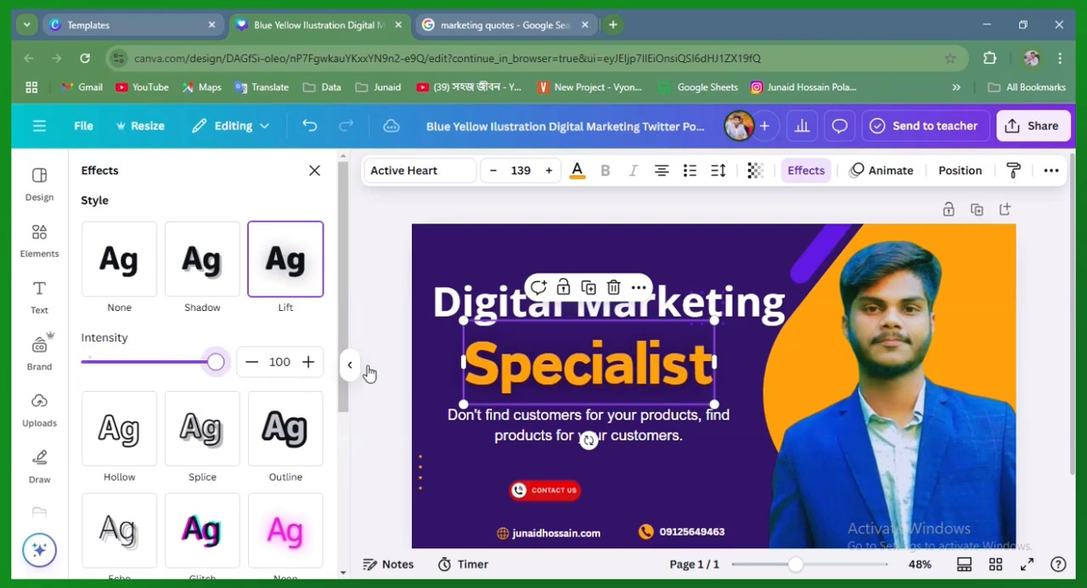
Try the Shadow, Background, Glitch, Neon and Echo effects on the "Digital Marketing" heading, settling on None
left_click(759, 307)
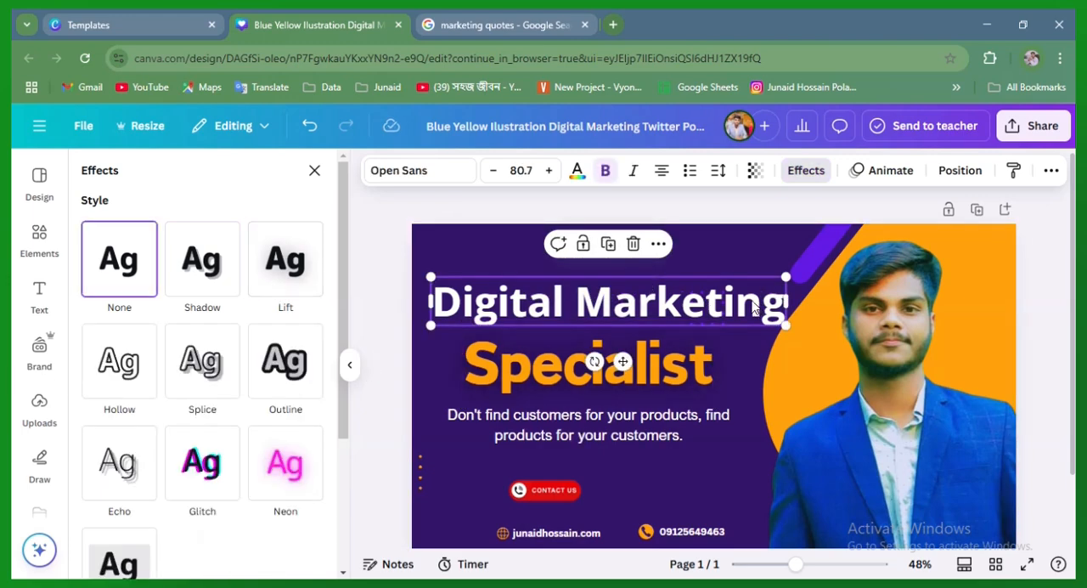
left_click(801, 170)
left_click(803, 175)
left_click(202, 280)
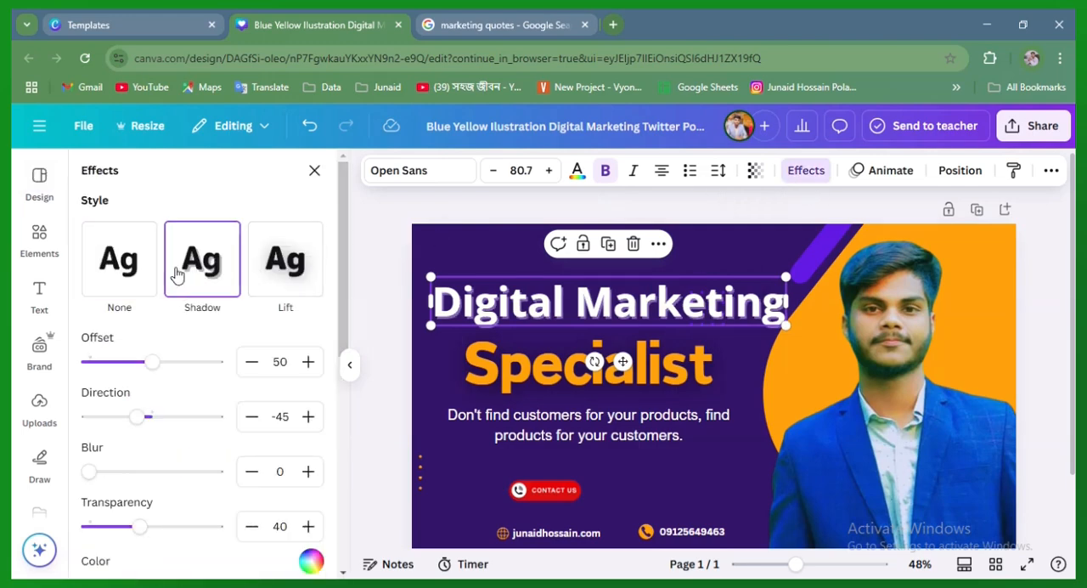
left_click(176, 273)
scroll(234, 389, "down", 3)
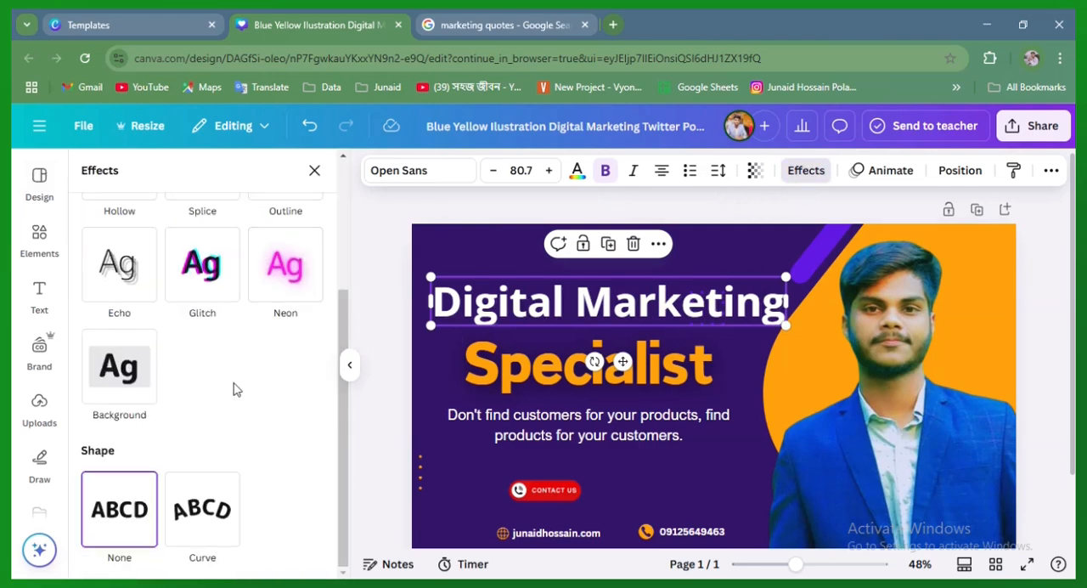
left_click(119, 368)
left_click(213, 270)
left_click(271, 267)
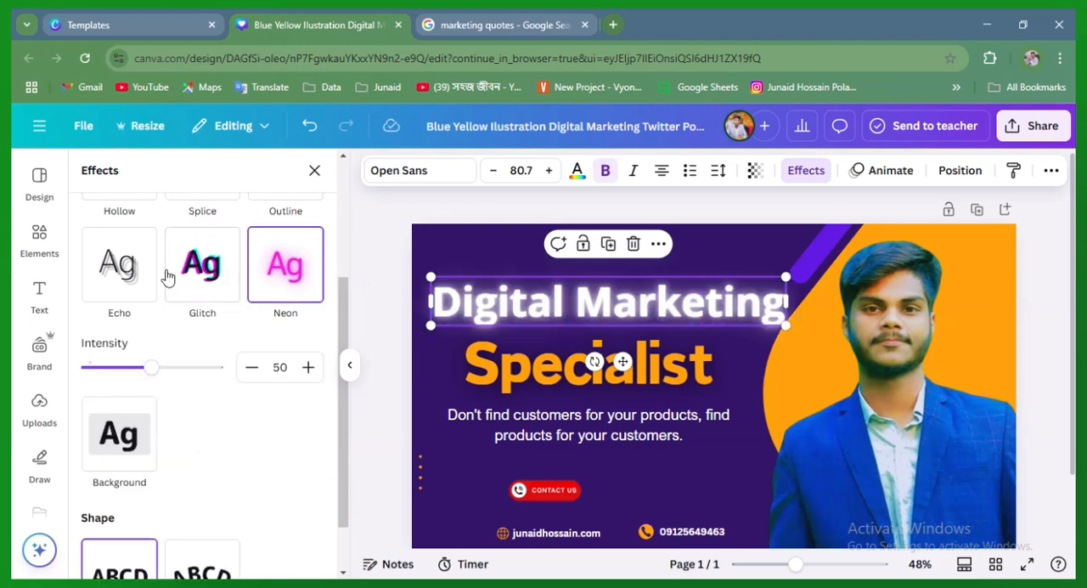
left_click(136, 285)
scroll(198, 448, "up", 3)
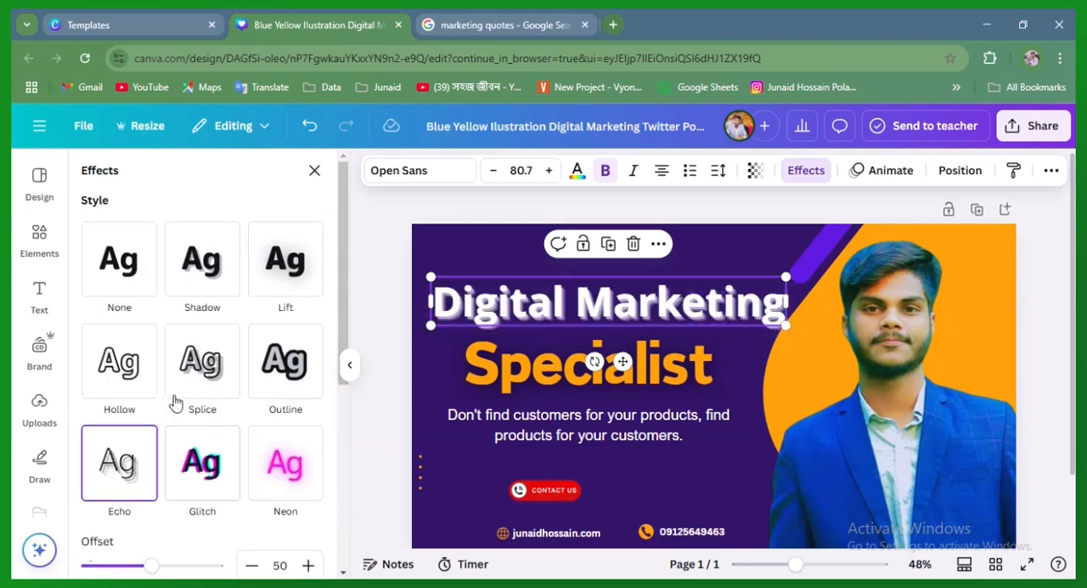
left_click(119, 256)
Apply the Lift effect with an intensity of 100 to the marketing quote
left_click(658, 463)
left_click(646, 435)
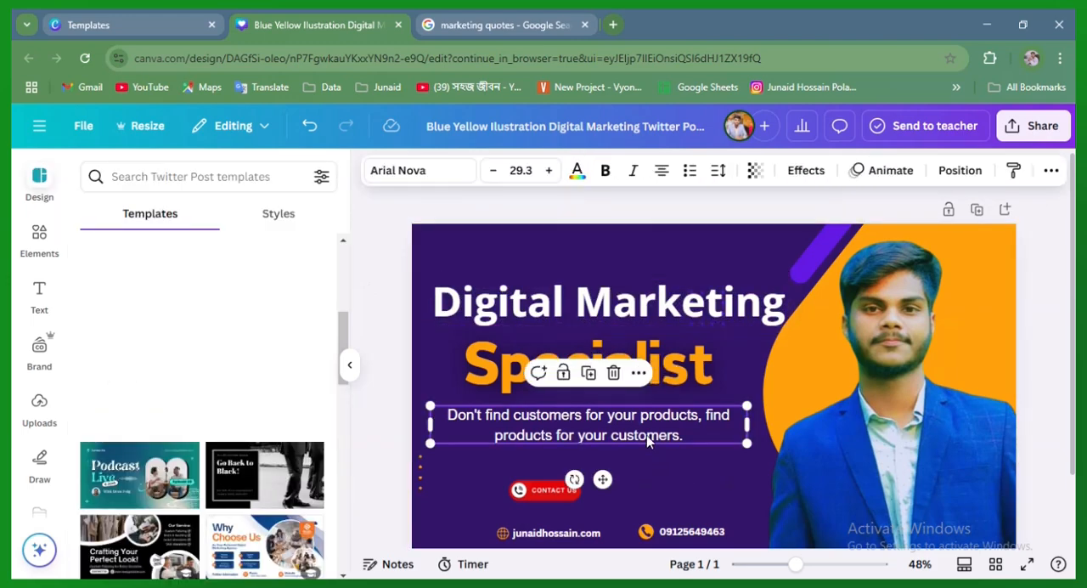
left_click(806, 170)
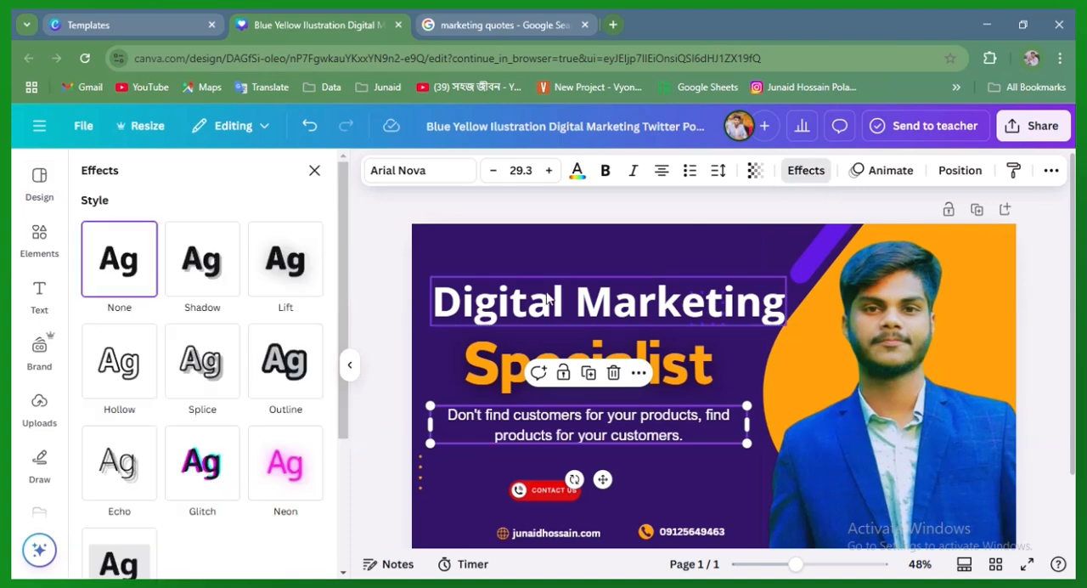
left_click(289, 263)
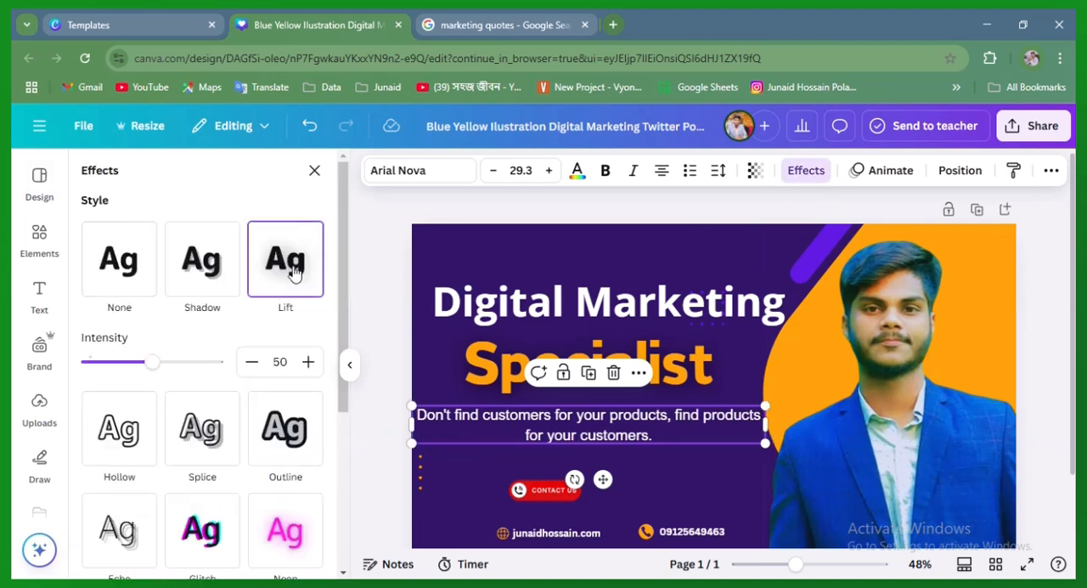
left_click_drag(150, 367, 219, 364)
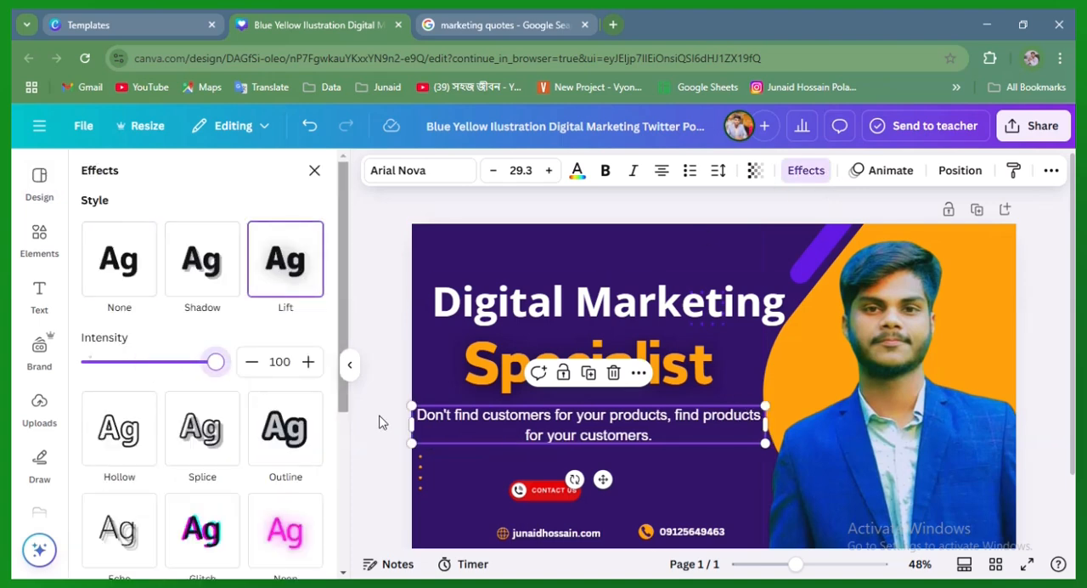
Narrow the marketing quote's text box so its first line ends at "find", and recentre it under the Specialist heading
left_click_drag(765, 428, 699, 430)
left_click_drag(571, 473, 594, 483)
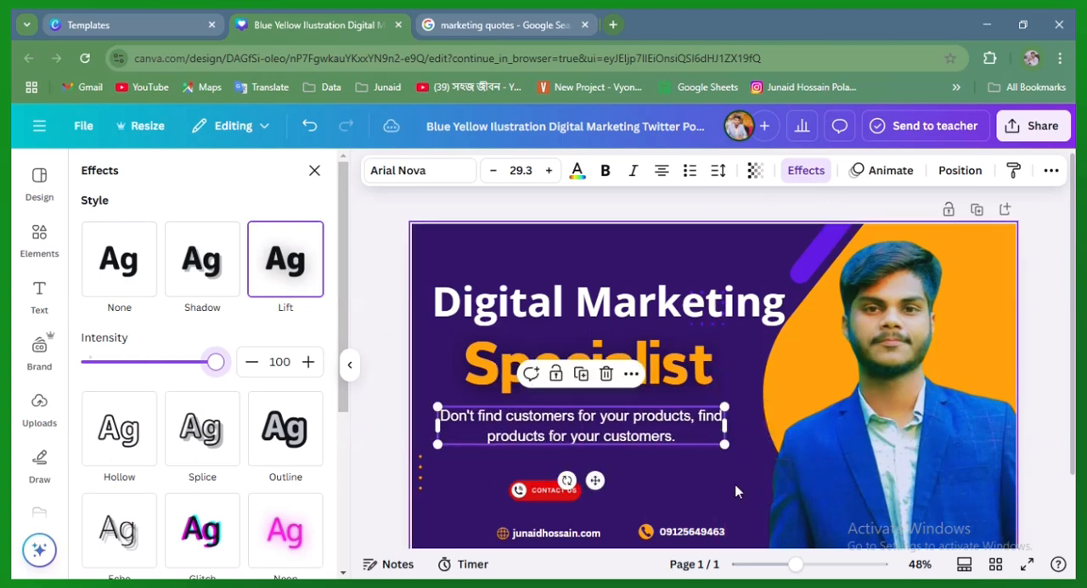
left_click(732, 492)
Enlarge the red "Contact Us" button slightly and position it below the marketing quote, above the website address
left_click(555, 497)
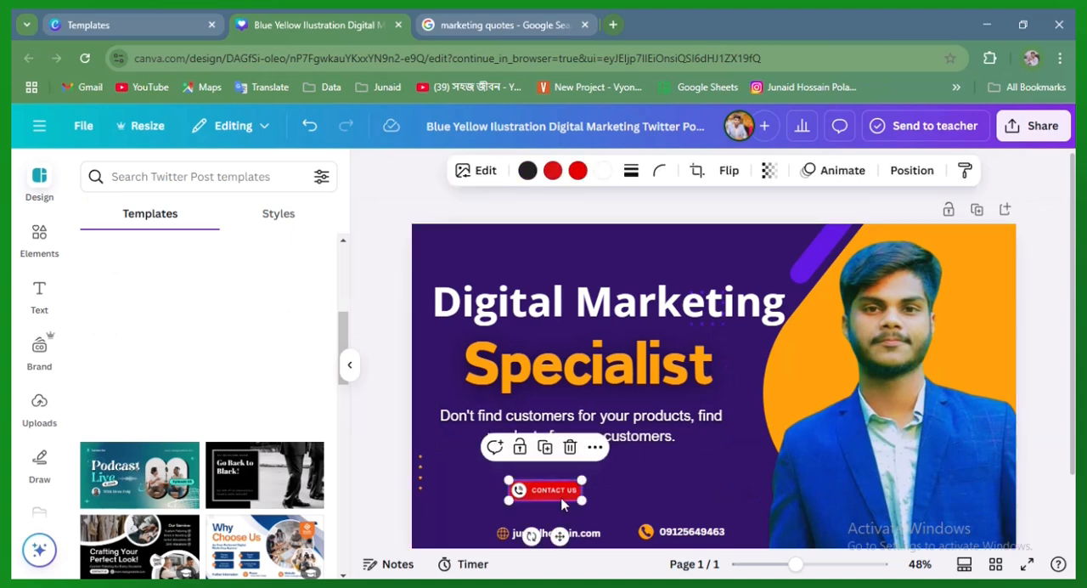
left_click_drag(583, 503, 558, 489)
left_click(580, 513)
left_click(572, 494)
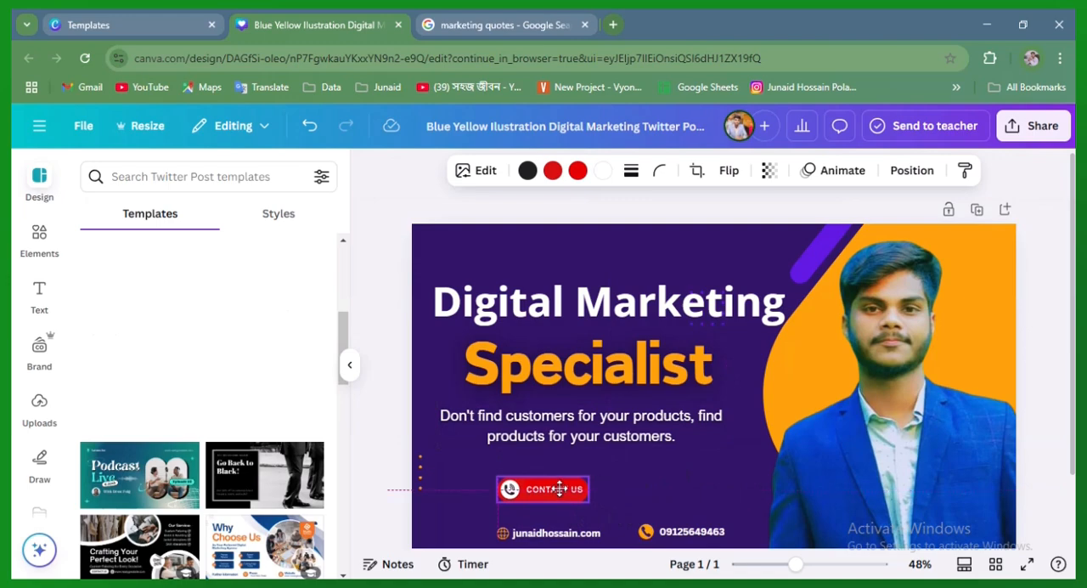
left_click(698, 460)
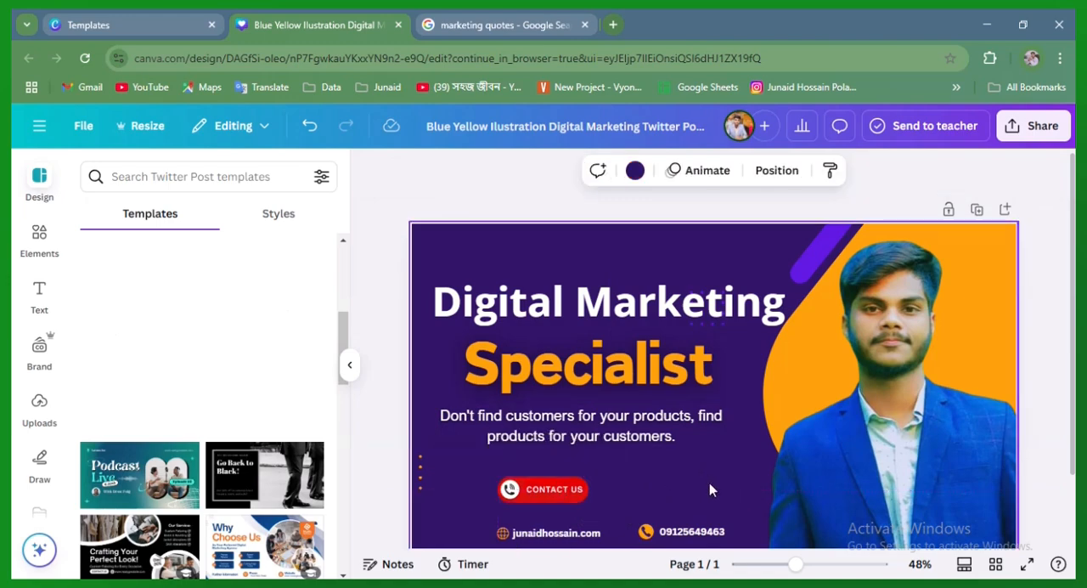
Replace the "contact us" element search with a search for "frame round"
left_click(637, 438)
left_click(39, 238)
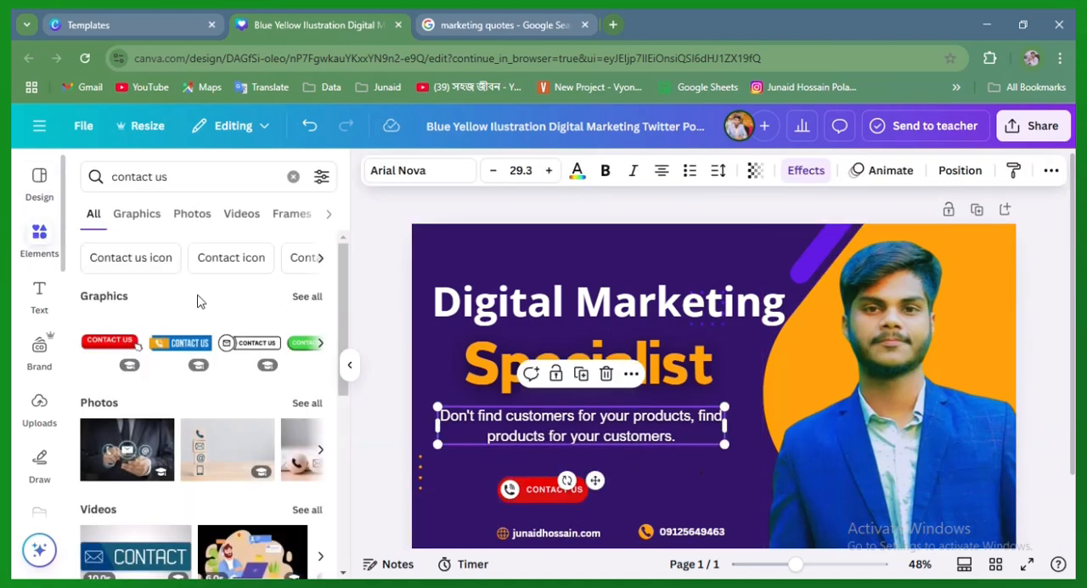
scroll(213, 510, "down", 5)
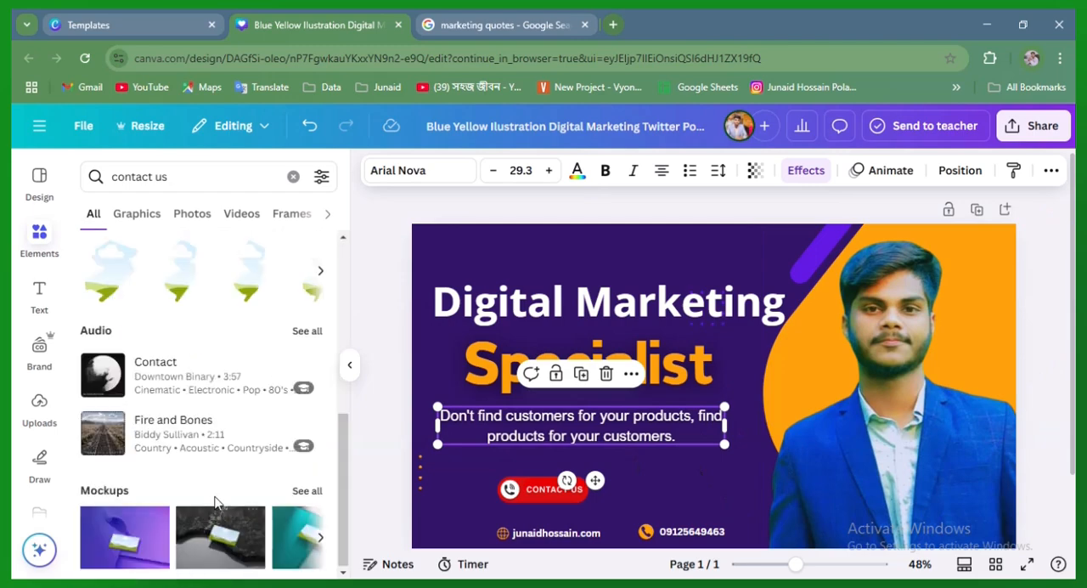
scroll(216, 497, "up", 5)
scroll(227, 481, "down", 5)
scroll(226, 476, "up", 2)
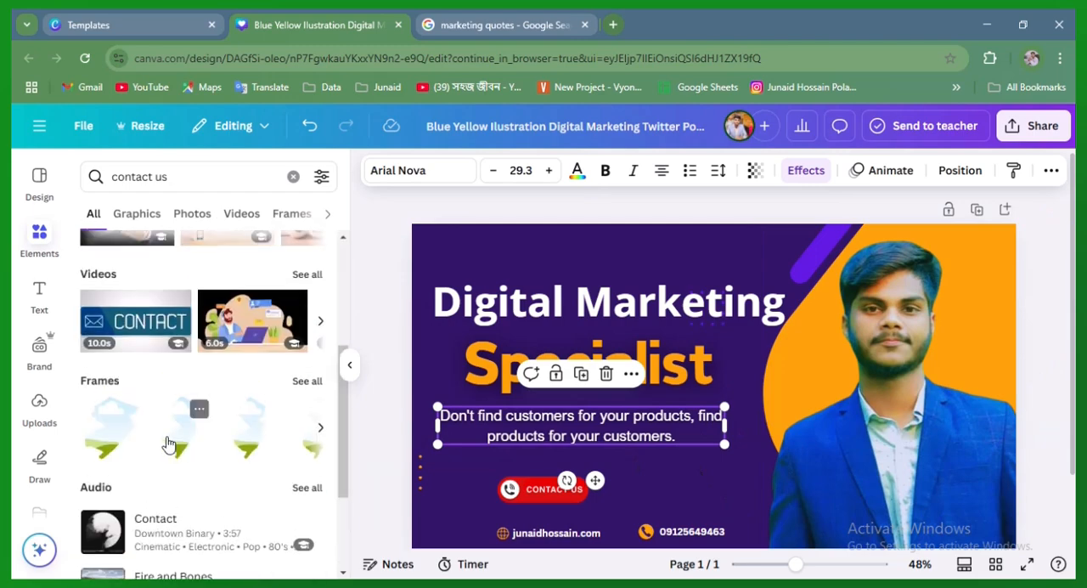
left_click(293, 176)
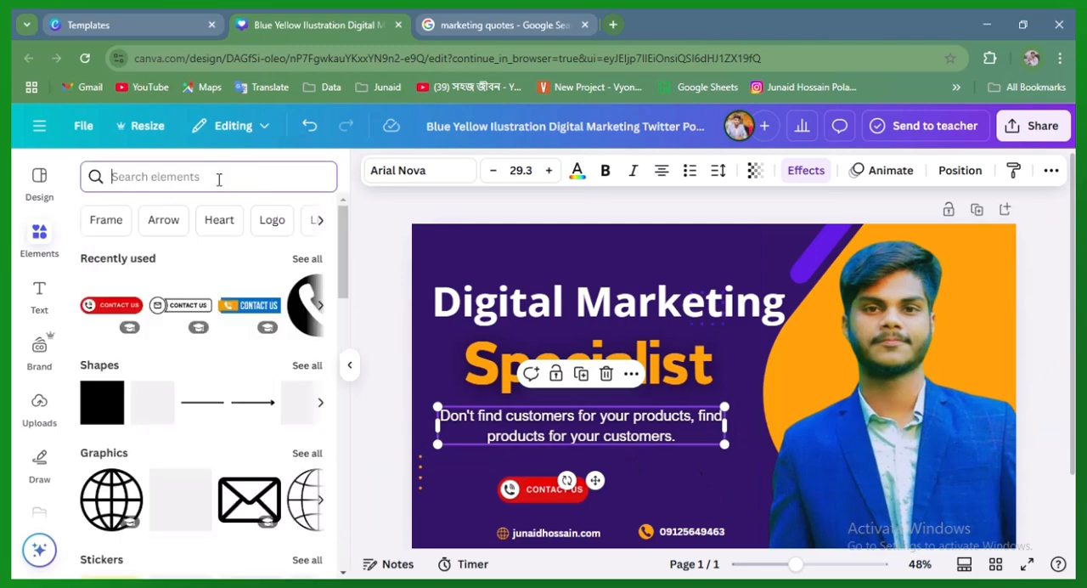
type("fr")
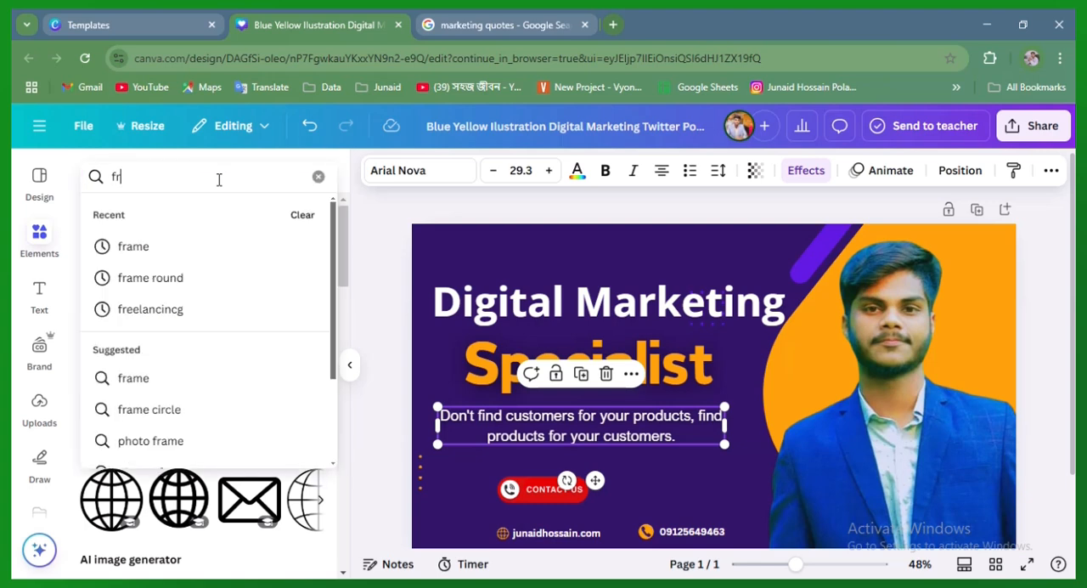
type("a")
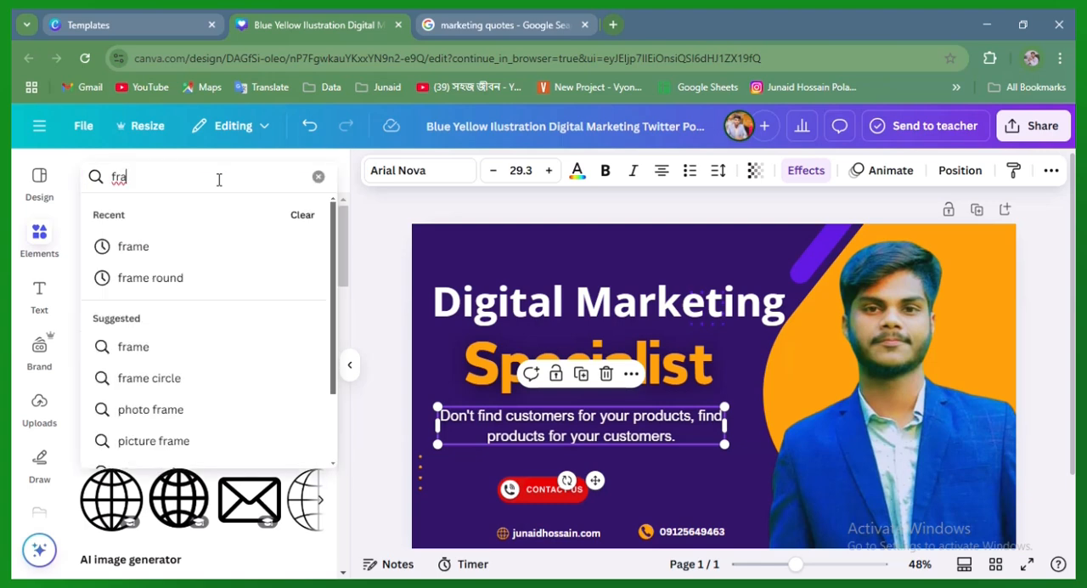
left_click(213, 279)
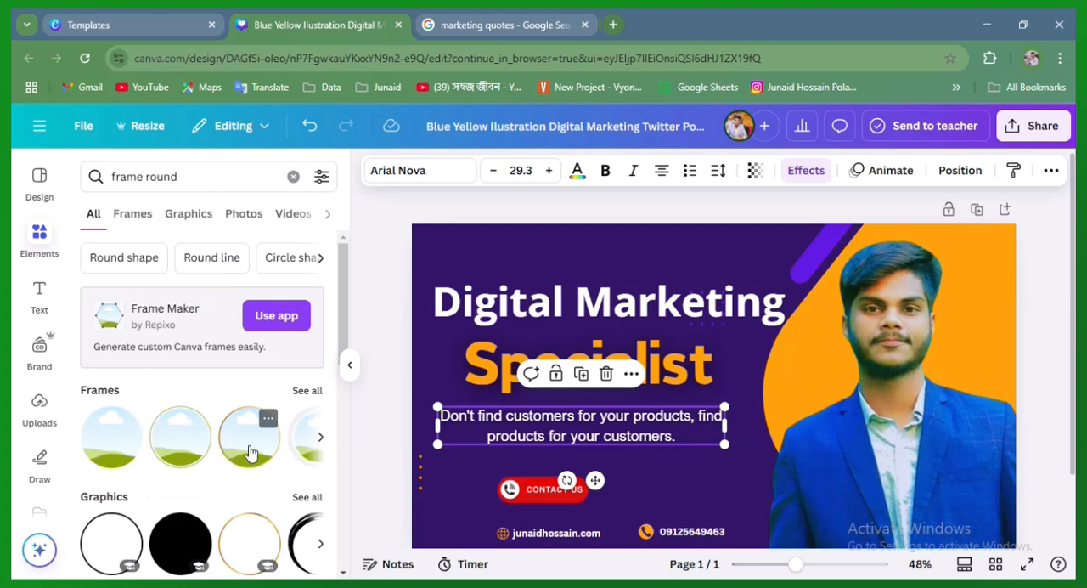
Add the gold-rimmed round frame, shrink it and place it between the Contact Us button and the large portrait
left_click(263, 421)
left_click_drag(768, 383, 923, 388)
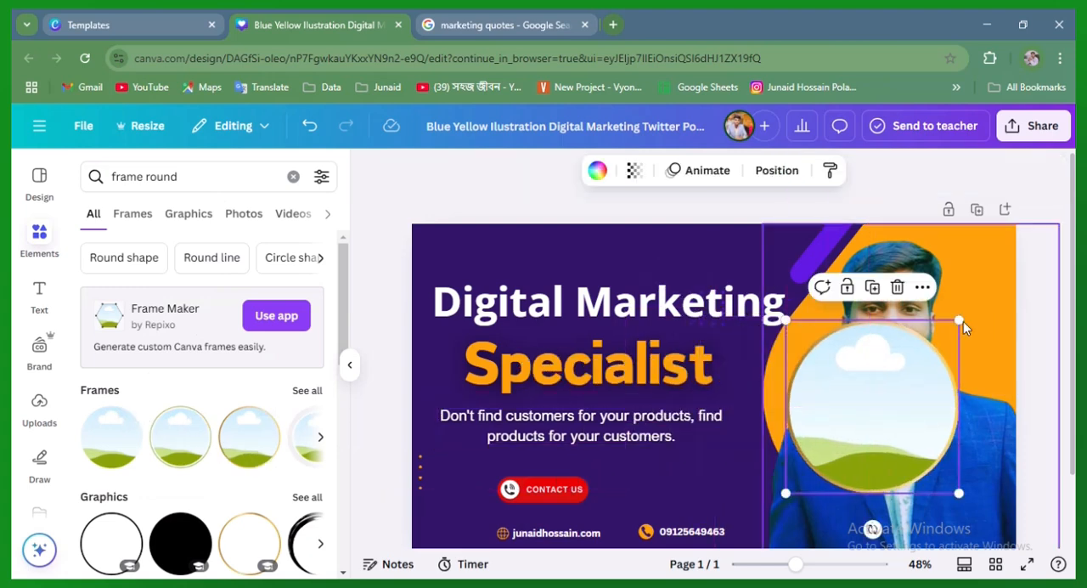
left_click_drag(963, 319, 878, 436)
left_click_drag(821, 456, 712, 478)
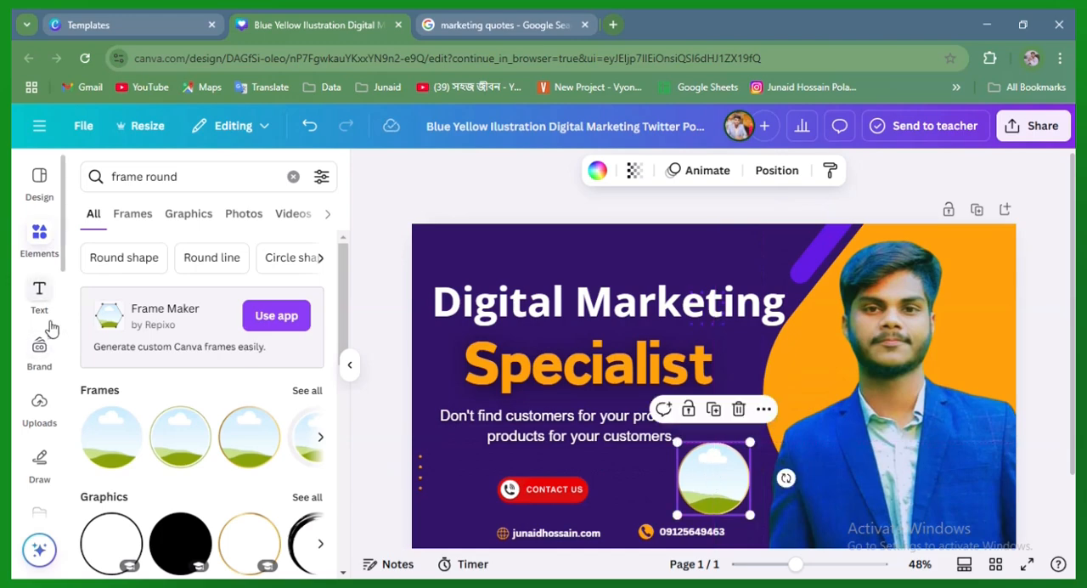
Find the uploaded photo of the man seated at a table with folded hands and add it to the banner
left_click(41, 406)
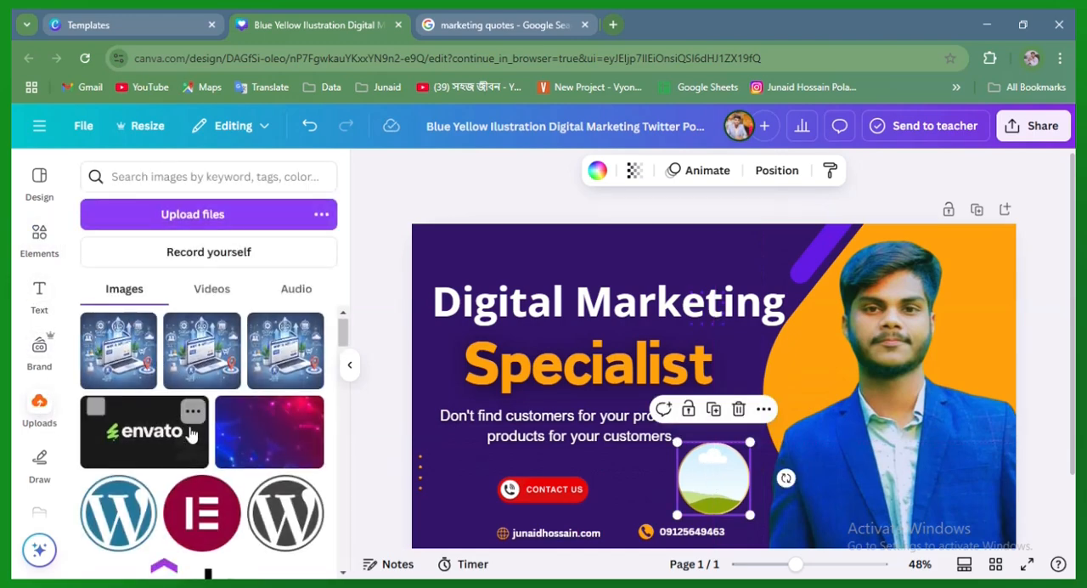
scroll(189, 420, "down", 3)
scroll(191, 431, "down", 3)
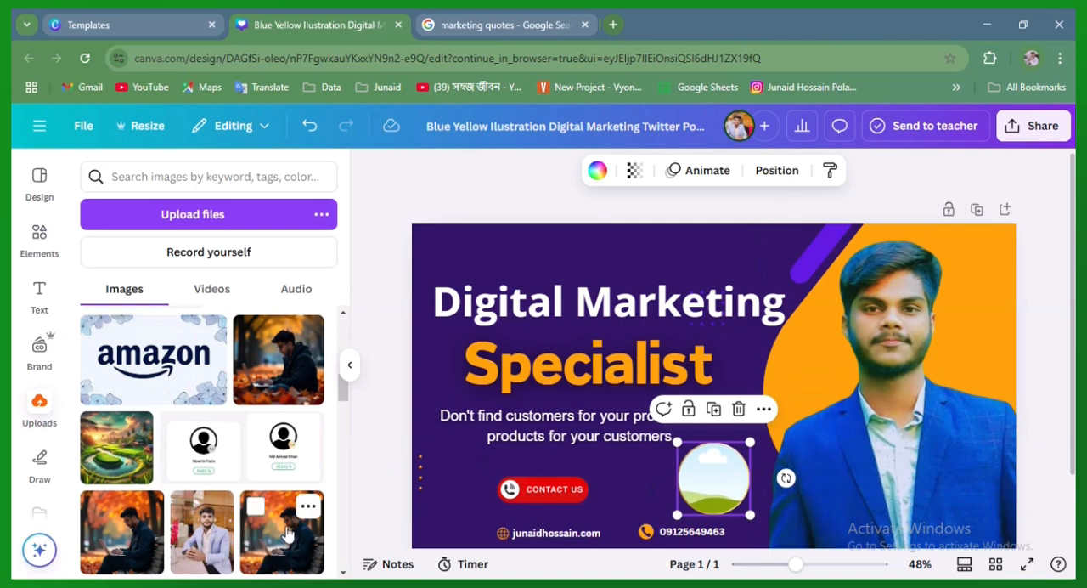
scroll(289, 514, "down", 3)
scroll(255, 518, "down", 3)
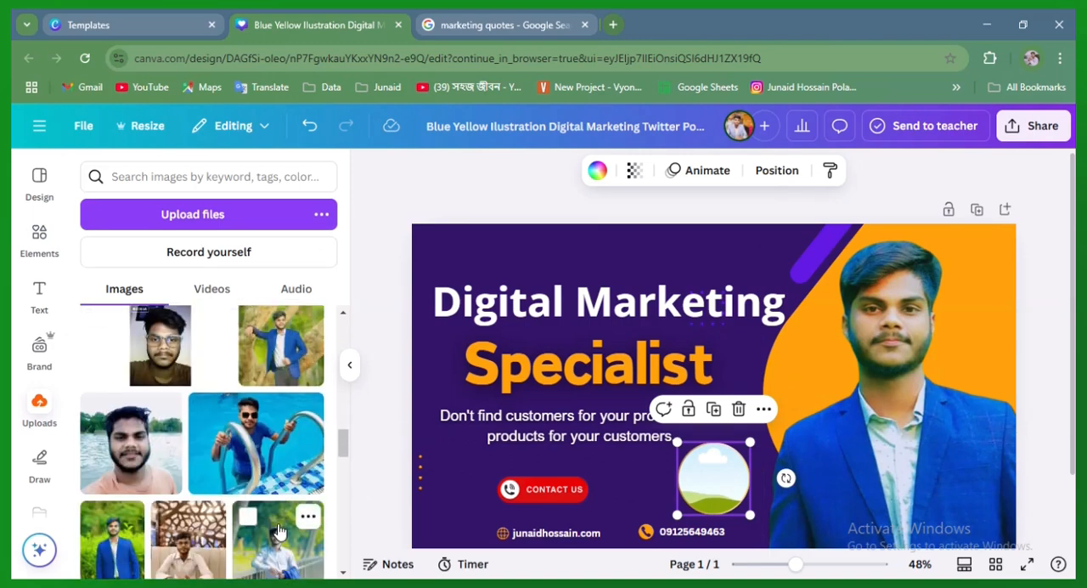
scroll(223, 500, "down", 3)
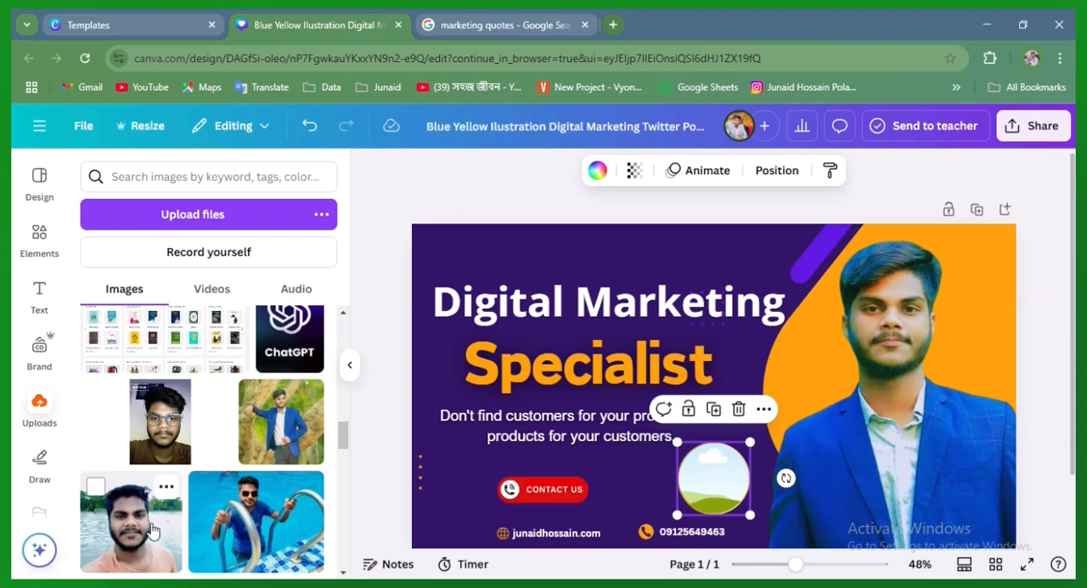
scroll(197, 492, "down", 3)
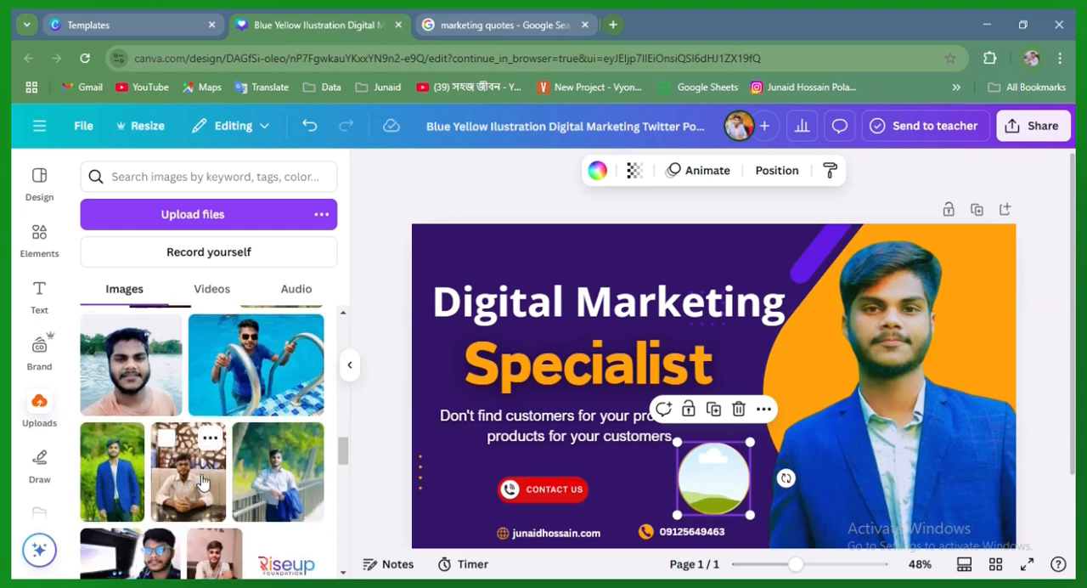
left_click_drag(192, 491, 679, 511)
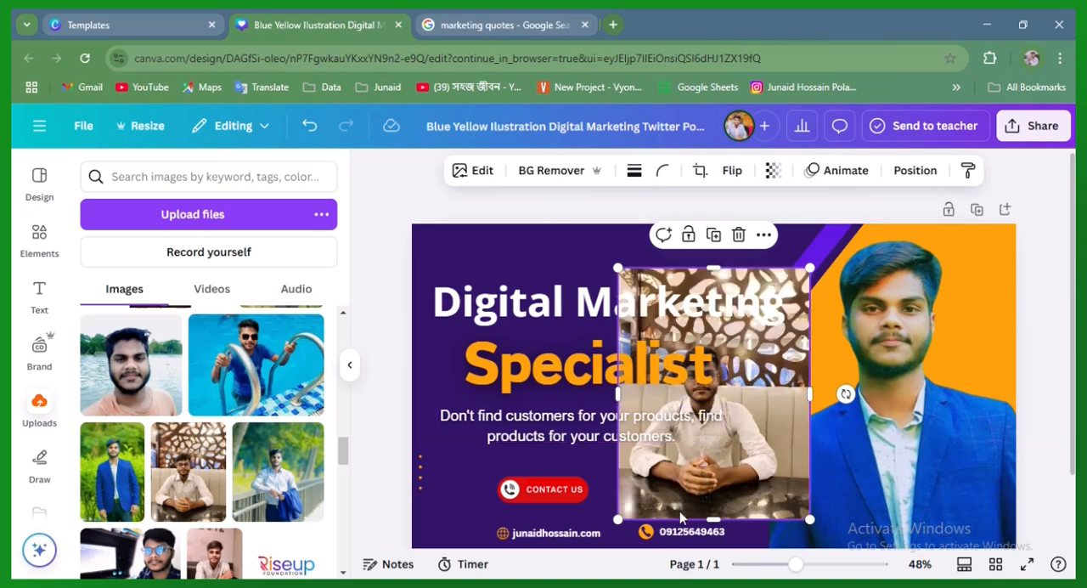
Crop the seated photo to a head-and-shoulders square and move it beside the round frame
left_click_drag(736, 469, 899, 380)
left_click_drag(897, 224, 897, 277)
left_click_drag(998, 327, 935, 328)
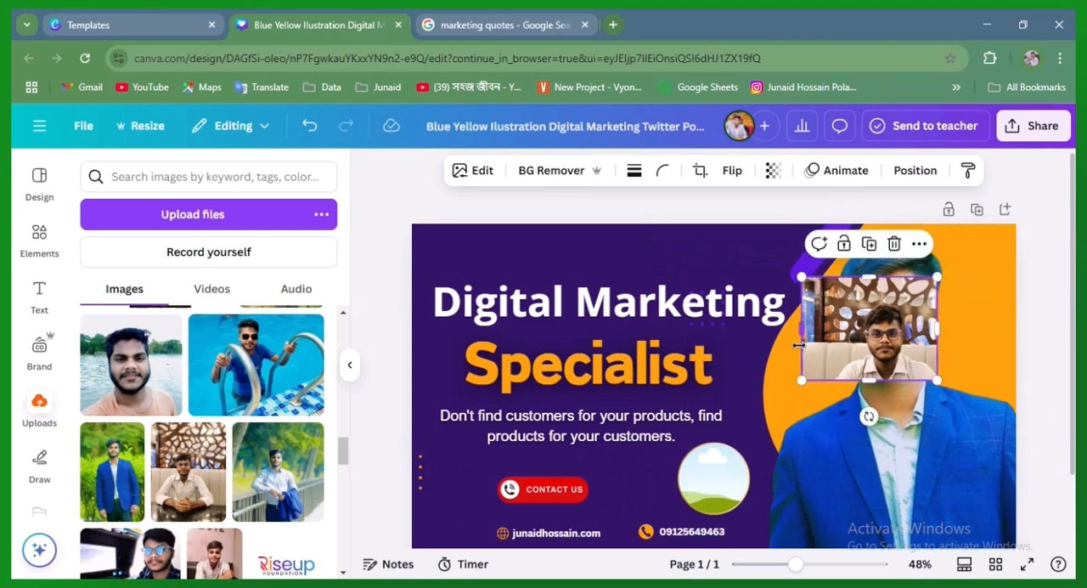
left_click_drag(801, 336, 845, 338)
left_click_drag(883, 277, 882, 291)
left_click_drag(902, 325, 852, 413)
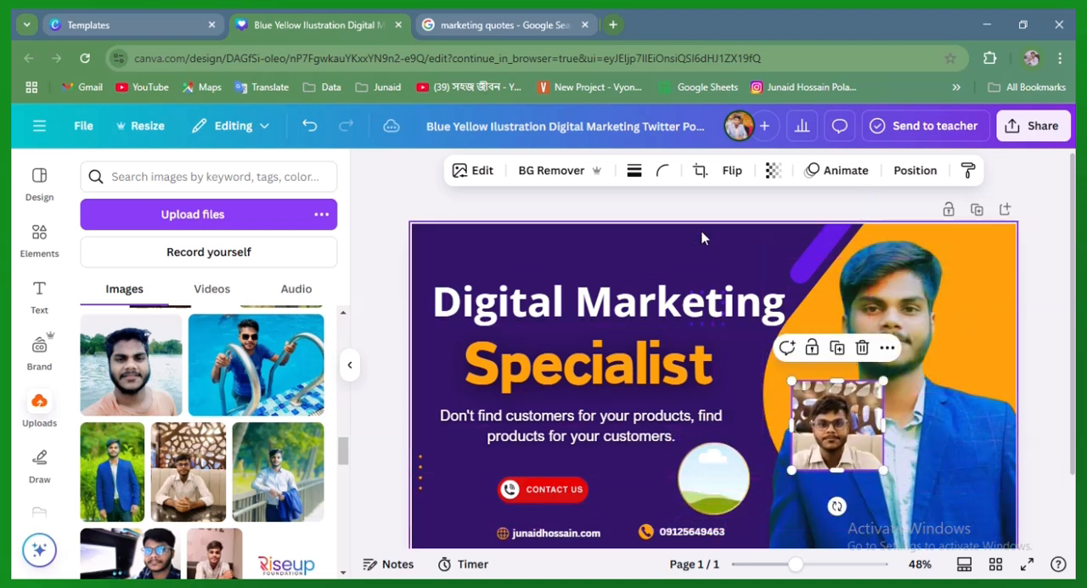
Place the seated photo inside the round frame and remove its background
left_click(571, 170)
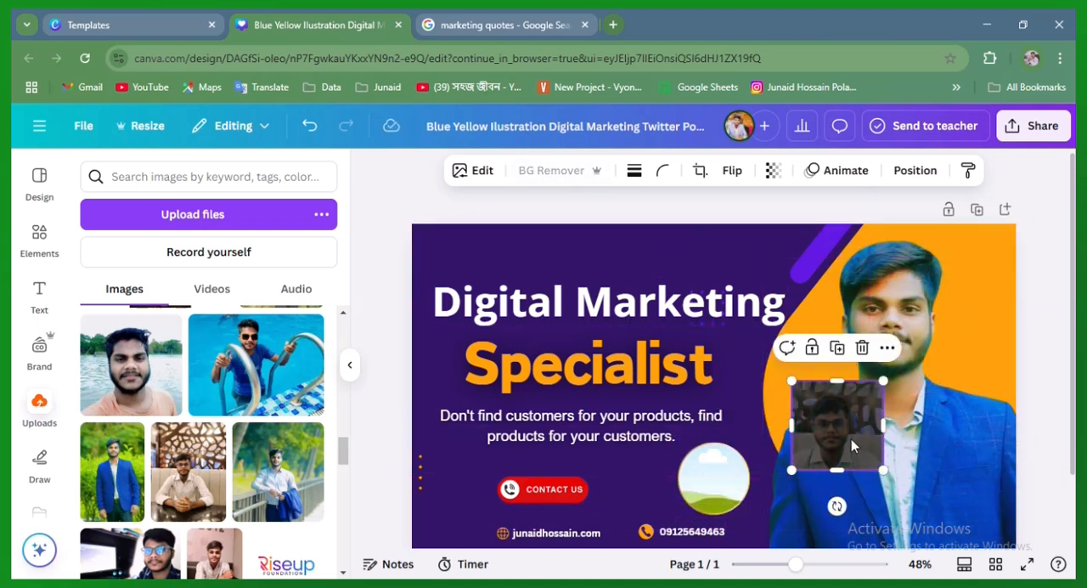
left_click_drag(845, 439, 722, 475)
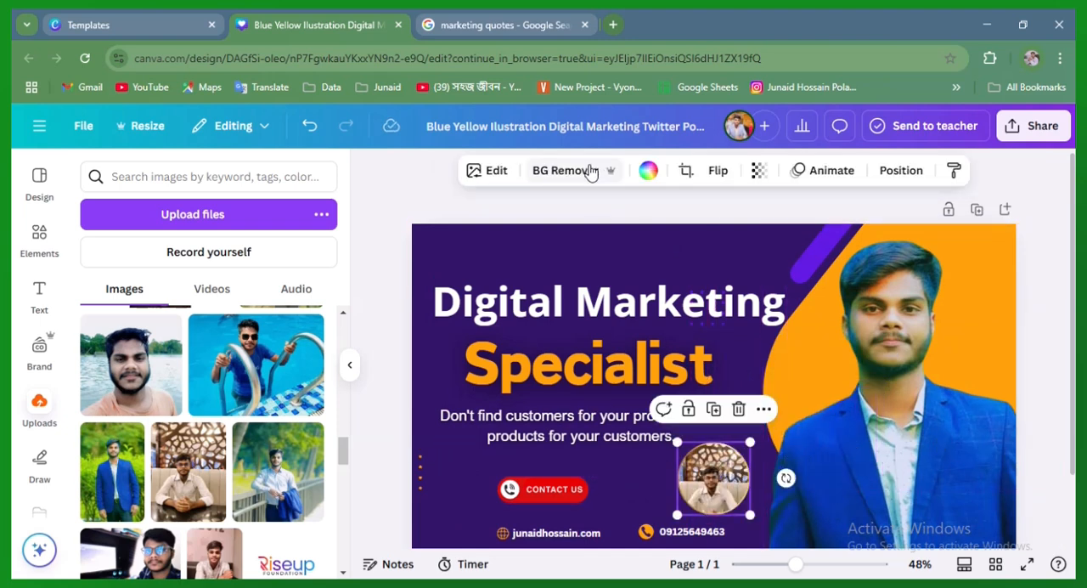
left_click(592, 172)
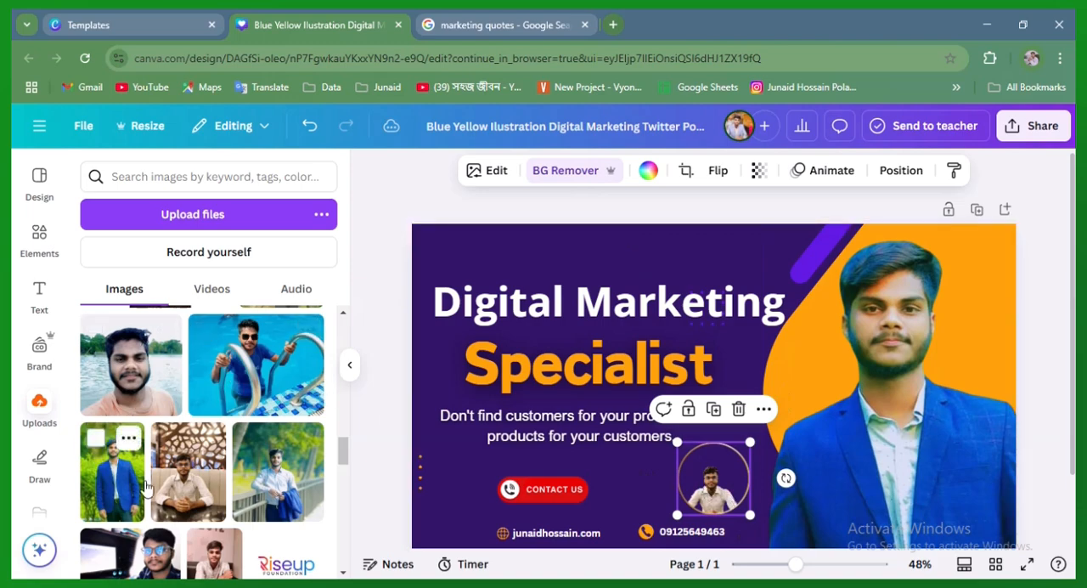
Try adding the seated photo again, cropped smaller and moved over the round frame, and delete this extra copy
left_click(191, 491)
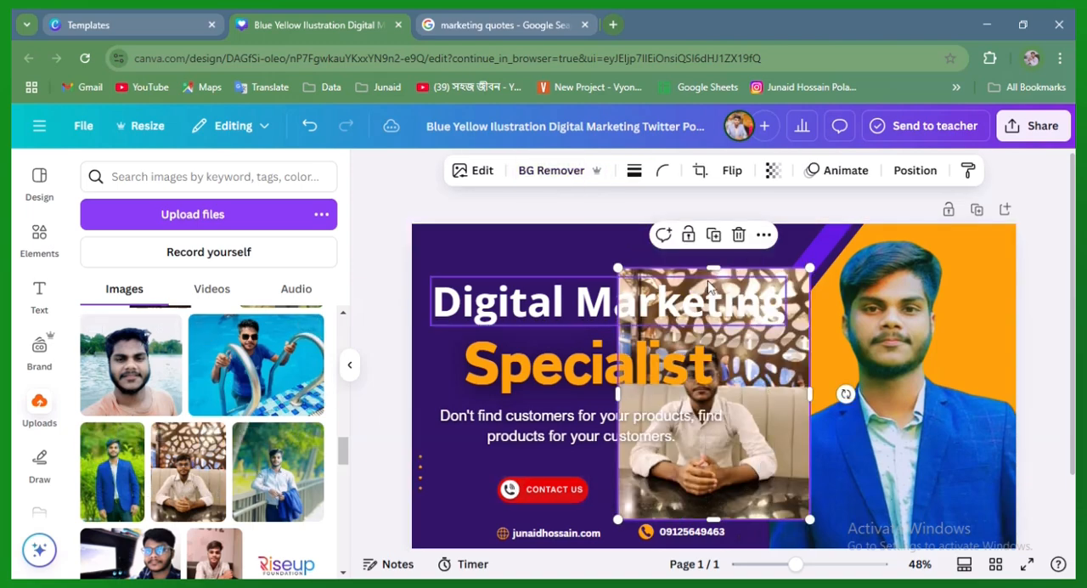
left_click_drag(714, 268, 716, 335)
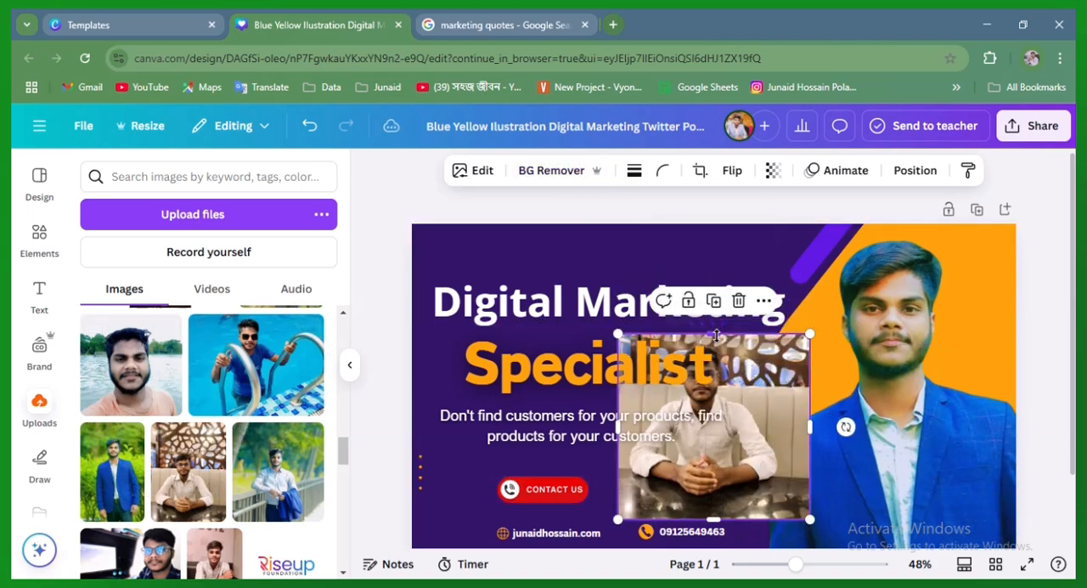
left_click_drag(713, 518, 756, 371)
left_click_drag(618, 379, 648, 378)
left_click_drag(741, 436, 744, 465)
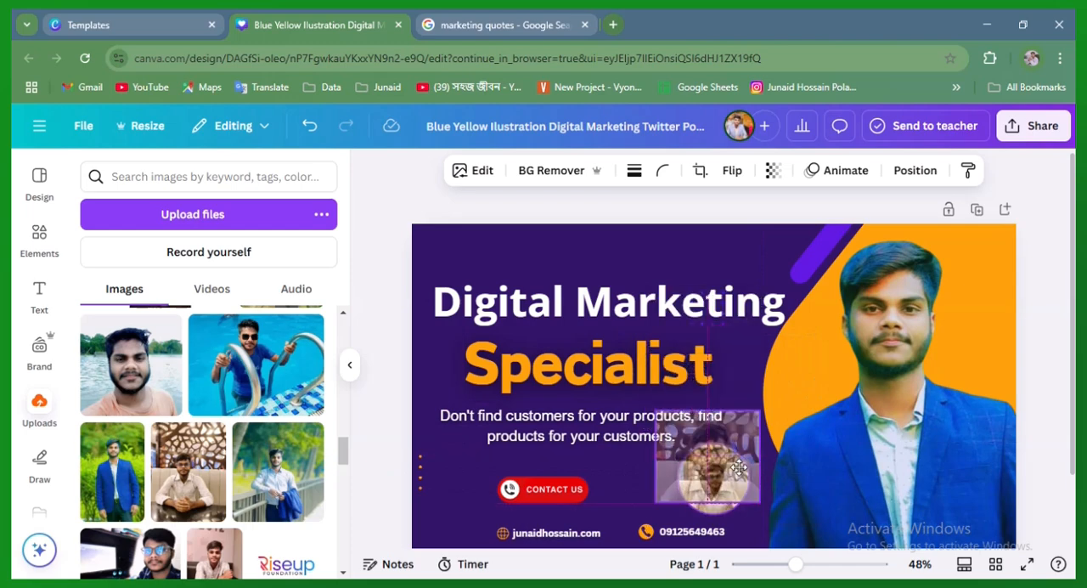
key("Delete")
left_click(723, 464)
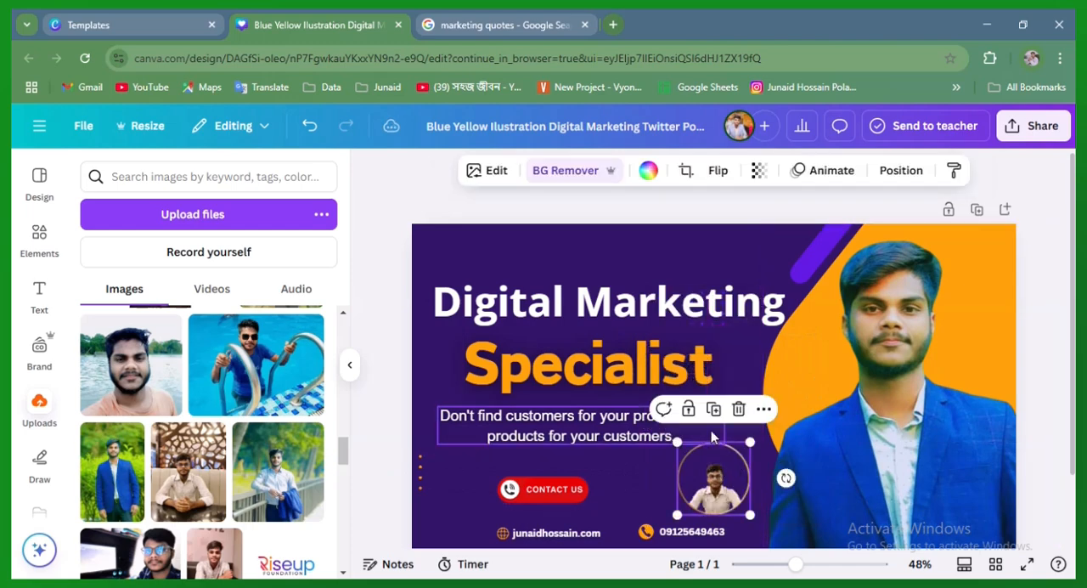
left_click(763, 410)
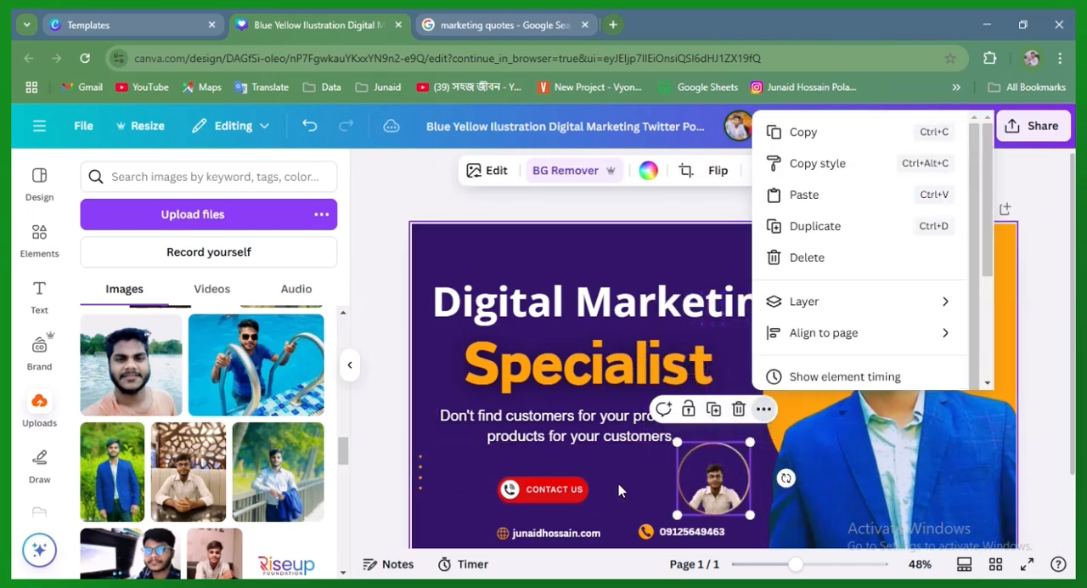
key("Escape")
Find the uploaded photo of the man in a light suit with clasped hands and place it in the round frame
scroll(260, 398, "down", 2)
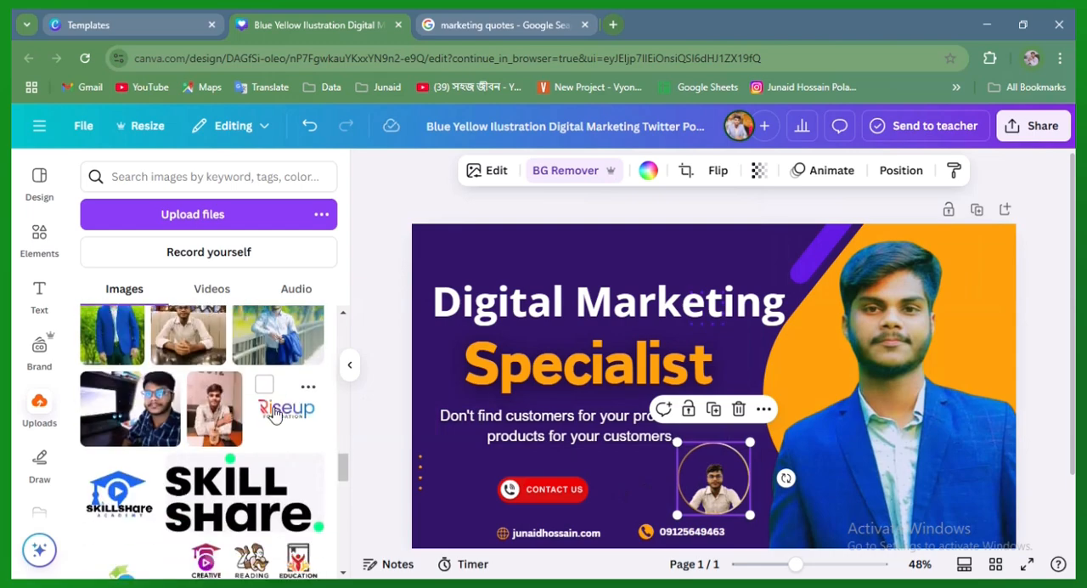
scroll(235, 458, "down", 3)
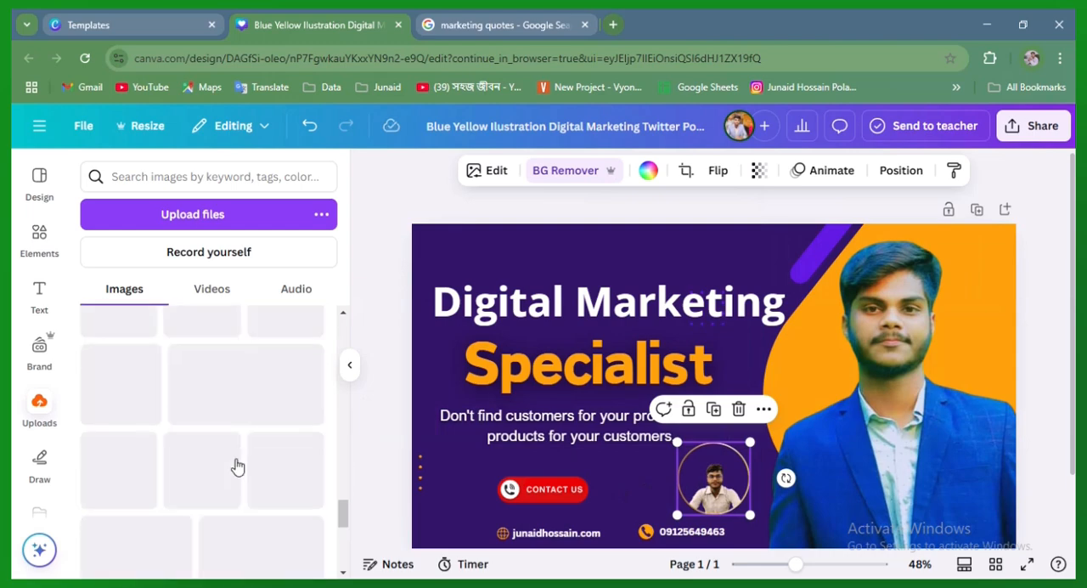
scroll(249, 448, "down", 5)
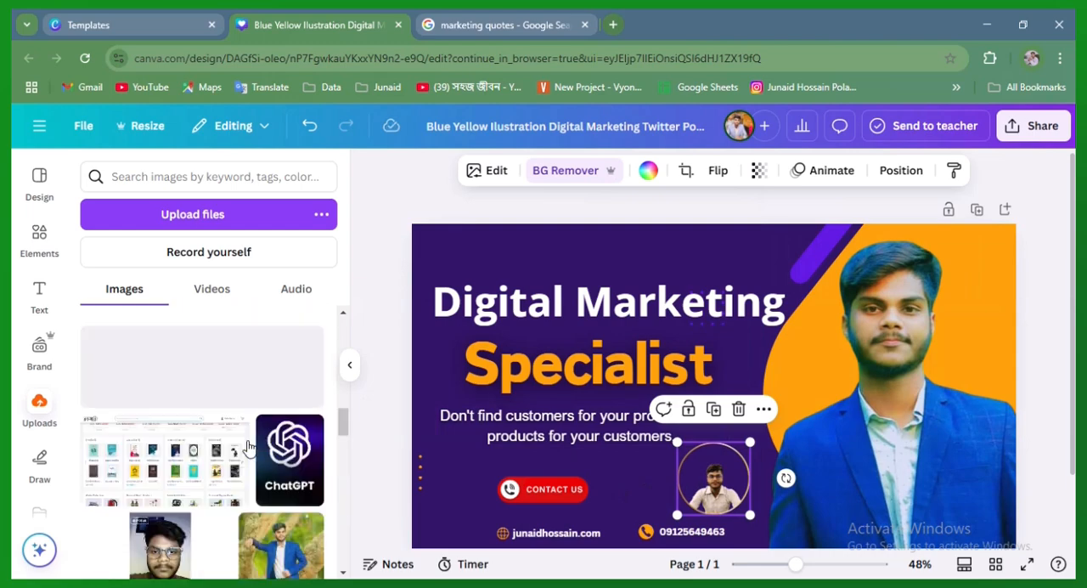
scroll(249, 448, "down", 8)
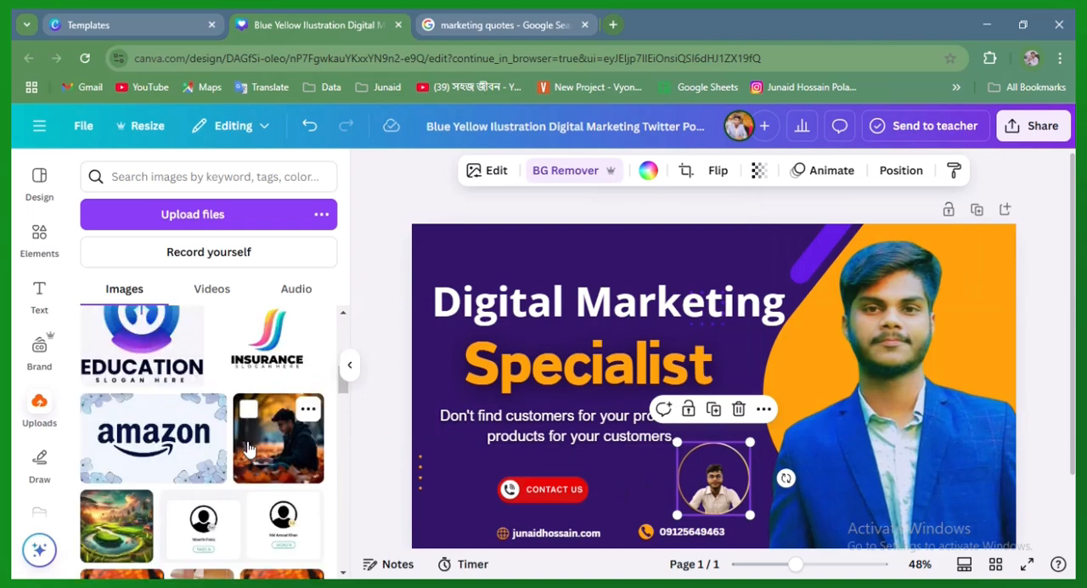
left_click_drag(204, 399, 693, 494)
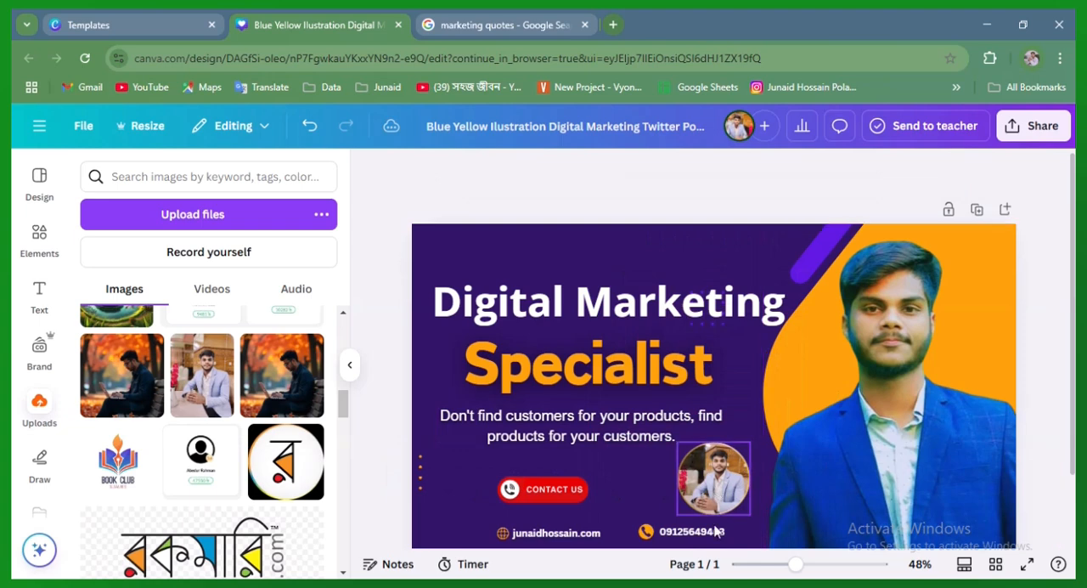
Delete the light-suit photo from the round frame, leaving the frame on the banner
left_click(724, 481)
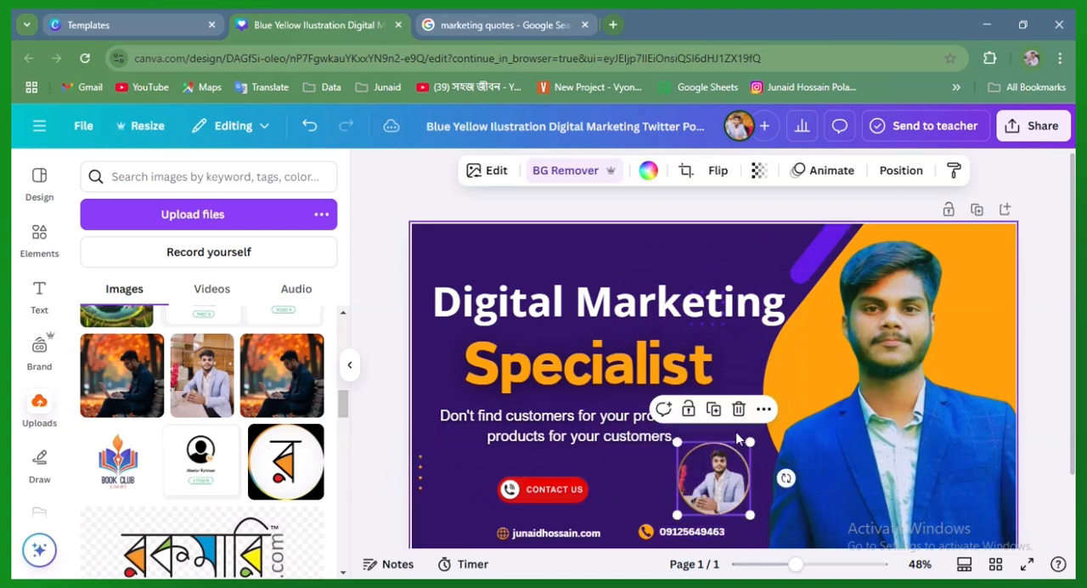
left_click(738, 410)
left_click(743, 451)
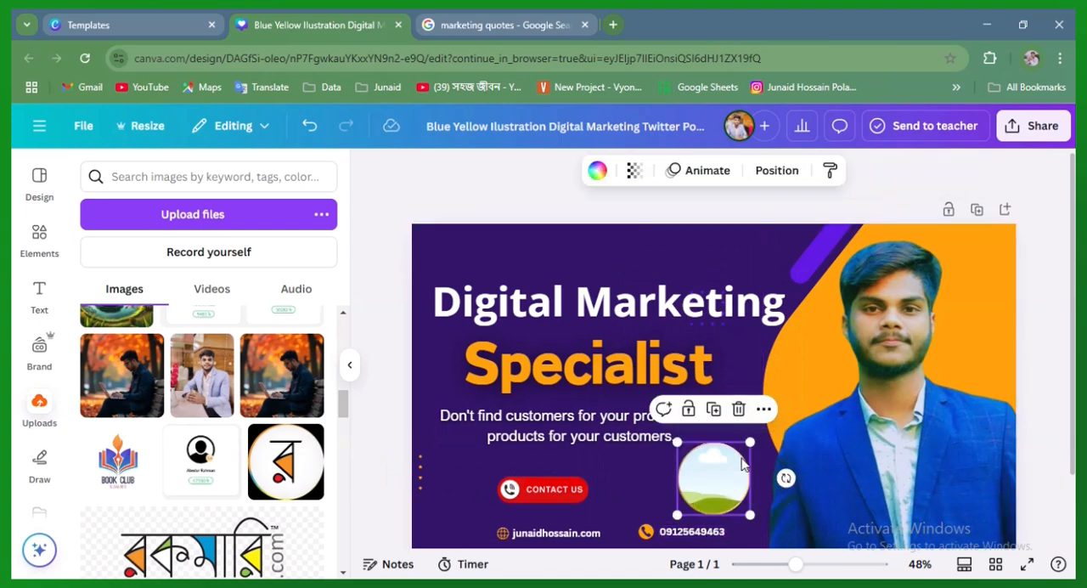
key("Delete")
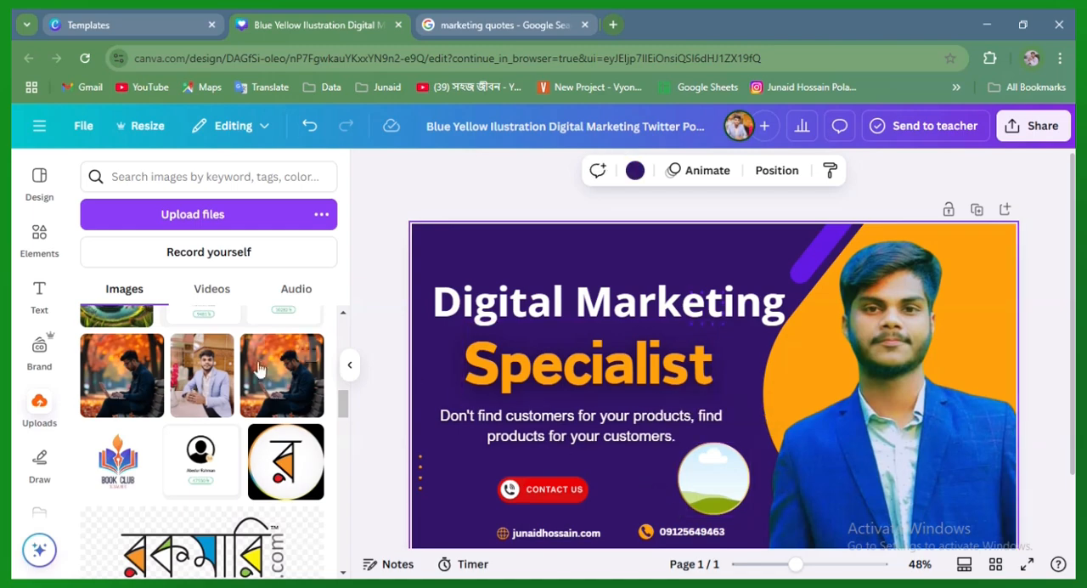
Try the light-suit photo in the round frame again, resizing and repositioning the framed picture around the large portrait
left_click(201, 375)
left_click_drag(786, 408, 984, 482)
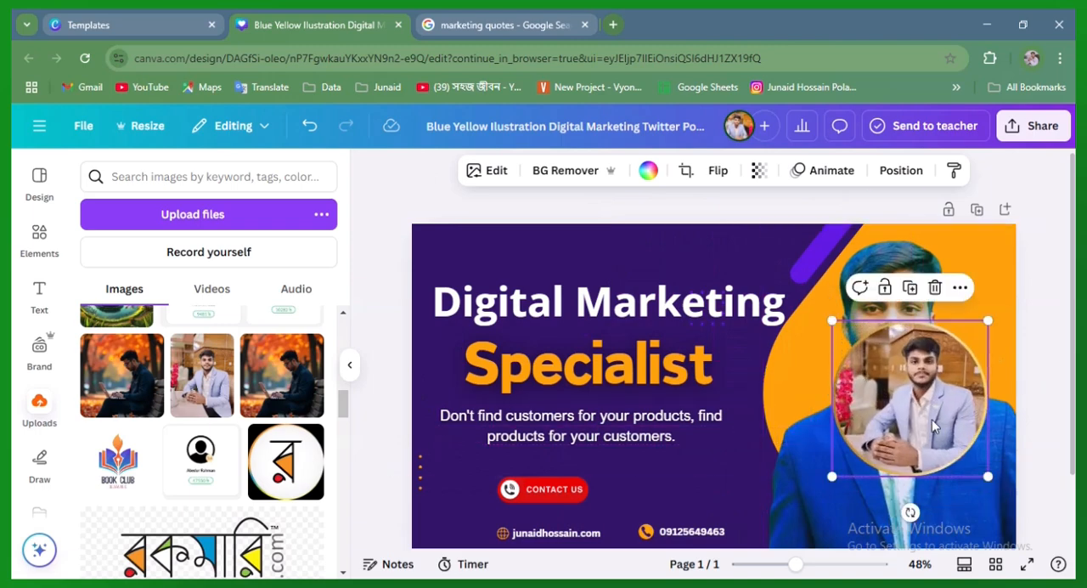
left_click_drag(883, 423, 743, 452)
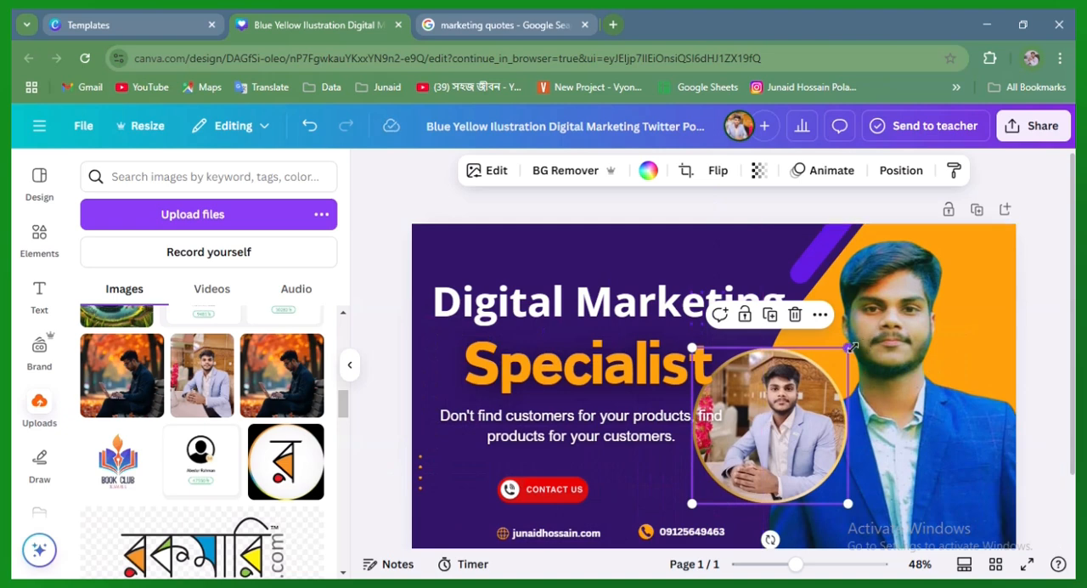
left_click_drag(848, 348, 754, 442)
left_click_drag(718, 476, 728, 554)
left_click_drag(832, 453, 886, 393)
Delete the photo inside the round frame and the round frame itself from the banner
left_click(910, 244)
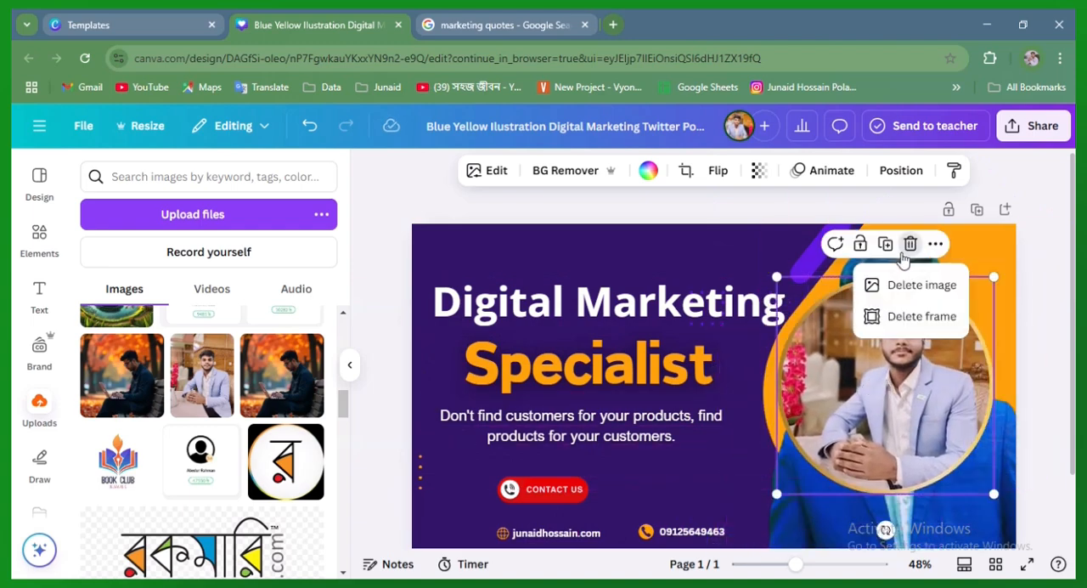
left_click(921, 286)
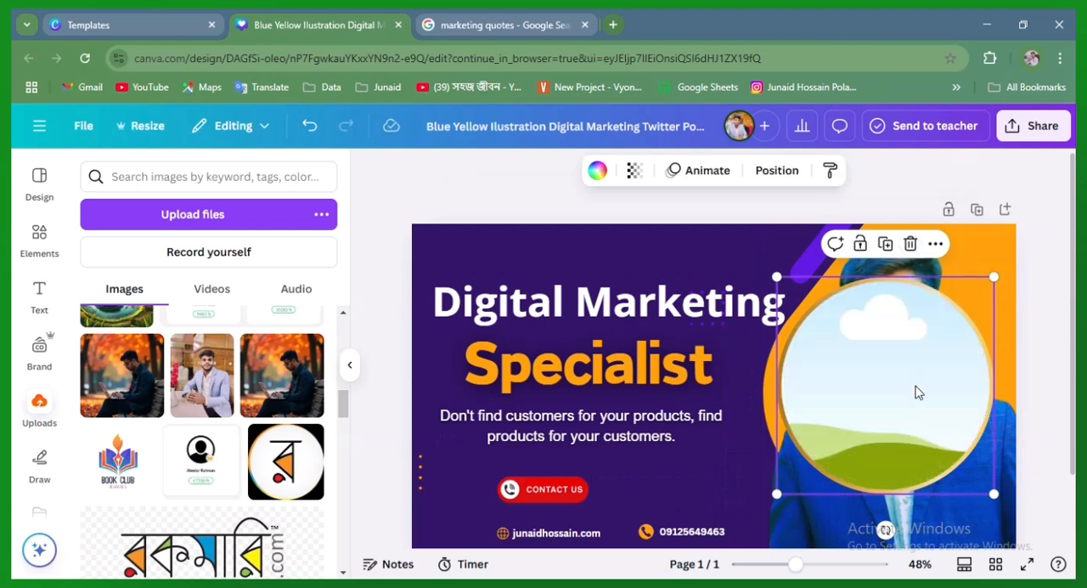
left_click(910, 244)
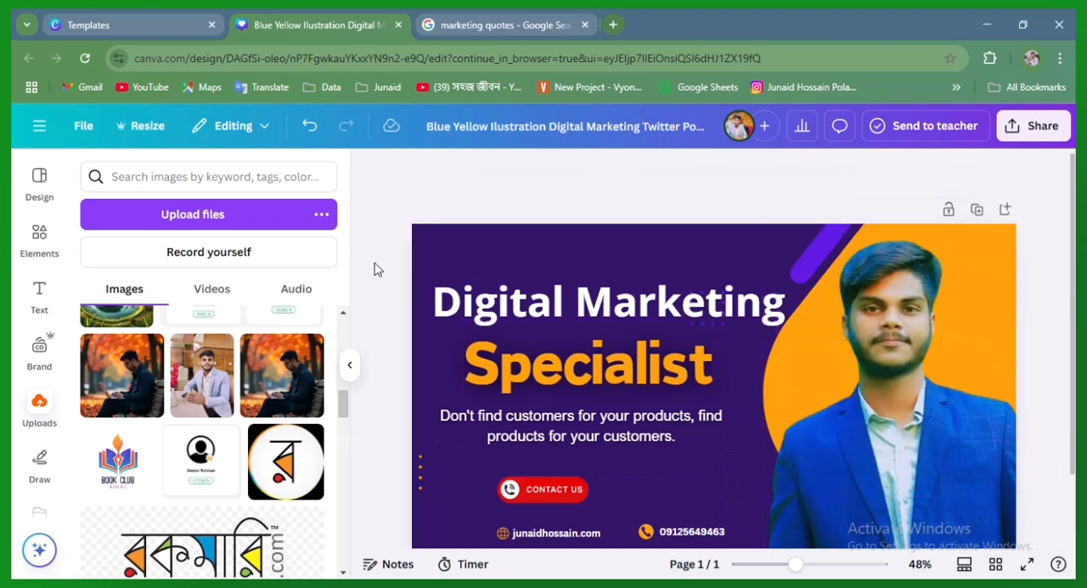
left_click(445, 254)
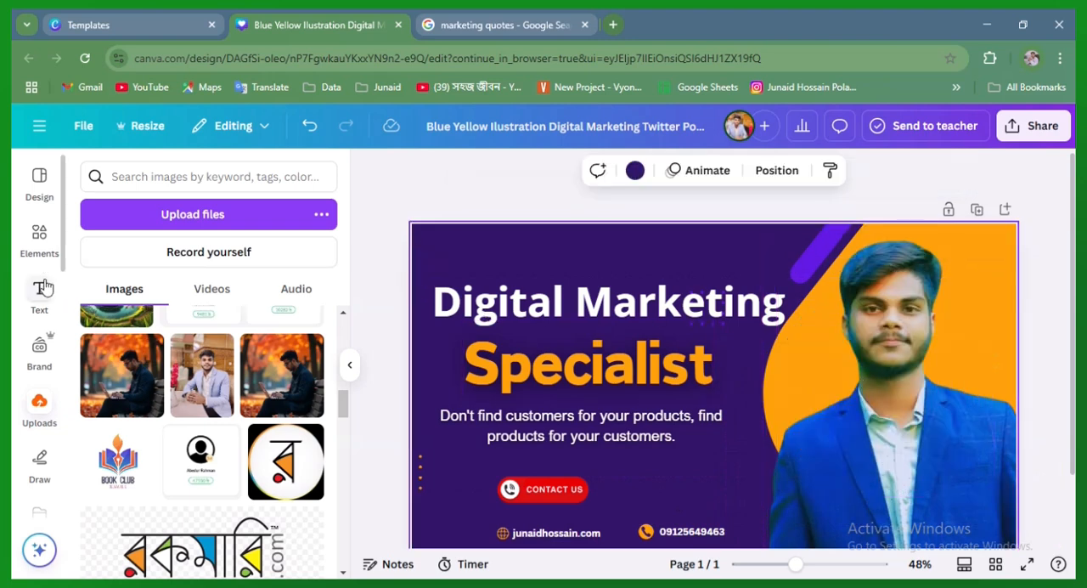
Search the design elements for "brand logo" in place of the earlier frame search
left_click(170, 170)
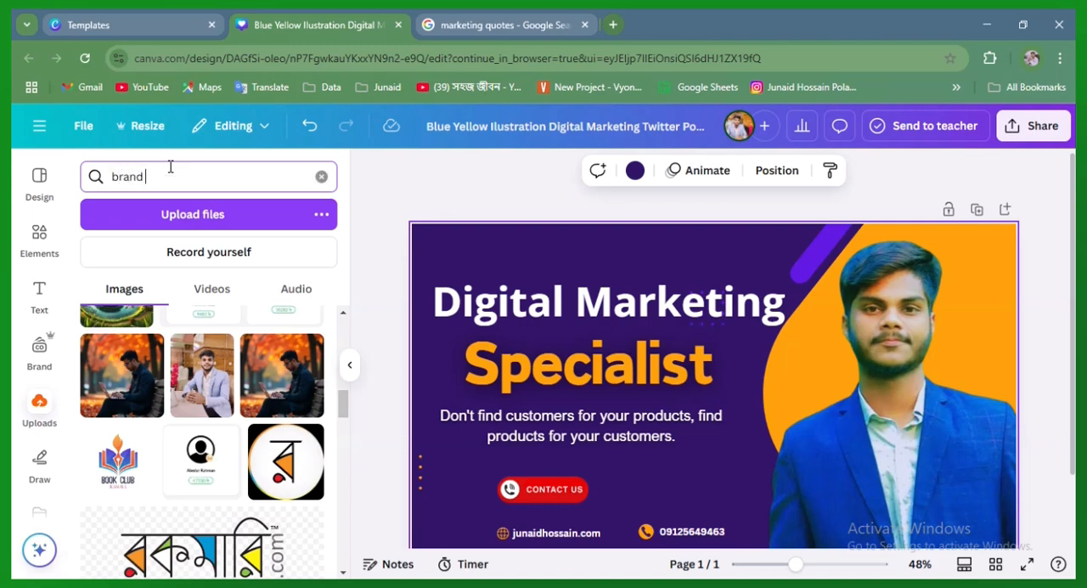
left_click(39, 238)
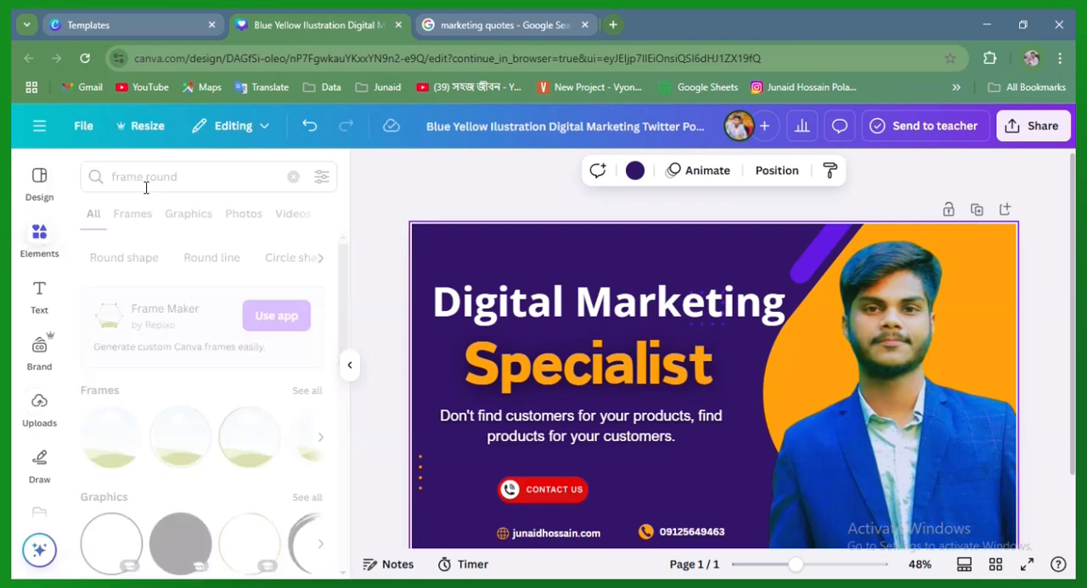
left_click(145, 178)
type("frame round")
left_click(292, 177)
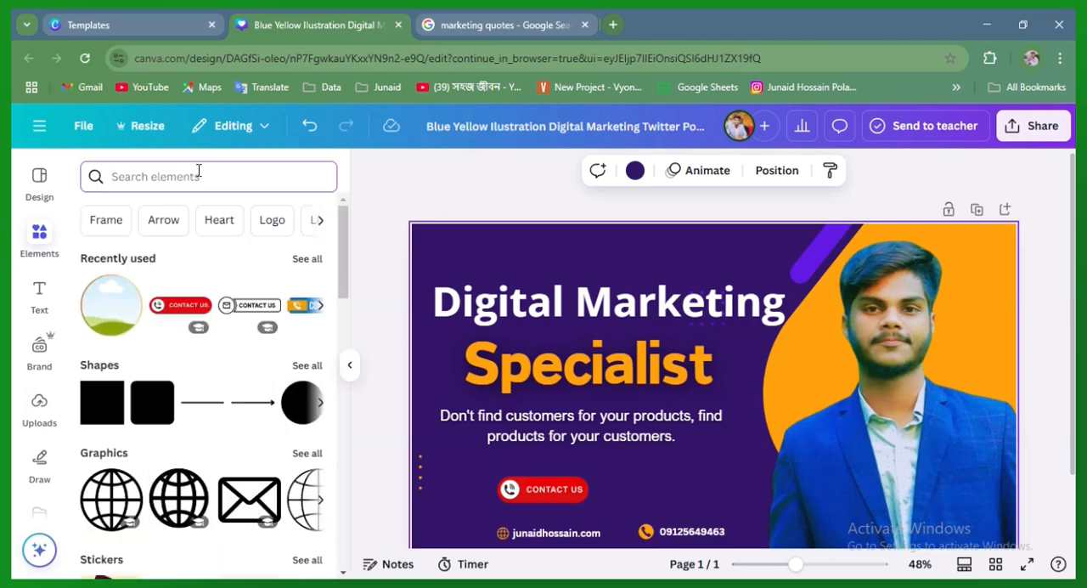
type("brand")
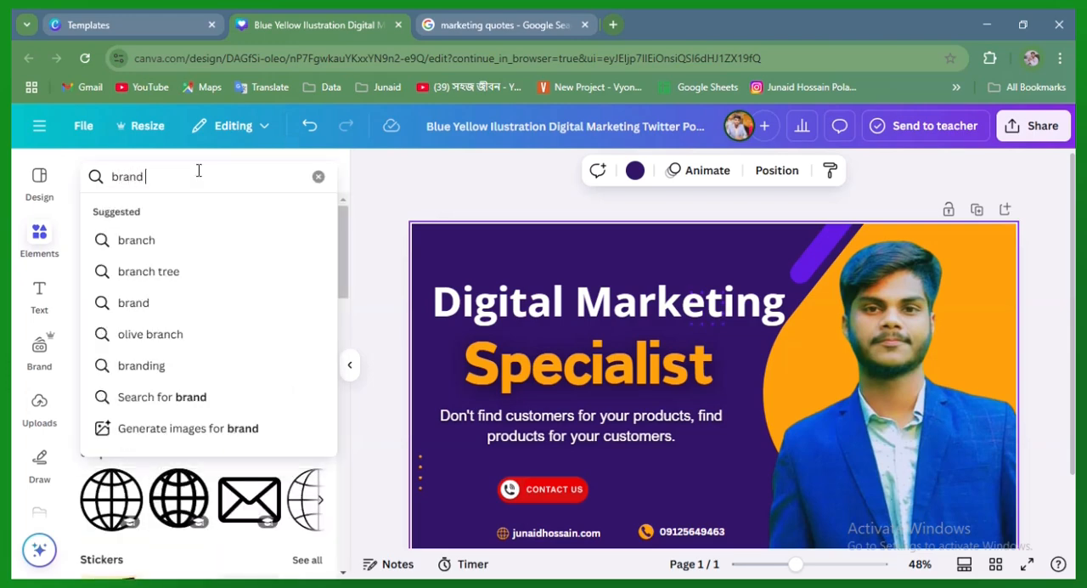
type(" logo")
key("Return")
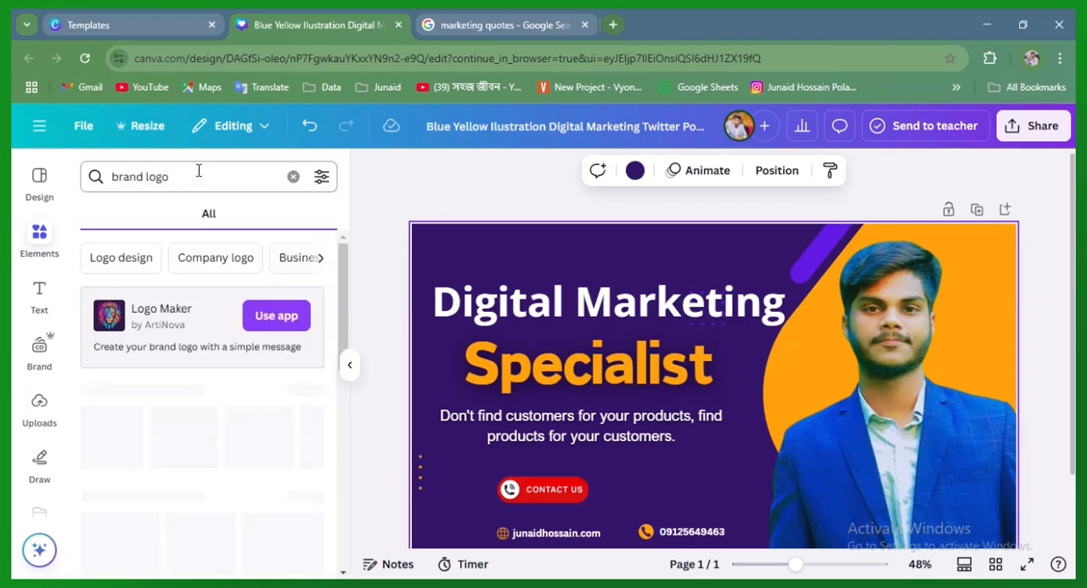
Limit the brand logo results to graphics, find the red and orange FASTER speedometer logo and add it to the banner
scroll(153, 441, "down", 3)
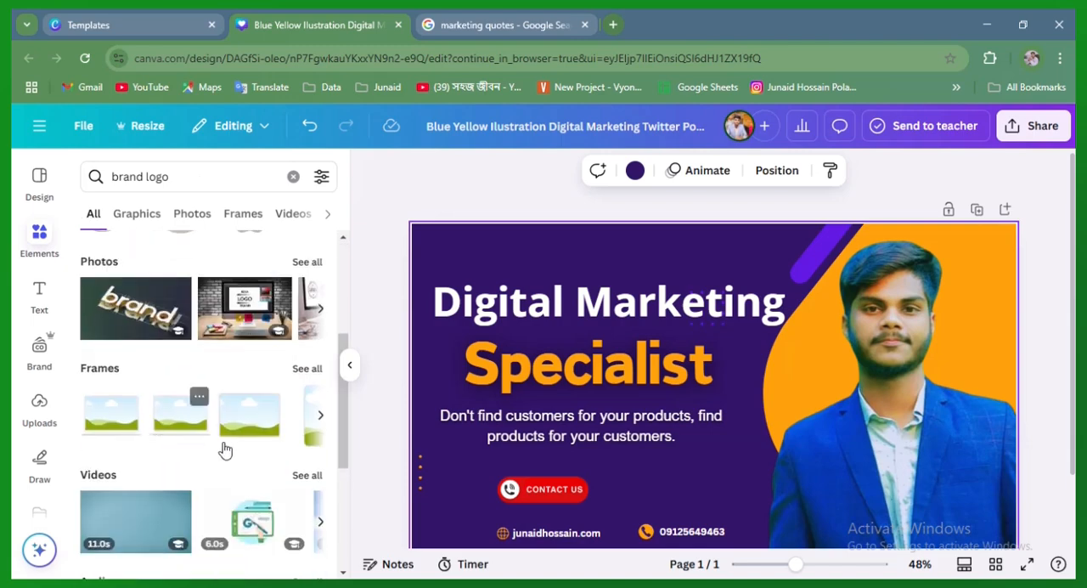
scroll(224, 450, "up", 3)
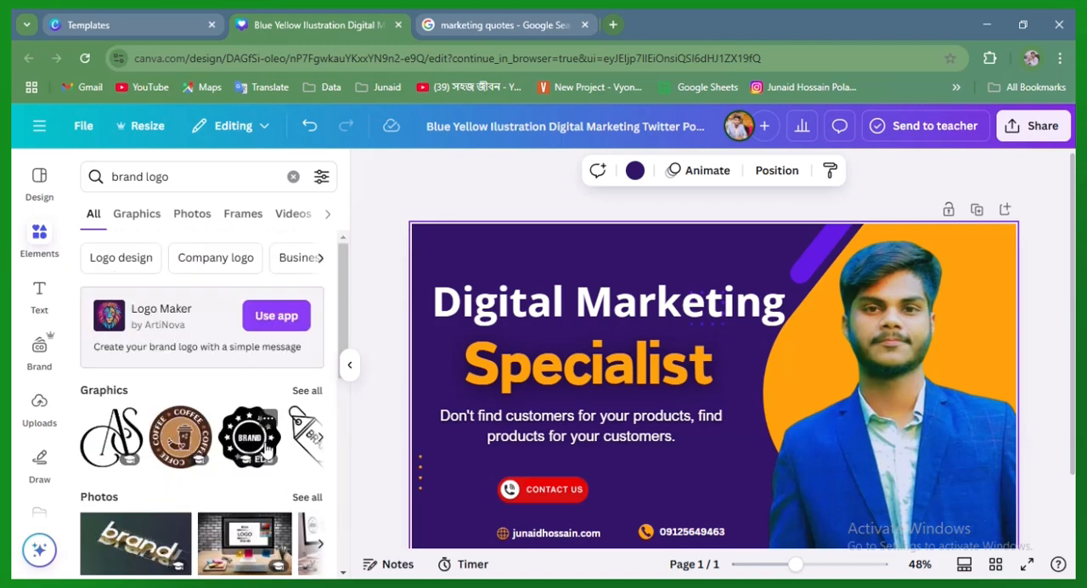
left_click(139, 213)
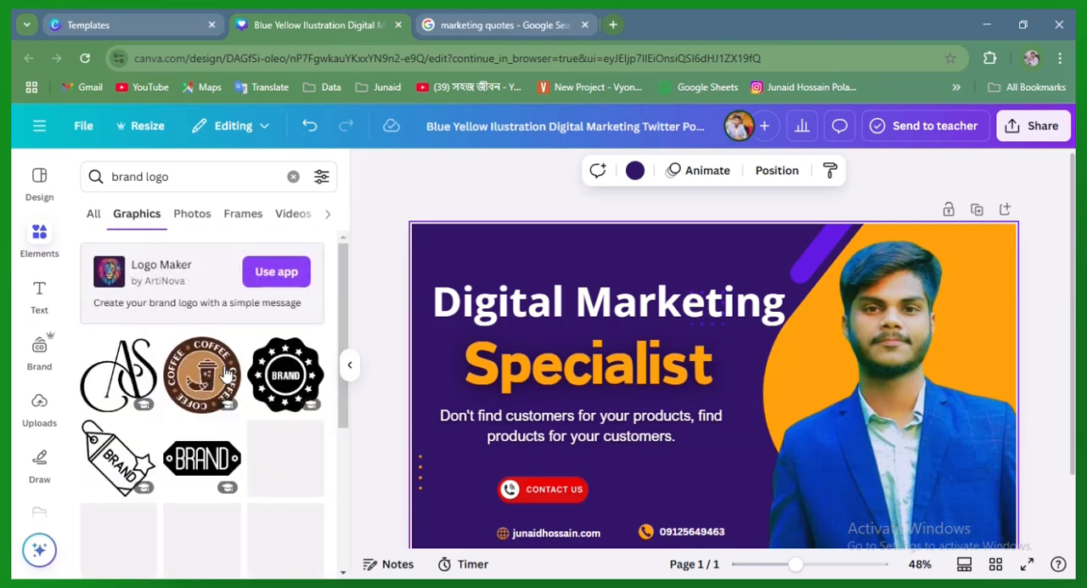
scroll(232, 441, "down", 5)
scroll(232, 441, "down", 4)
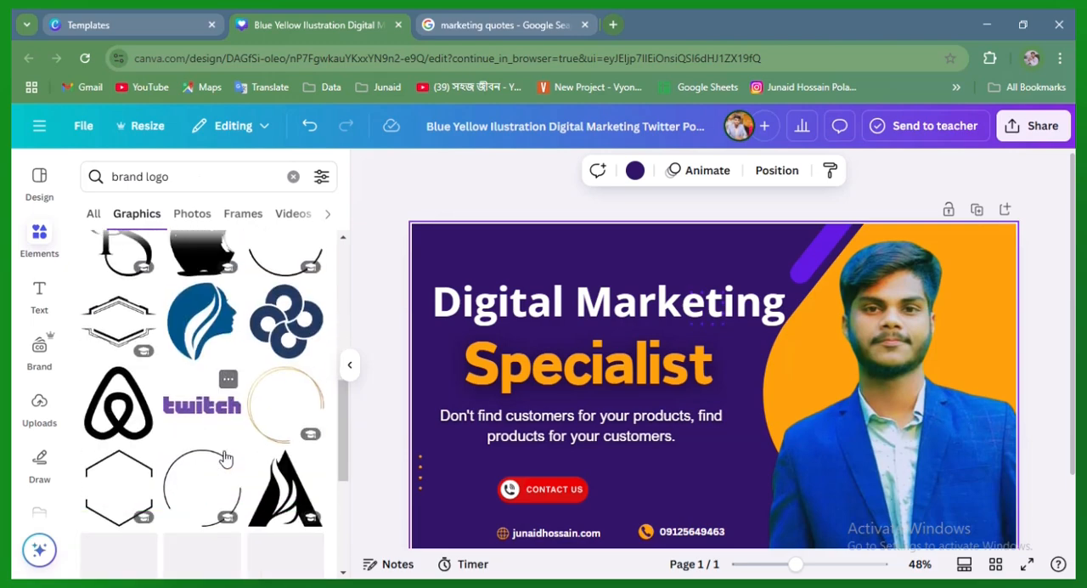
scroll(191, 416, "down", 5)
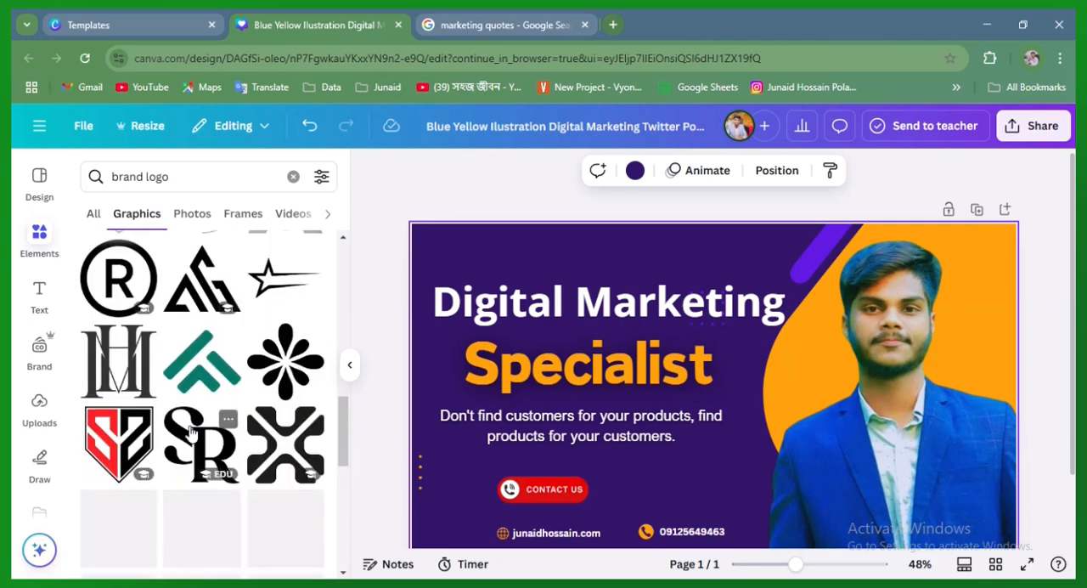
scroll(193, 399, "down", 4)
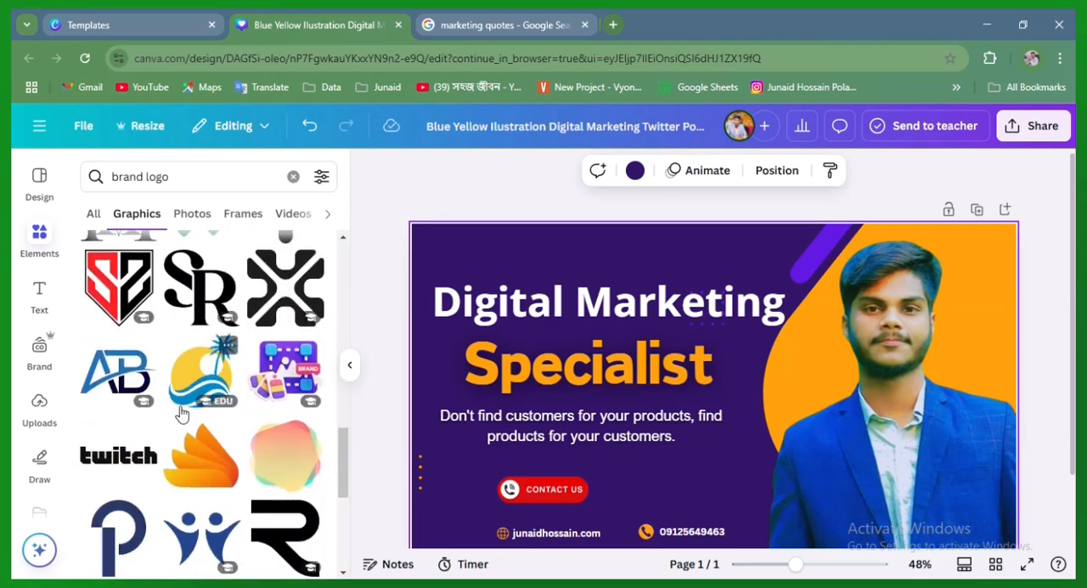
scroll(192, 480, "down", 2)
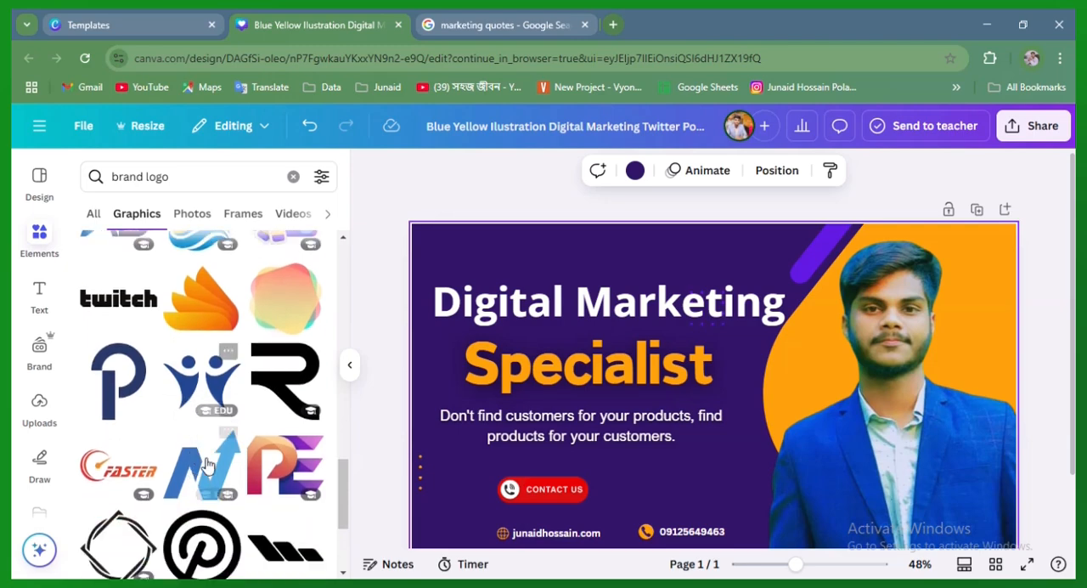
left_click(119, 467)
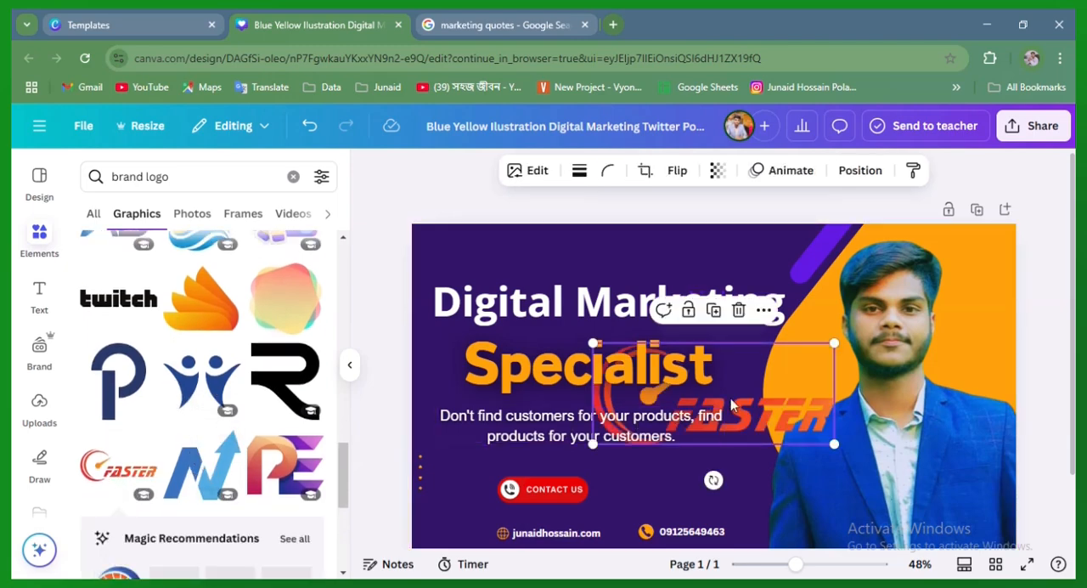
Shrink the FASTER logo and place it above the start of the "Digital Marketing" heading
left_click_drag(786, 433, 635, 255)
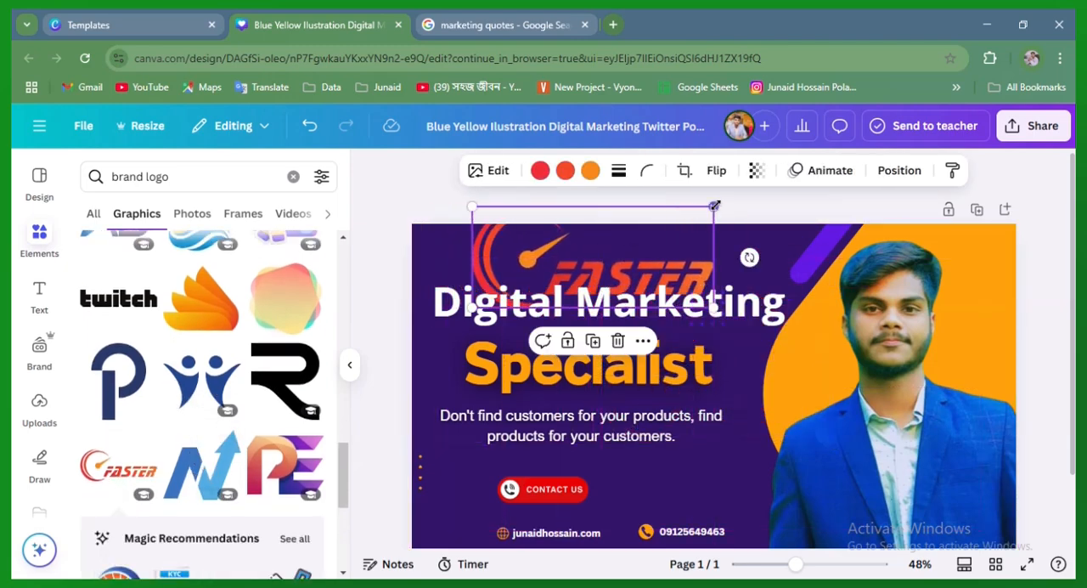
left_click_drag(715, 206, 550, 275)
left_click_drag(527, 344, 503, 308)
left_click(738, 470)
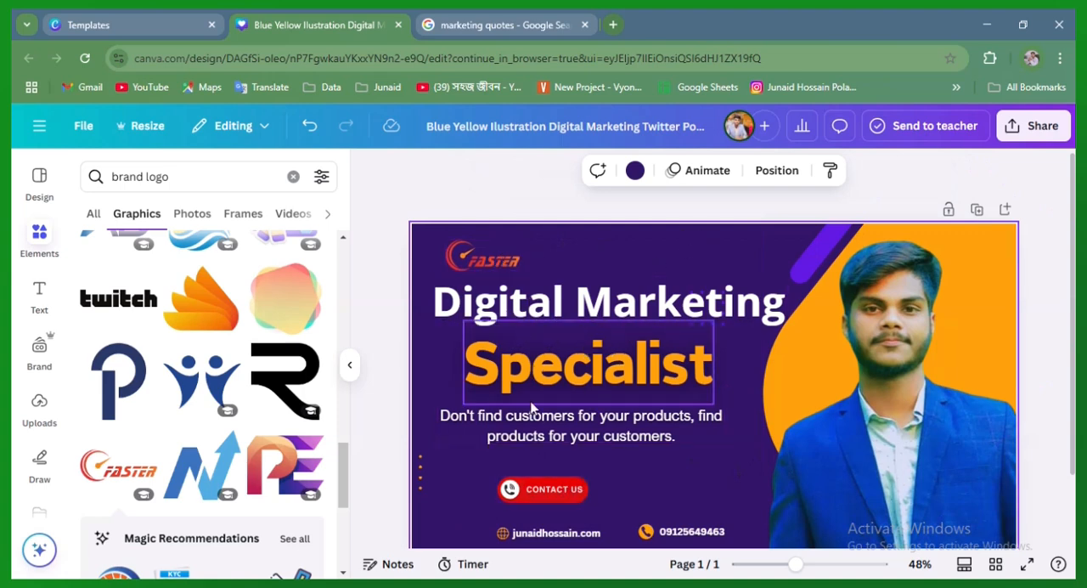
left_click(854, 504)
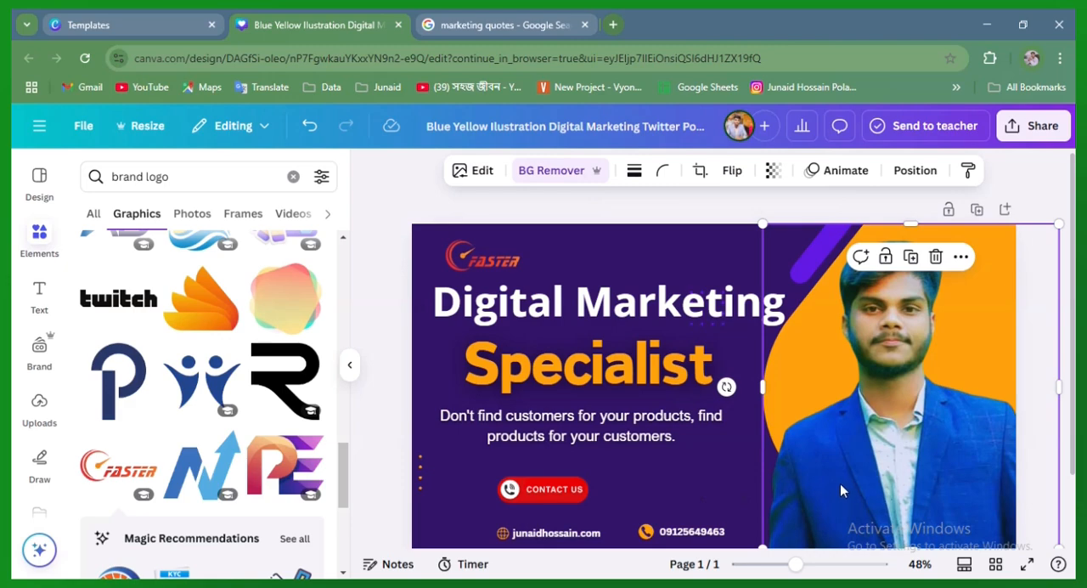
left_click(724, 470)
left_click(830, 481)
scroll(204, 433, "down", 7)
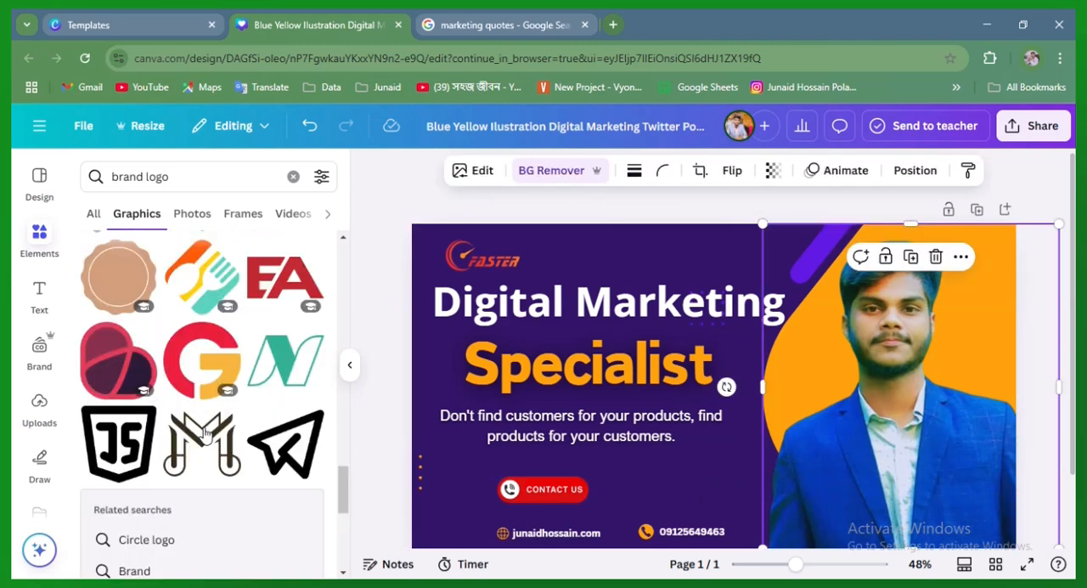
Search the design elements for "design" in place of the earlier brand logo search
left_click(39, 185)
left_click(43, 236)
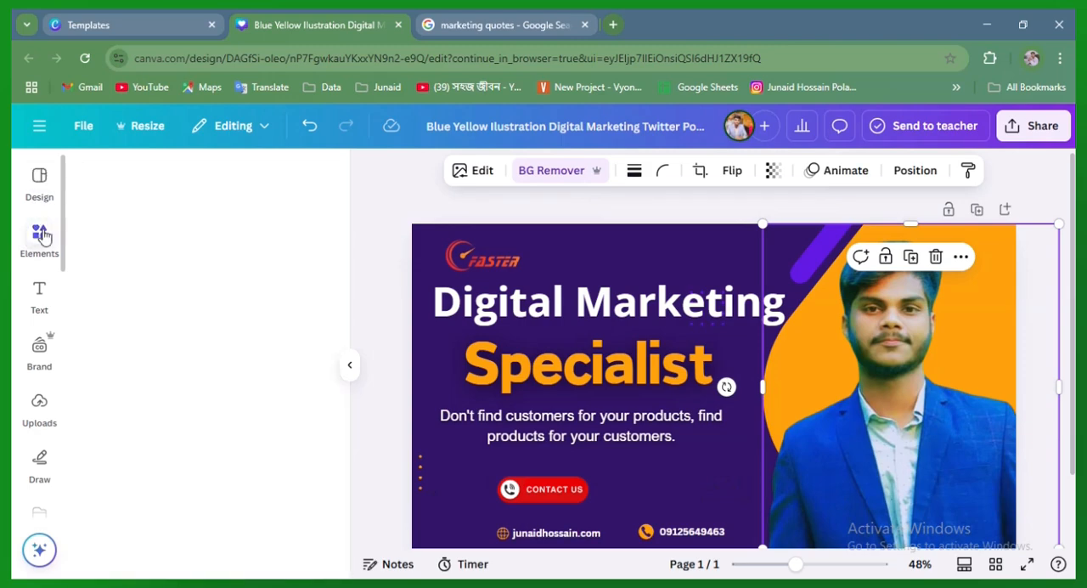
left_click(290, 178)
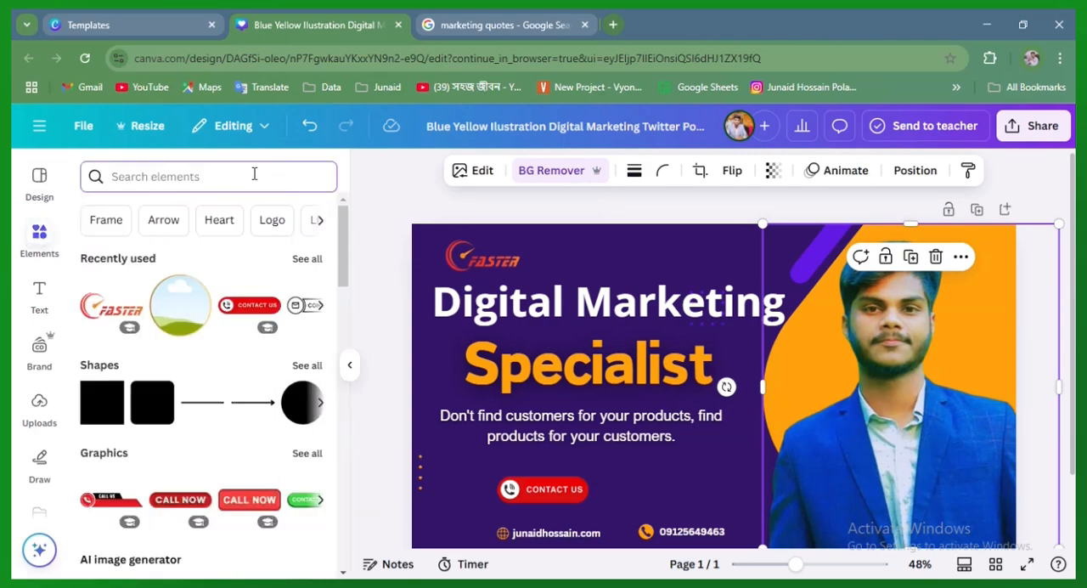
type("disi")
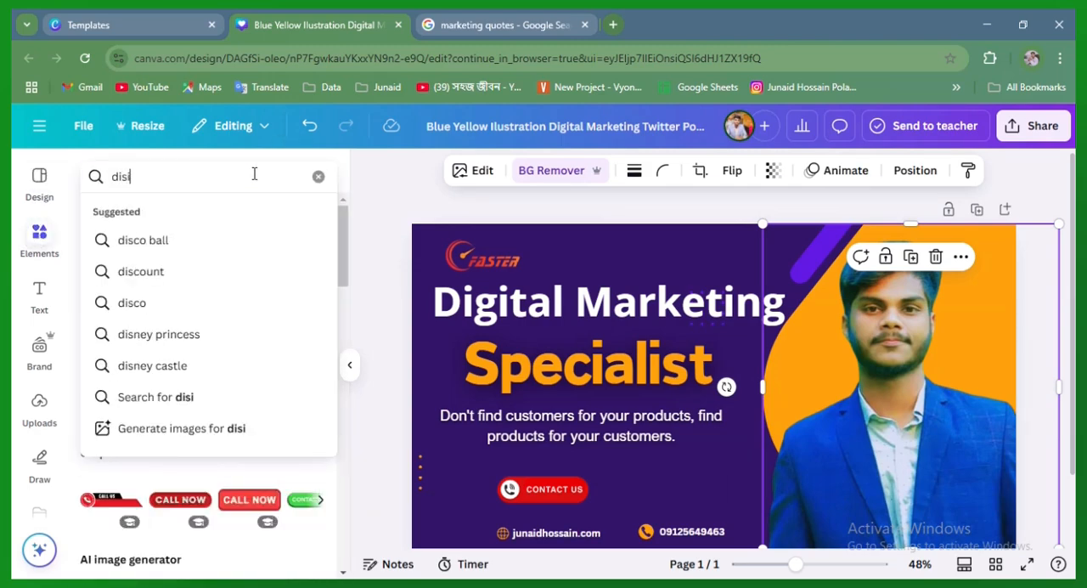
type("n")
key("BackSpace")
key("BackSpace")
key("BackSpace")
key("BackSpace")
key("BackSpace")
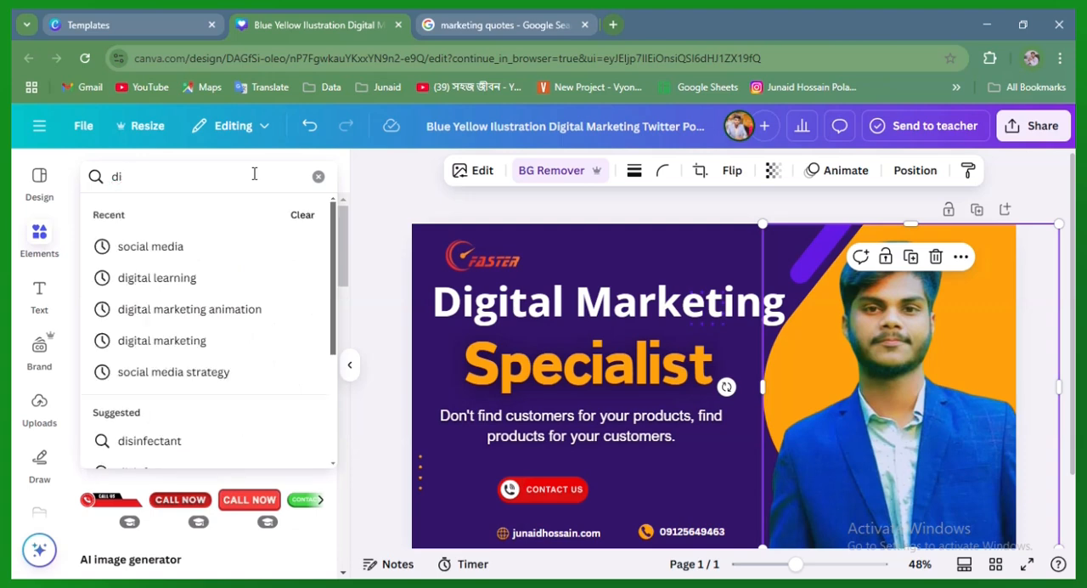
type("desi")
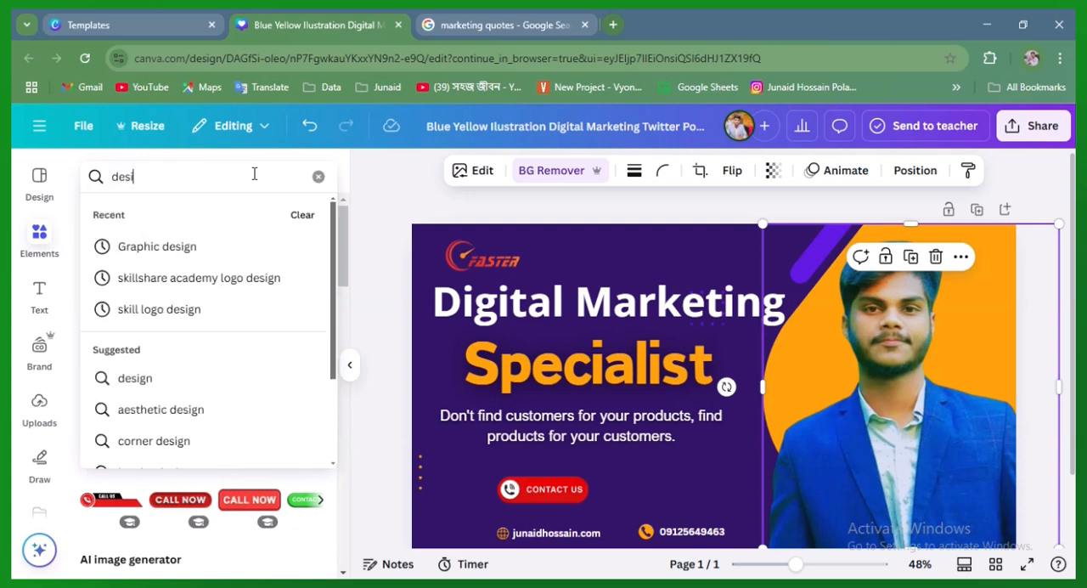
type("ng")
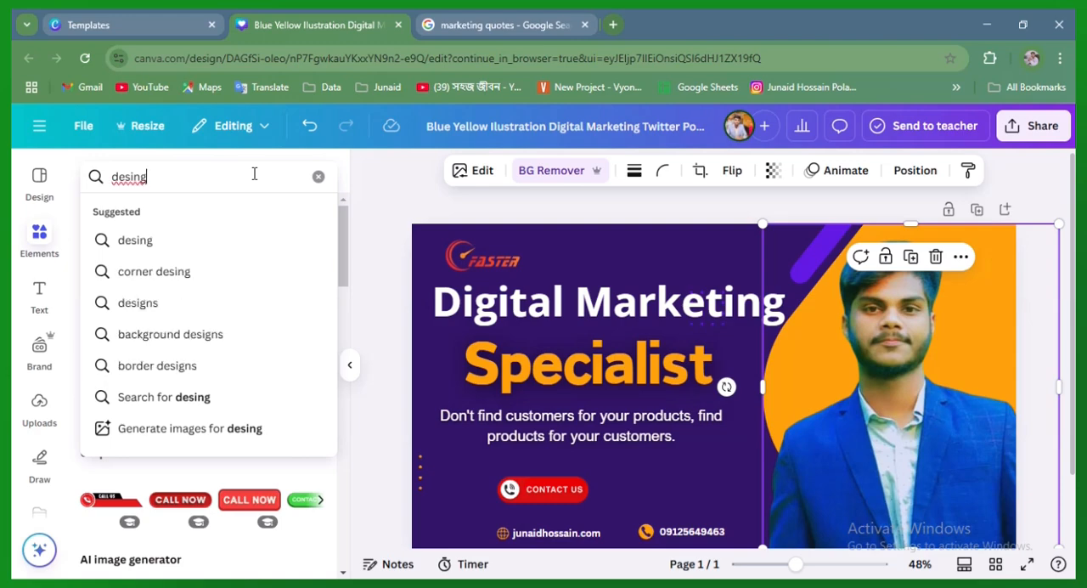
right_click(124, 182)
left_click(144, 193)
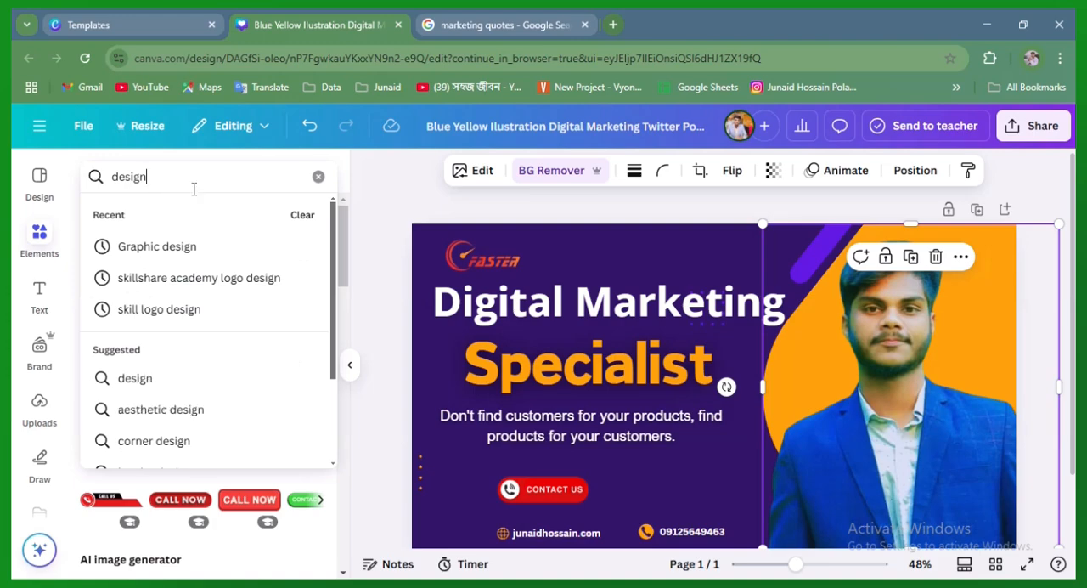
key("Return")
Limit the "design" results to graphics and look through them for a decorative element that suits the banner
scroll(199, 357, "down", 5)
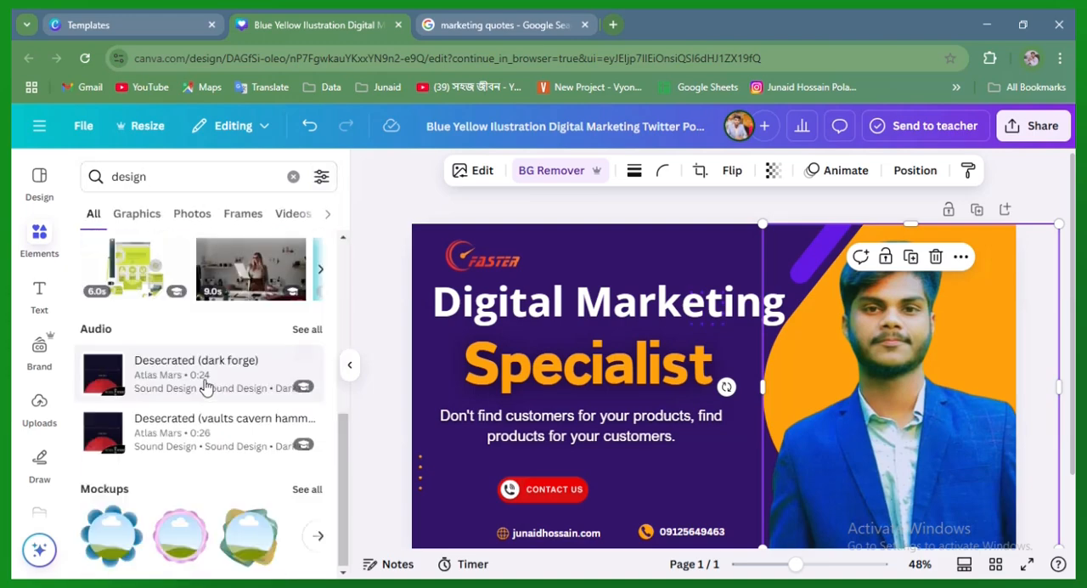
scroll(170, 340, "up", 5)
left_click(134, 219)
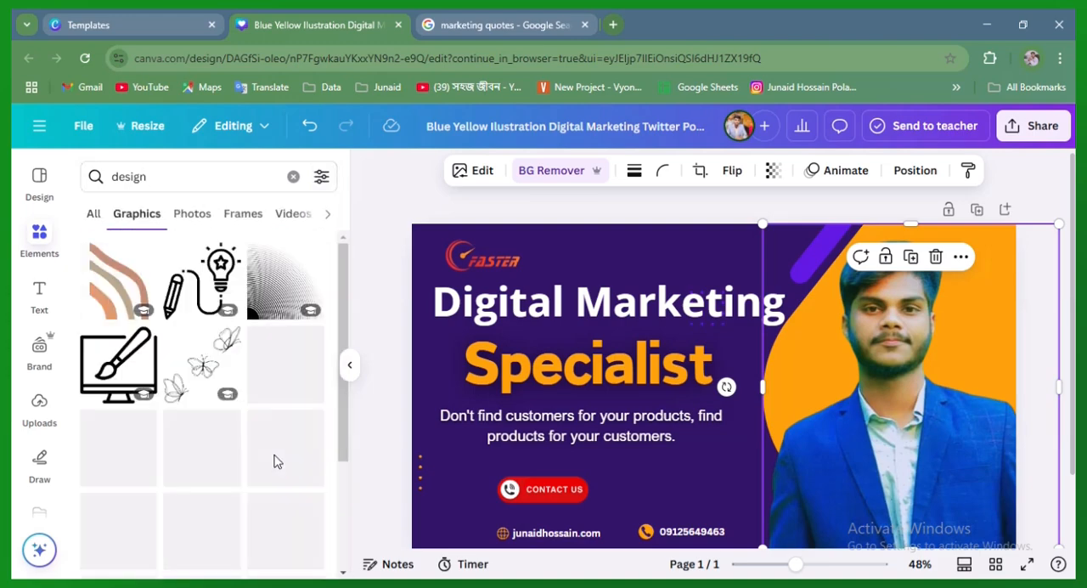
scroll(283, 463, "down", 3)
scroll(255, 451, "down", 5)
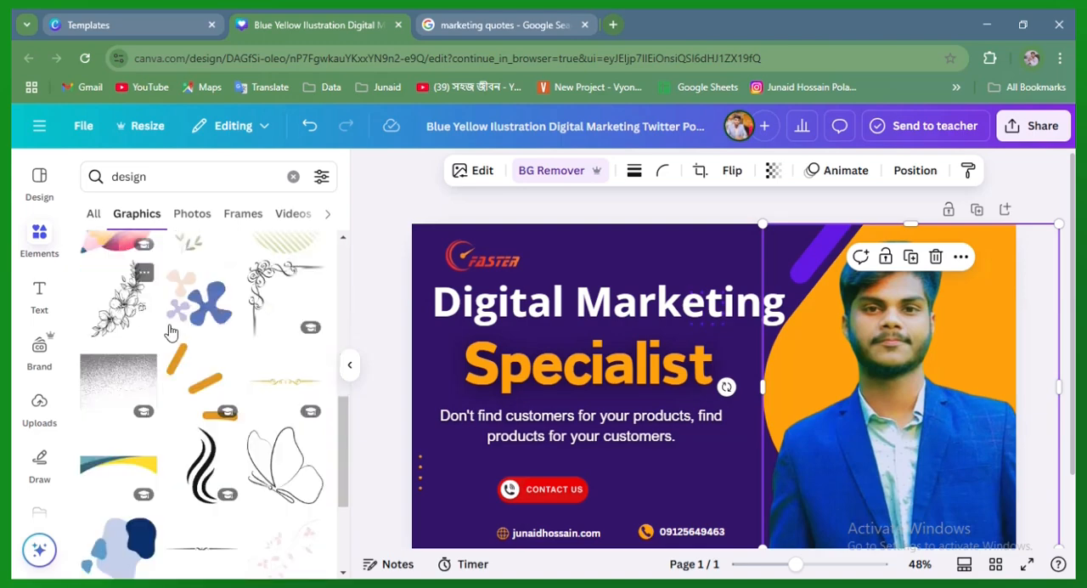
scroll(154, 378, "up", 1)
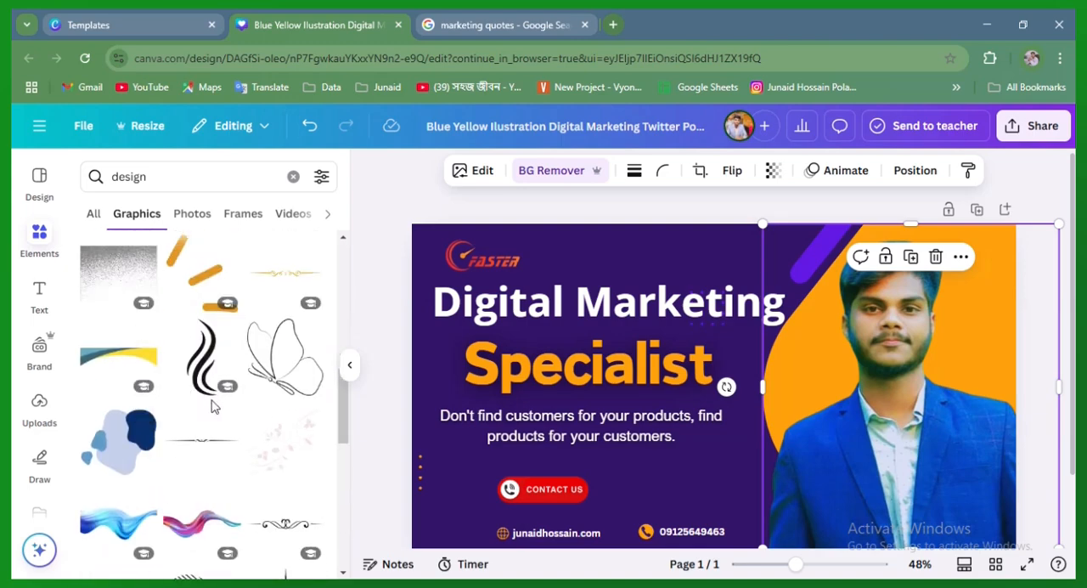
scroll(170, 395, "down", 5)
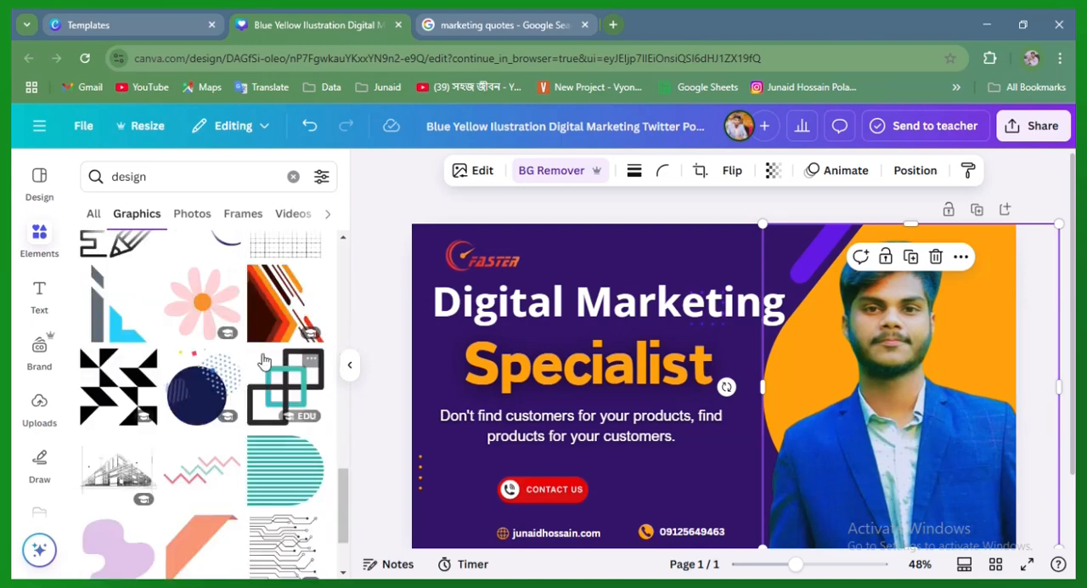
scroll(221, 365, "down", 8)
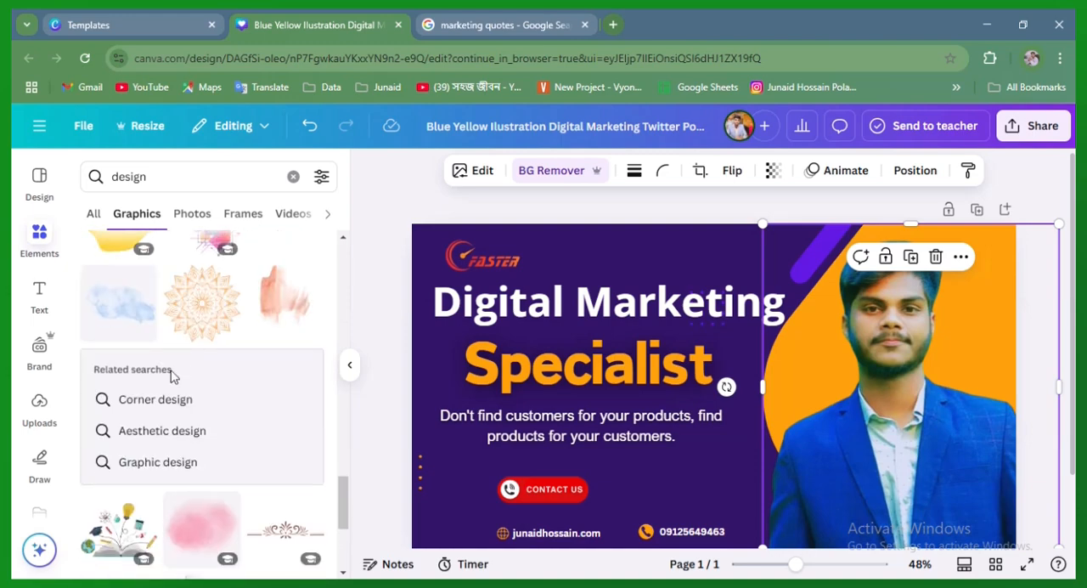
scroll(204, 399, "down", 4)
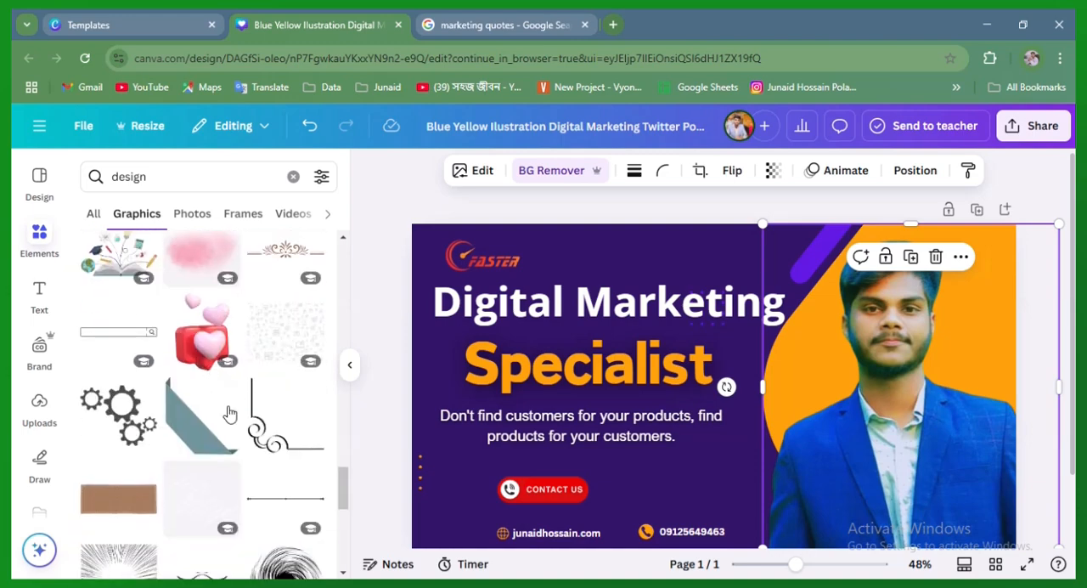
scroll(230, 414, "down", 5)
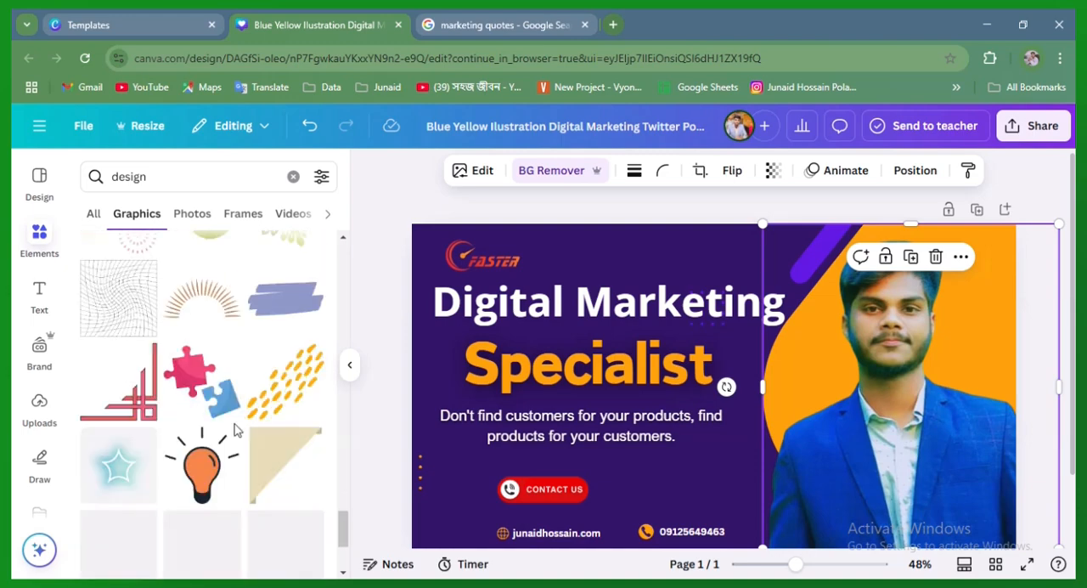
scroll(273, 415, "down", 8)
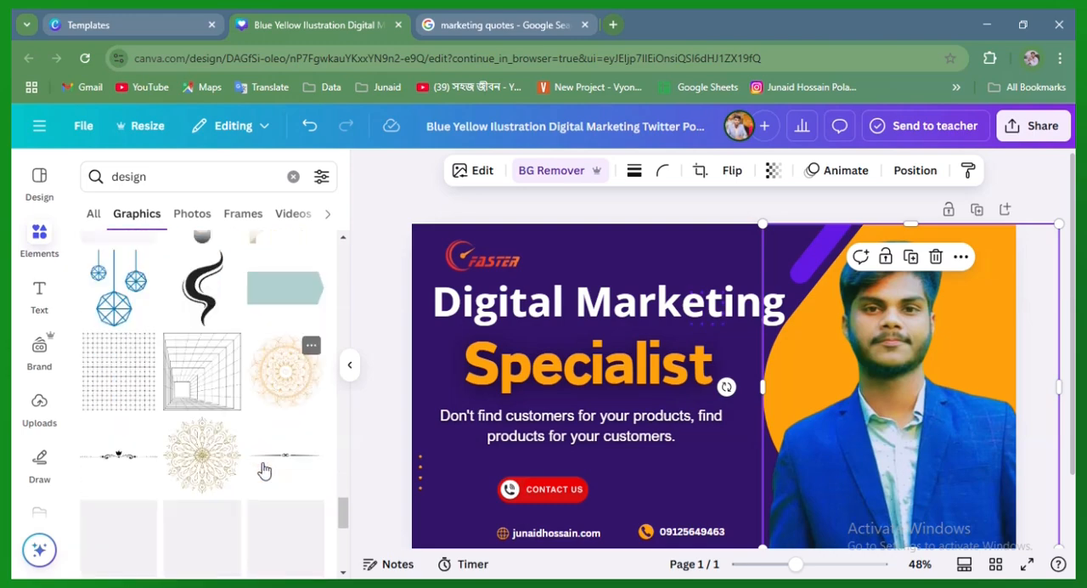
scroll(207, 382, "down", 5)
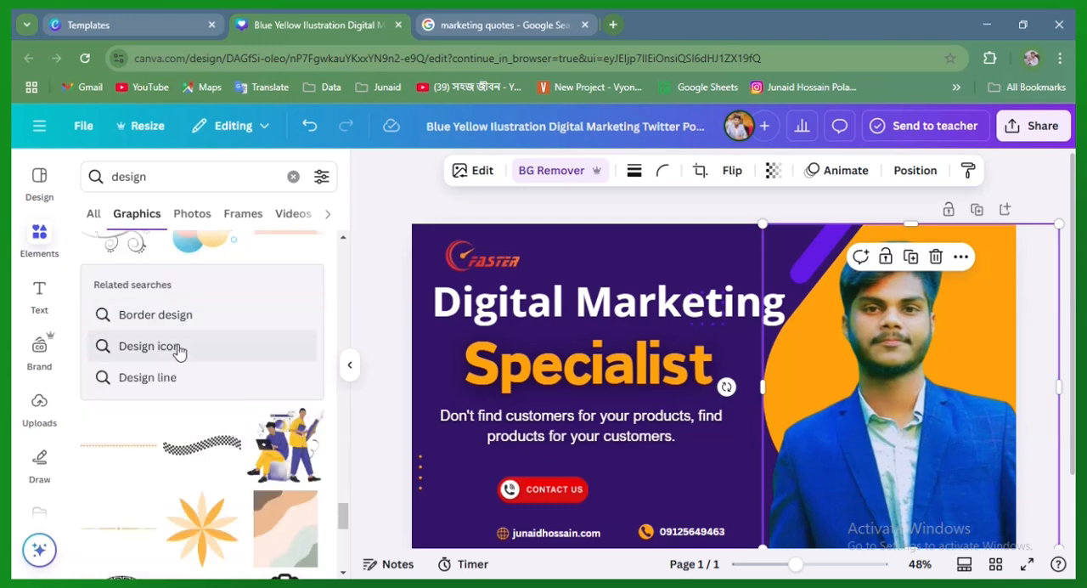
Switch to the related "Border design" search and place the navy and gold curved corner graphic over the portrait at the banner's lower-right corner
left_click(188, 330)
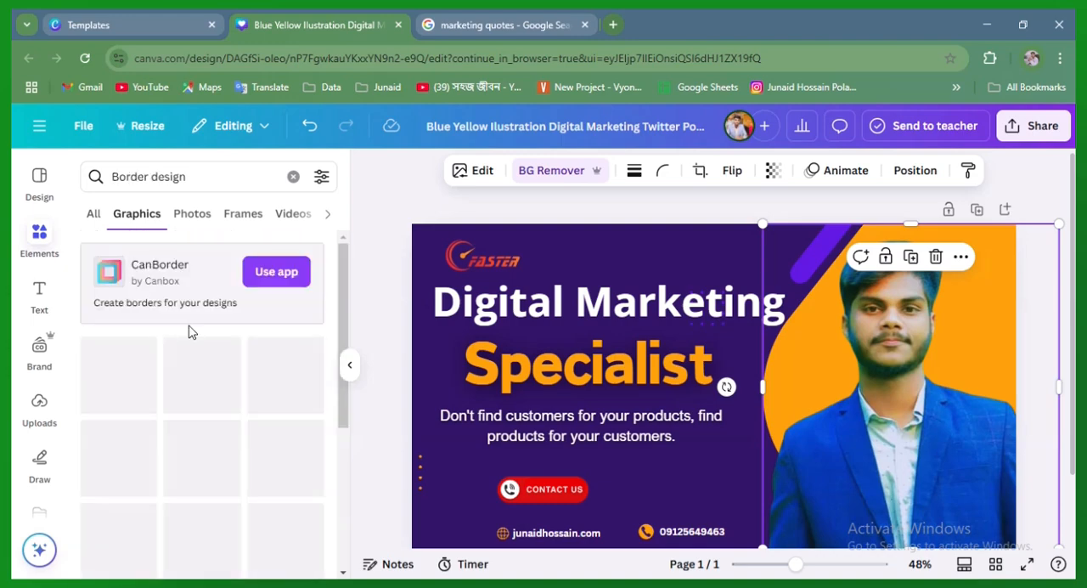
scroll(215, 387, "down", 3)
scroll(254, 336, "up", 2)
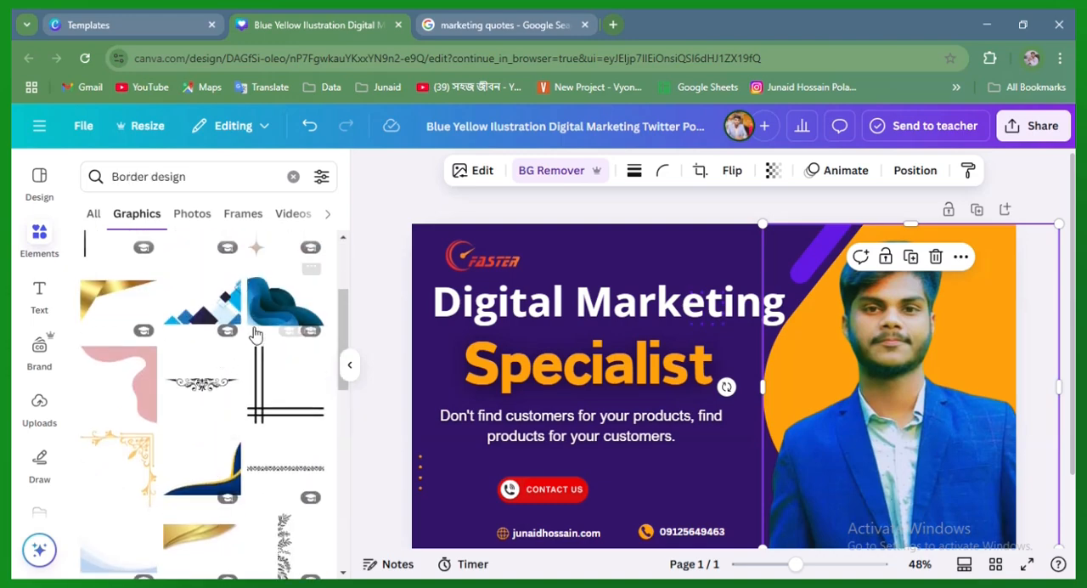
left_click_drag(217, 488, 970, 515)
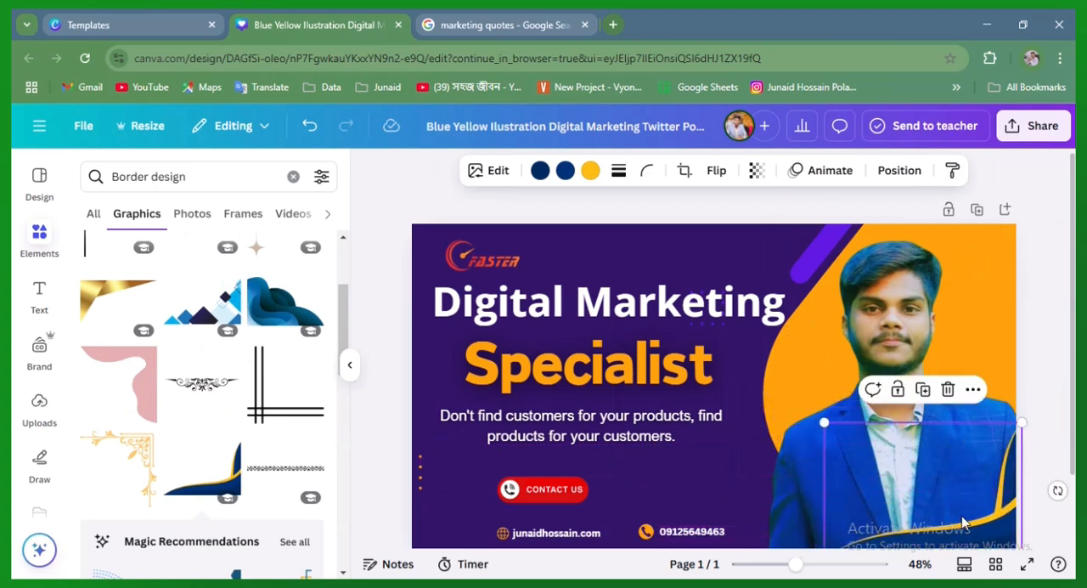
left_click(721, 474)
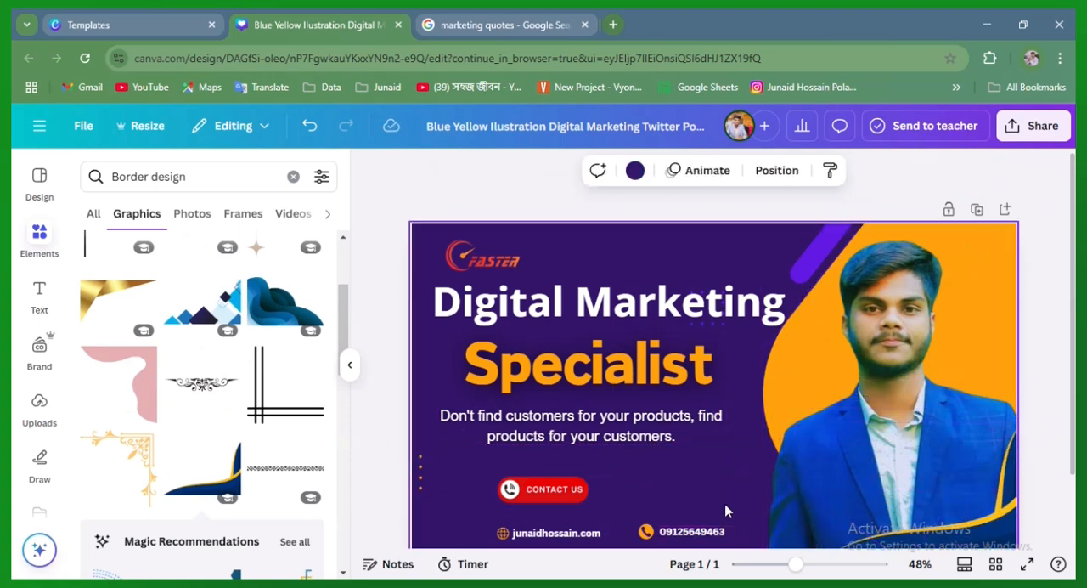